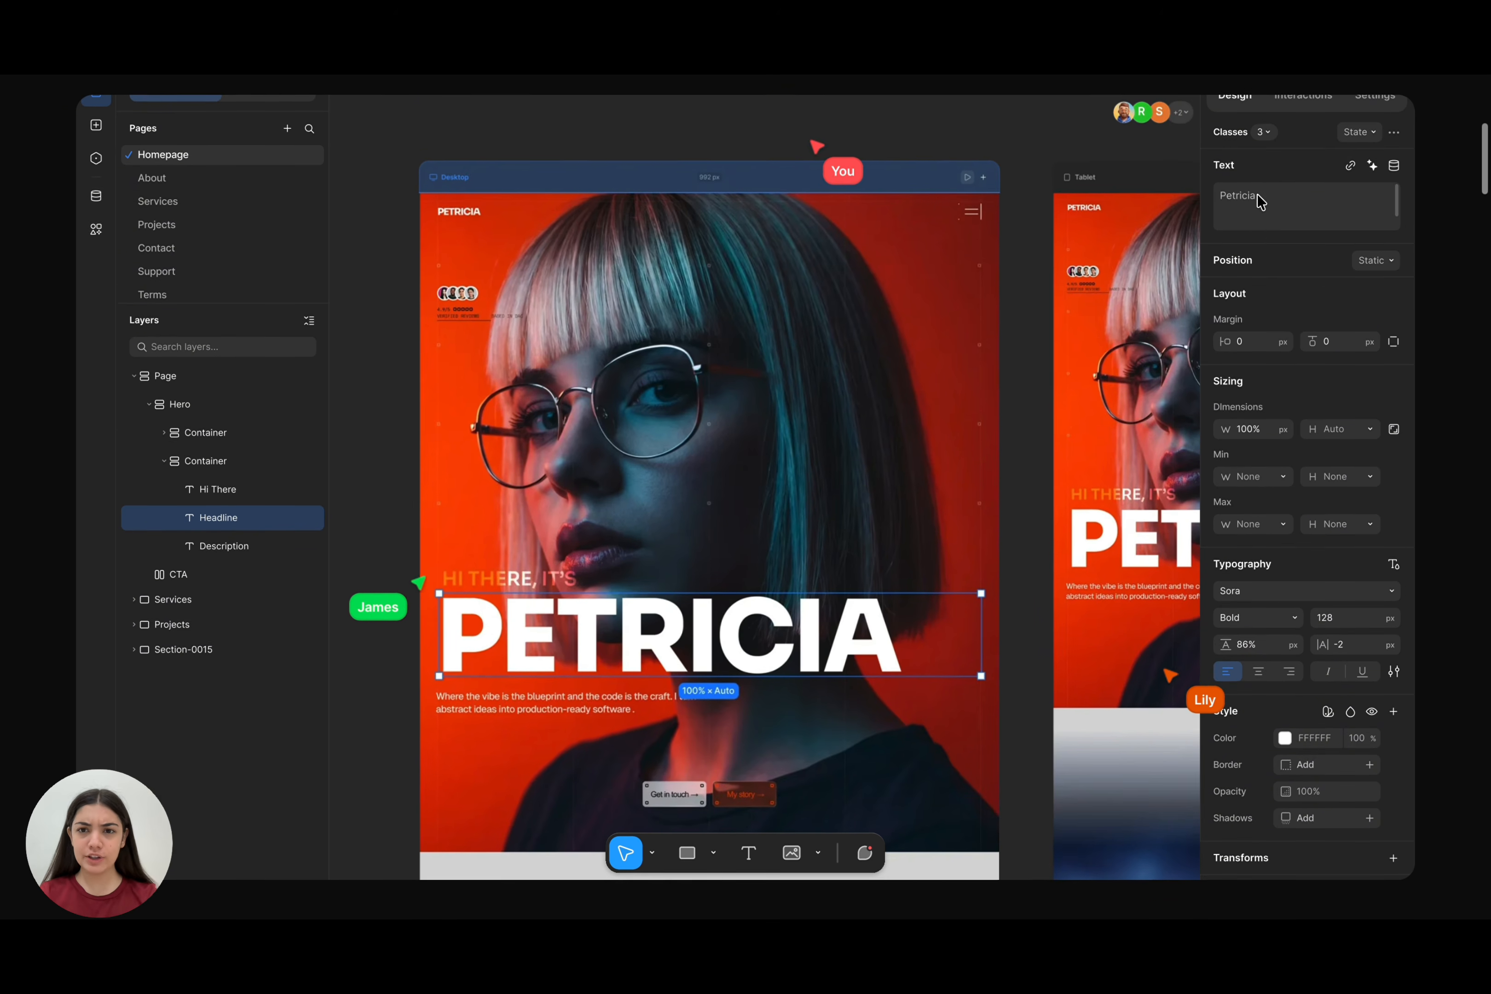
- Look through the Kirki website's editor demo, template kit gallery and canvas introduction
{"action": "scroll", "coordinate": [1260, 202], "scroll_direction": "down", "scroll_amount": 6}
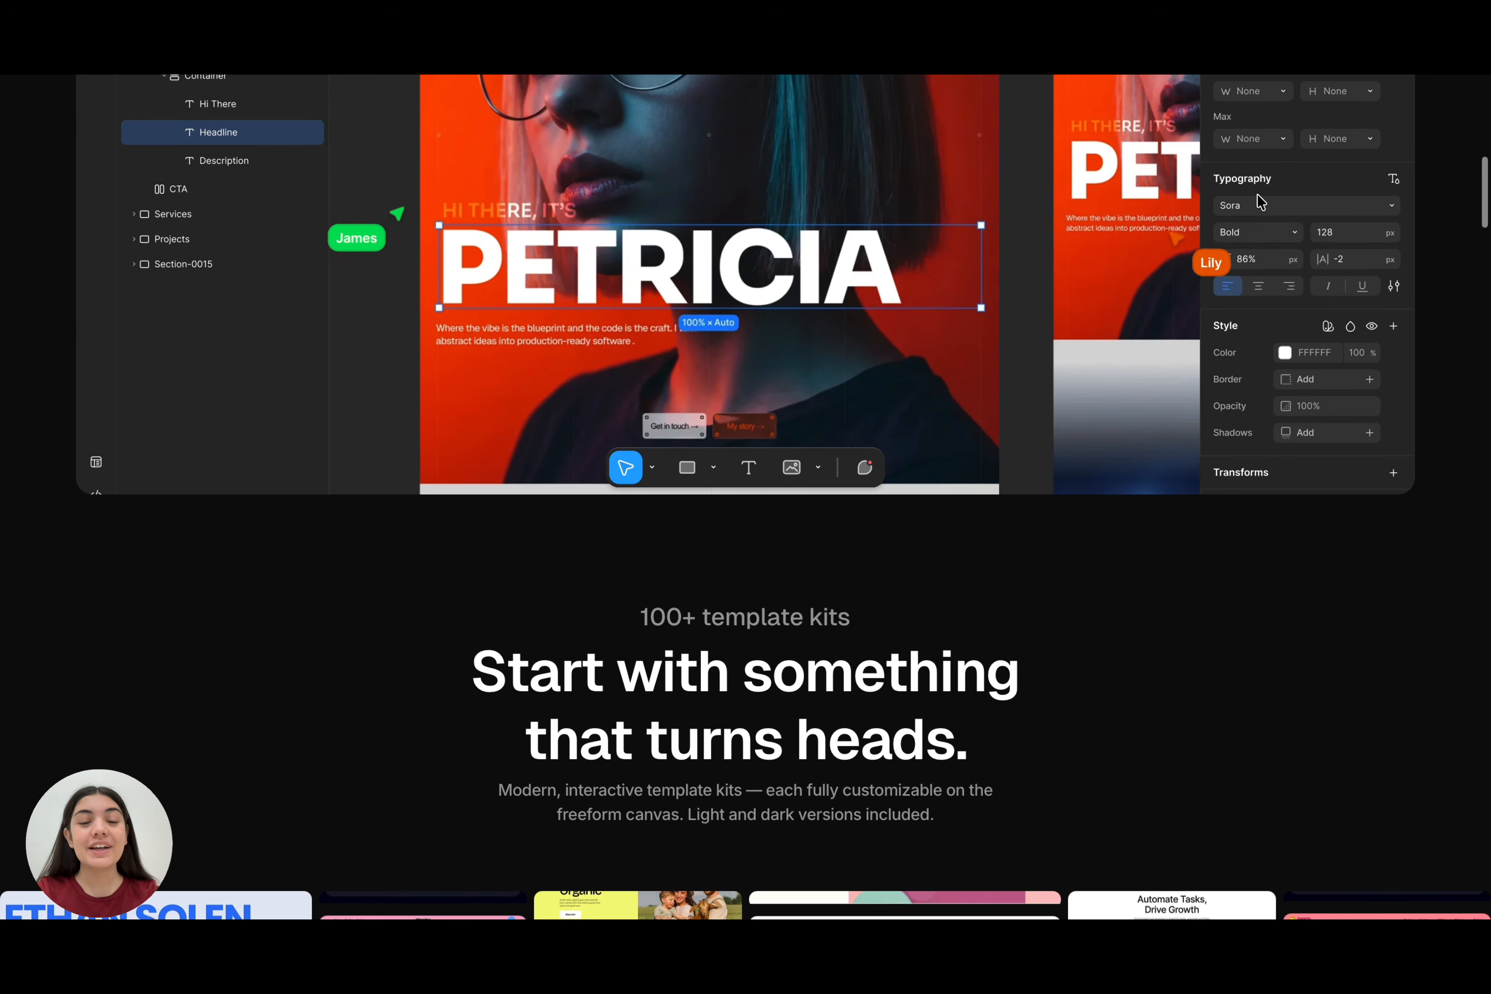
{"action": "scroll", "coordinate": [1261, 202], "scroll_direction": "down", "scroll_amount": 3}
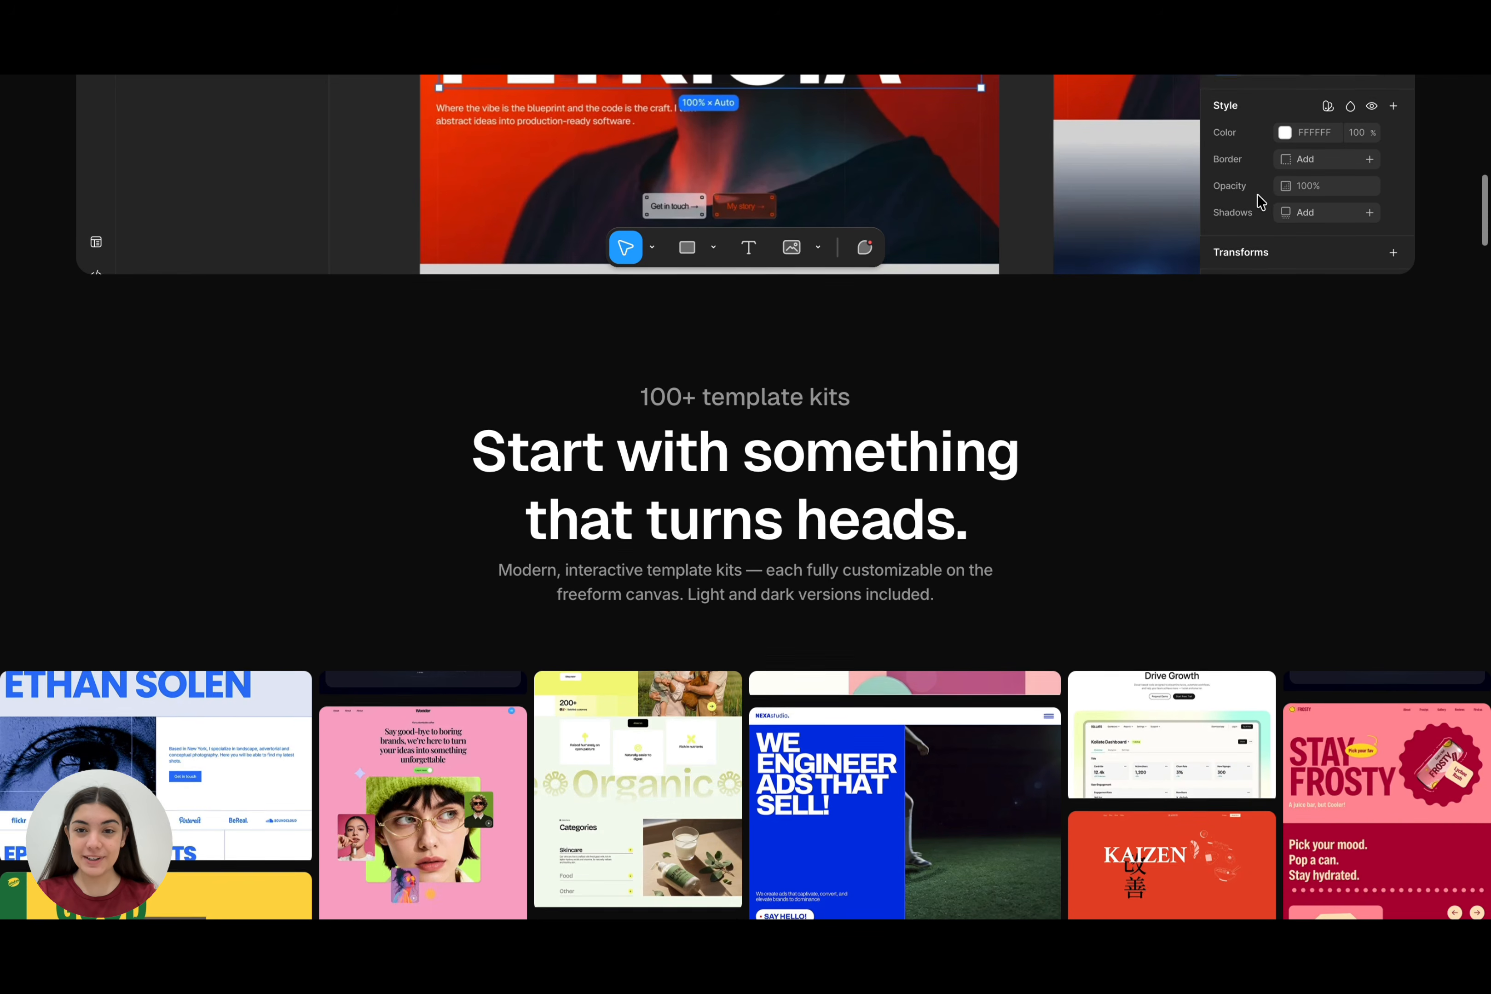
{"action": "scroll", "coordinate": [1261, 202], "scroll_direction": "down", "scroll_amount": 3}
{"action": "scroll", "coordinate": [1260, 202], "scroll_direction": "down", "scroll_amount": 3}
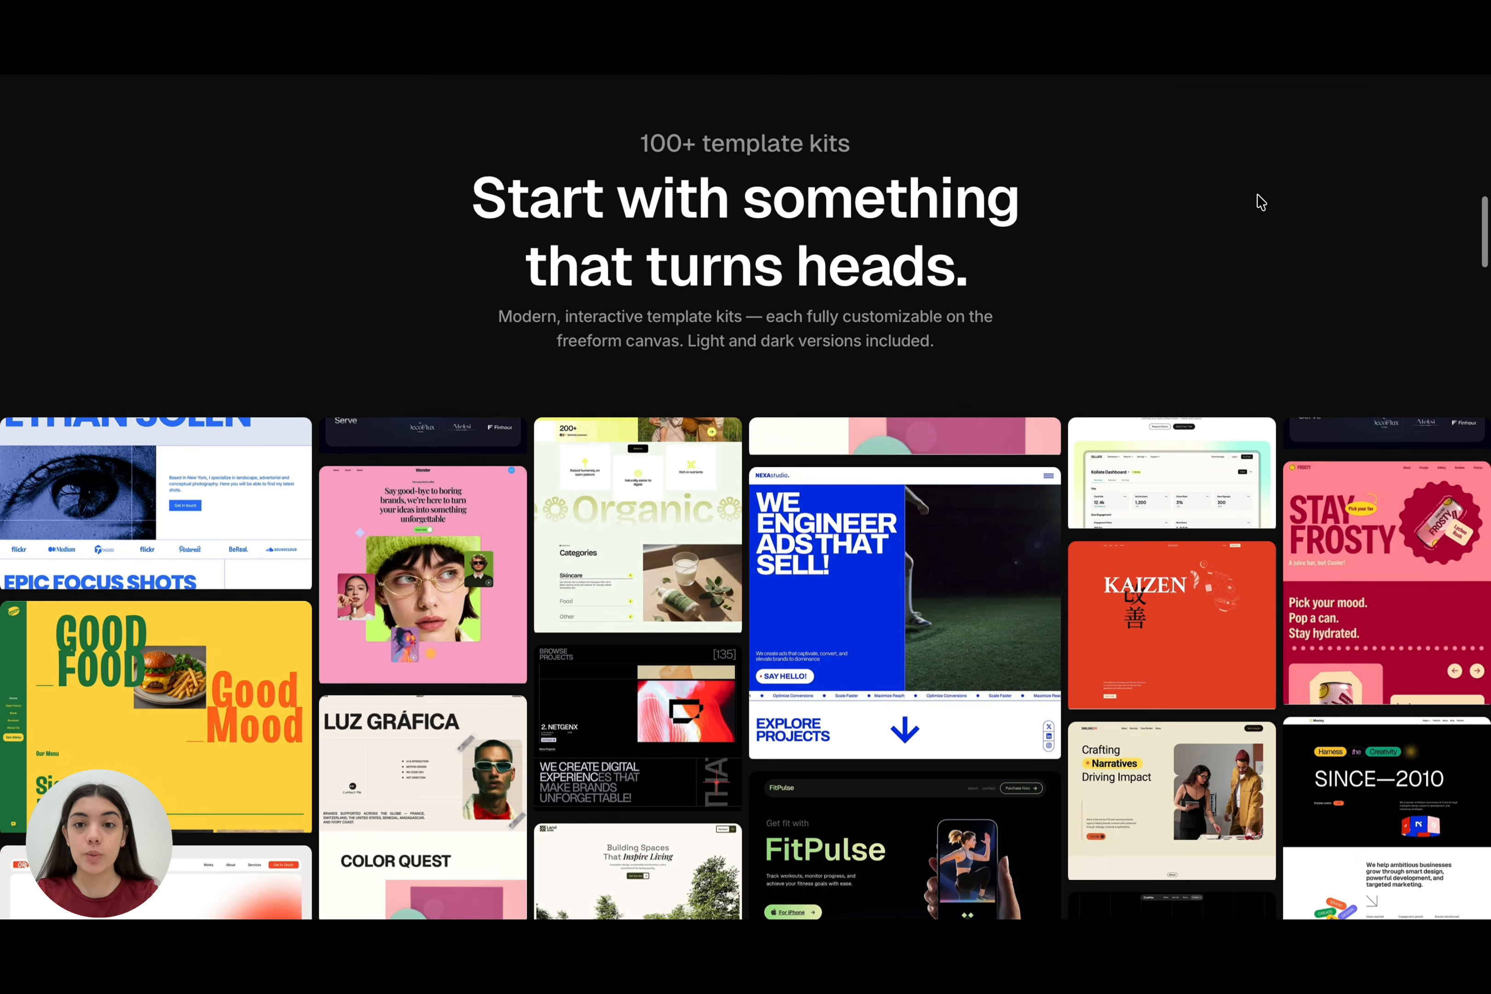
{"action": "scroll", "coordinate": [1261, 202], "scroll_direction": "down", "scroll_amount": 3}
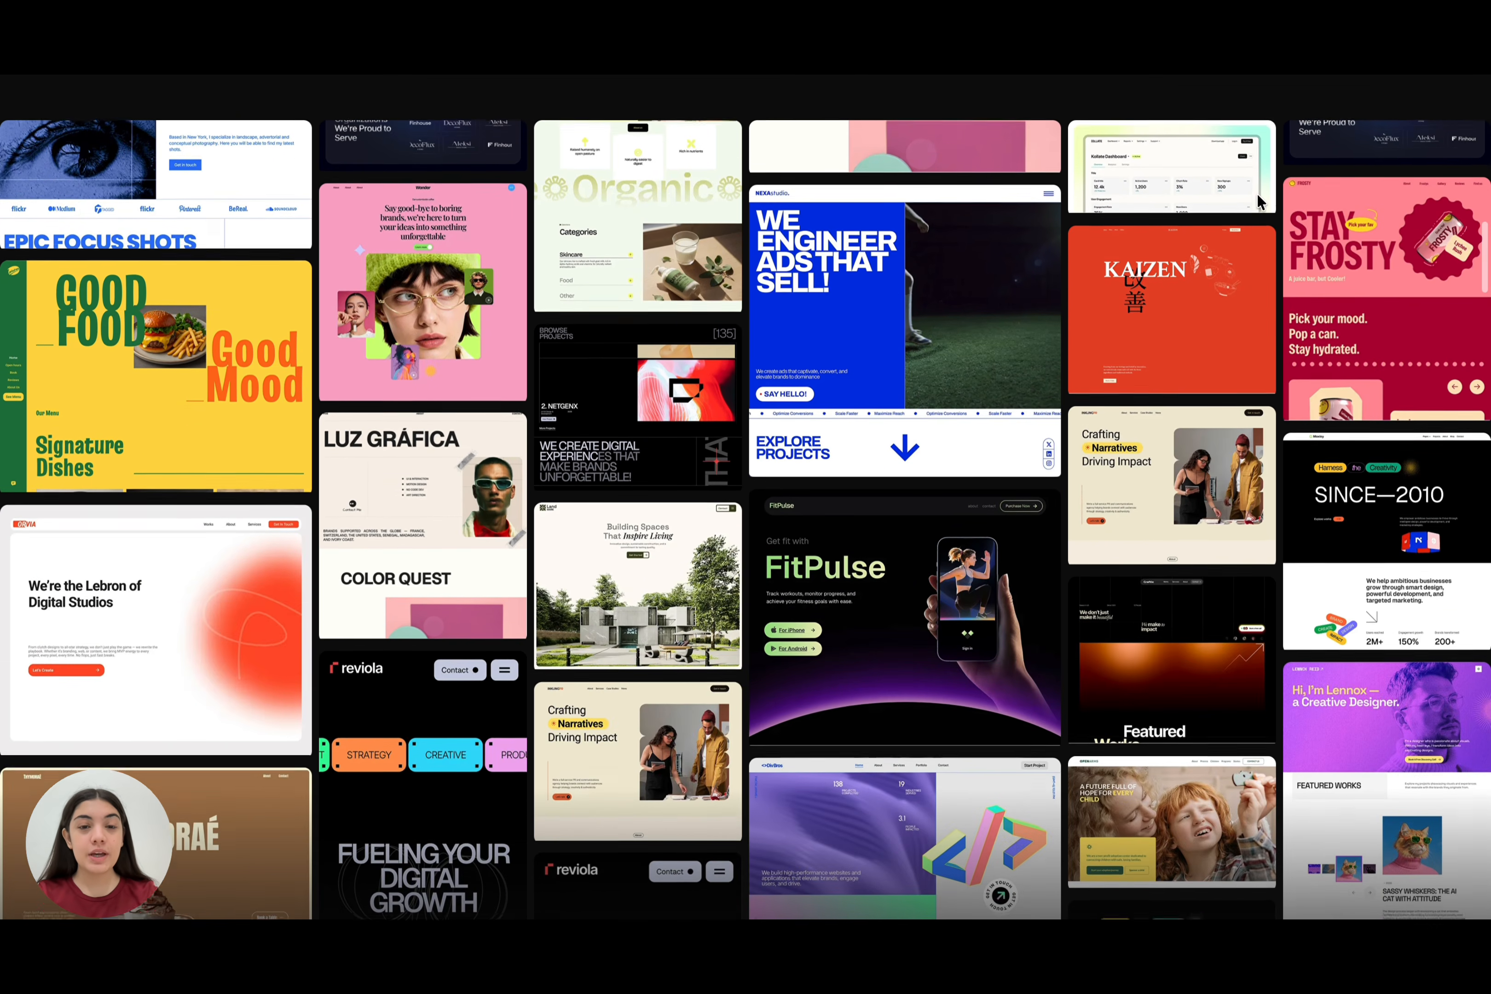
{"action": "scroll", "coordinate": [1257, 196], "scroll_direction": "down", "scroll_amount": 3}
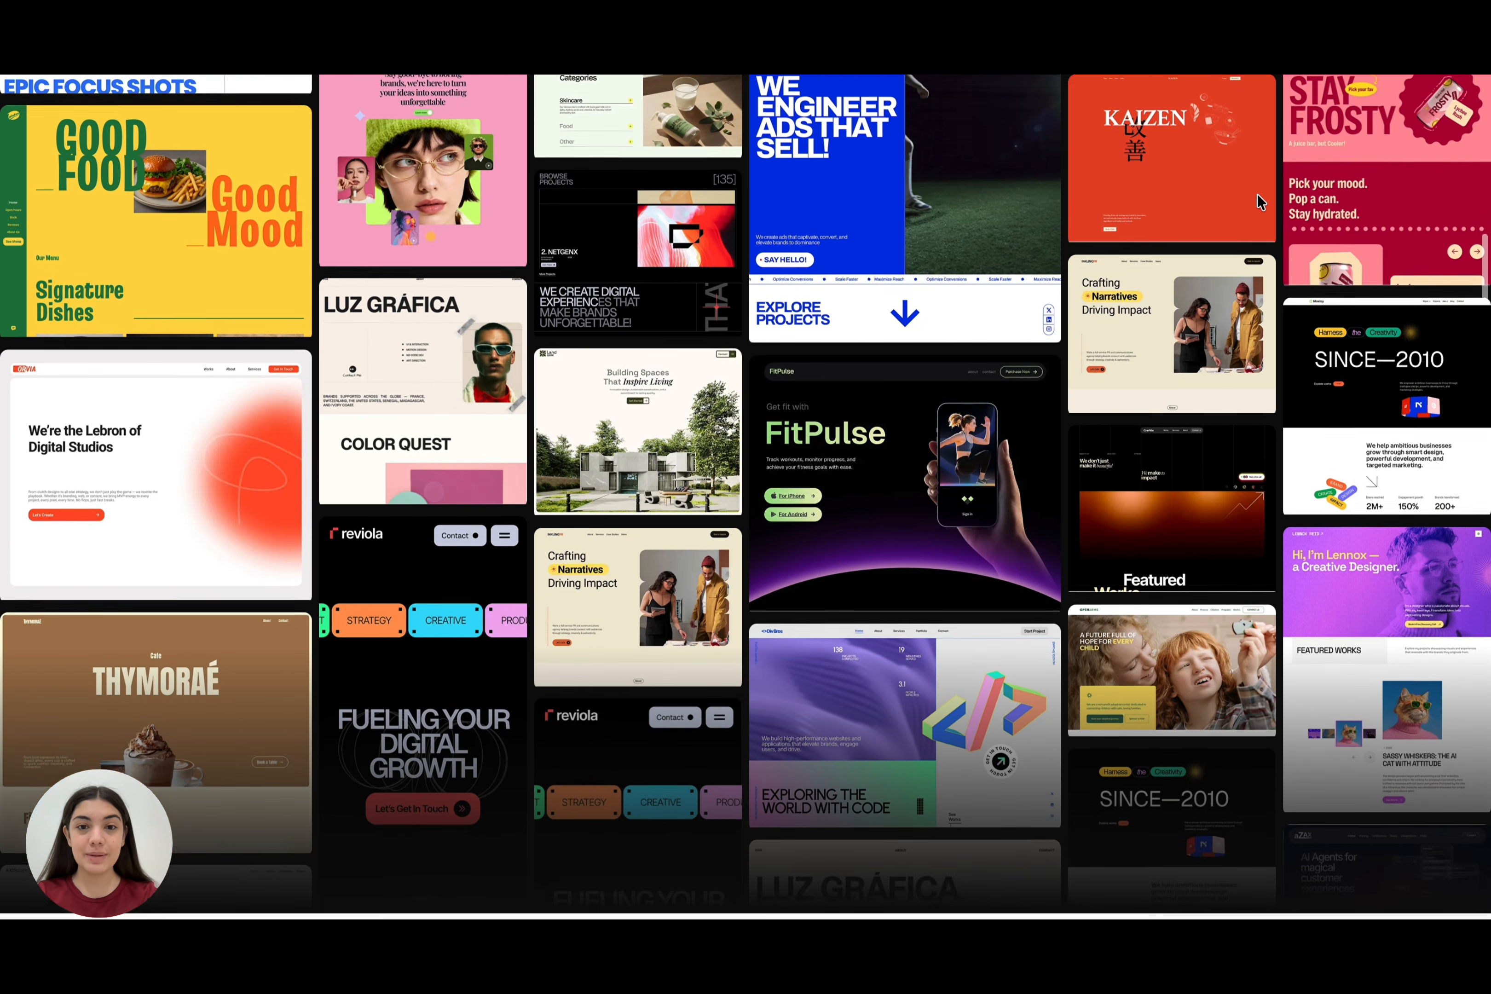
{"action": "scroll", "coordinate": [1257, 202], "scroll_direction": "down", "scroll_amount": 5}
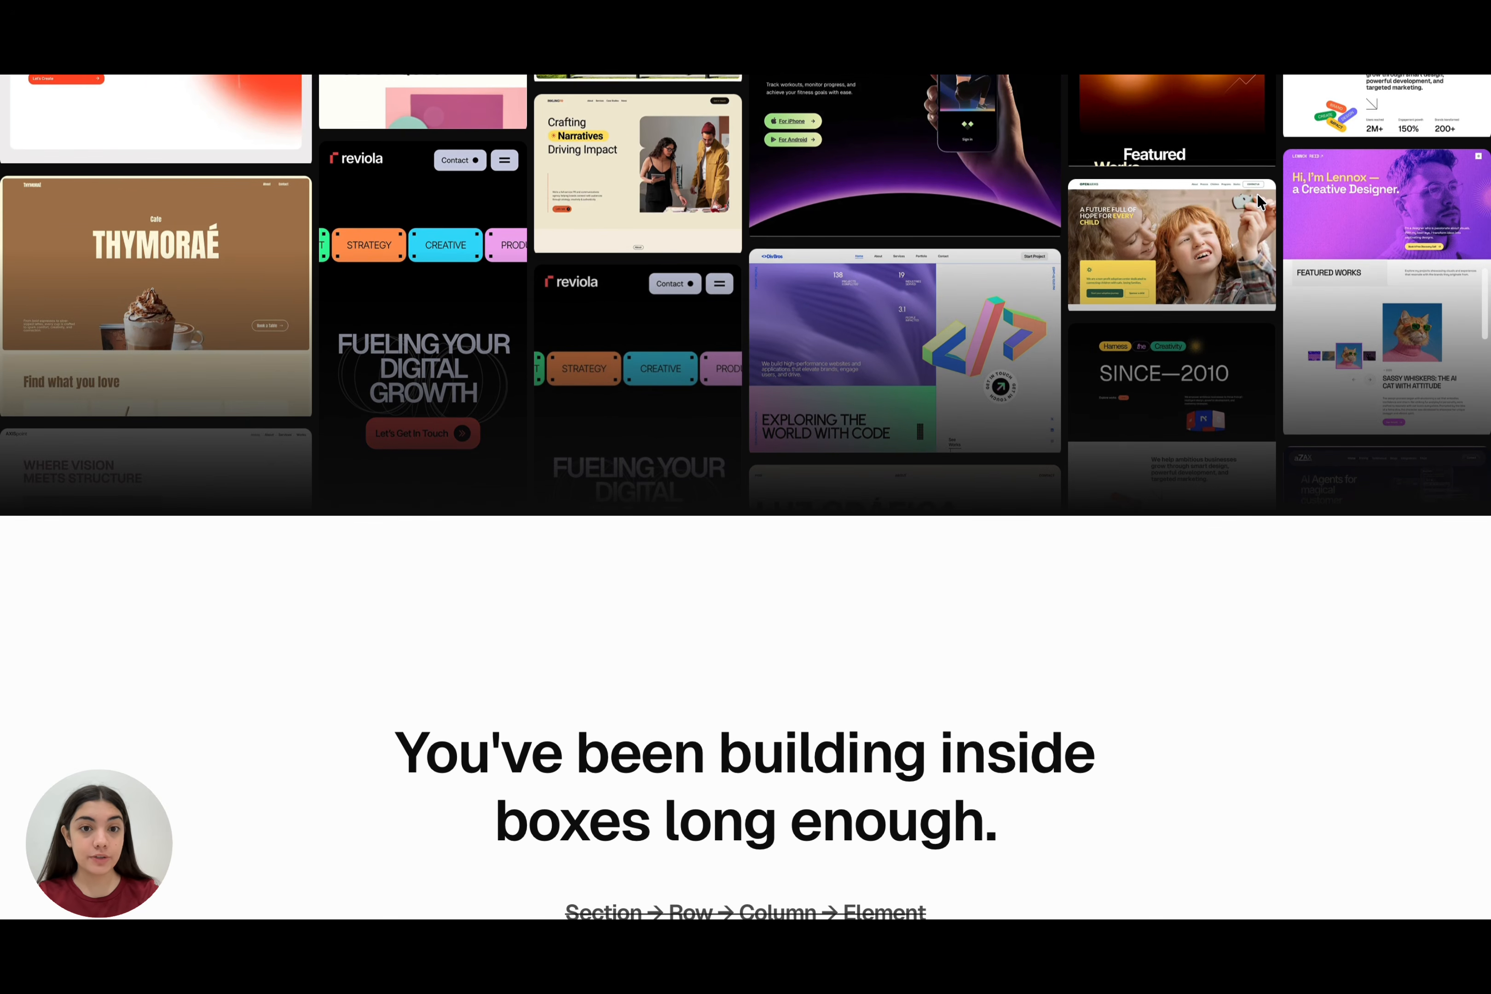
{"action": "scroll", "coordinate": [1259, 202], "scroll_direction": "down", "scroll_amount": 4}
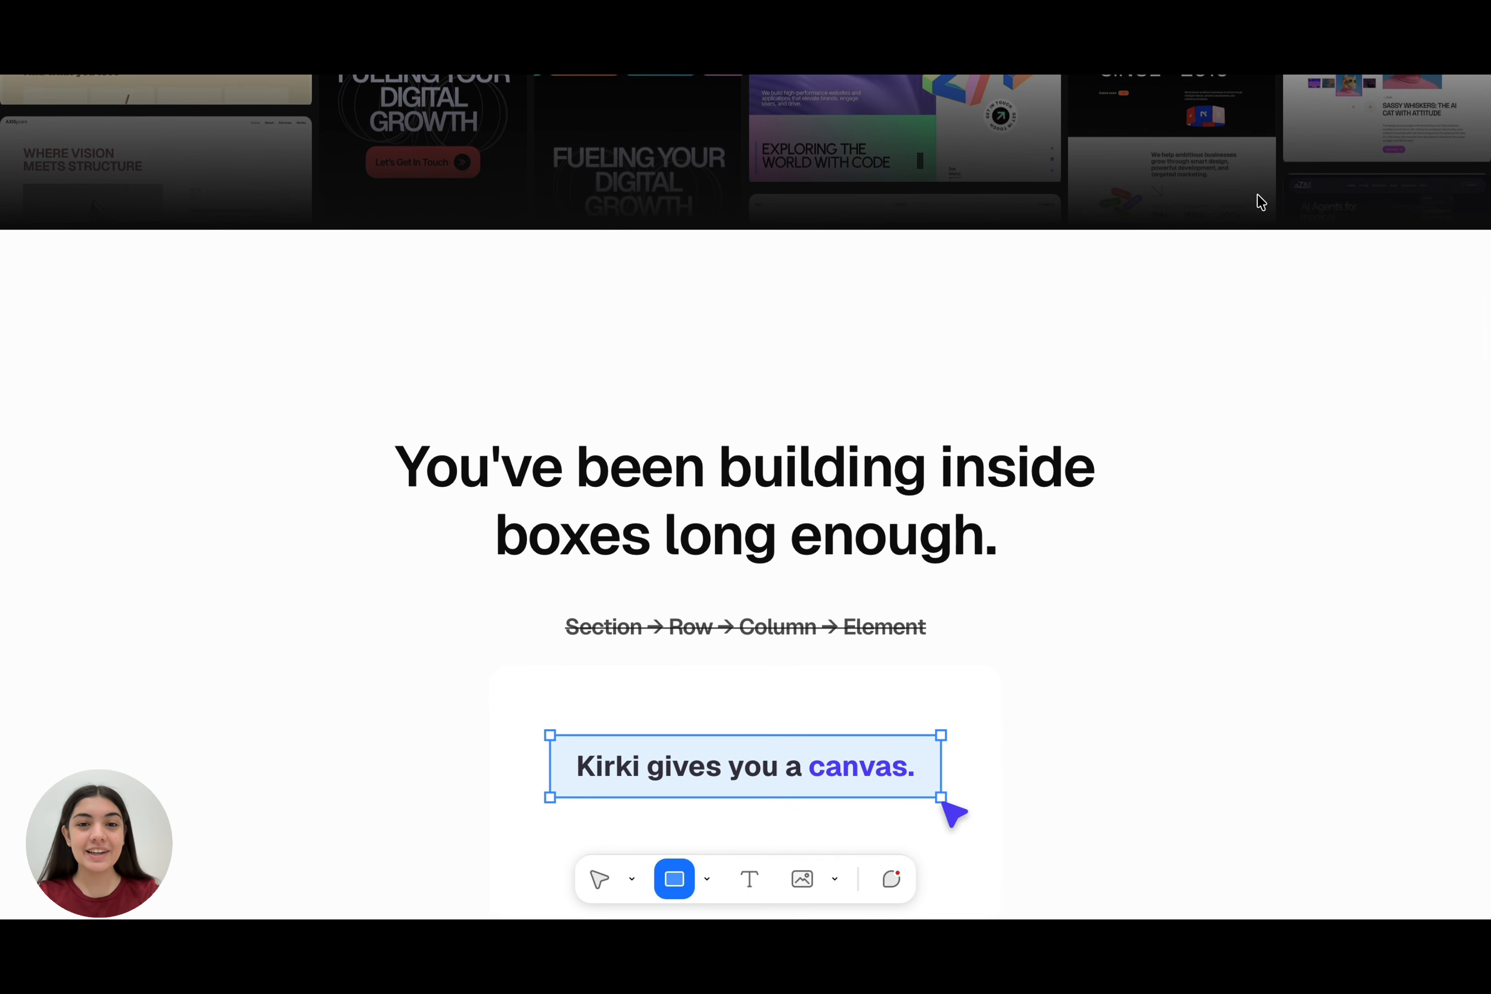
{"action": "scroll", "coordinate": [1259, 202], "scroll_direction": "down", "scroll_amount": 4}
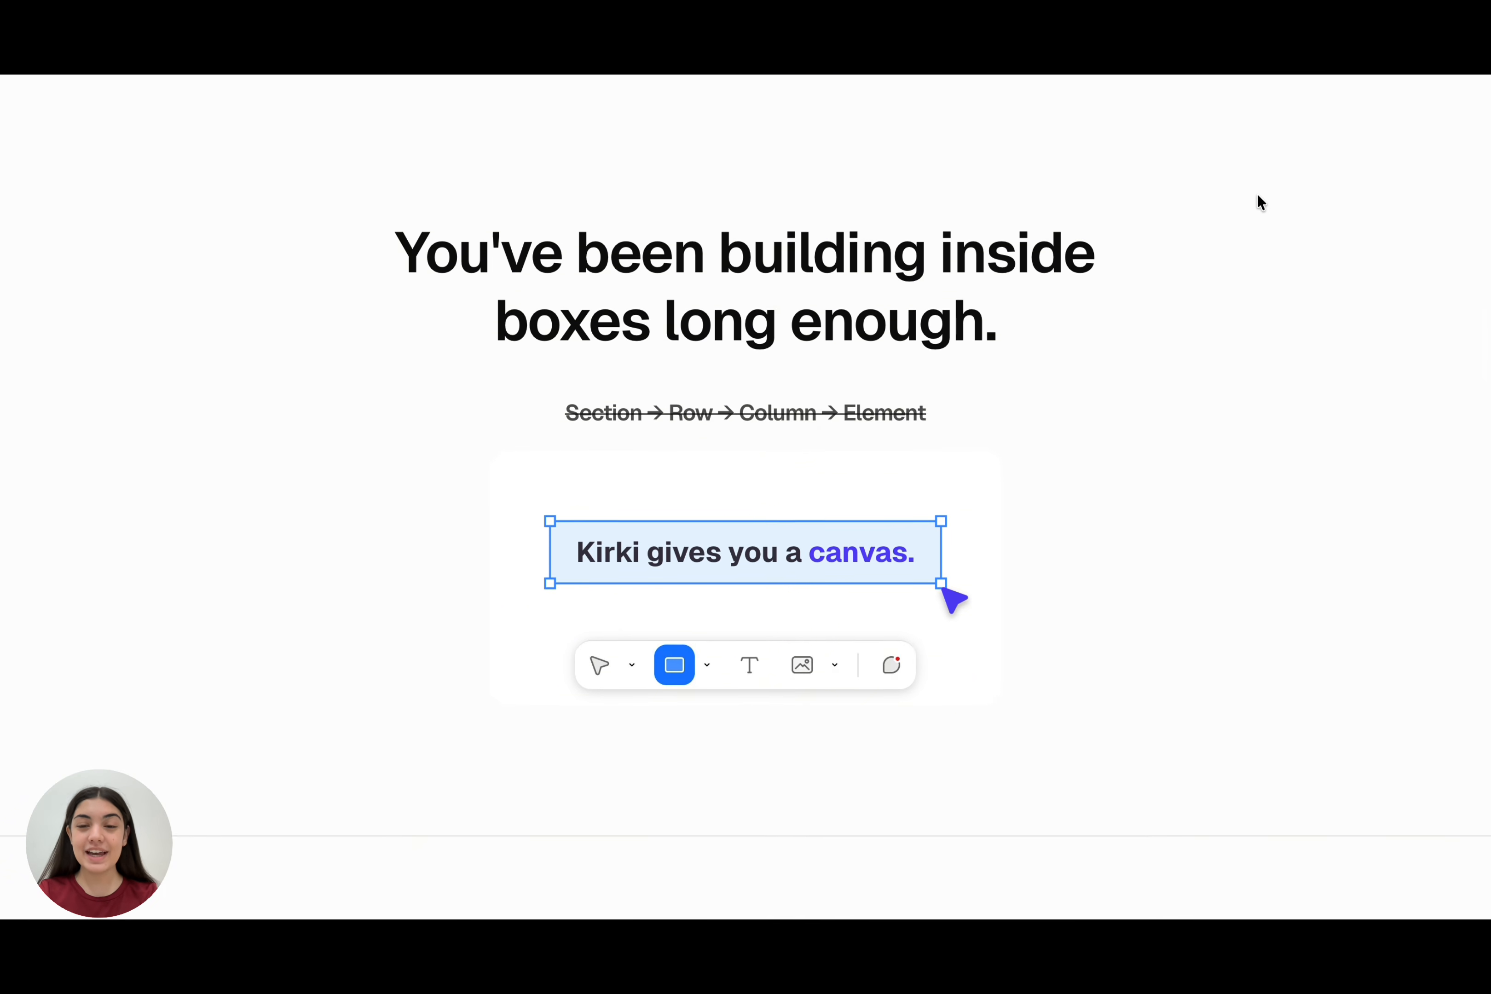
- Review the website's sections on design freedom, the built-in CMS, realtime collaboration and the interaction timeline
{"action": "scroll", "coordinate": [1258, 202], "scroll_direction": "down", "scroll_amount": 8}
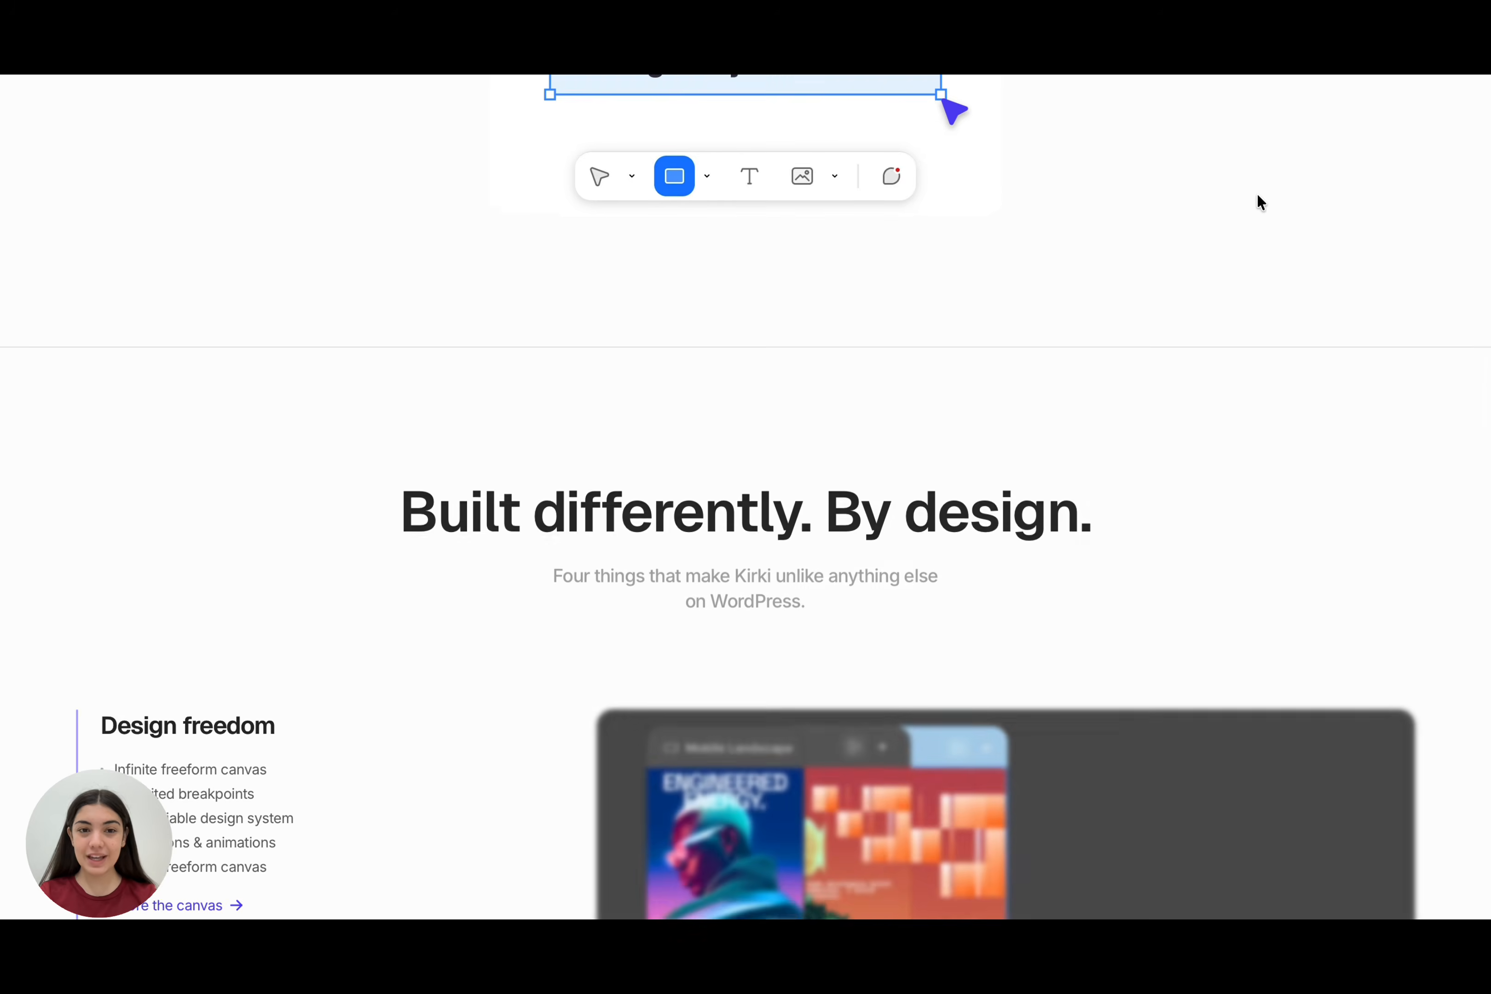
{"action": "scroll", "coordinate": [1258, 196], "scroll_direction": "down", "scroll_amount": 6}
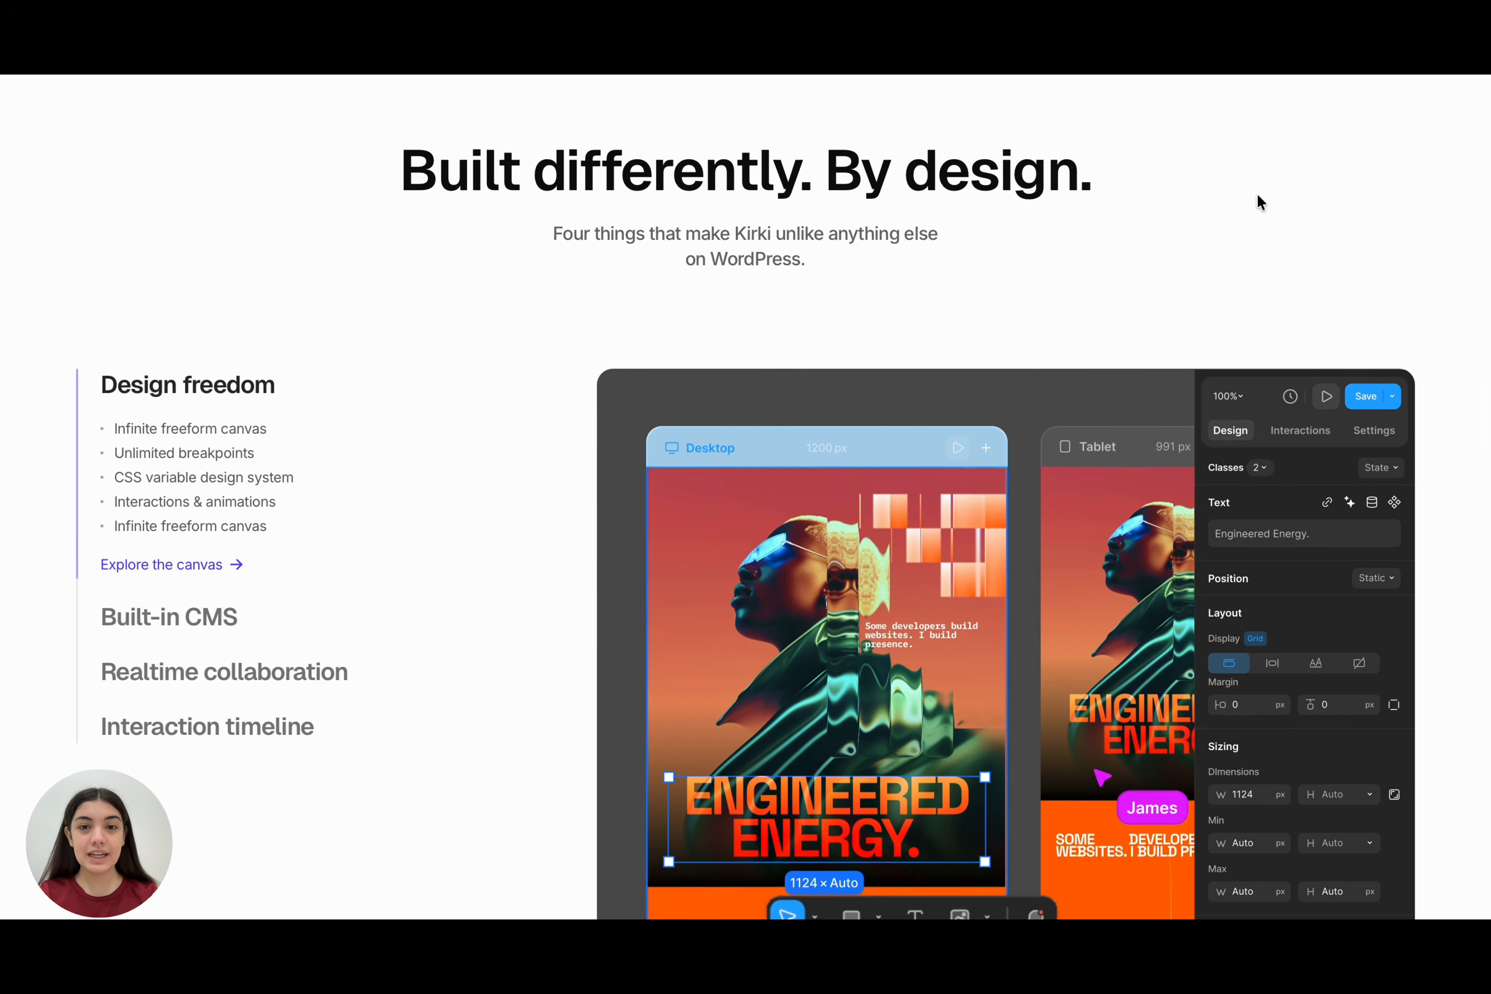
{"action": "scroll", "coordinate": [1259, 200], "scroll_direction": "down", "scroll_amount": 7}
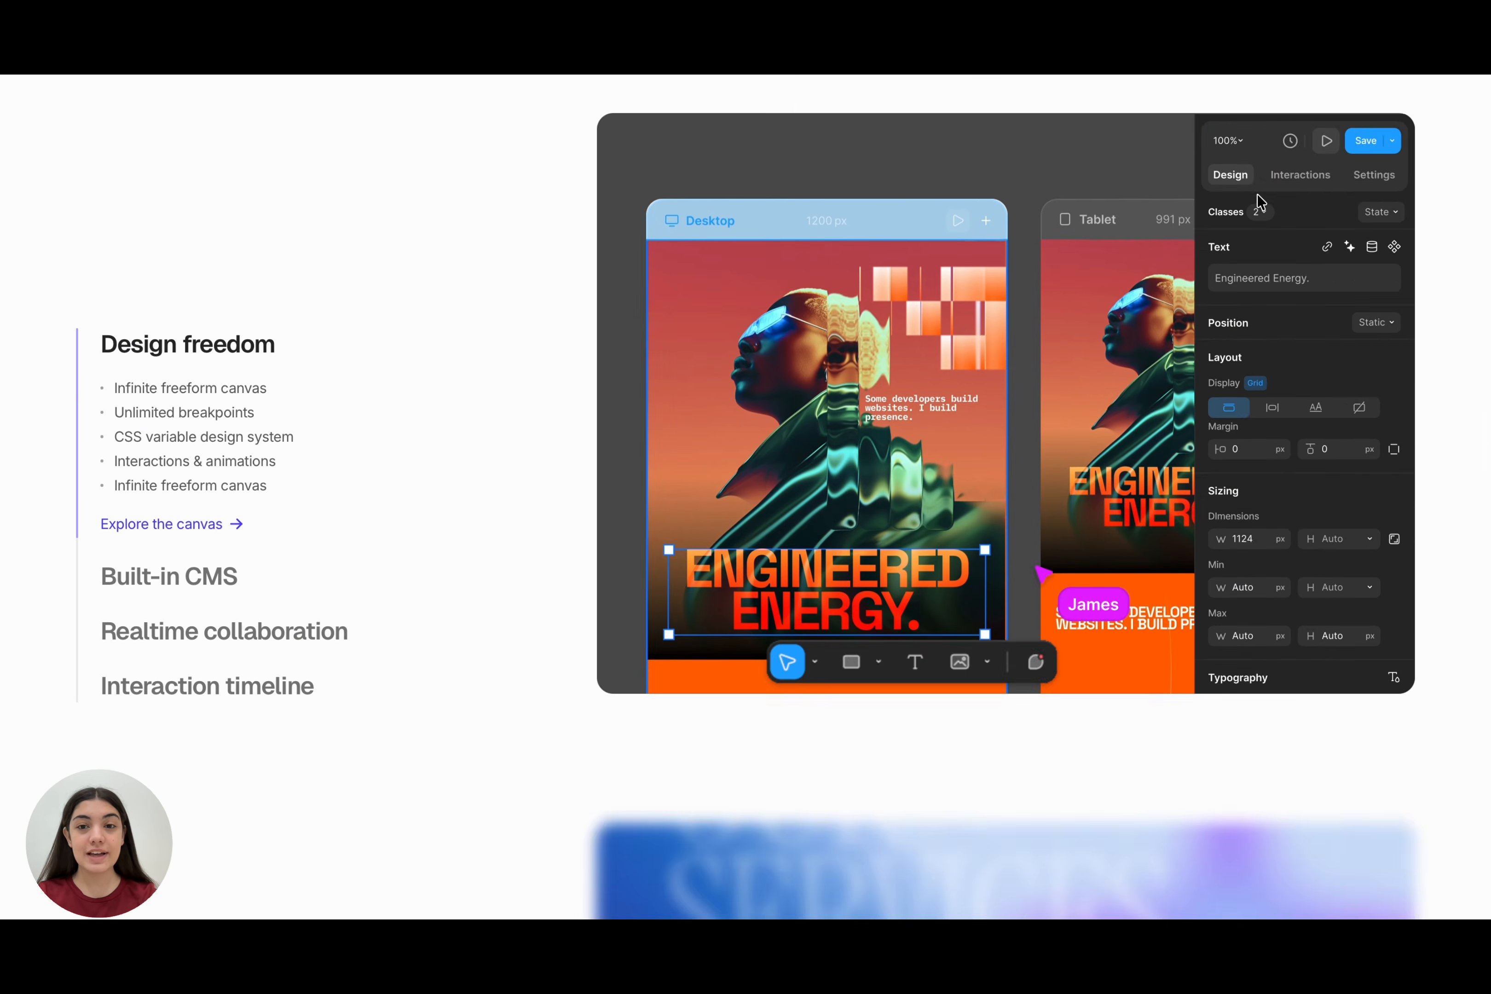
{"action": "scroll", "coordinate": [1258, 202], "scroll_direction": "down", "scroll_amount": 5}
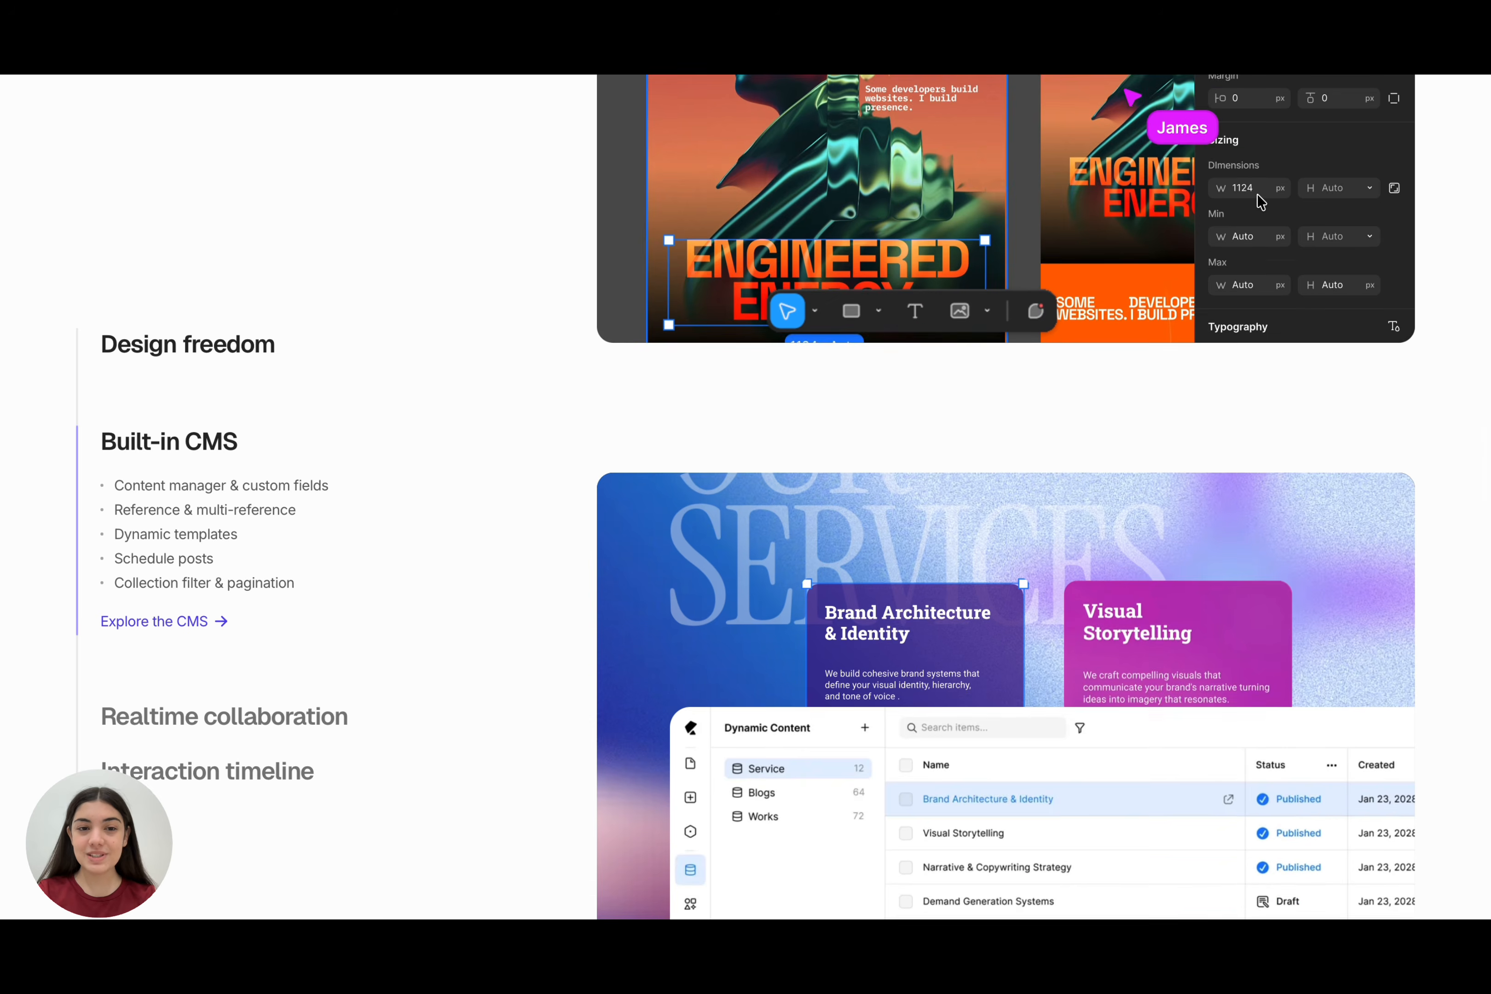
{"action": "scroll", "coordinate": [1259, 196], "scroll_direction": "down", "scroll_amount": 7}
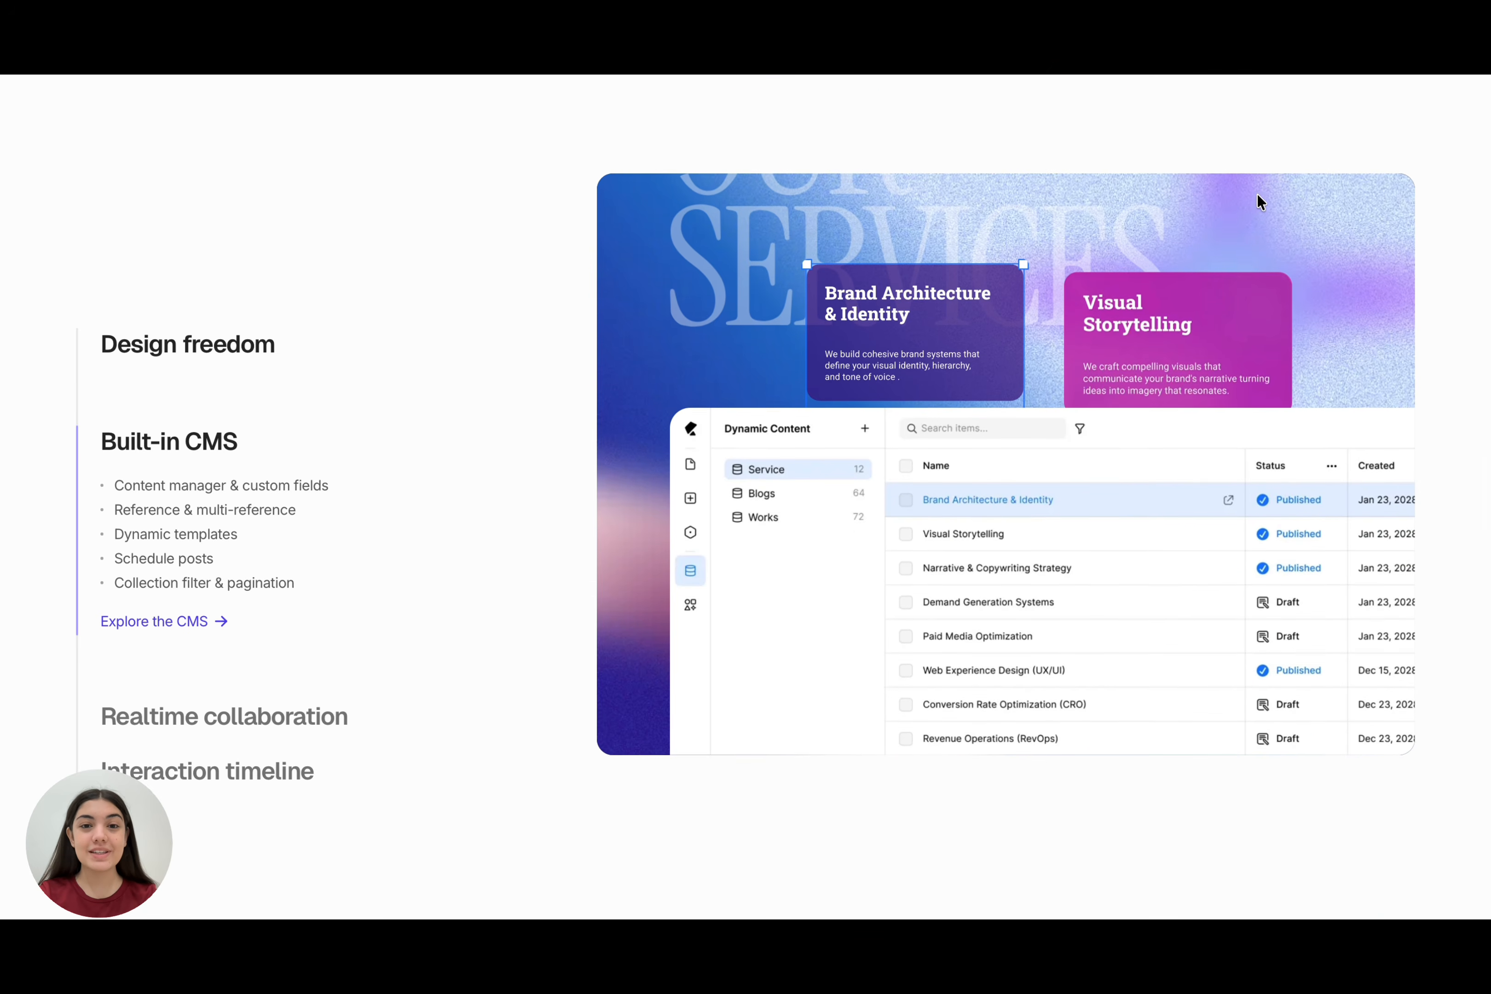
{"action": "scroll", "coordinate": [1257, 202], "scroll_direction": "down", "scroll_amount": 4}
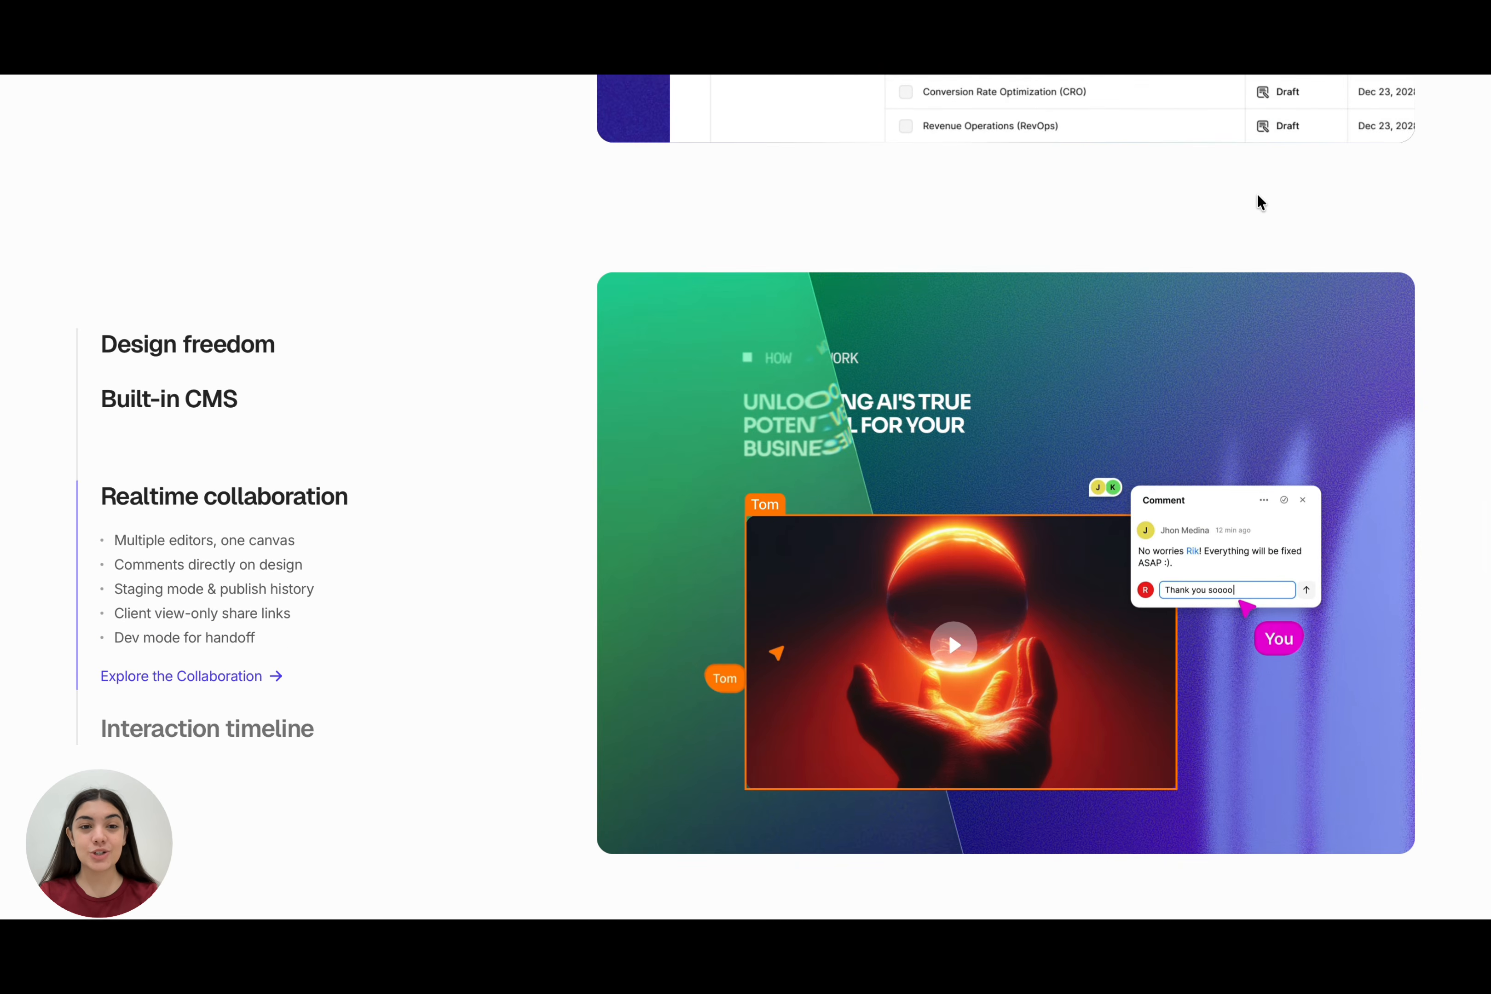
{"action": "scroll", "coordinate": [1258, 196], "scroll_direction": "down", "scroll_amount": 7}
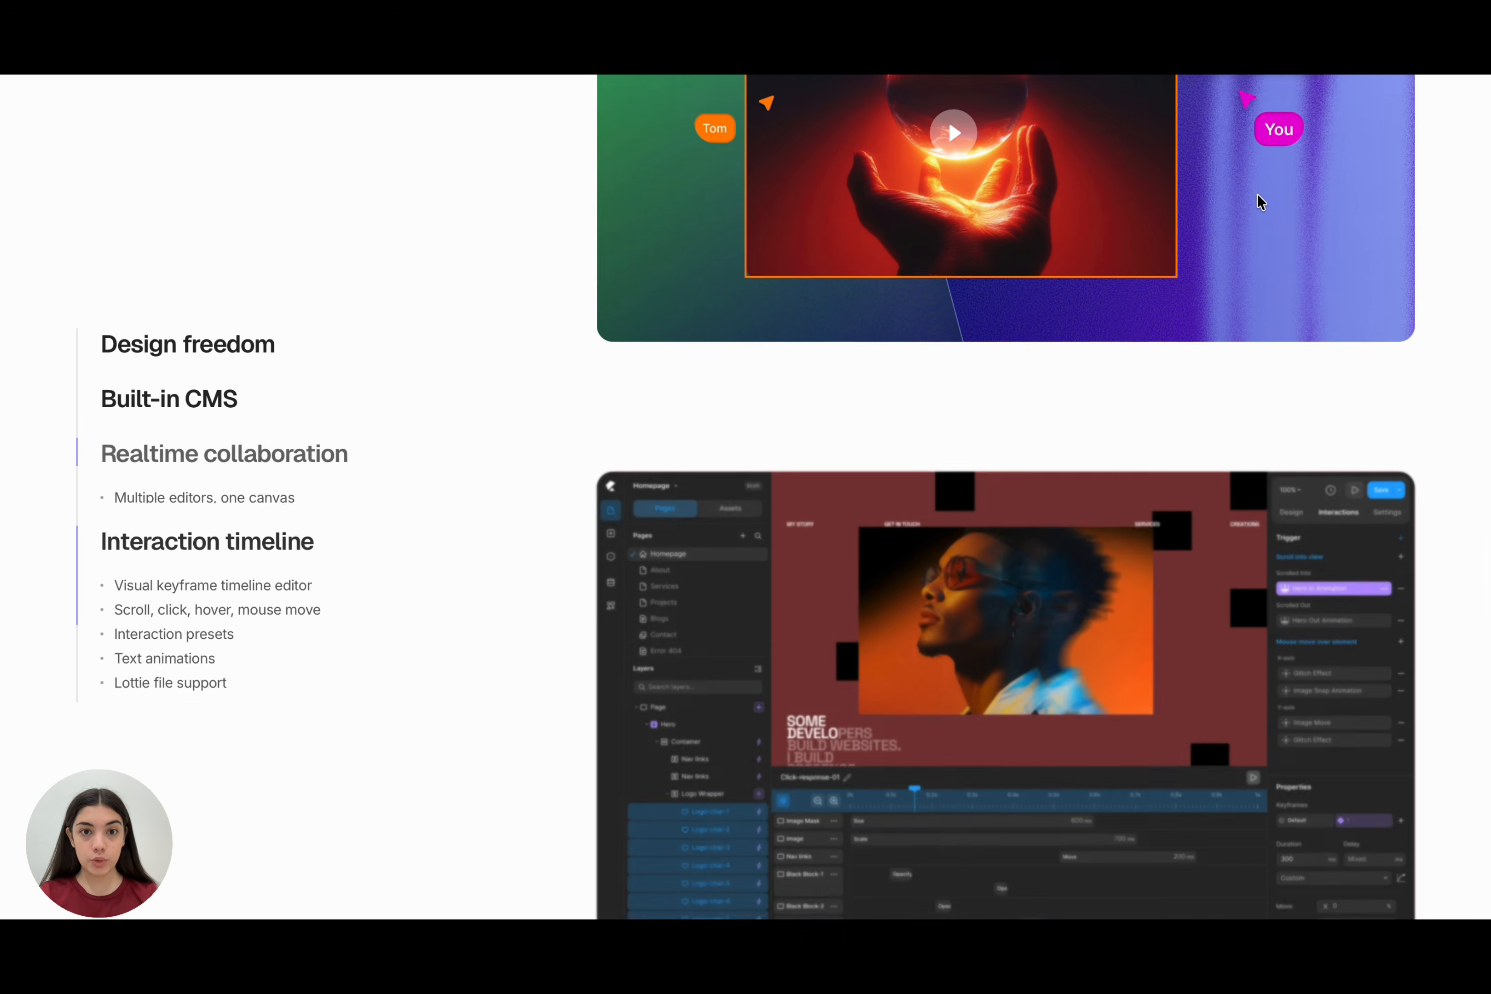
{"action": "scroll", "coordinate": [1258, 194], "scroll_direction": "down", "scroll_amount": 4}
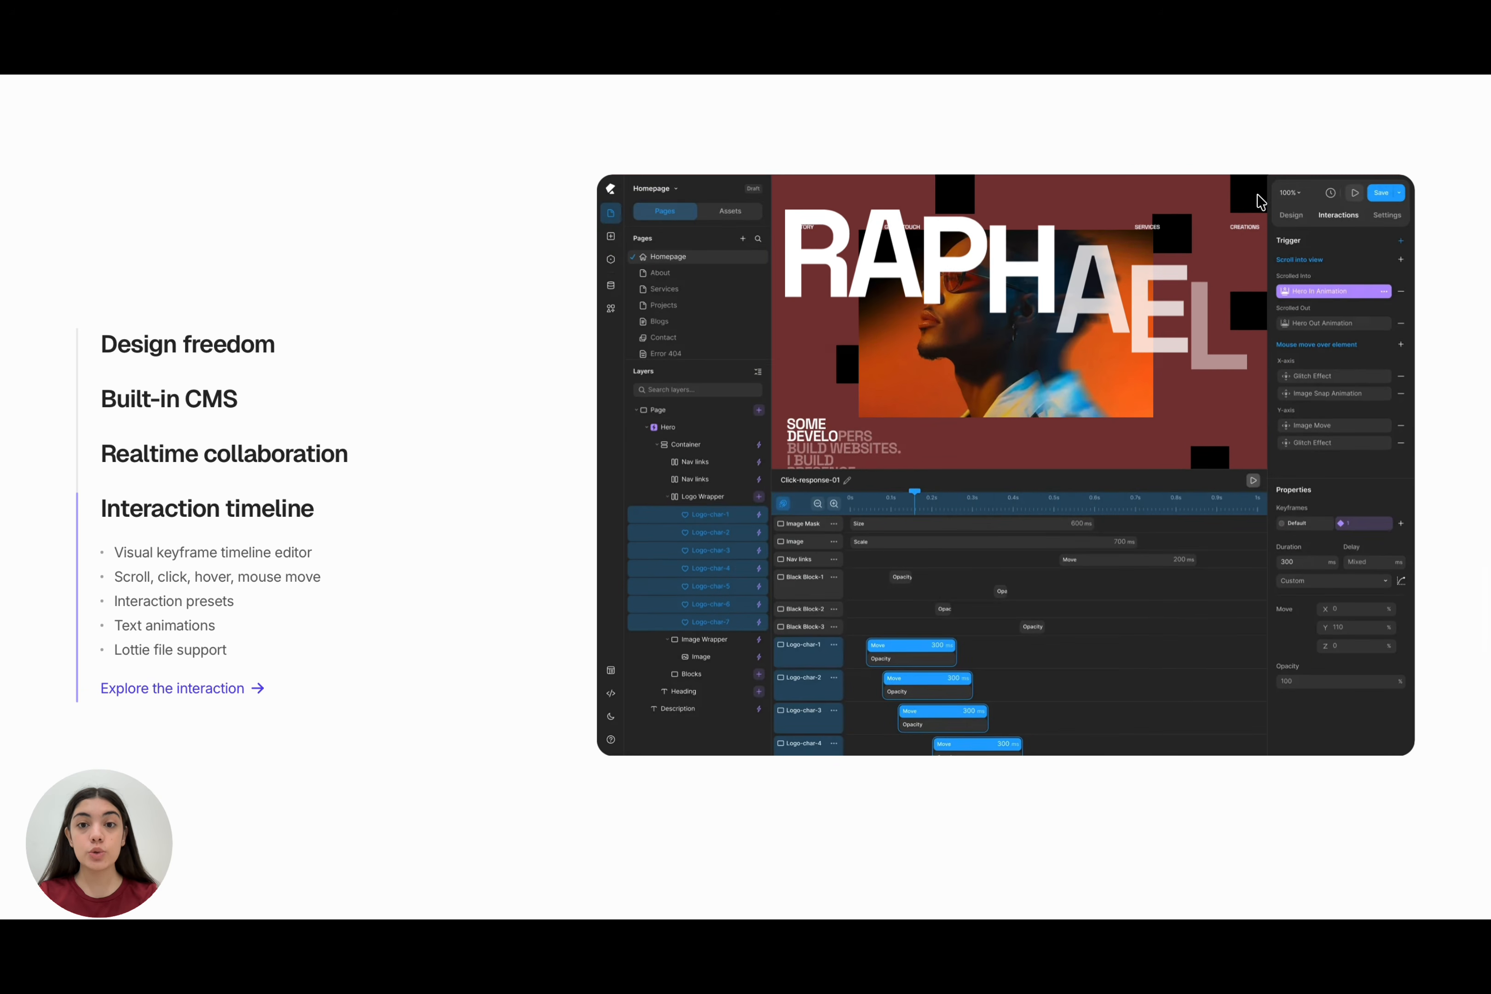
- Examine the website's migration, Dev mode and app integration features and its free offer
{"action": "scroll", "coordinate": [1258, 201], "scroll_direction": "down", "scroll_amount": 10}
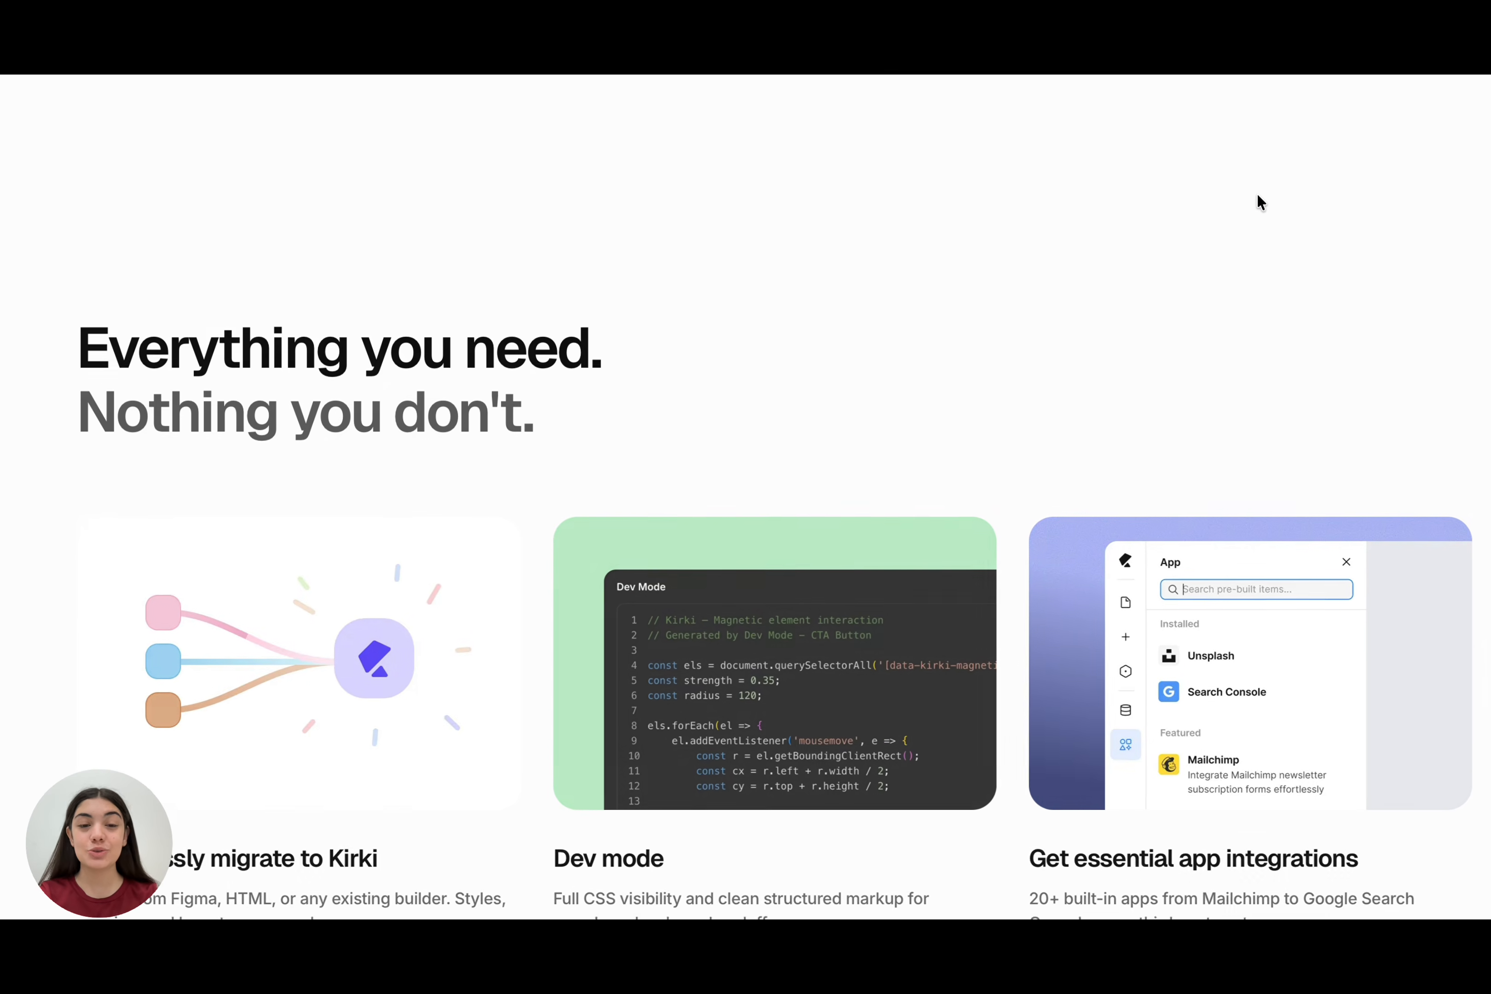
{"action": "scroll", "coordinate": [1257, 201], "scroll_direction": "down", "scroll_amount": 3}
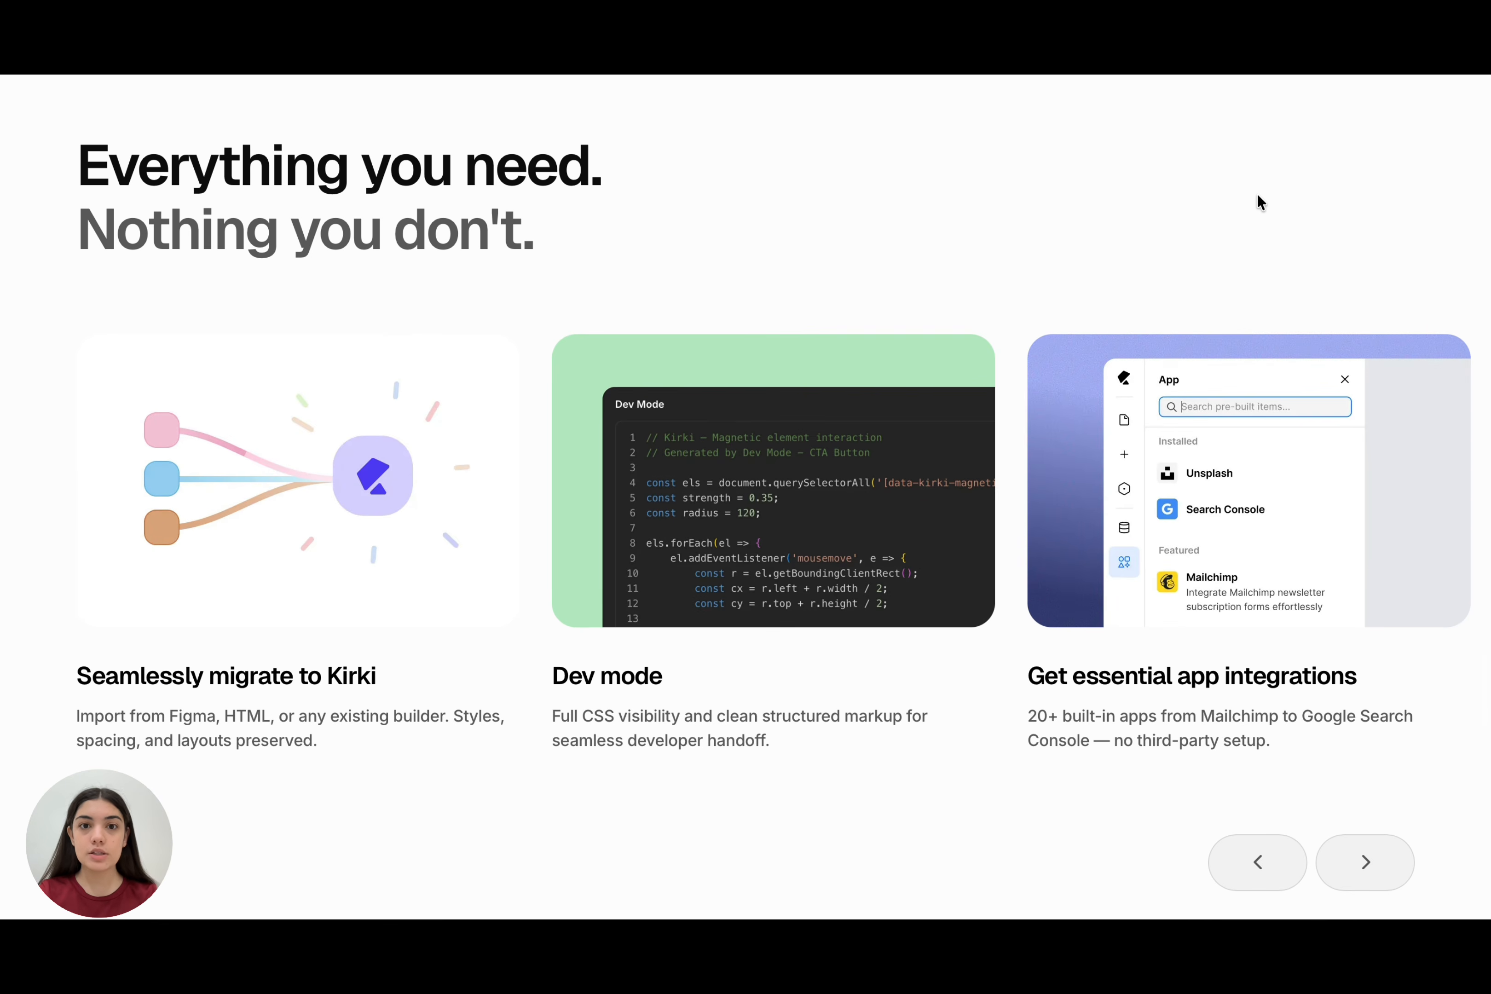
{"action": "scroll", "coordinate": [1257, 196], "scroll_direction": "down", "scroll_amount": 8}
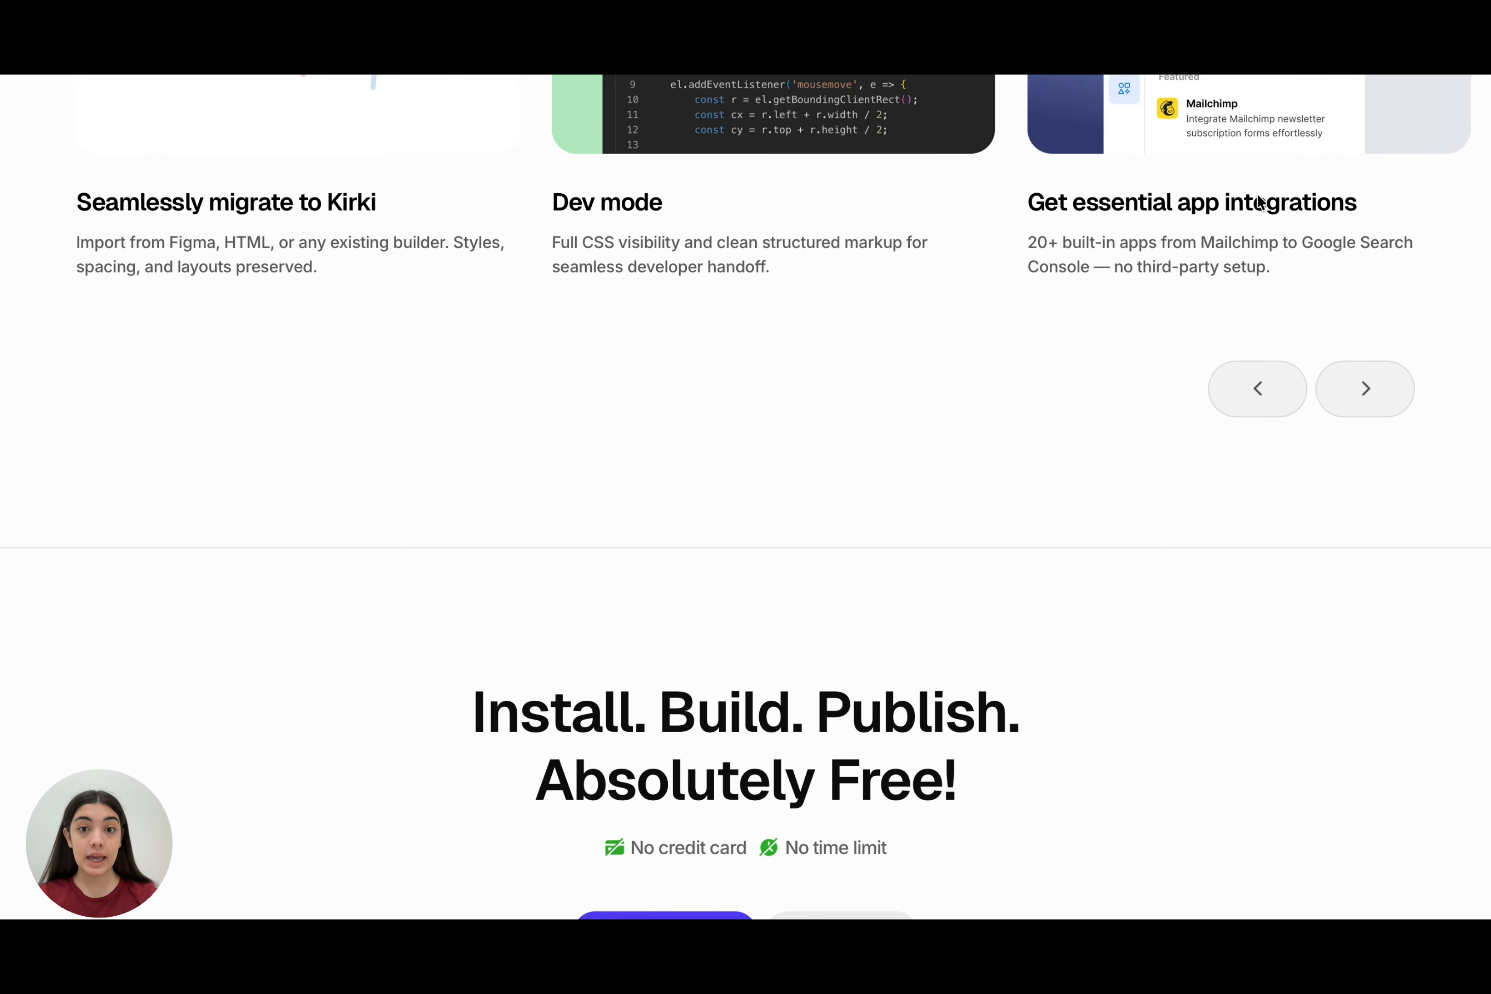
{"action": "scroll", "coordinate": [1258, 195], "scroll_direction": "down", "scroll_amount": 4}
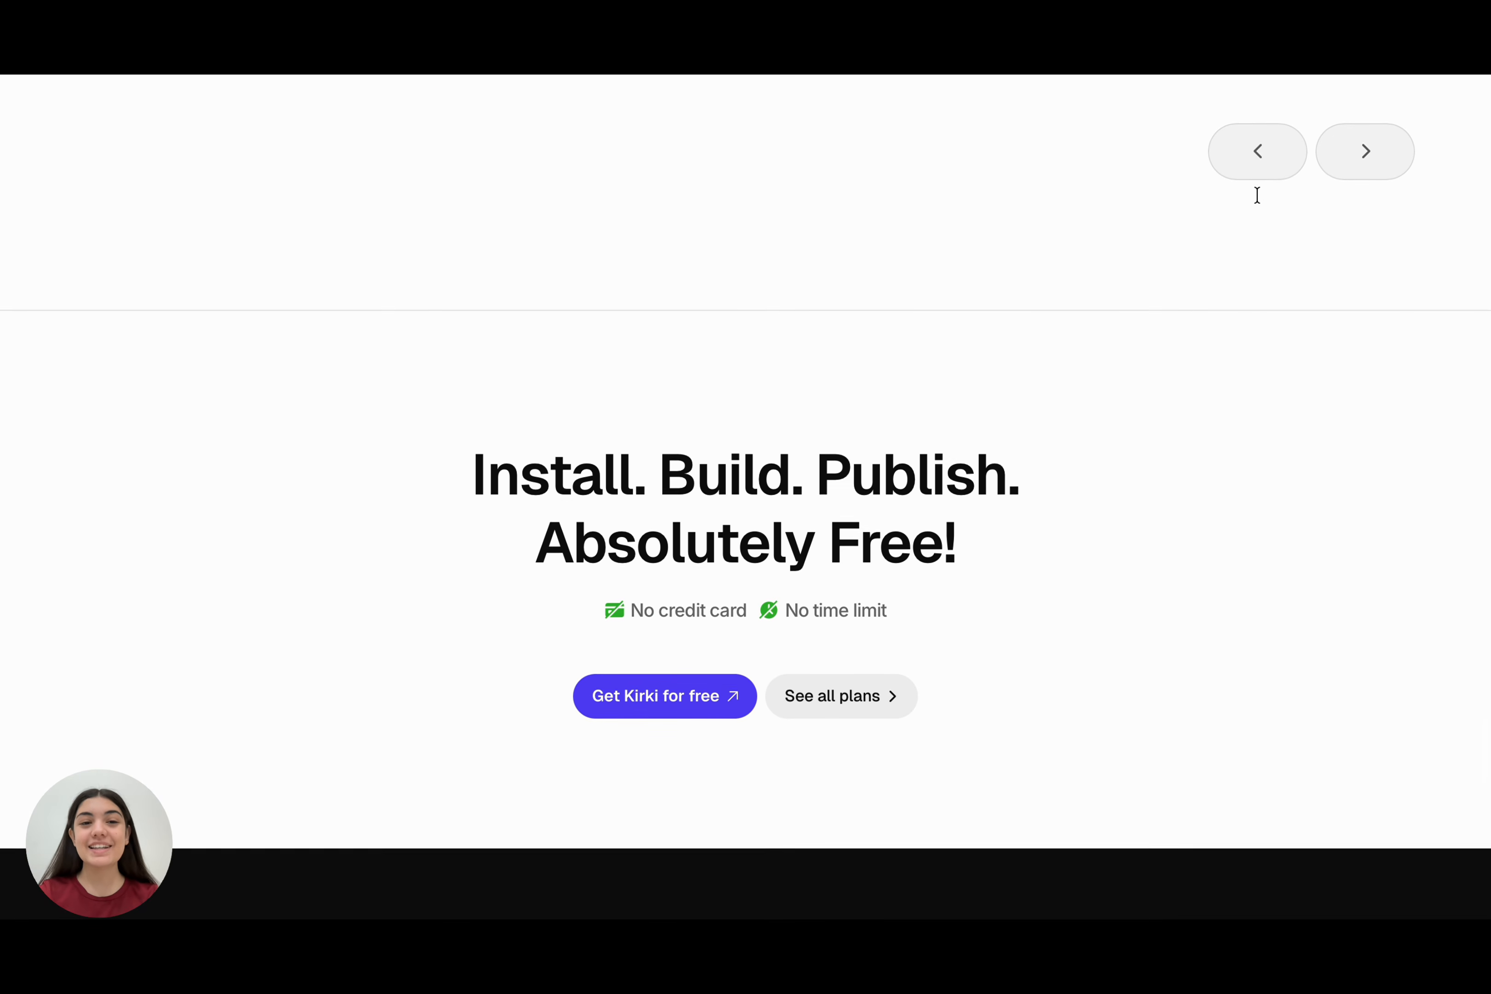
{"action": "scroll", "coordinate": [1258, 205], "scroll_direction": "down", "scroll_amount": 2}
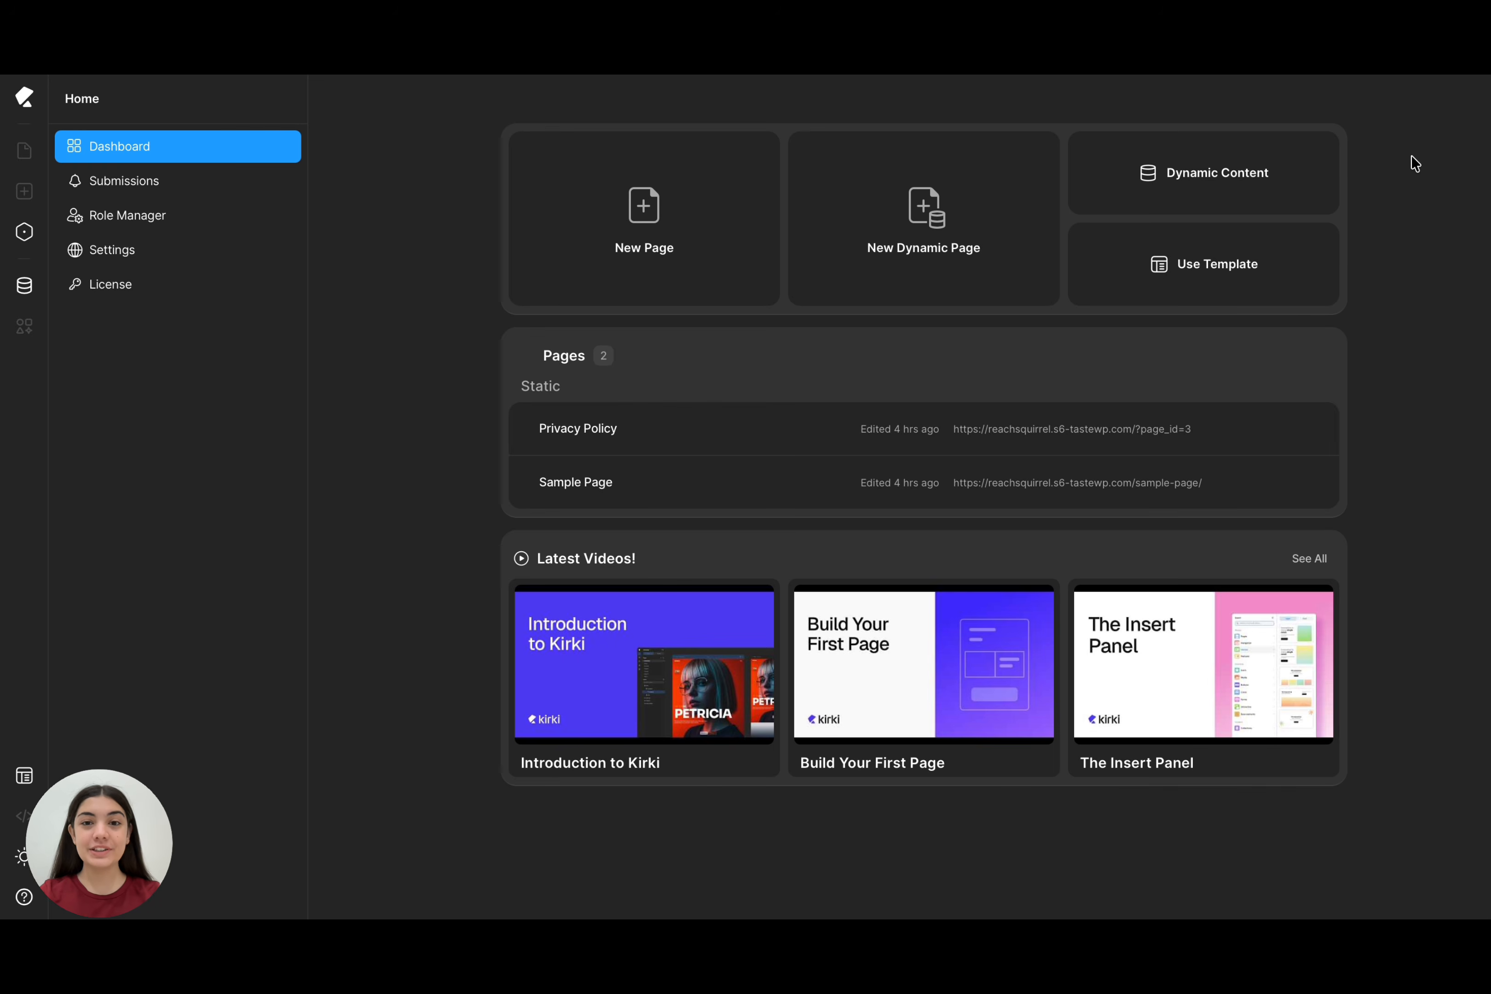
- Browse the Agency & Corporate templates from the Kirki dashboard and open the Inklingpr template's preview
{"action": "left_click", "coordinate": [1219, 264]}
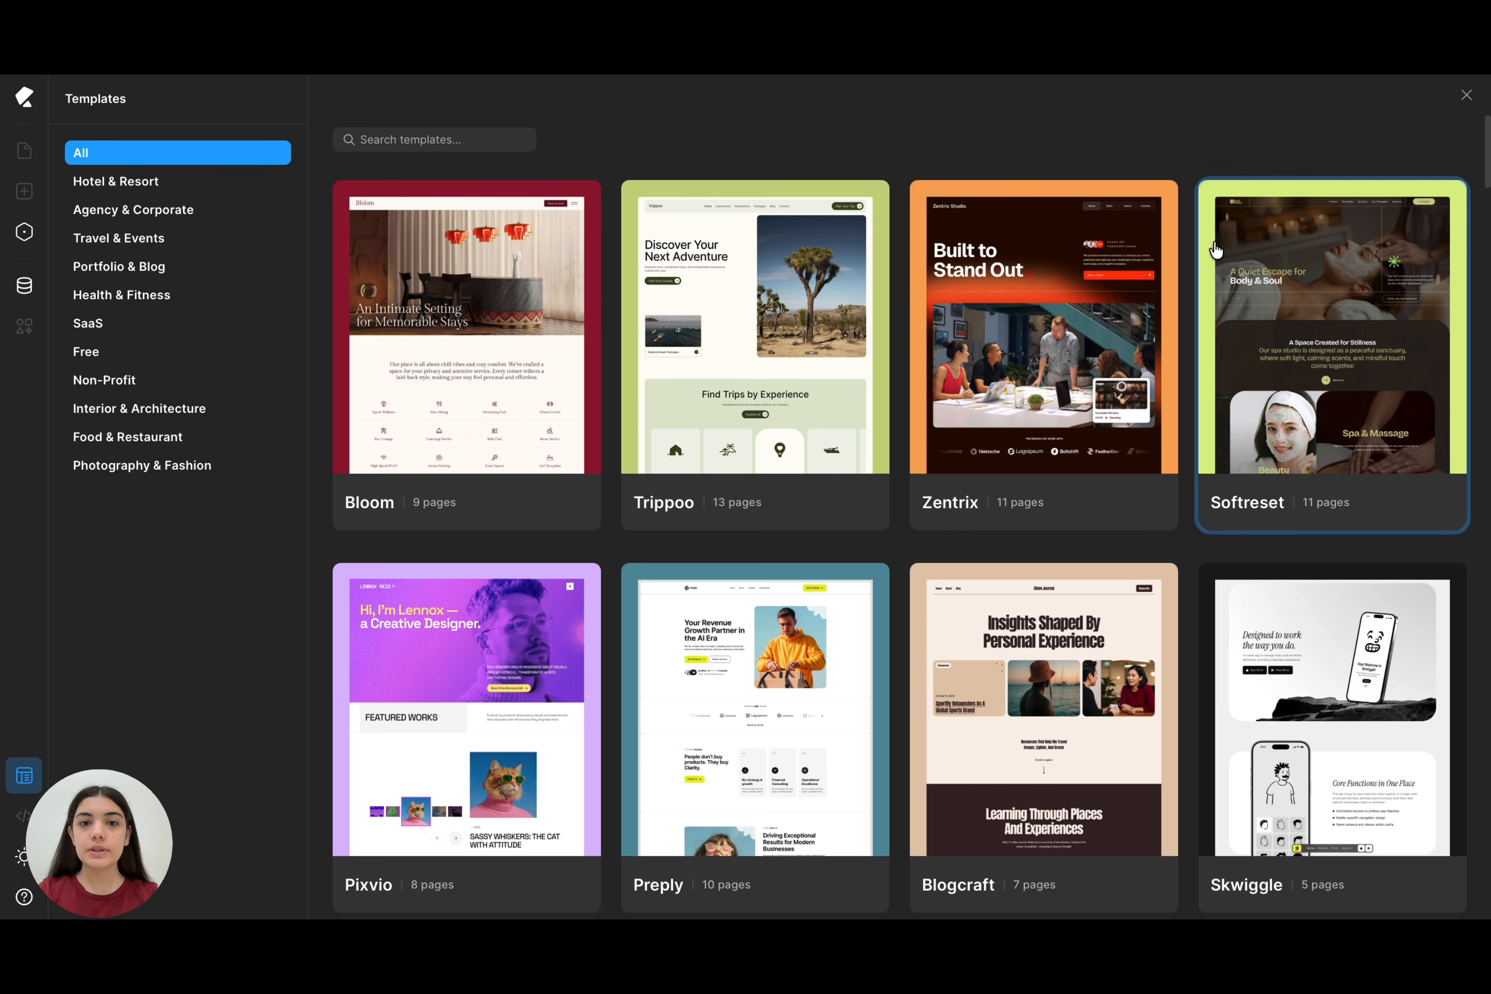
{"action": "left_click", "coordinate": [224, 213]}
{"action": "scroll", "coordinate": [798, 362], "scroll_direction": "down", "scroll_amount": 5}
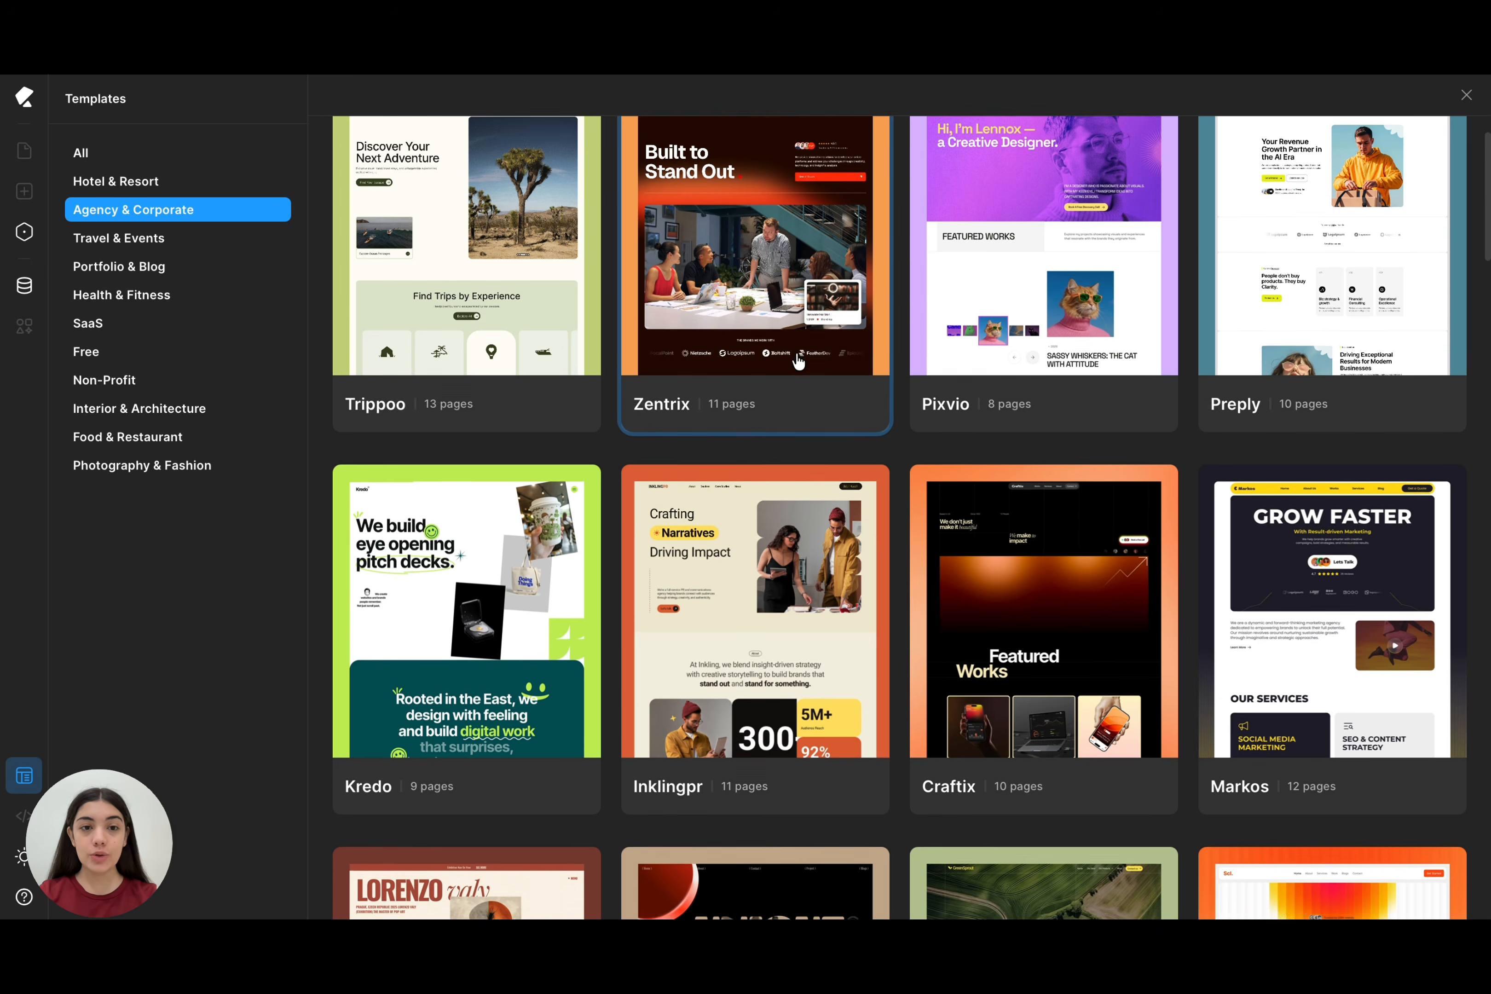
{"action": "scroll", "coordinate": [798, 362], "scroll_direction": "up", "scroll_amount": 2}
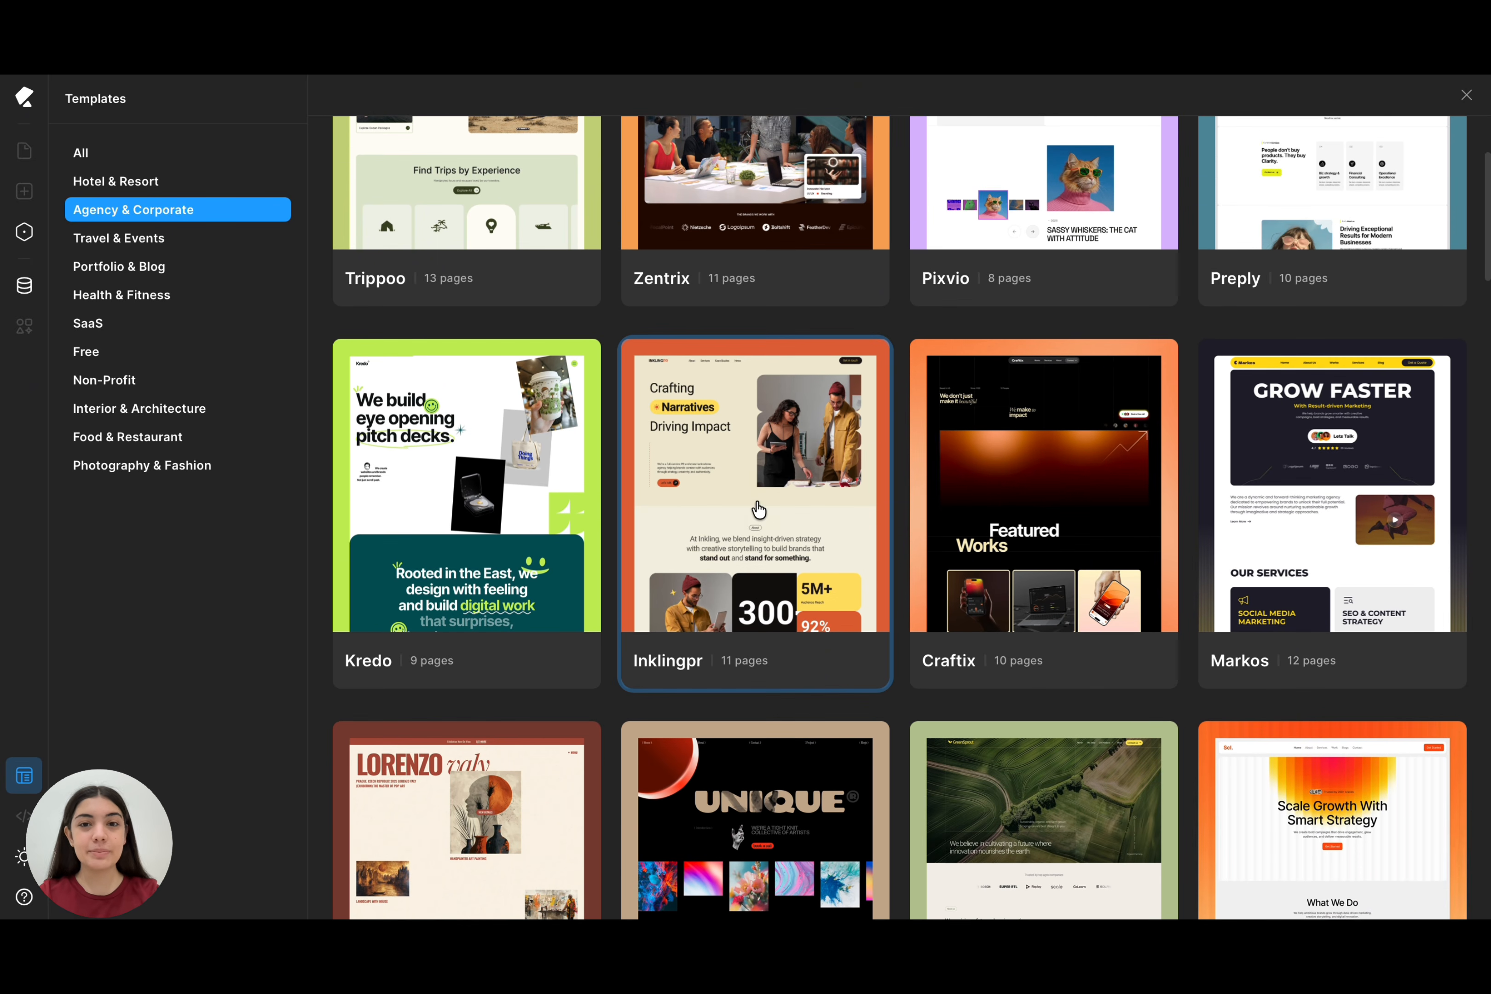
{"action": "left_click", "coordinate": [759, 510]}
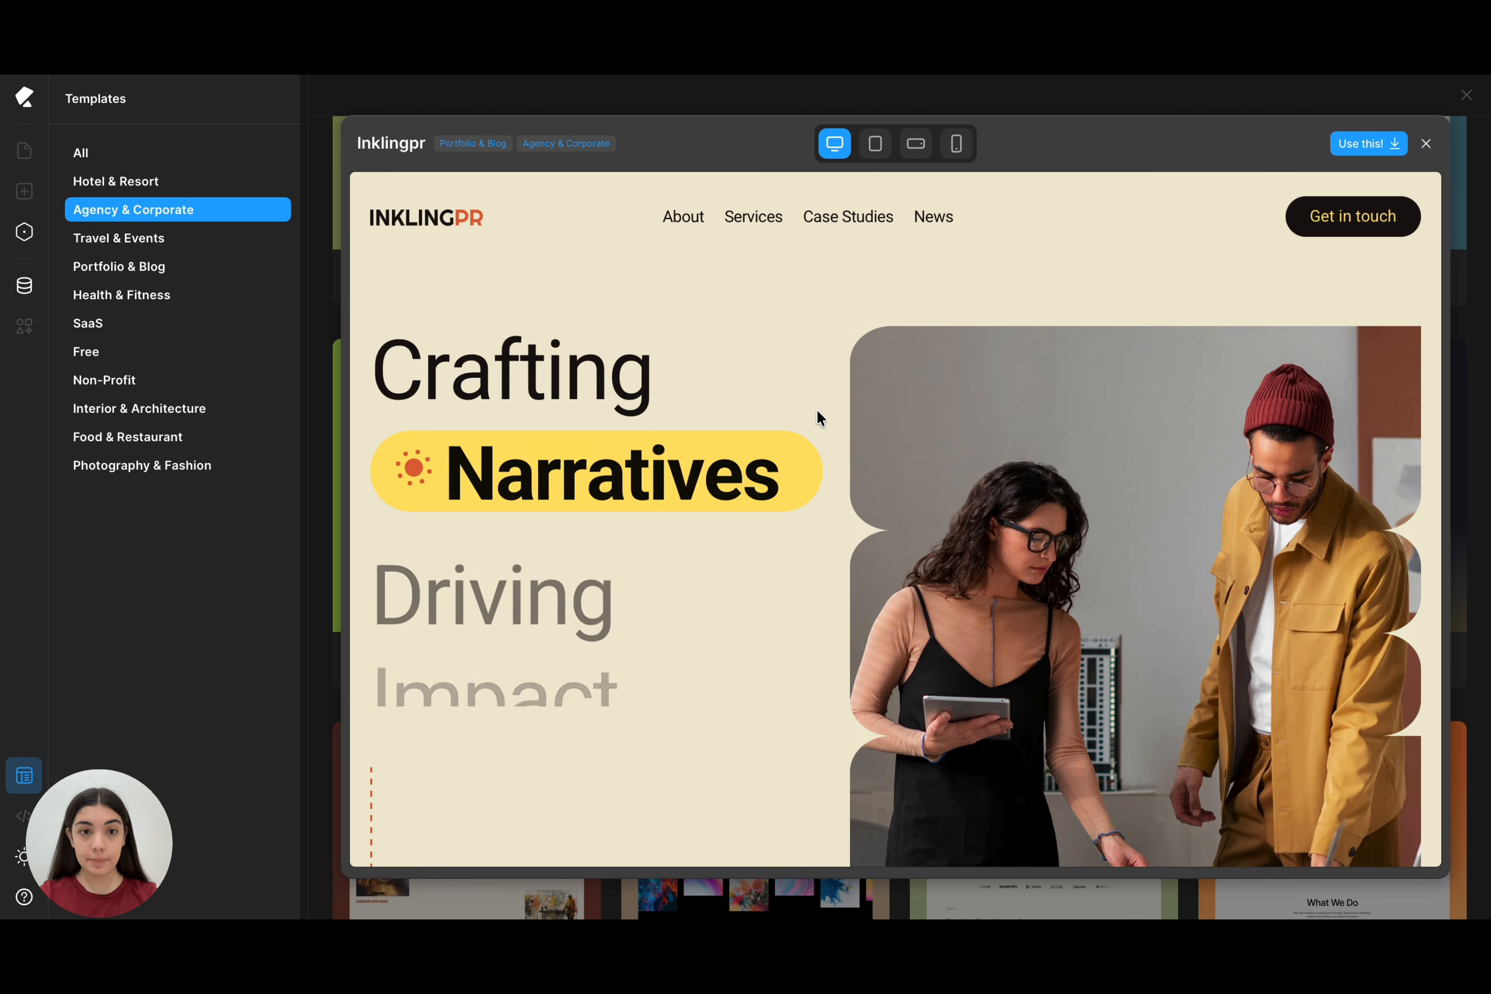
- Preview the Inklingpr template on desktop, tablet, landscape phone and portrait phone screens
{"action": "scroll", "coordinate": [817, 411], "scroll_direction": "down", "scroll_amount": 10}
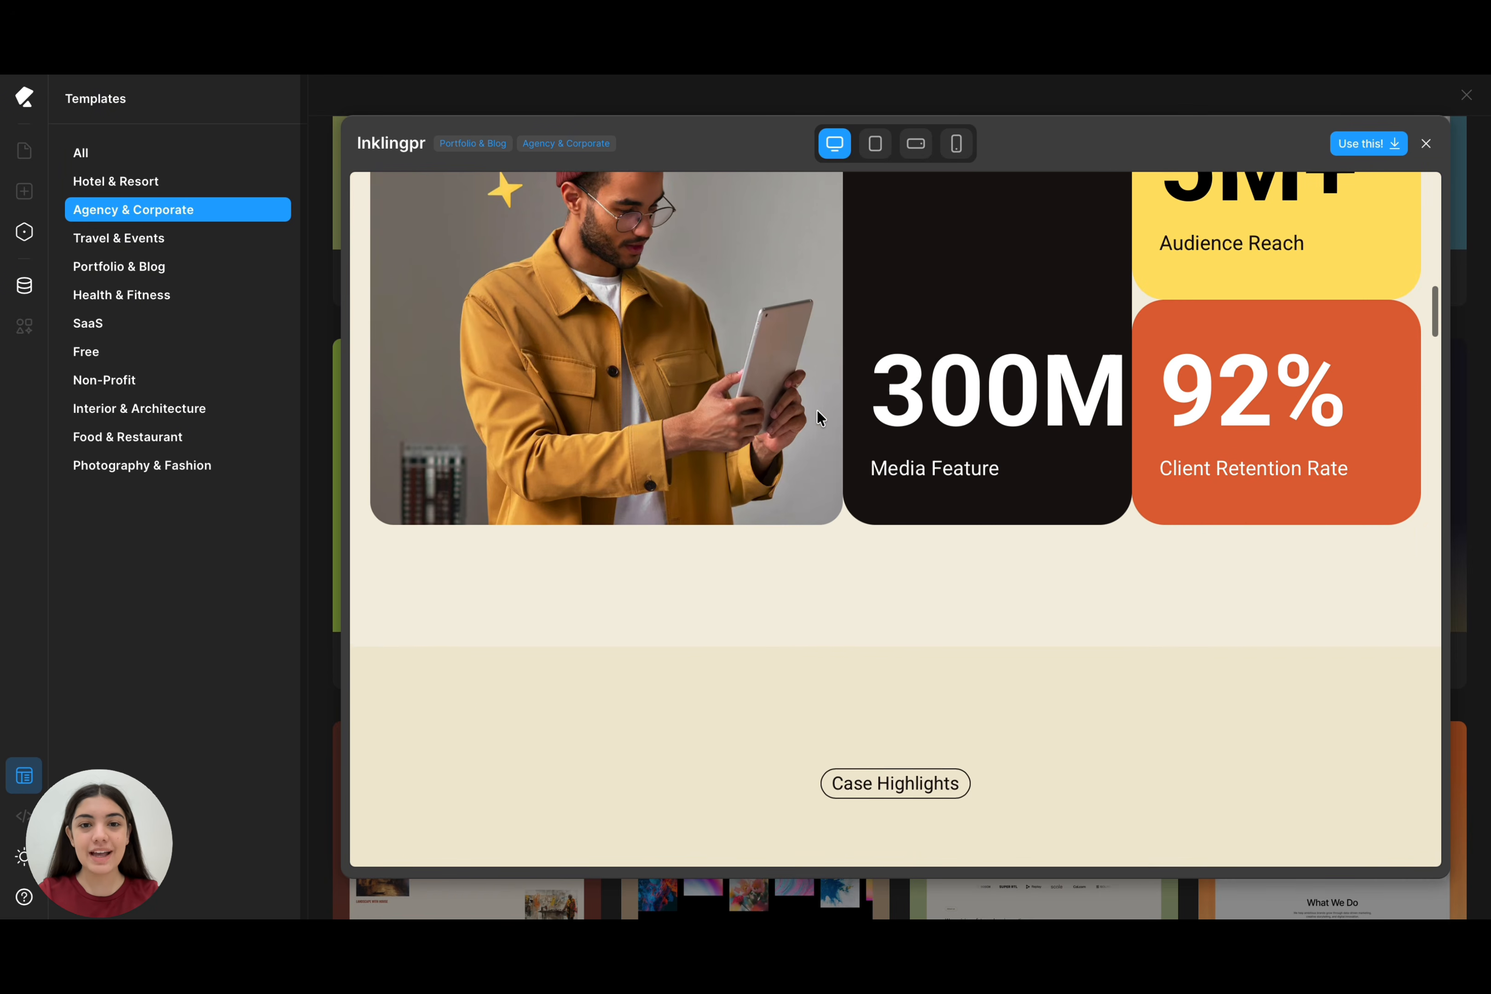
{"action": "left_click", "coordinate": [874, 144]}
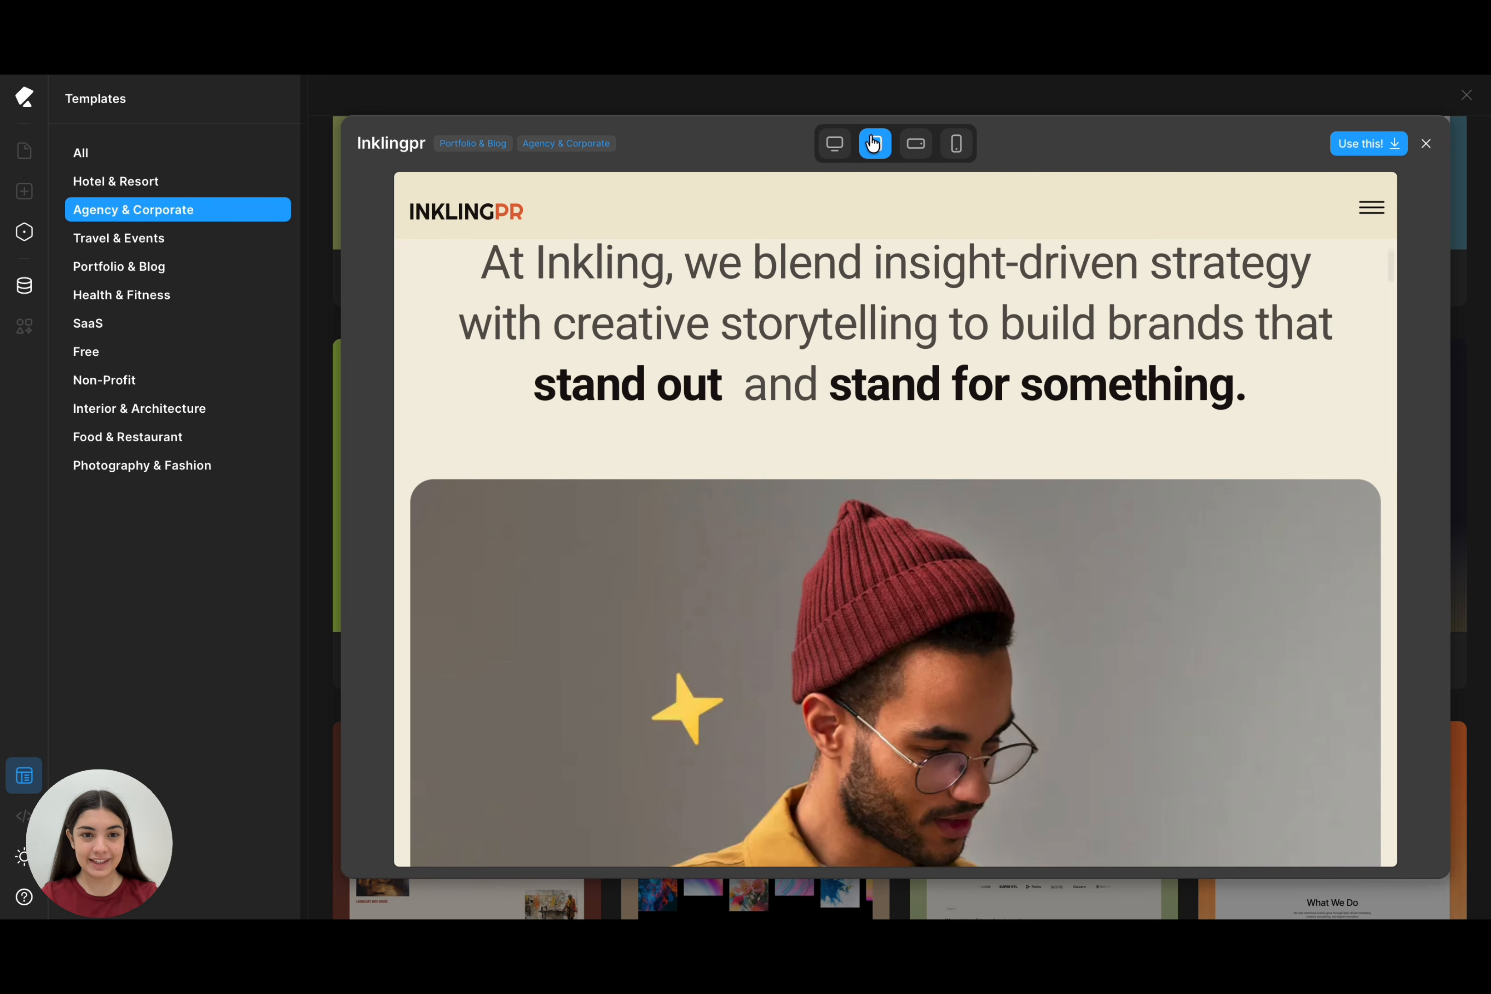
{"action": "left_click", "coordinate": [916, 143]}
{"action": "left_click", "coordinate": [953, 145]}
{"action": "scroll", "coordinate": [865, 377], "scroll_direction": "up", "scroll_amount": 5}
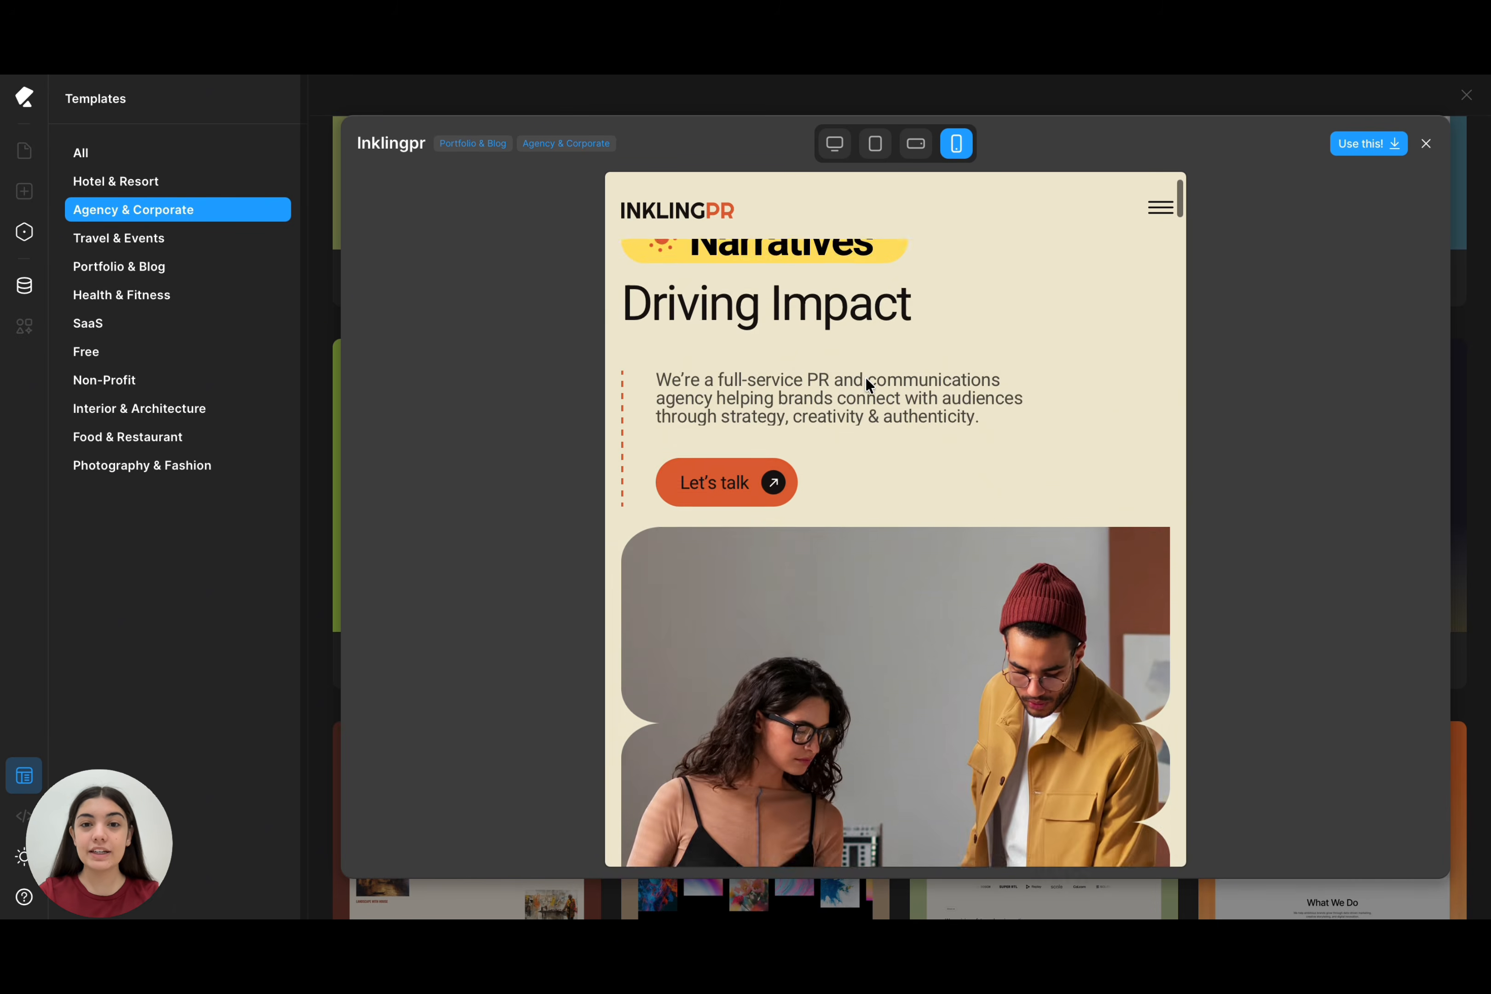
- Import the full Inklingpr template into the site and finish the import to open it in the editor
{"action": "left_click", "coordinate": [1373, 145]}
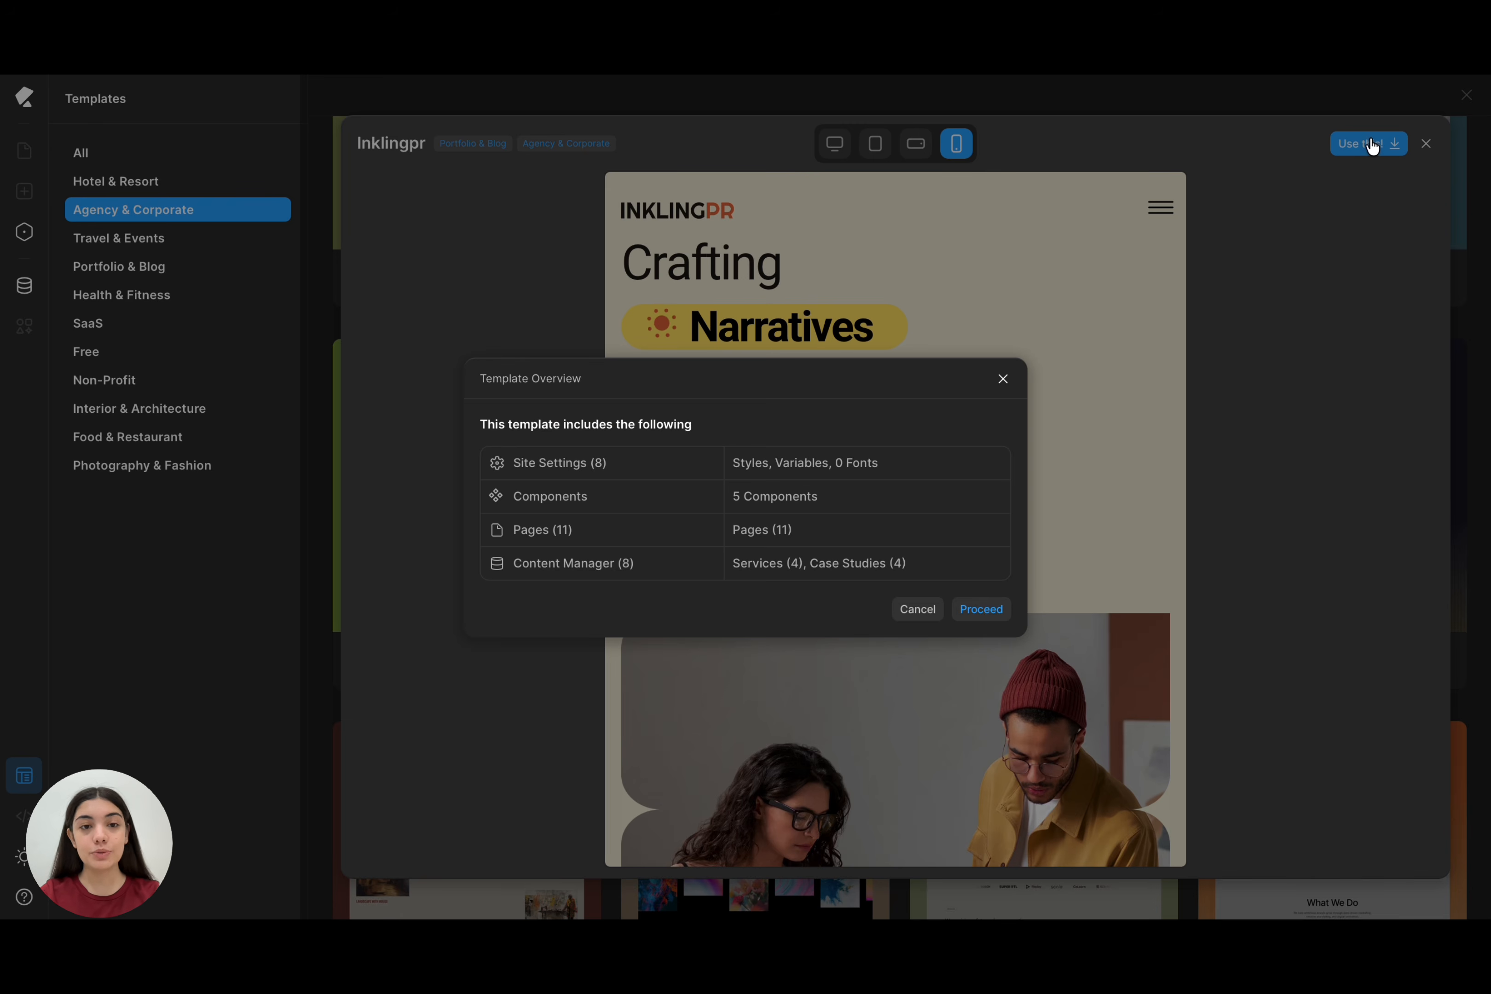
{"action": "left_click", "coordinate": [980, 609]}
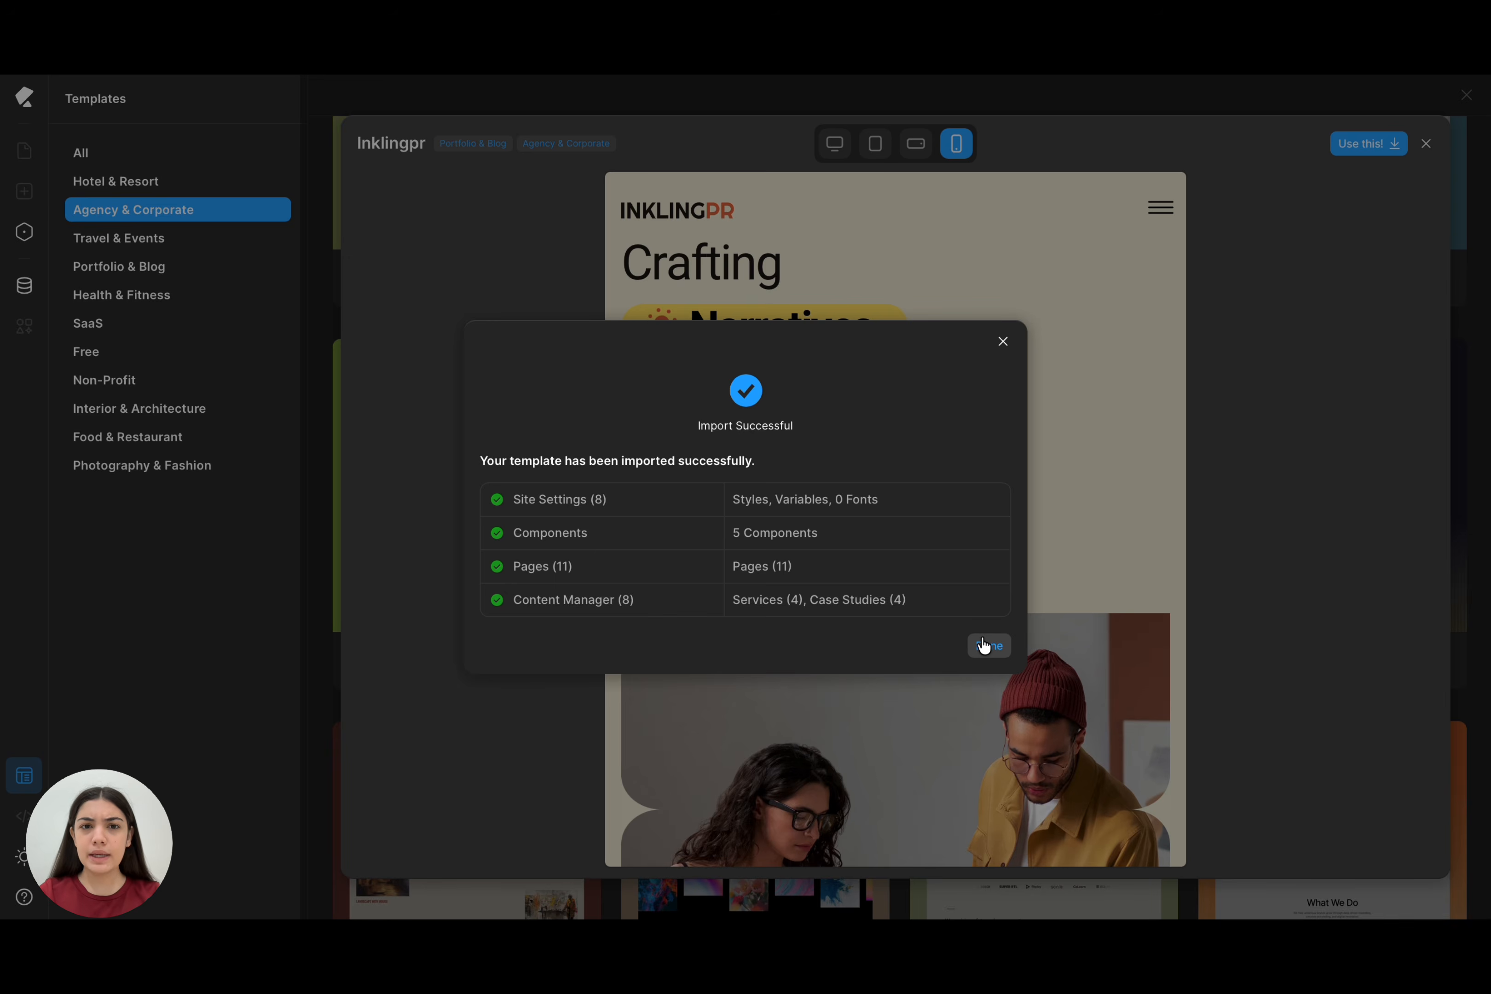
{"action": "left_click", "coordinate": [983, 646]}
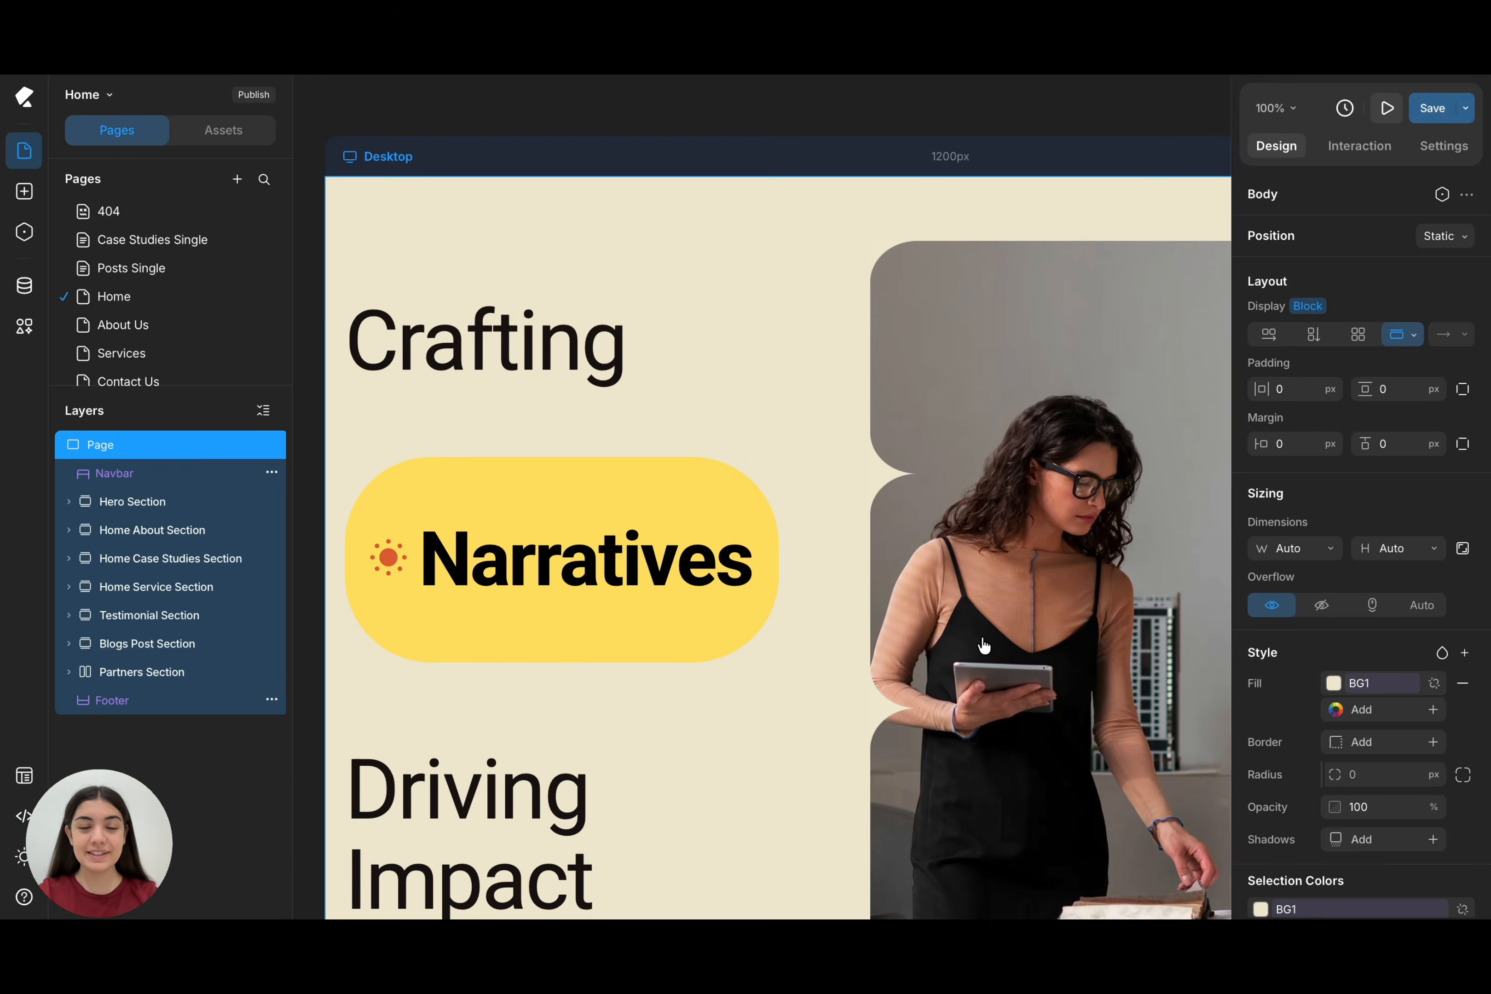
- Look over the imported Home page's hero, about and case highlights sections on the canvas
{"action": "scroll", "coordinate": [983, 646], "scroll_direction": "down", "scroll_amount": 10}
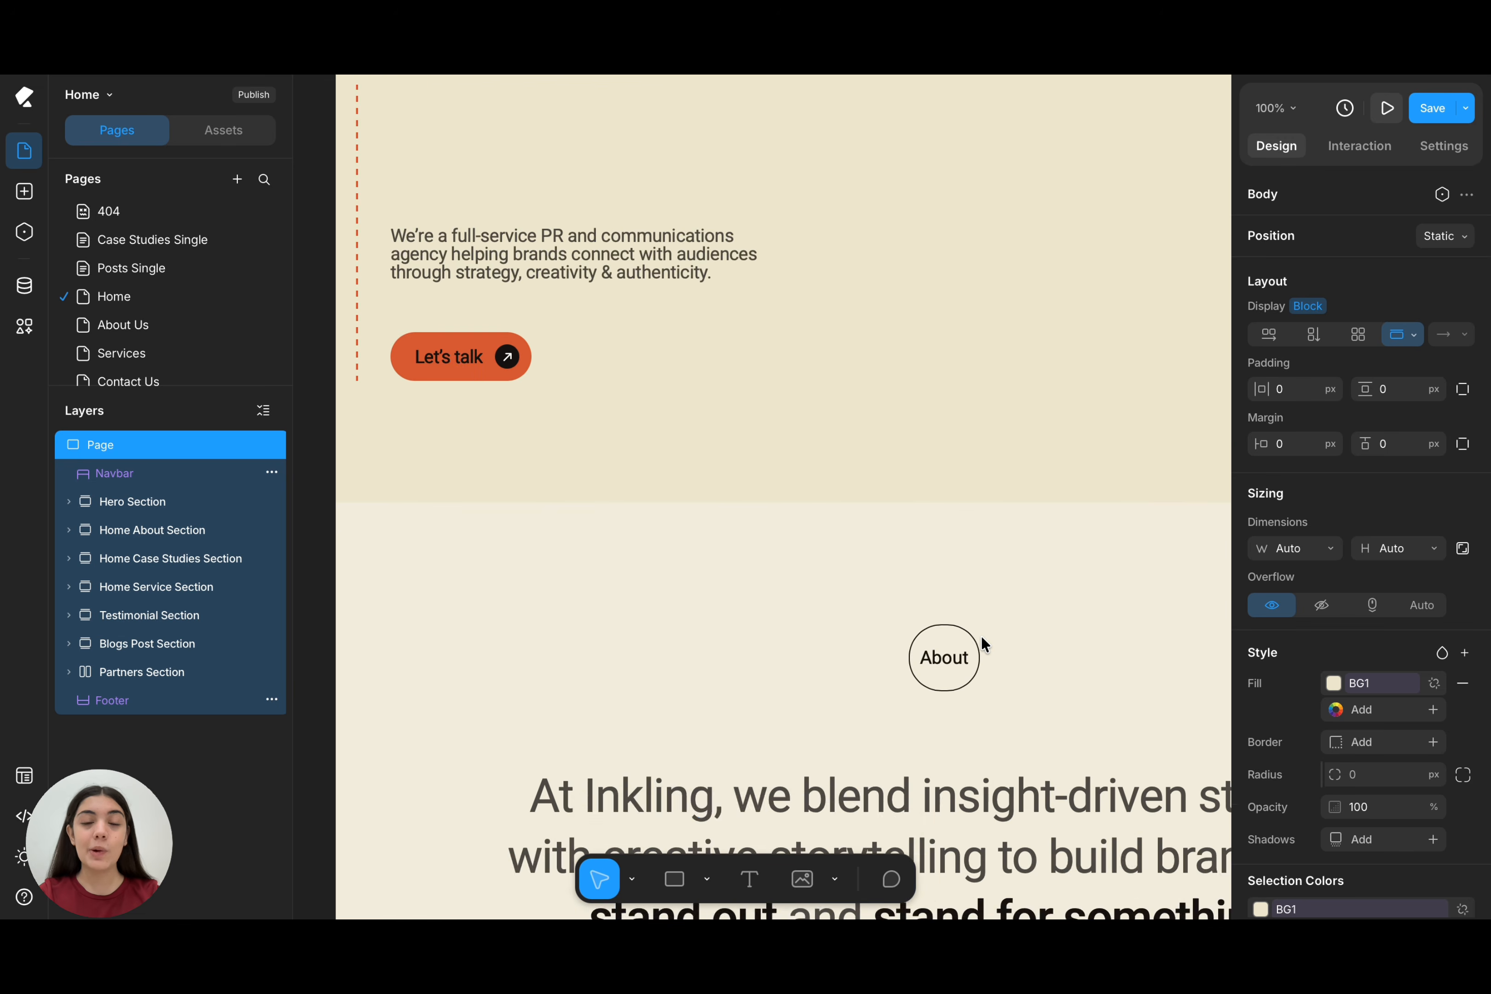
{"action": "scroll", "coordinate": [982, 638], "scroll_direction": "down", "scroll_amount": 10}
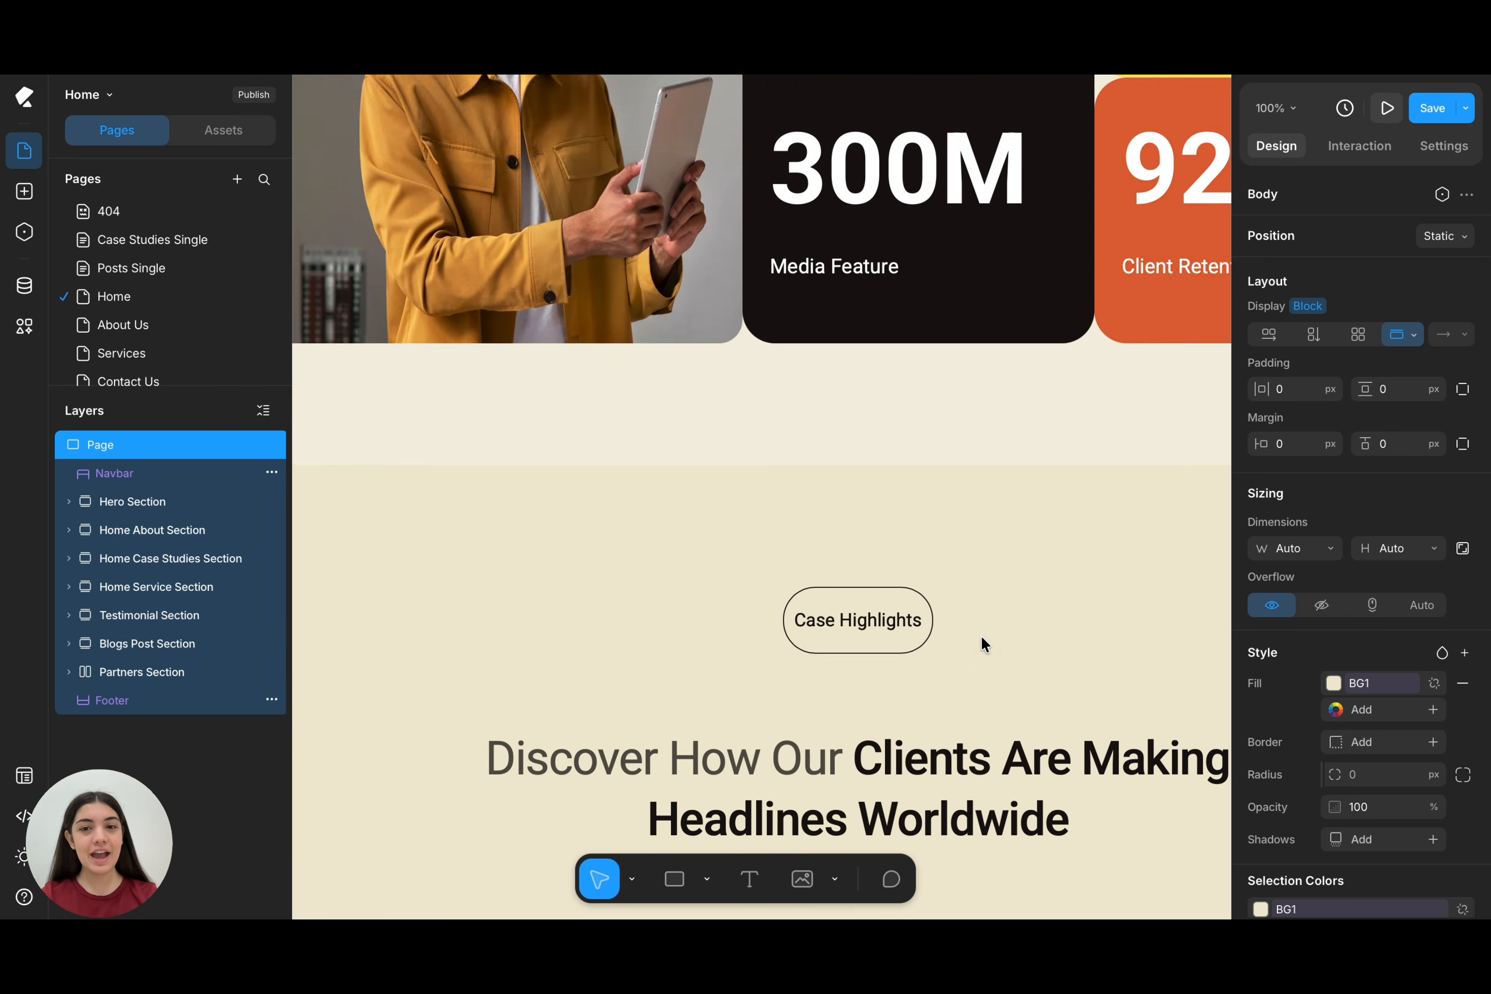
{"action": "scroll", "coordinate": [981, 635], "scroll_direction": "down", "scroll_amount": 1}
{"action": "scroll", "coordinate": [981, 635], "scroll_direction": "left", "scroll_amount": 1}
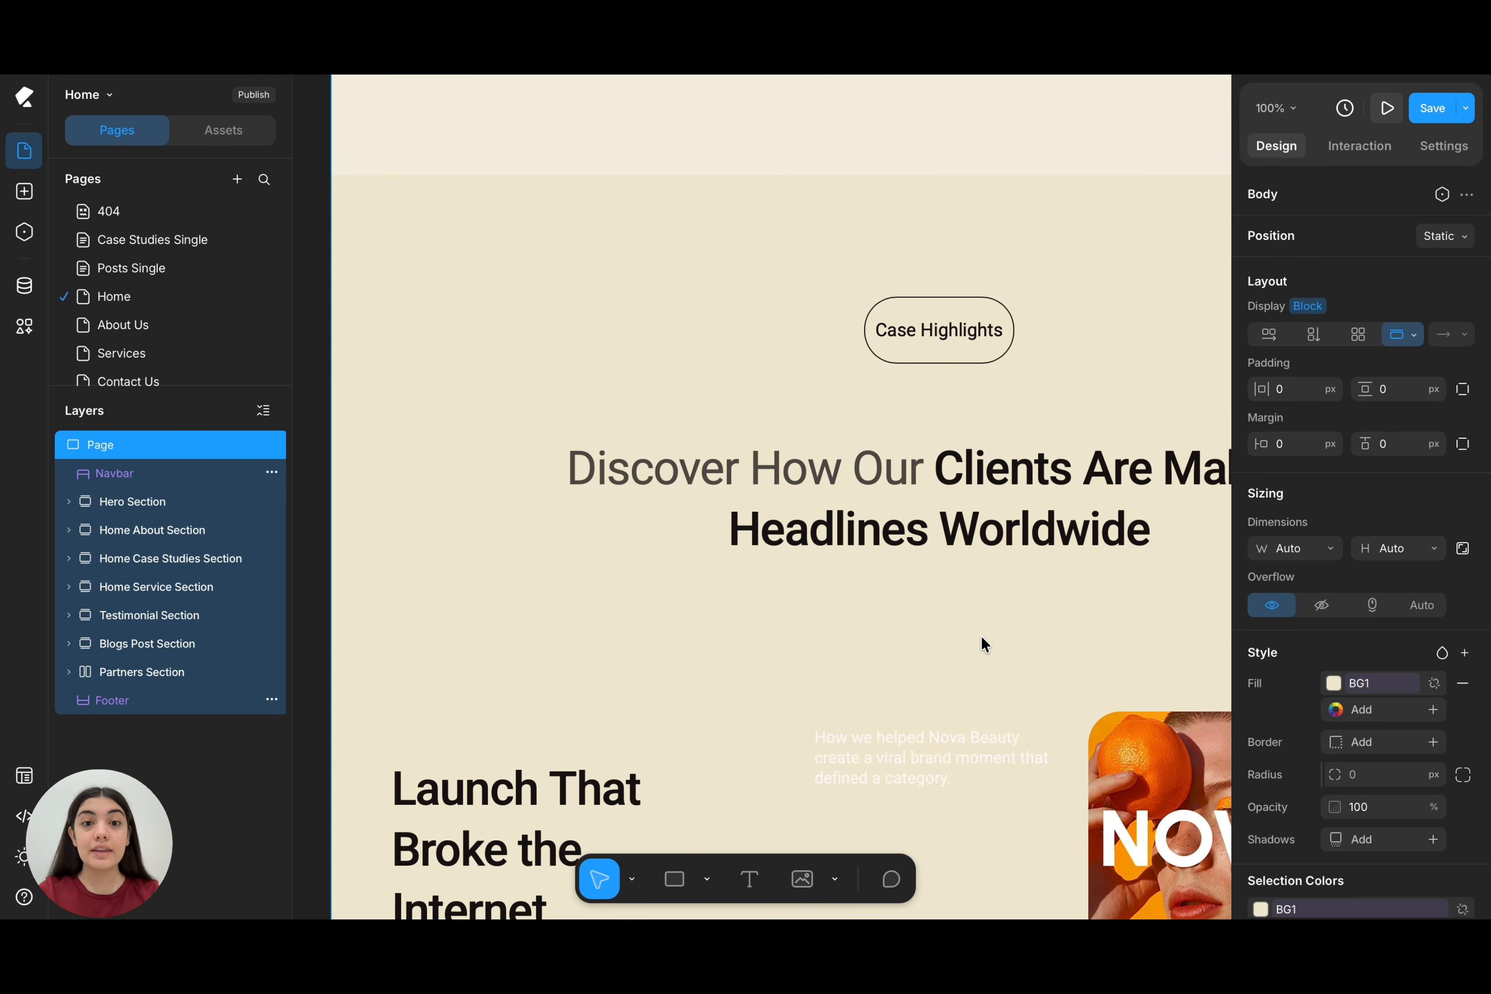
{"action": "scroll", "coordinate": [981, 637], "scroll_direction": "down", "scroll_amount": 2}
{"action": "scroll", "coordinate": [981, 638], "scroll_direction": "up", "scroll_amount": 15}
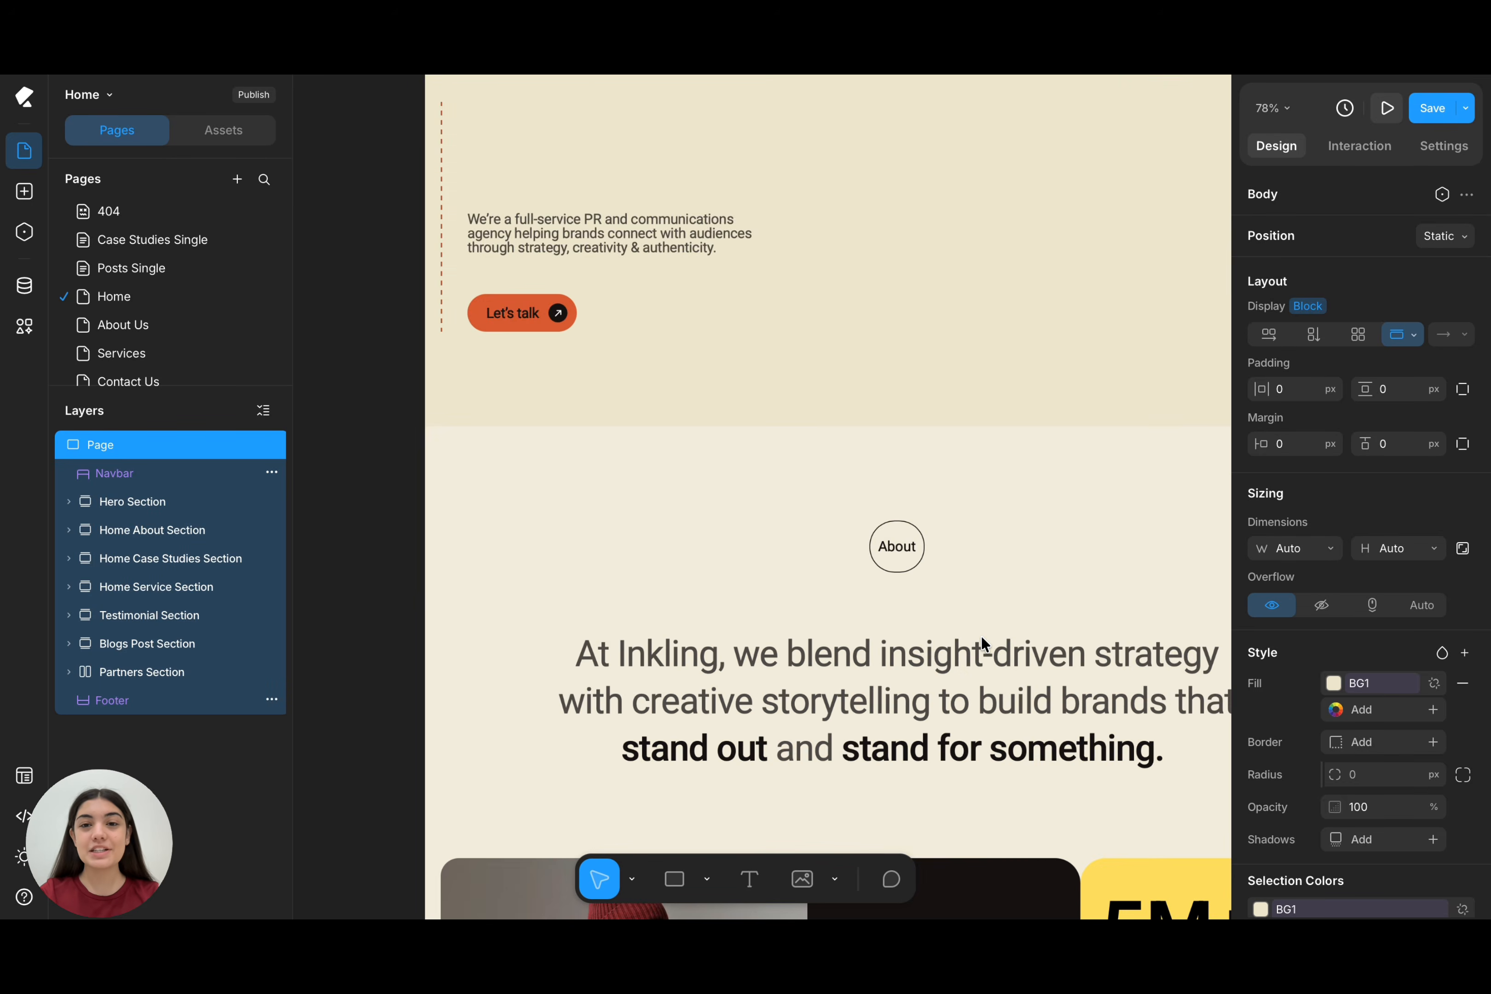
- Replace the hero section's top heading, "Crafting", with "Build Better Digital Experiences"
{"action": "scroll", "coordinate": [967, 685], "scroll_direction": "down", "scroll_amount": 3}
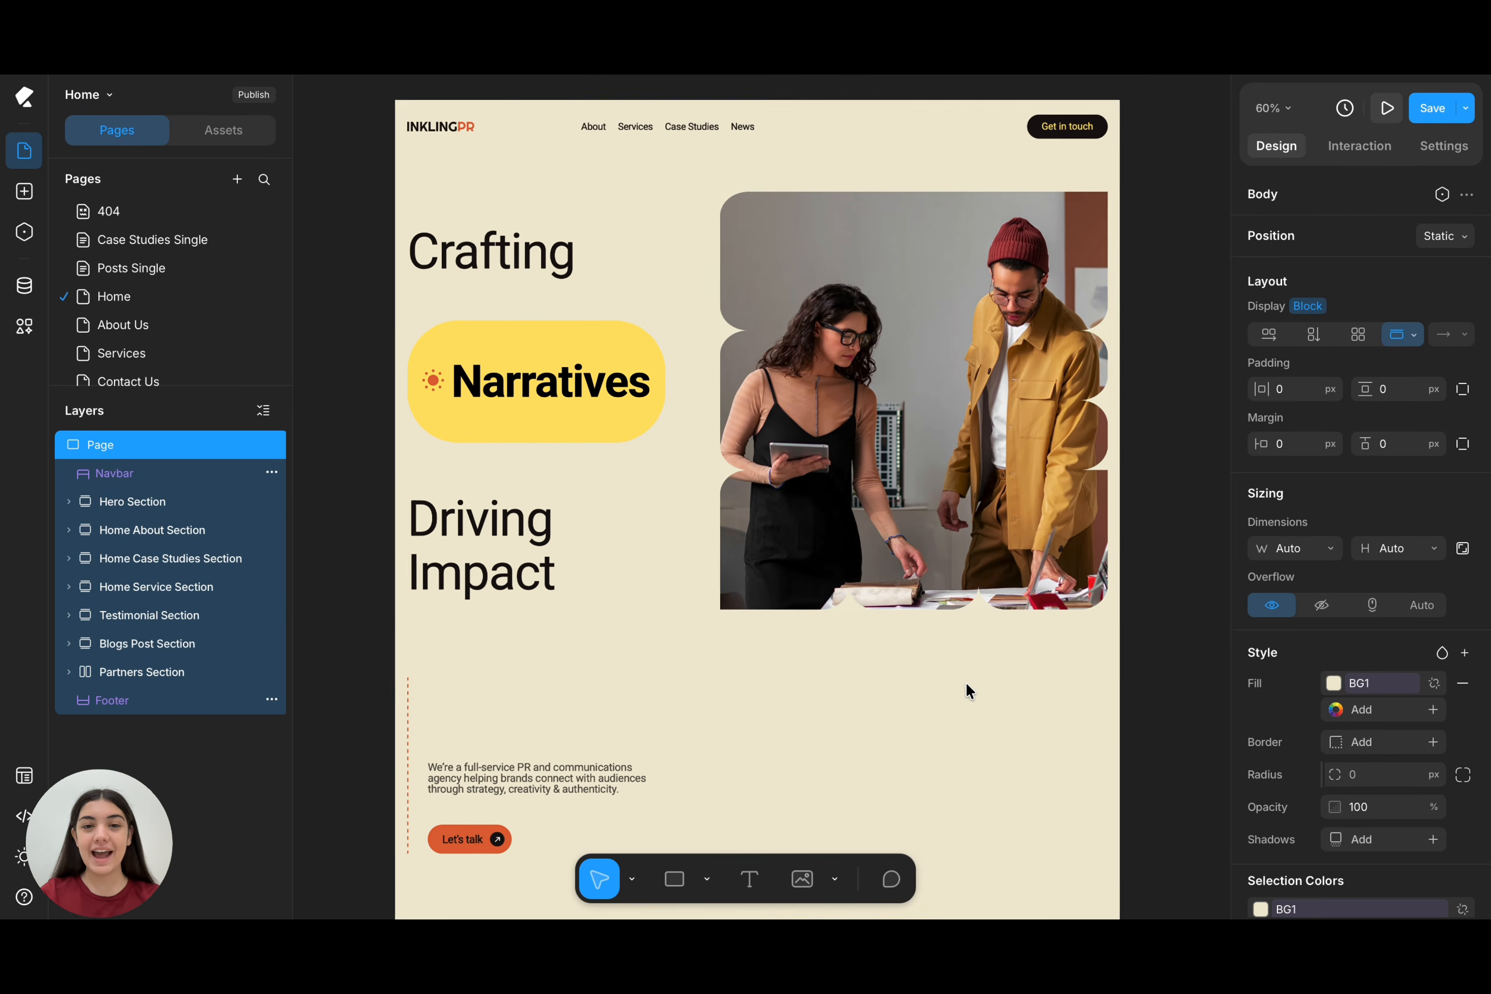
{"action": "left_click", "coordinate": [966, 685]}
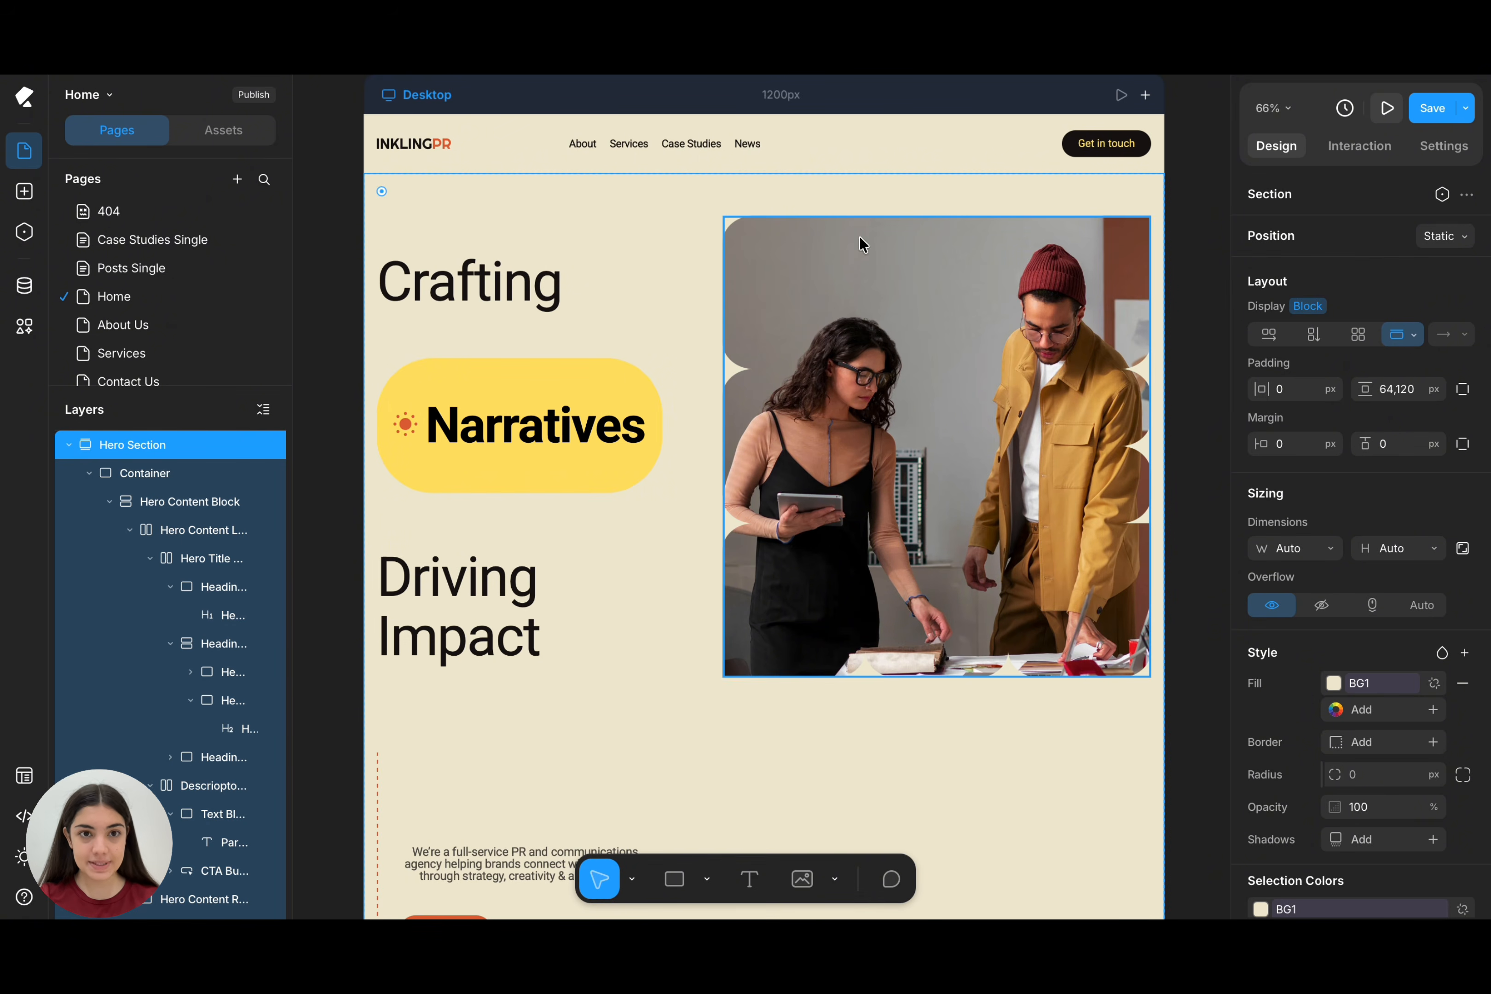
{"action": "left_click", "coordinate": [551, 283]}
{"action": "left_click", "coordinate": [1301, 228]}
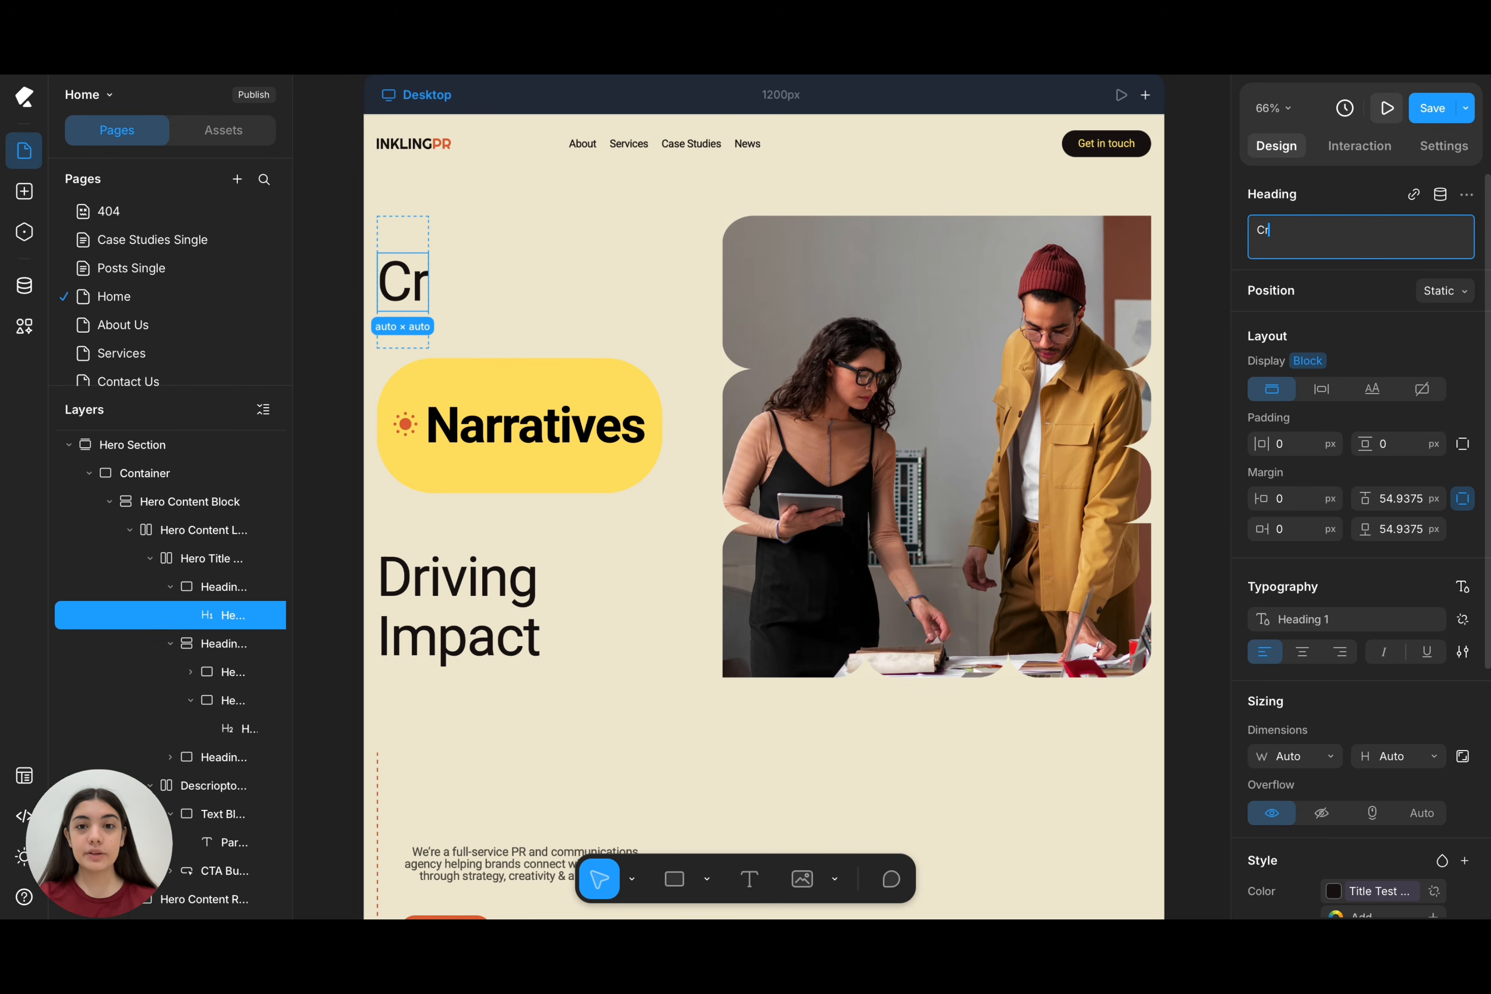
{"action": "type", "text": "Build Better Digital Experiences"}
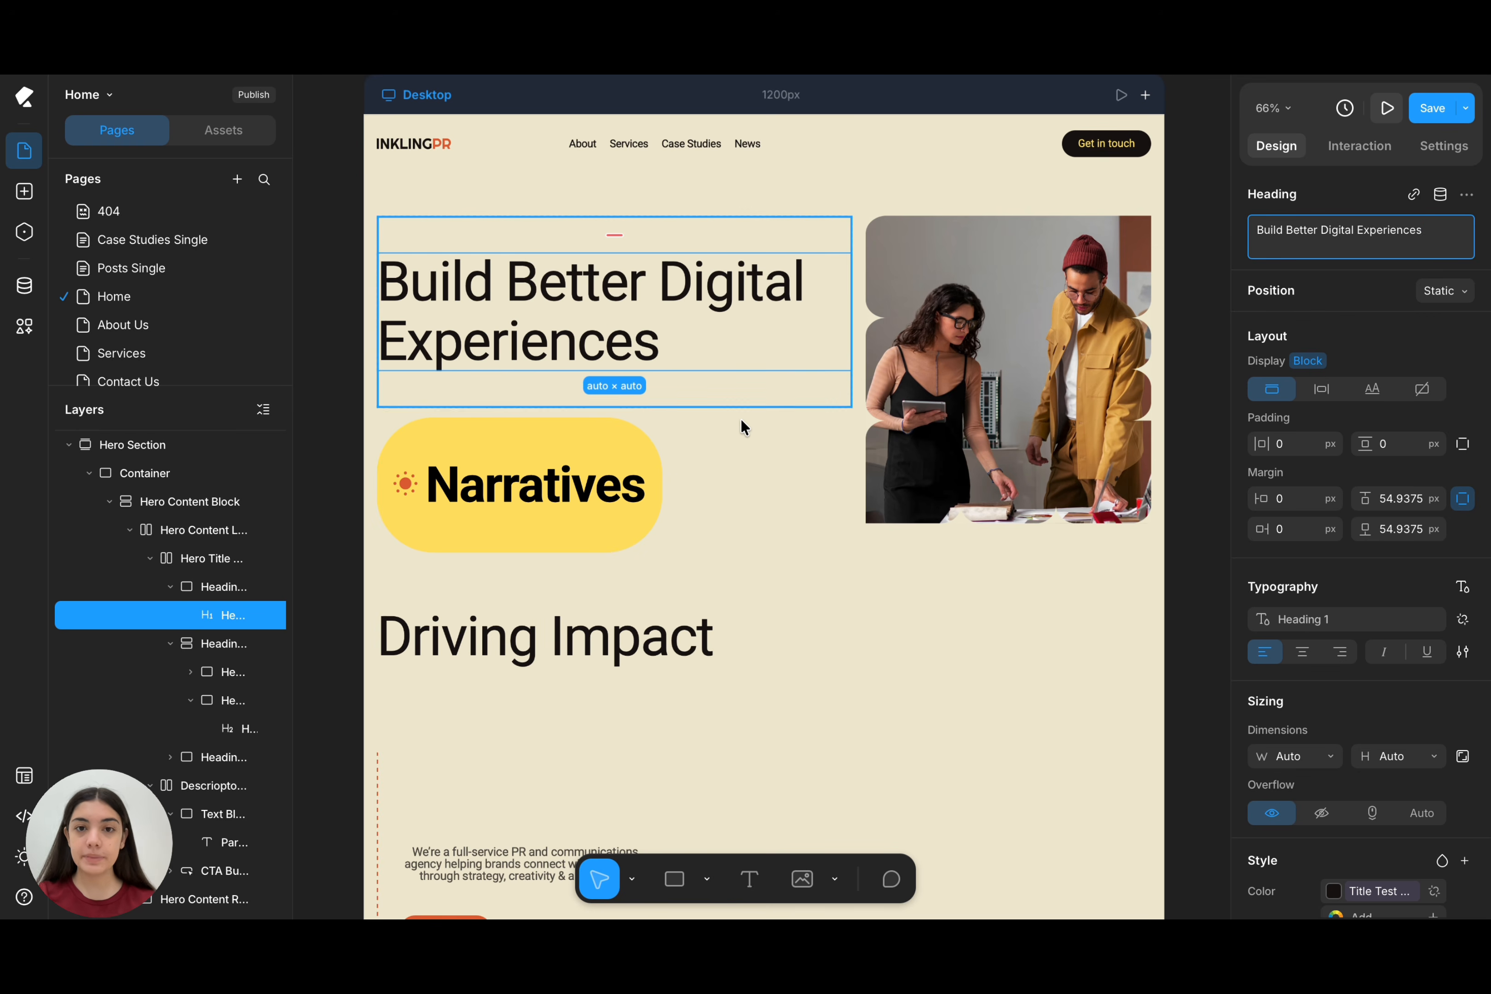
- Rewrite the hero paragraph as "We create modern, high-performing websites that help businesses grow online."
{"action": "scroll", "coordinate": [738, 431], "scroll_direction": "down", "scroll_amount": 5}
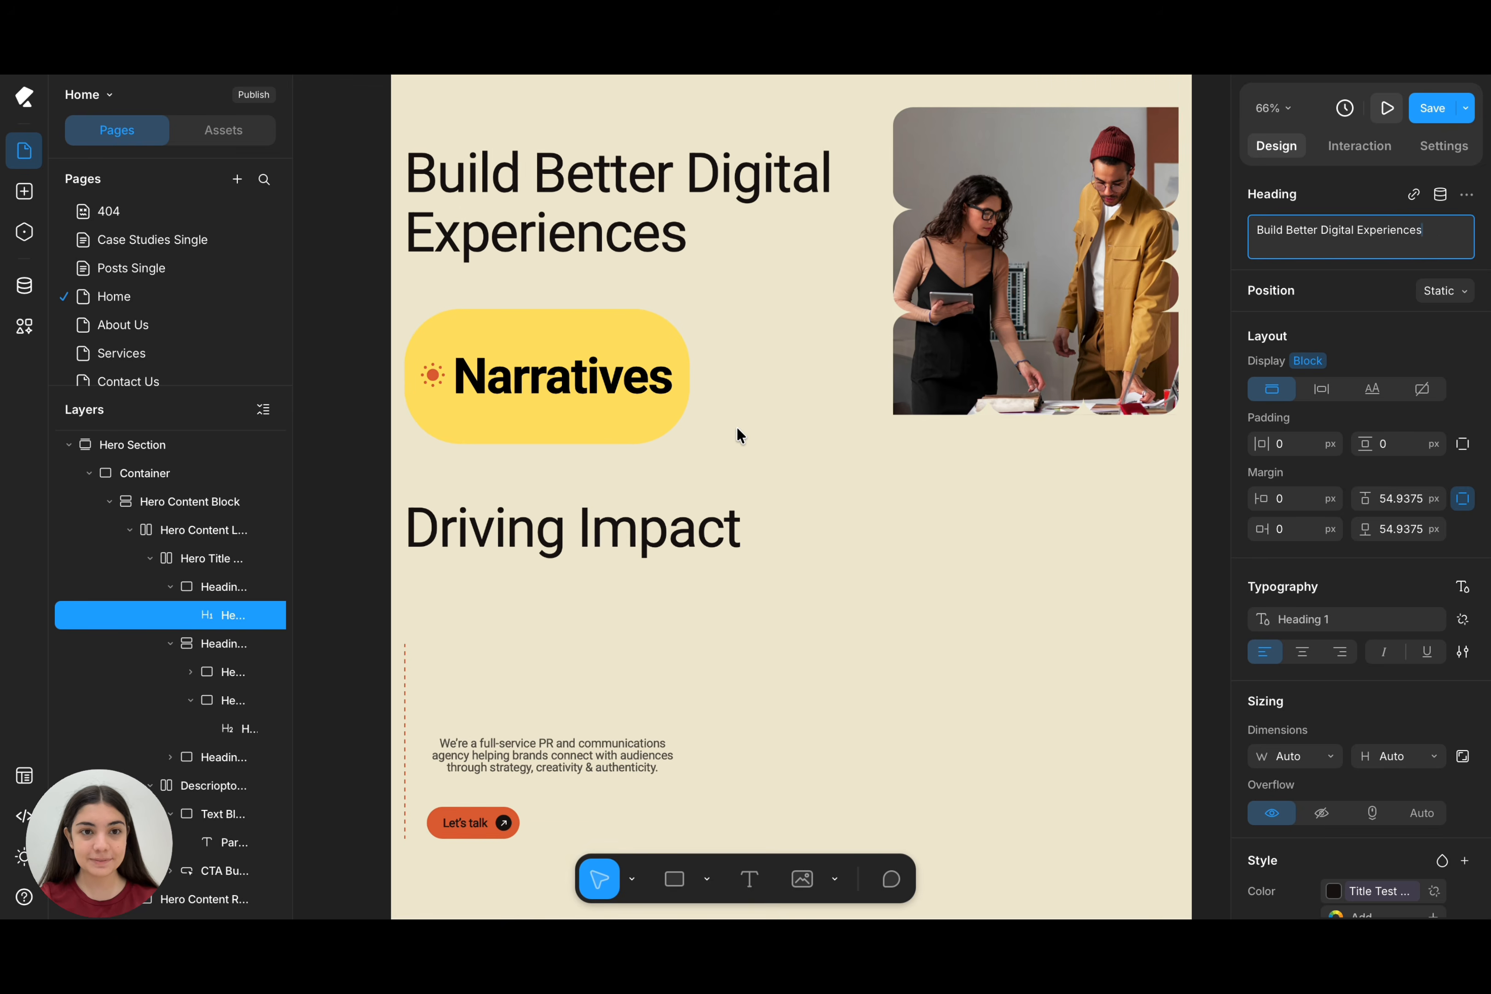
{"action": "left_click", "coordinate": [530, 685]}
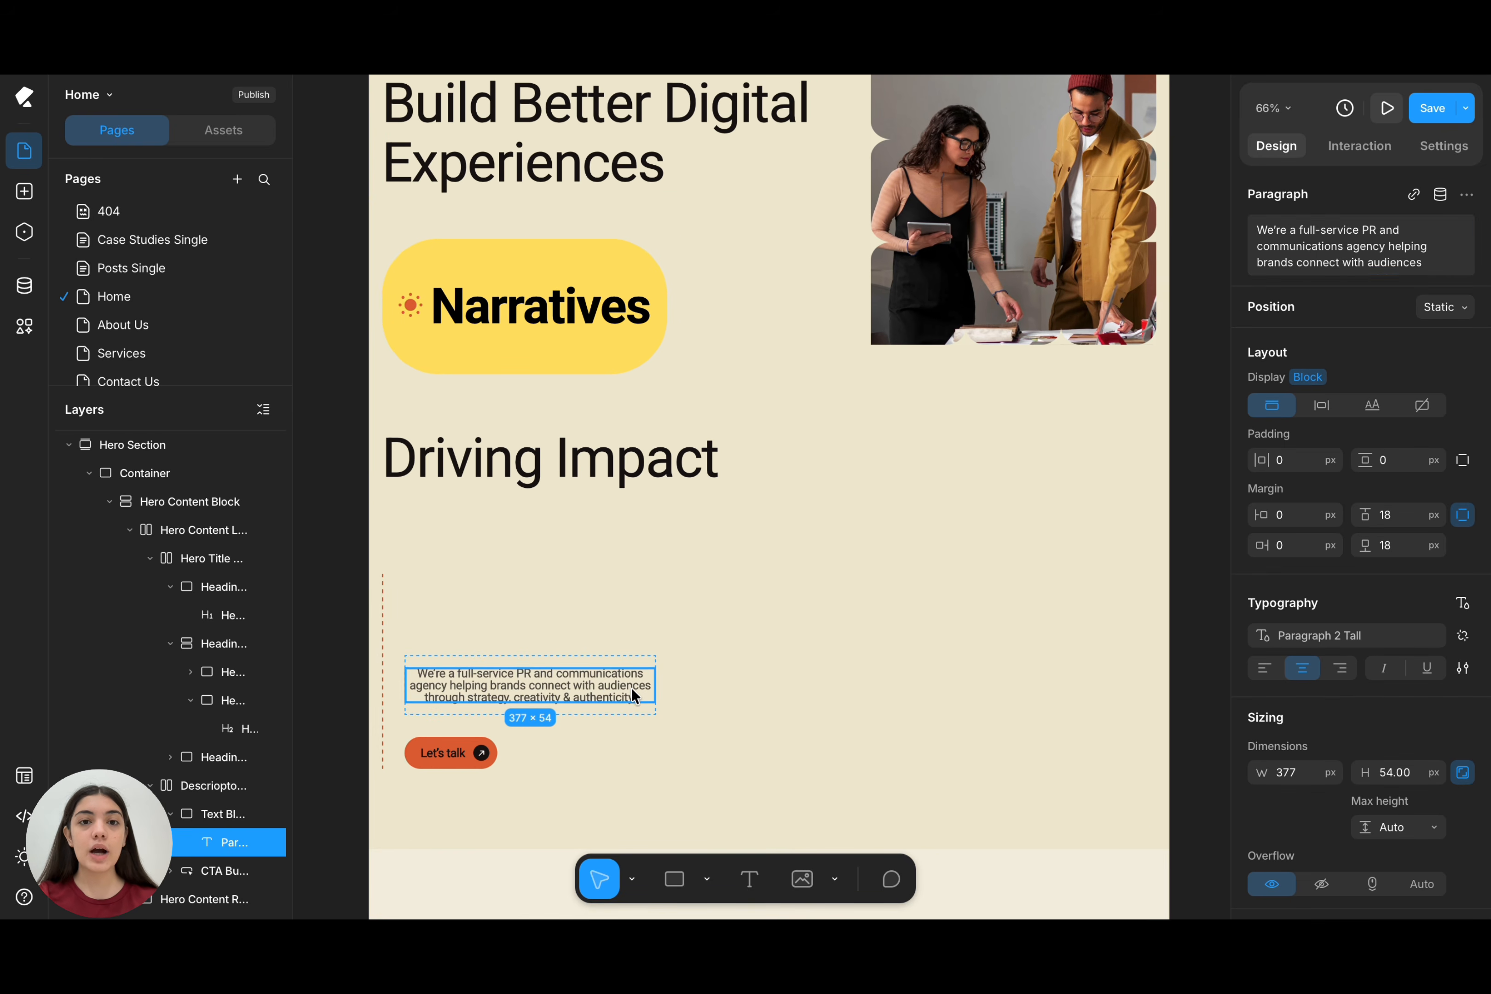
{"action": "triple_click", "coordinate": [1343, 256]}
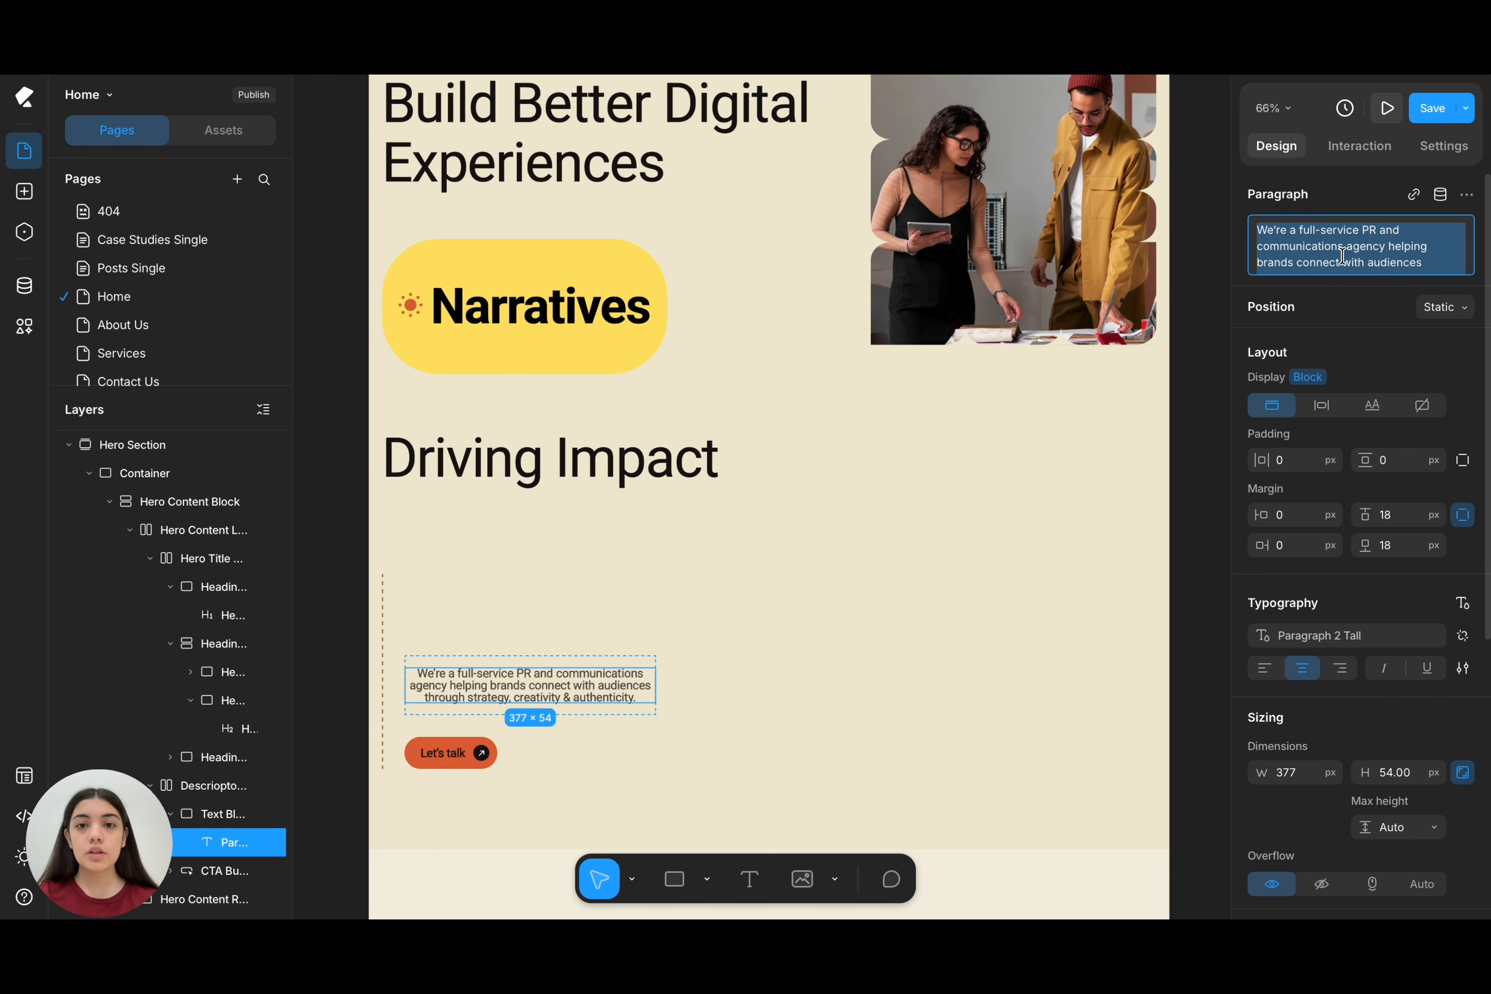
{"action": "key", "text": "BackSpace"}
{"action": "type", "text": "We create modern, high-performing websites that help businesses grow online."}
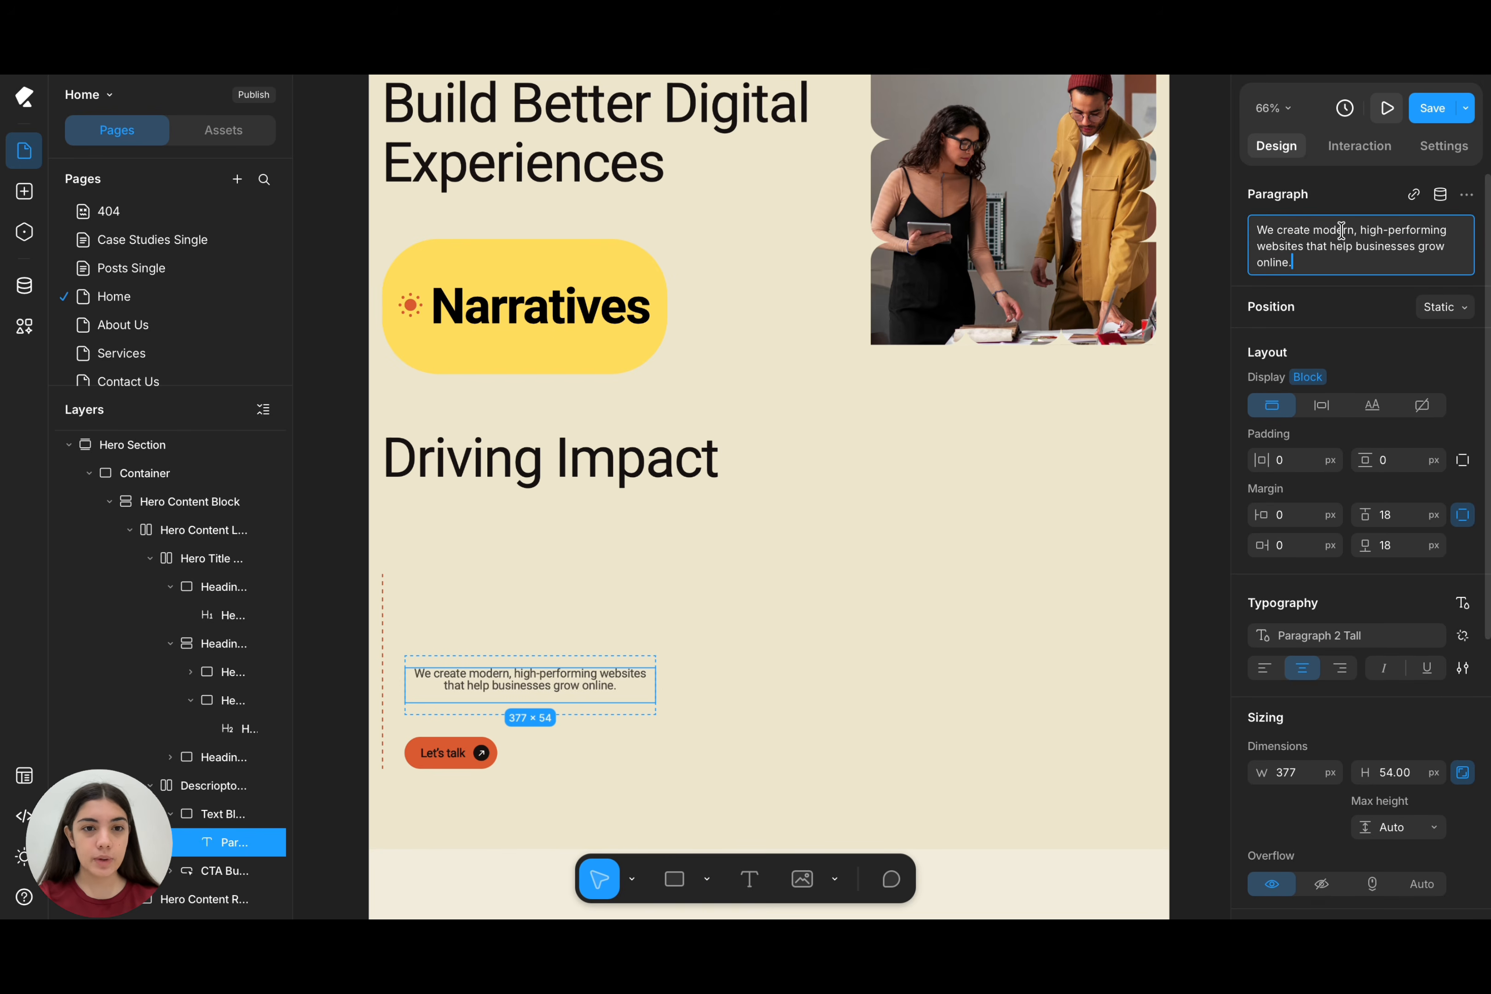
- Apply the Paragraph 2 Tall text style to the hero paragraph, left-align it, and set its top and bottom margins to 46 px
{"action": "left_click", "coordinate": [1111, 545]}
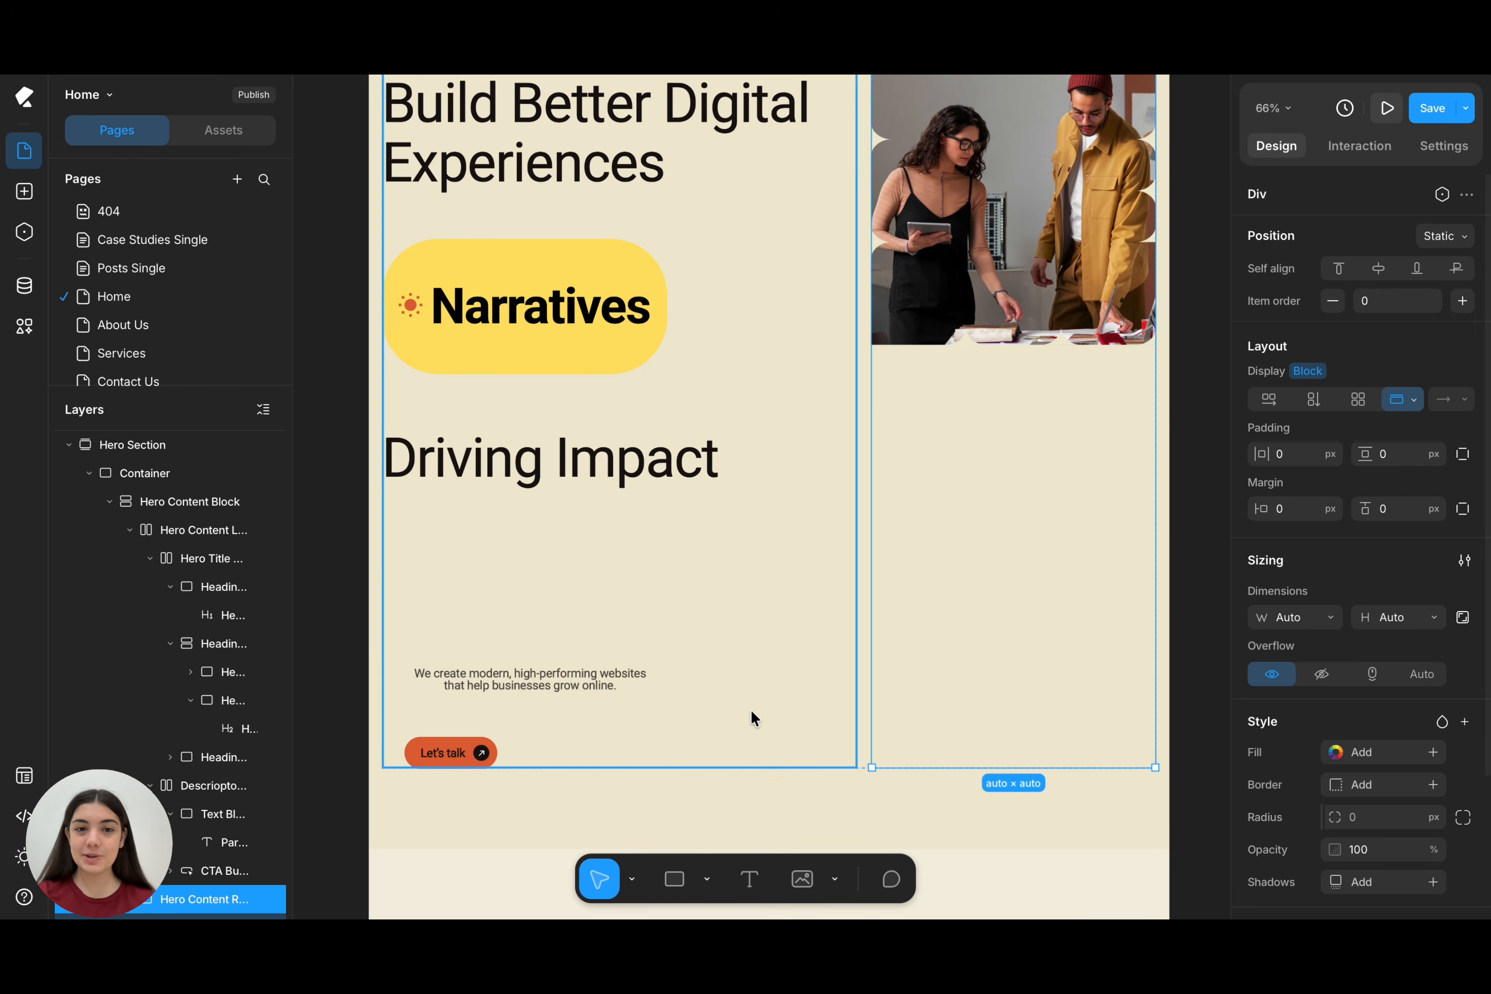
{"action": "left_click", "coordinate": [624, 669]}
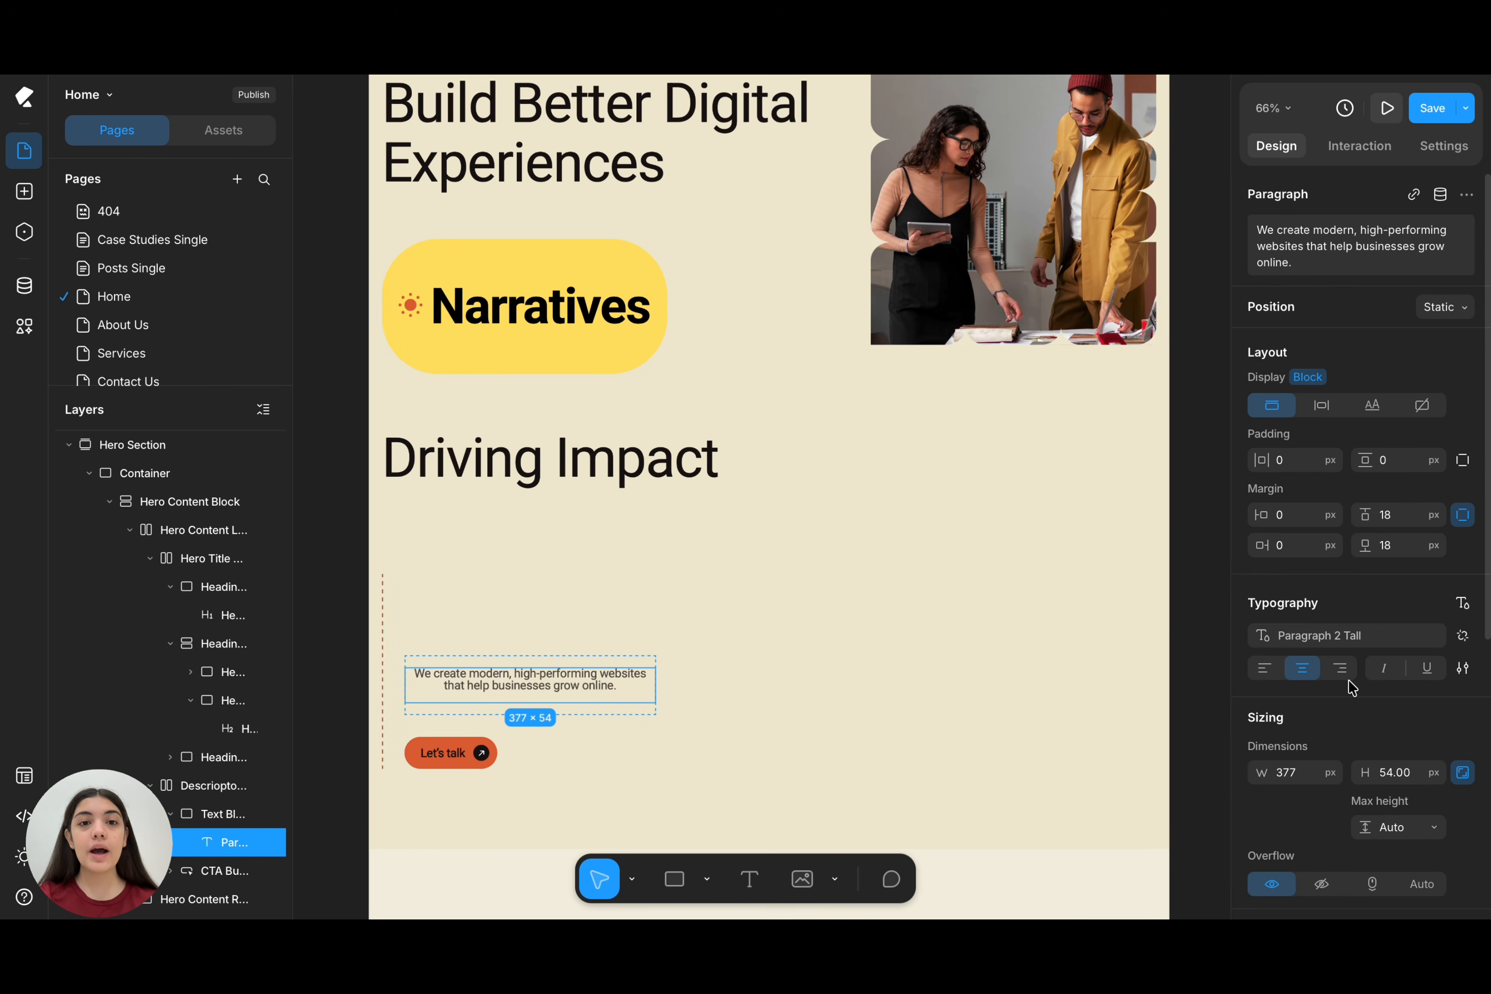
{"action": "scroll", "coordinate": [1348, 679], "scroll_direction": "down", "scroll_amount": 3}
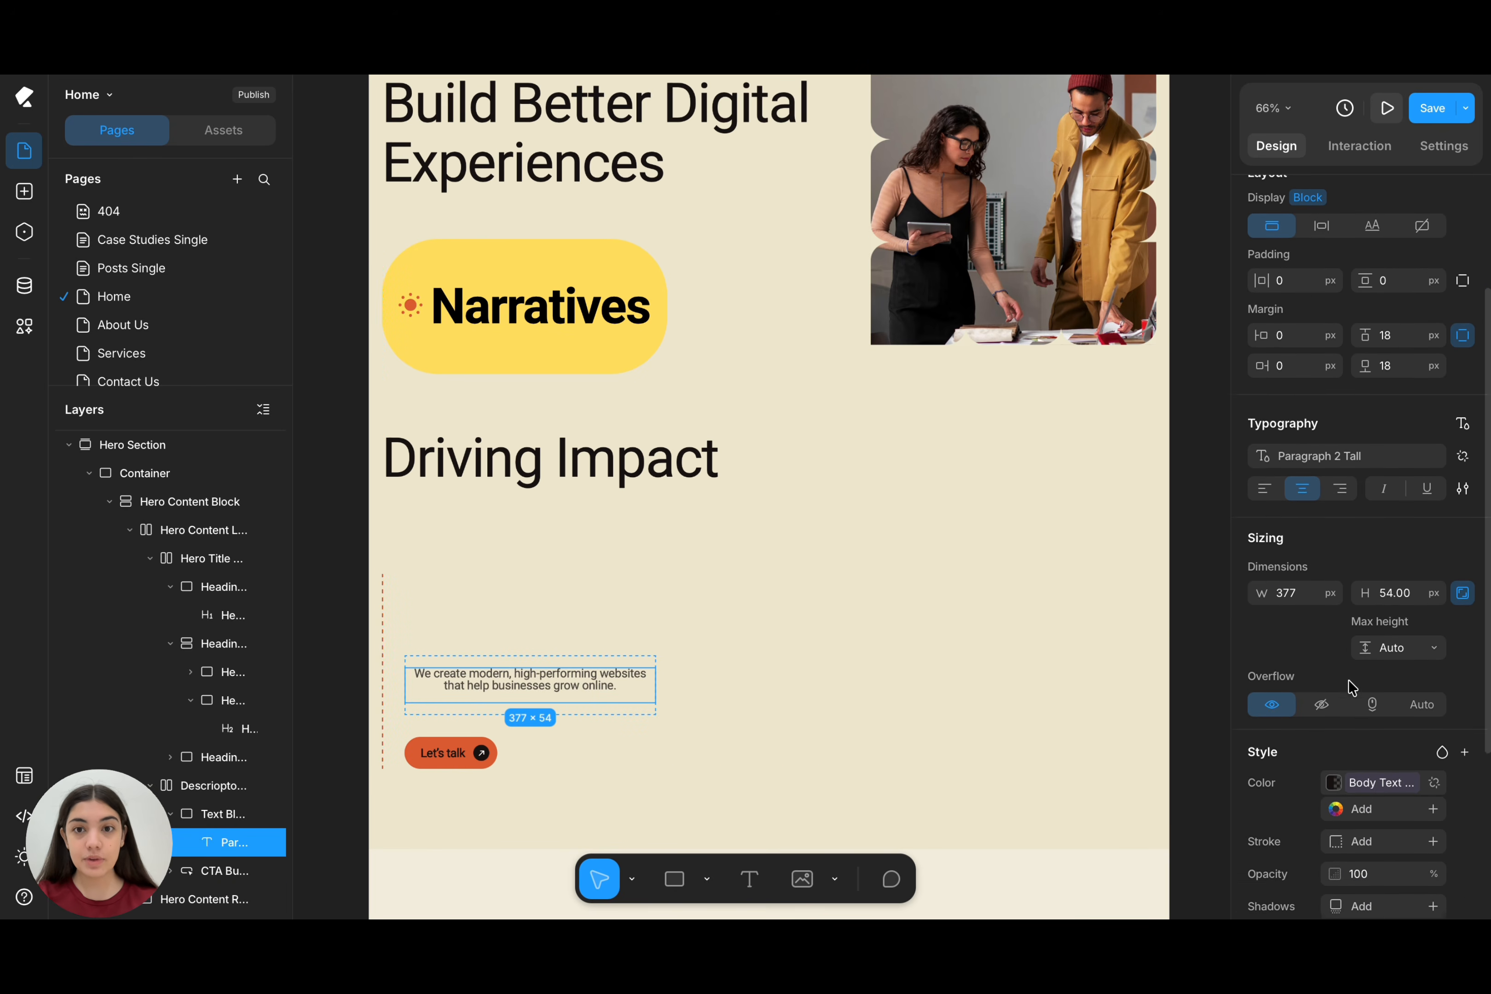
{"action": "scroll", "coordinate": [1349, 679], "scroll_direction": "down", "scroll_amount": 1}
{"action": "left_click", "coordinate": [1411, 407]}
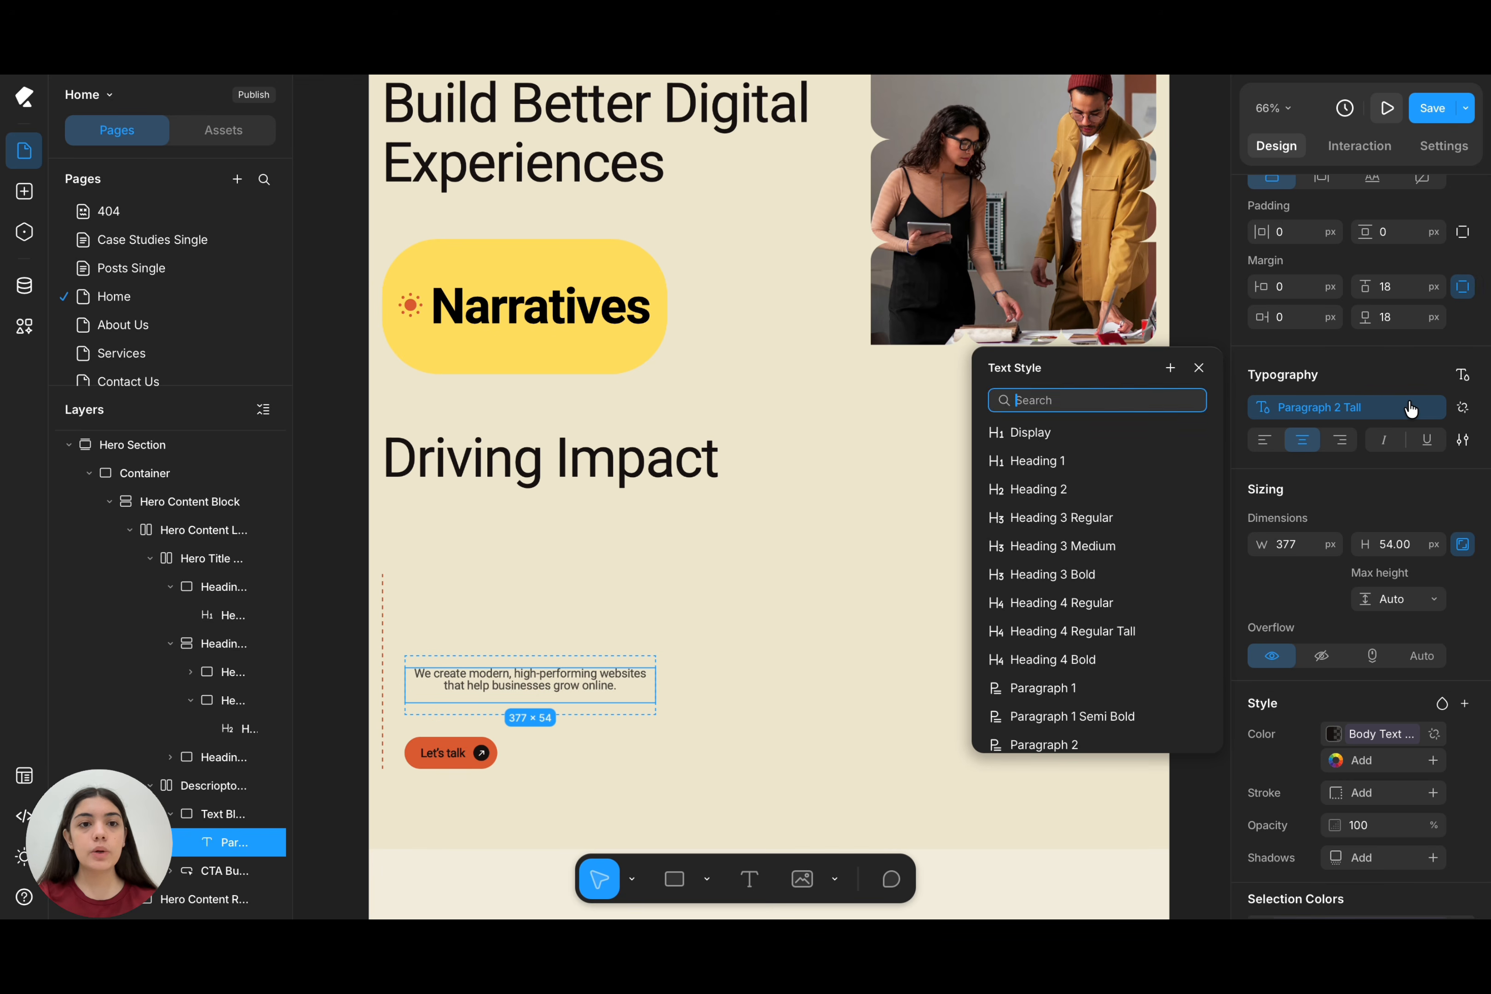
{"action": "scroll", "coordinate": [1094, 672], "scroll_direction": "down", "scroll_amount": 2}
{"action": "left_click", "coordinate": [1094, 672]}
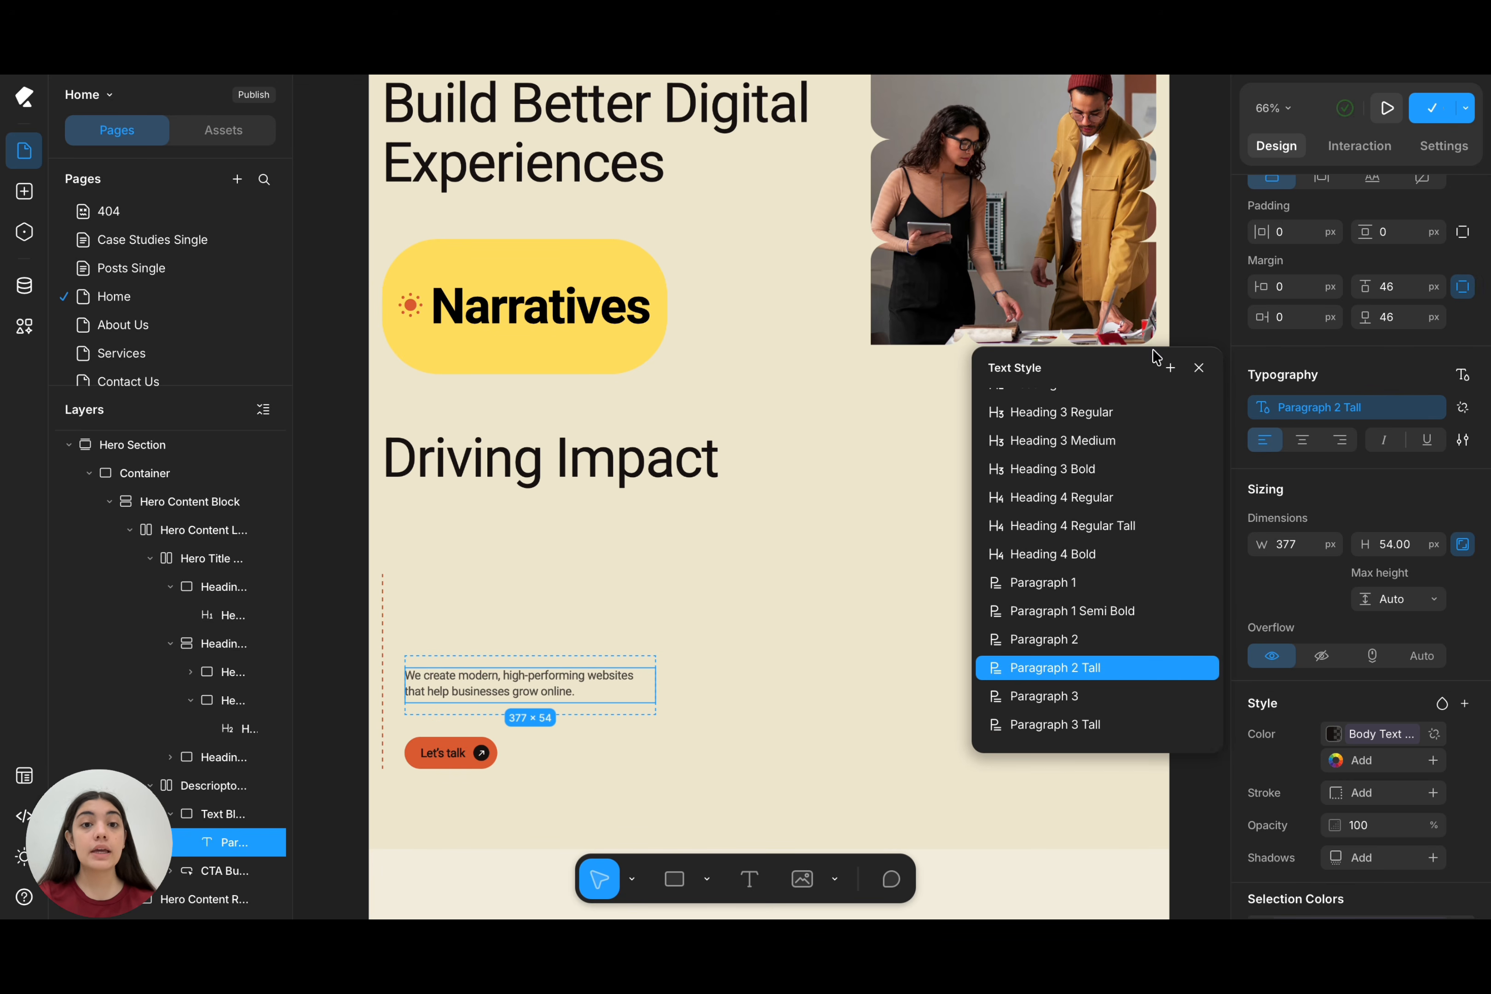
- Add a minimum width of 321.15 px and a minimum height of 46 px to the hero paragraph
{"action": "left_click", "coordinate": [1314, 544]}
{"action": "left_click", "coordinate": [1326, 547]}
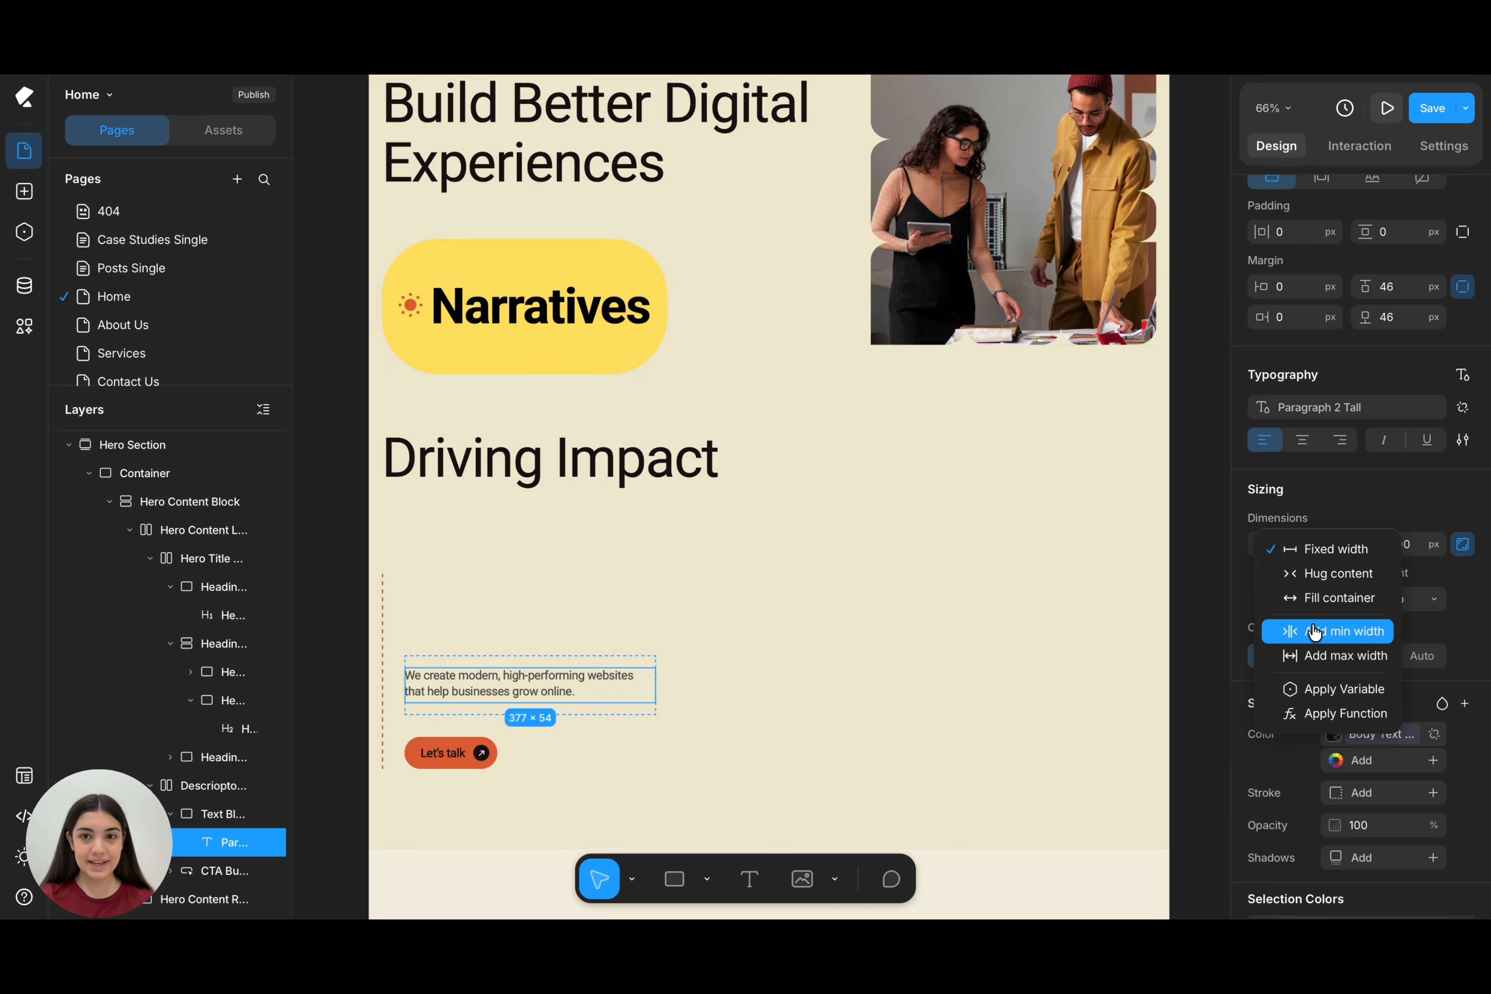
{"action": "left_click", "coordinate": [1310, 628]}
{"action": "left_click", "coordinate": [1443, 547]}
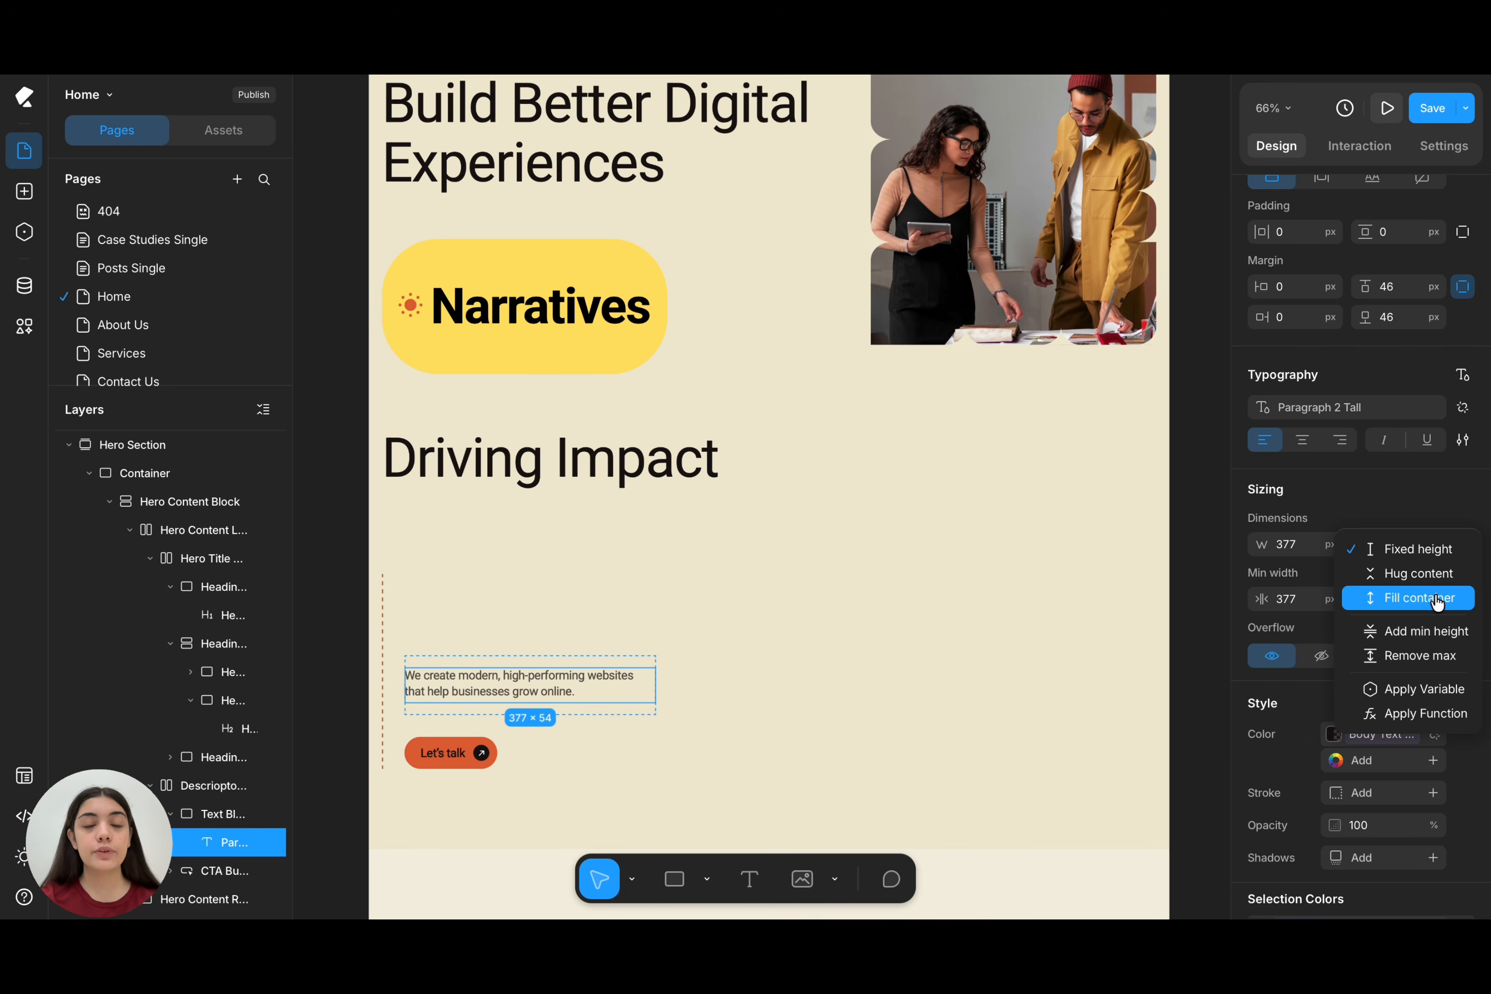
{"action": "left_click", "coordinate": [1431, 630]}
{"action": "scroll", "coordinate": [1347, 589], "scroll_direction": "down", "scroll_amount": 1}
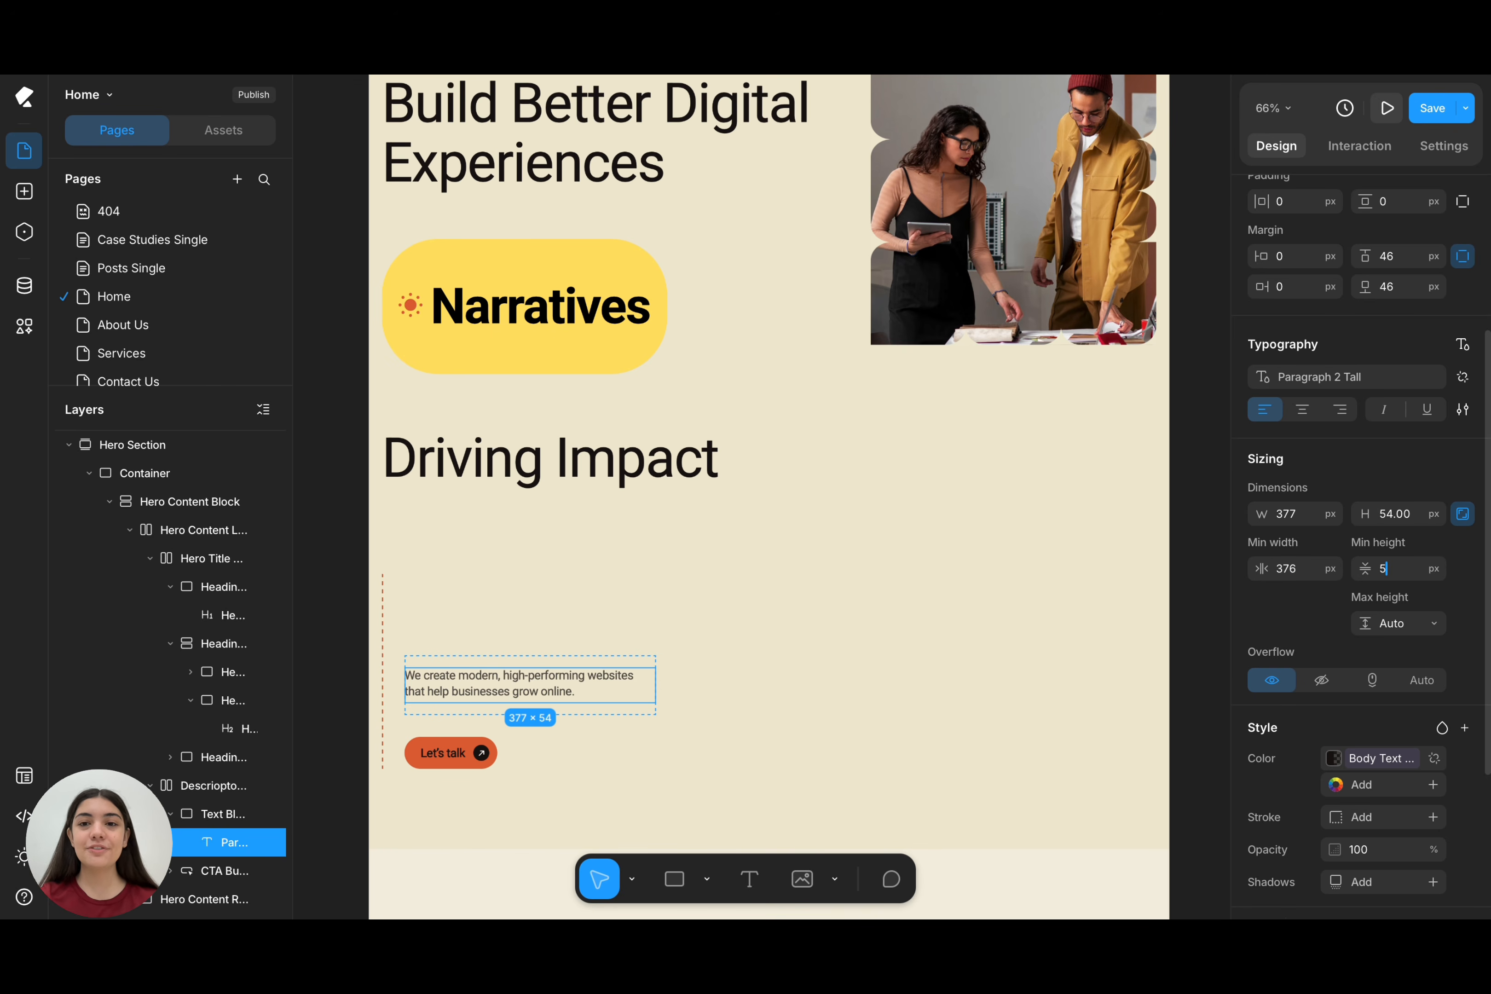
{"action": "scroll", "coordinate": [1425, 657], "scroll_direction": "down", "scroll_amount": 1}
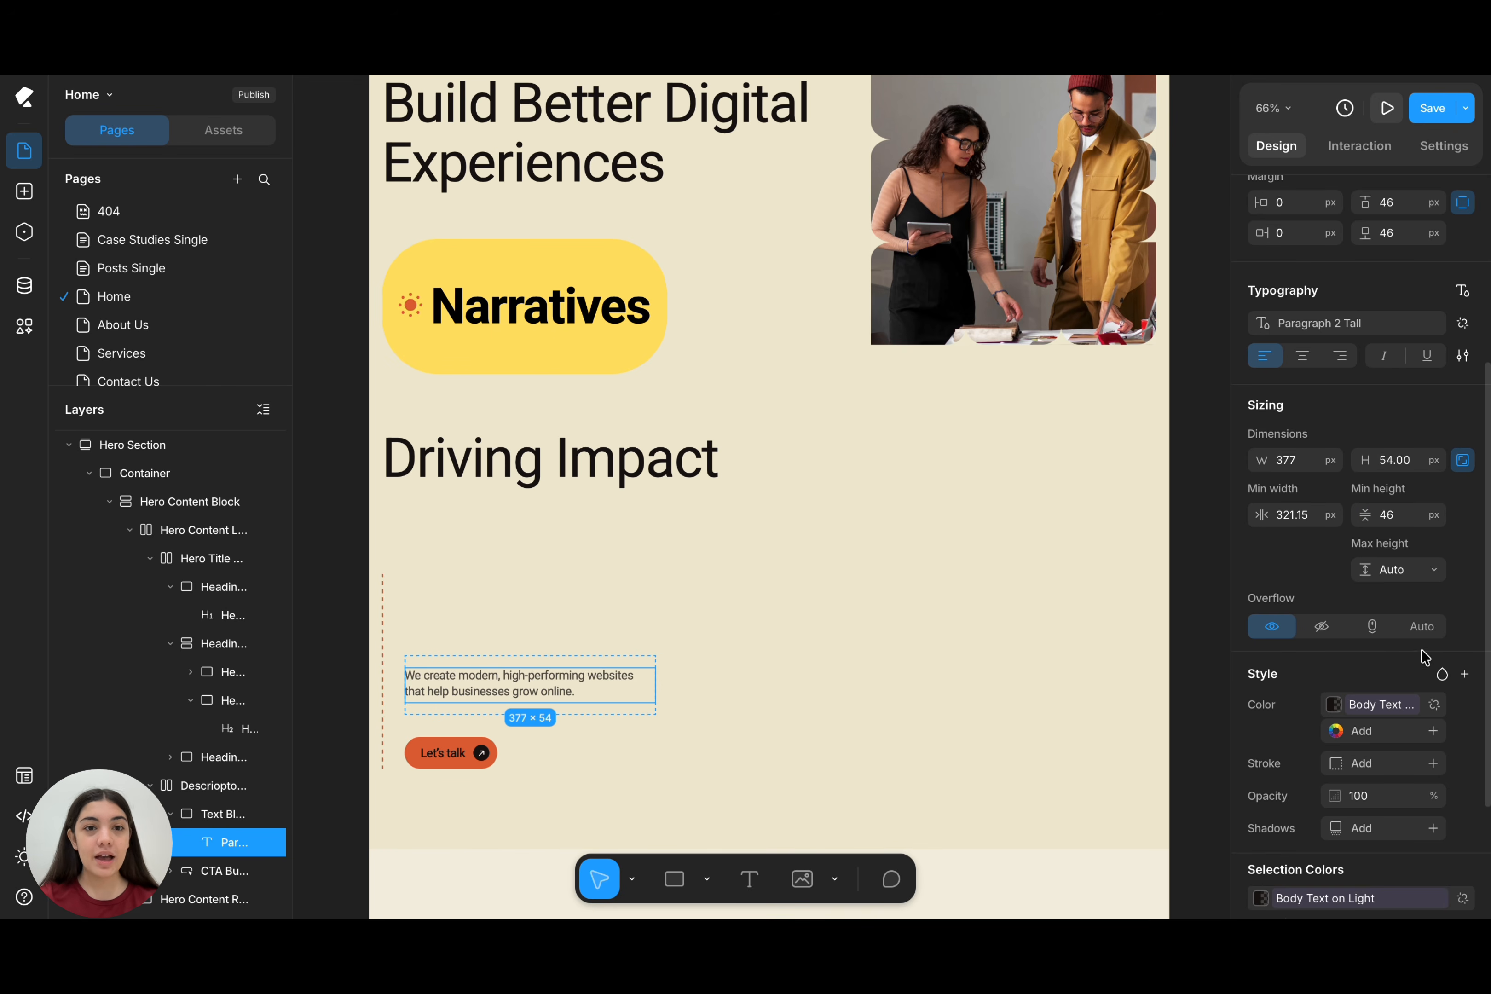
- Make the hero paragraph italic
{"action": "left_click", "coordinate": [1384, 356]}
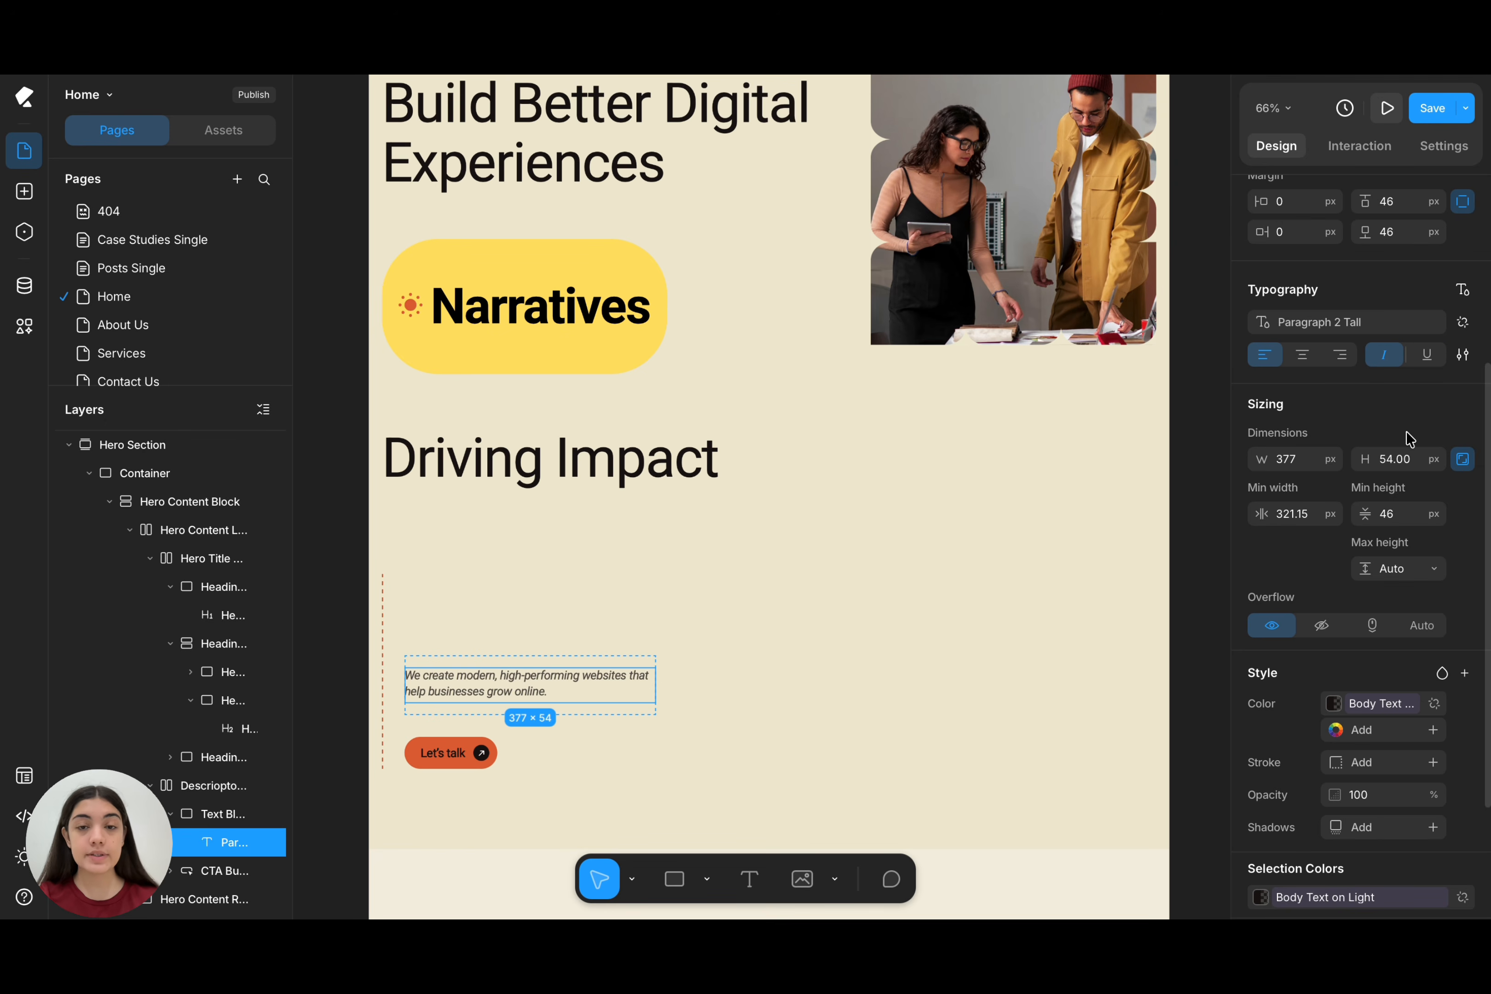
{"action": "scroll", "coordinate": [805, 692], "scroll_direction": "down", "scroll_amount": 2}
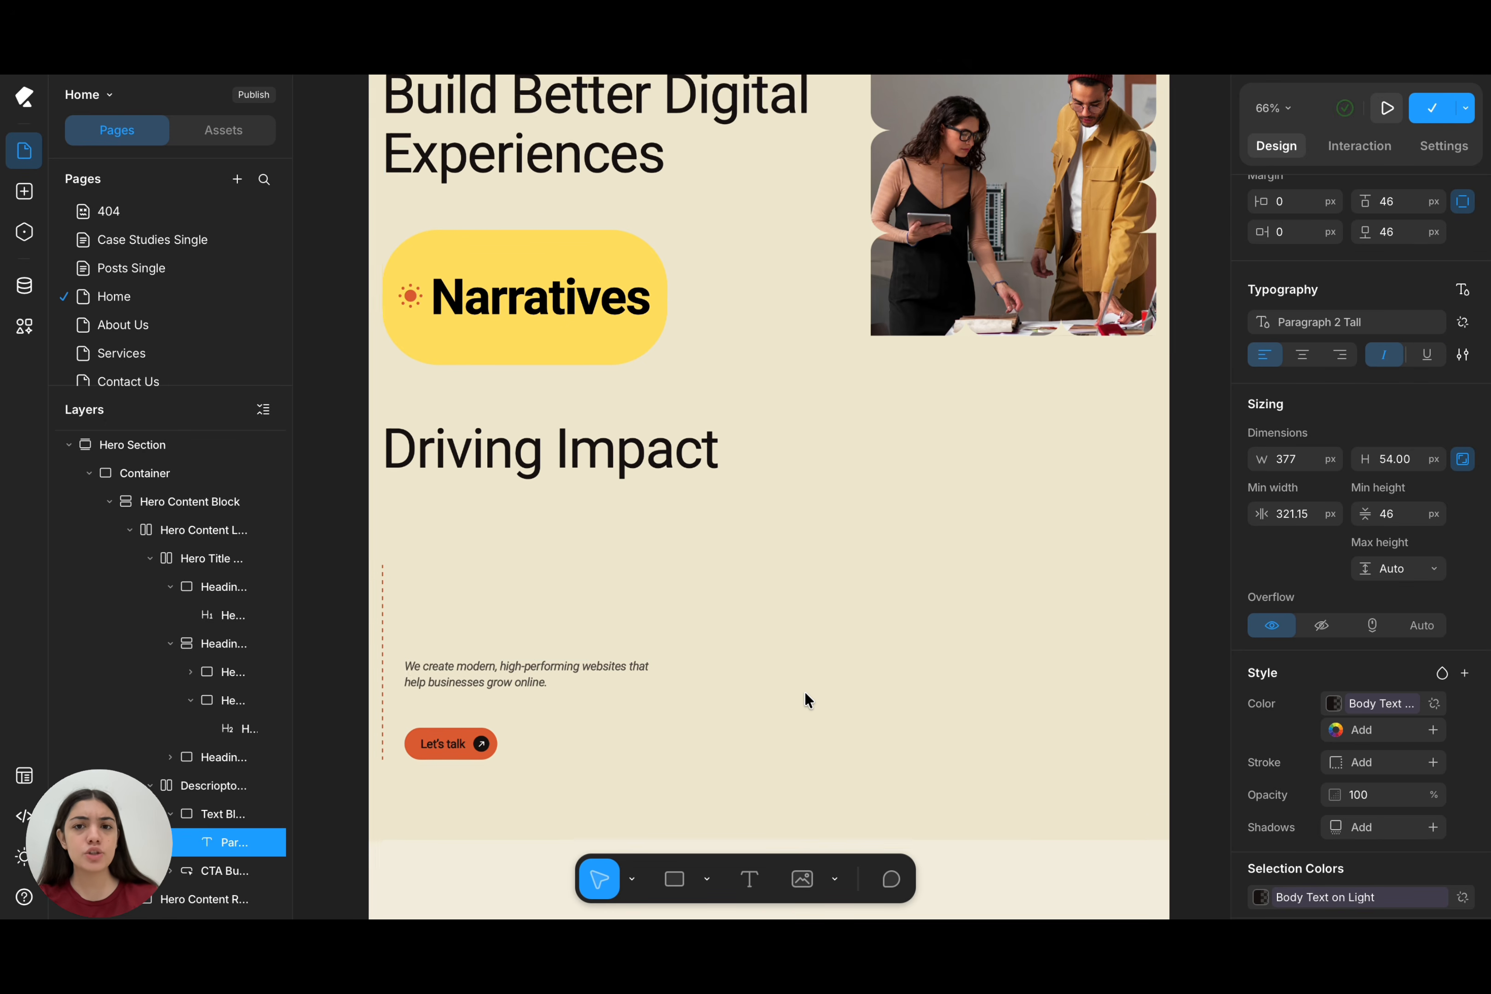
{"action": "scroll", "coordinate": [805, 691], "scroll_direction": "up", "scroll_amount": 5}
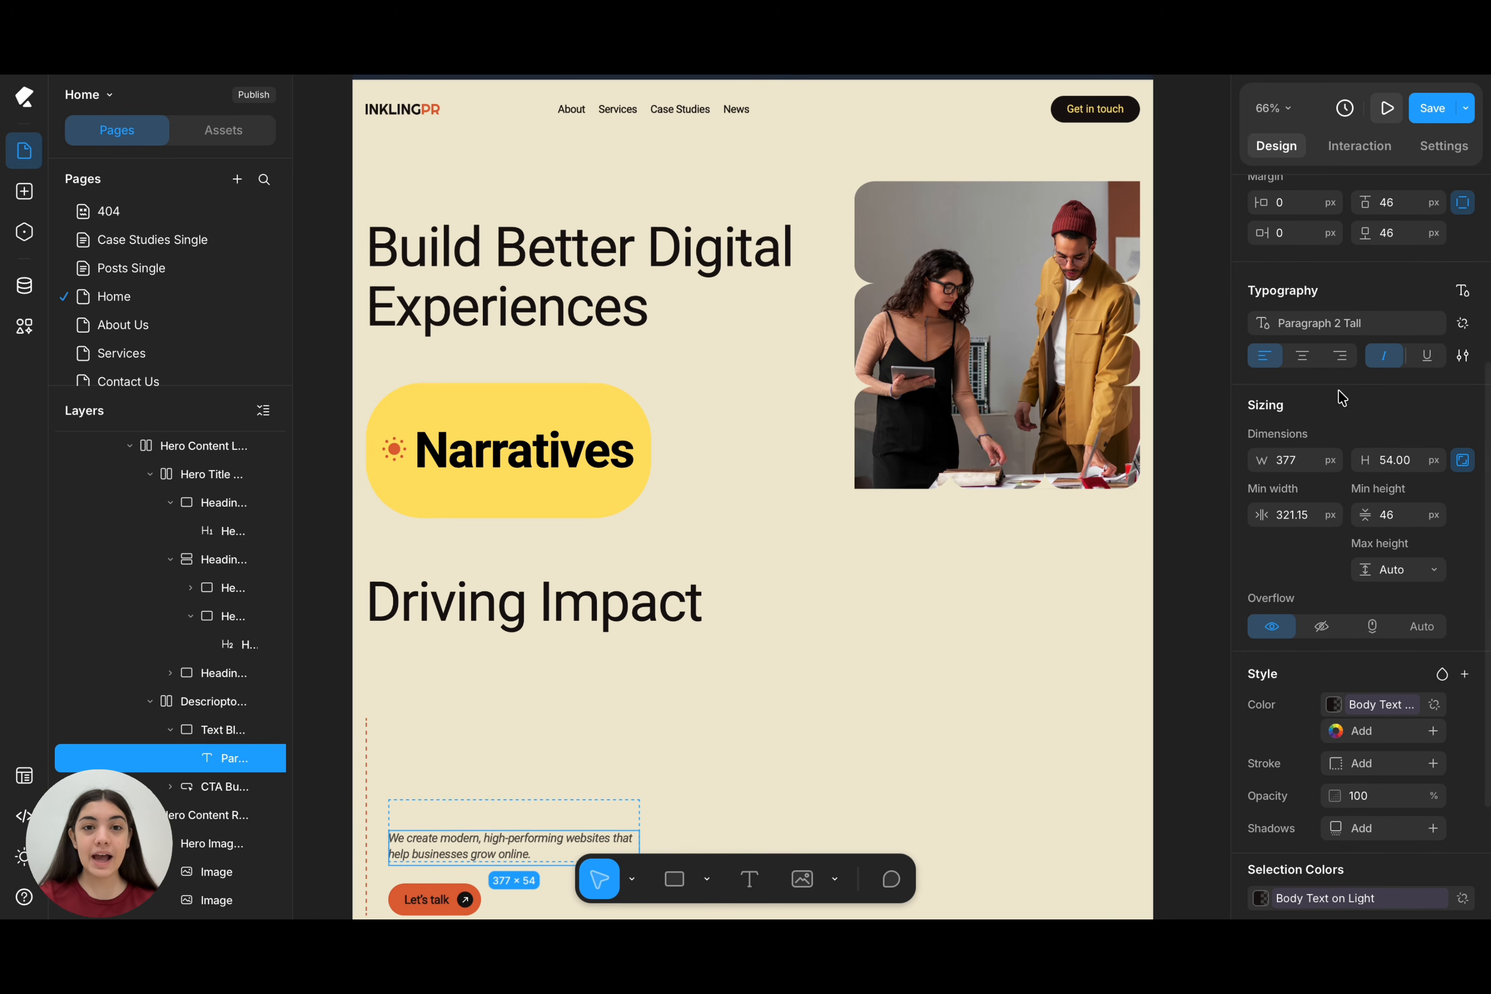
- Set the hero paragraph's horizontal padding to 10 px, left margin to 26 px and right margin to 55 px
{"action": "scroll", "coordinate": [1342, 398], "scroll_direction": "up", "scroll_amount": 3}
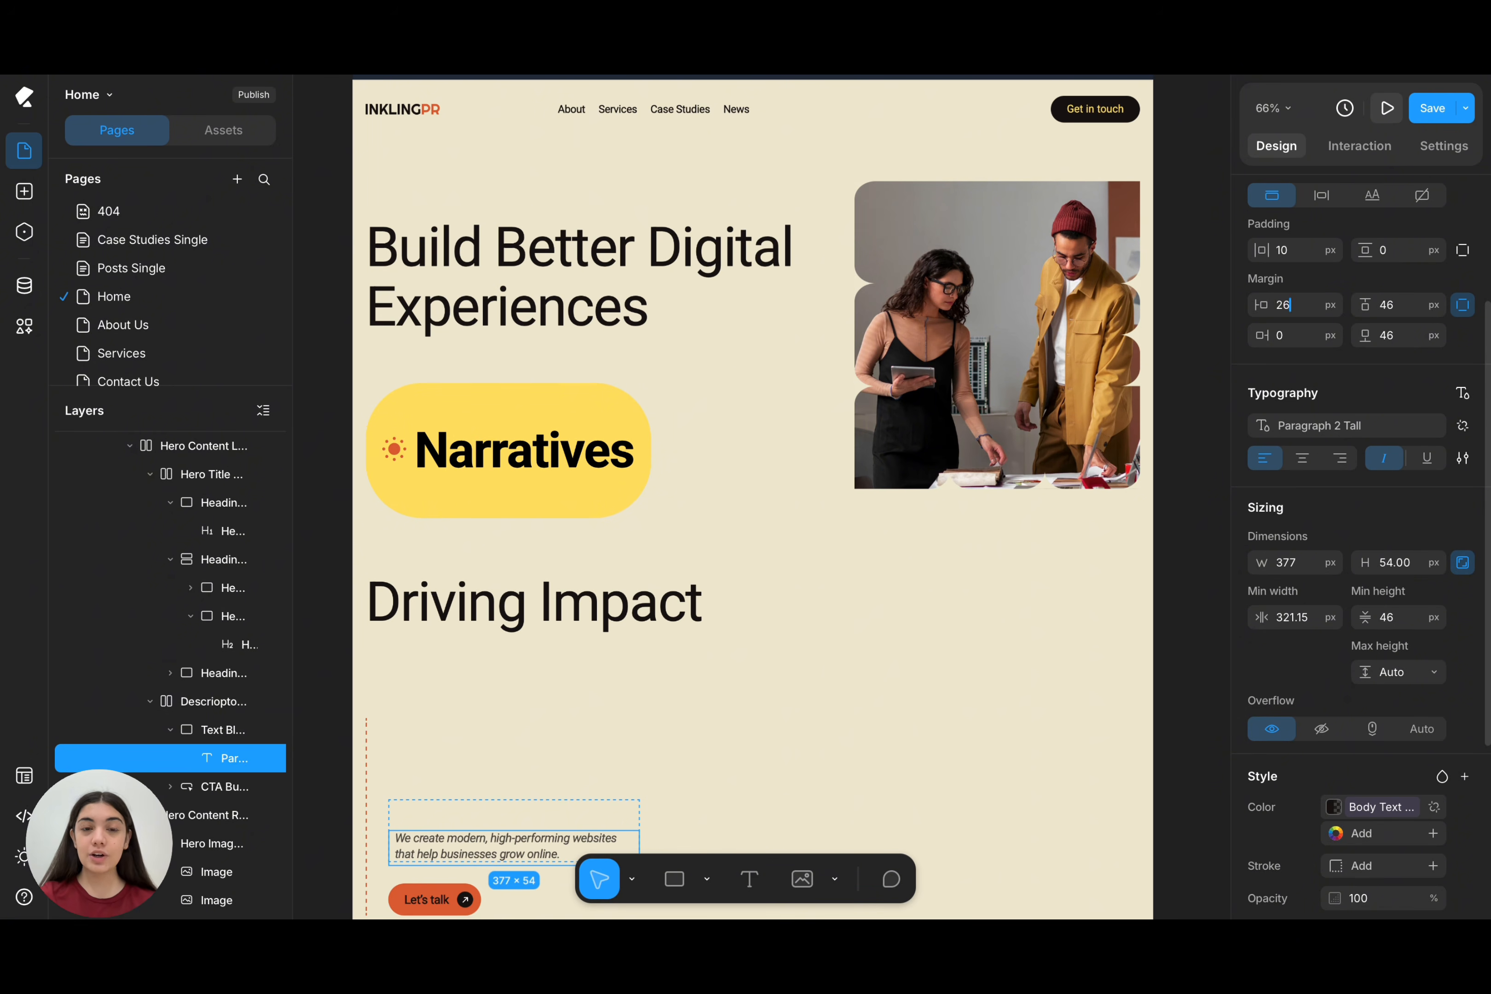
{"action": "key", "text": "Return"}
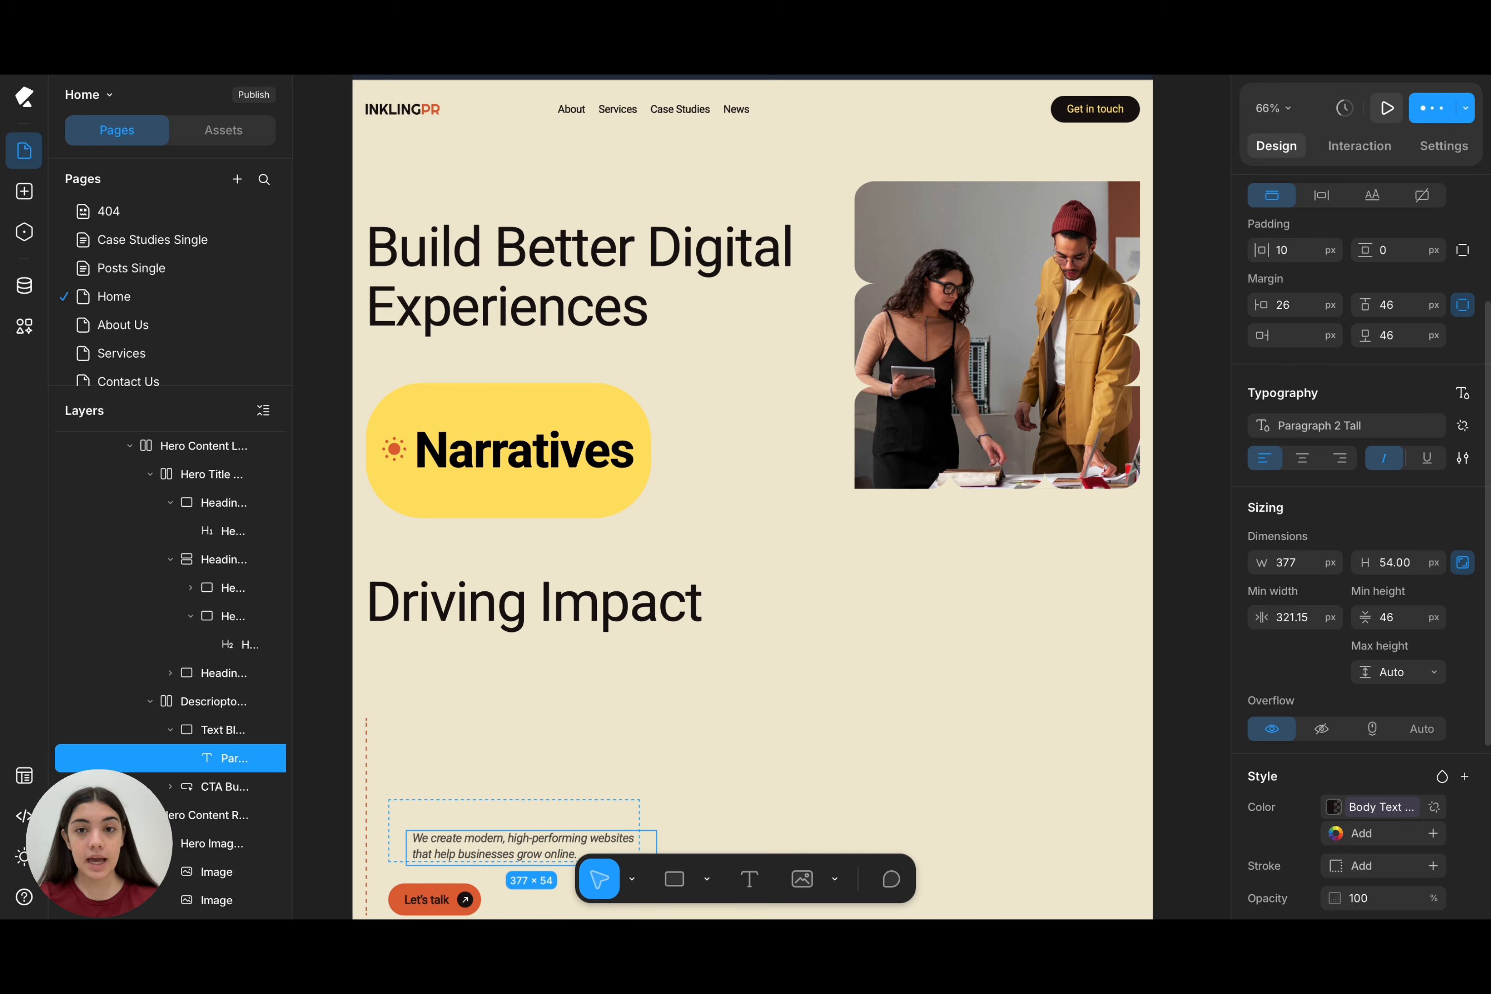
{"action": "left_click", "coordinate": [1193, 486]}
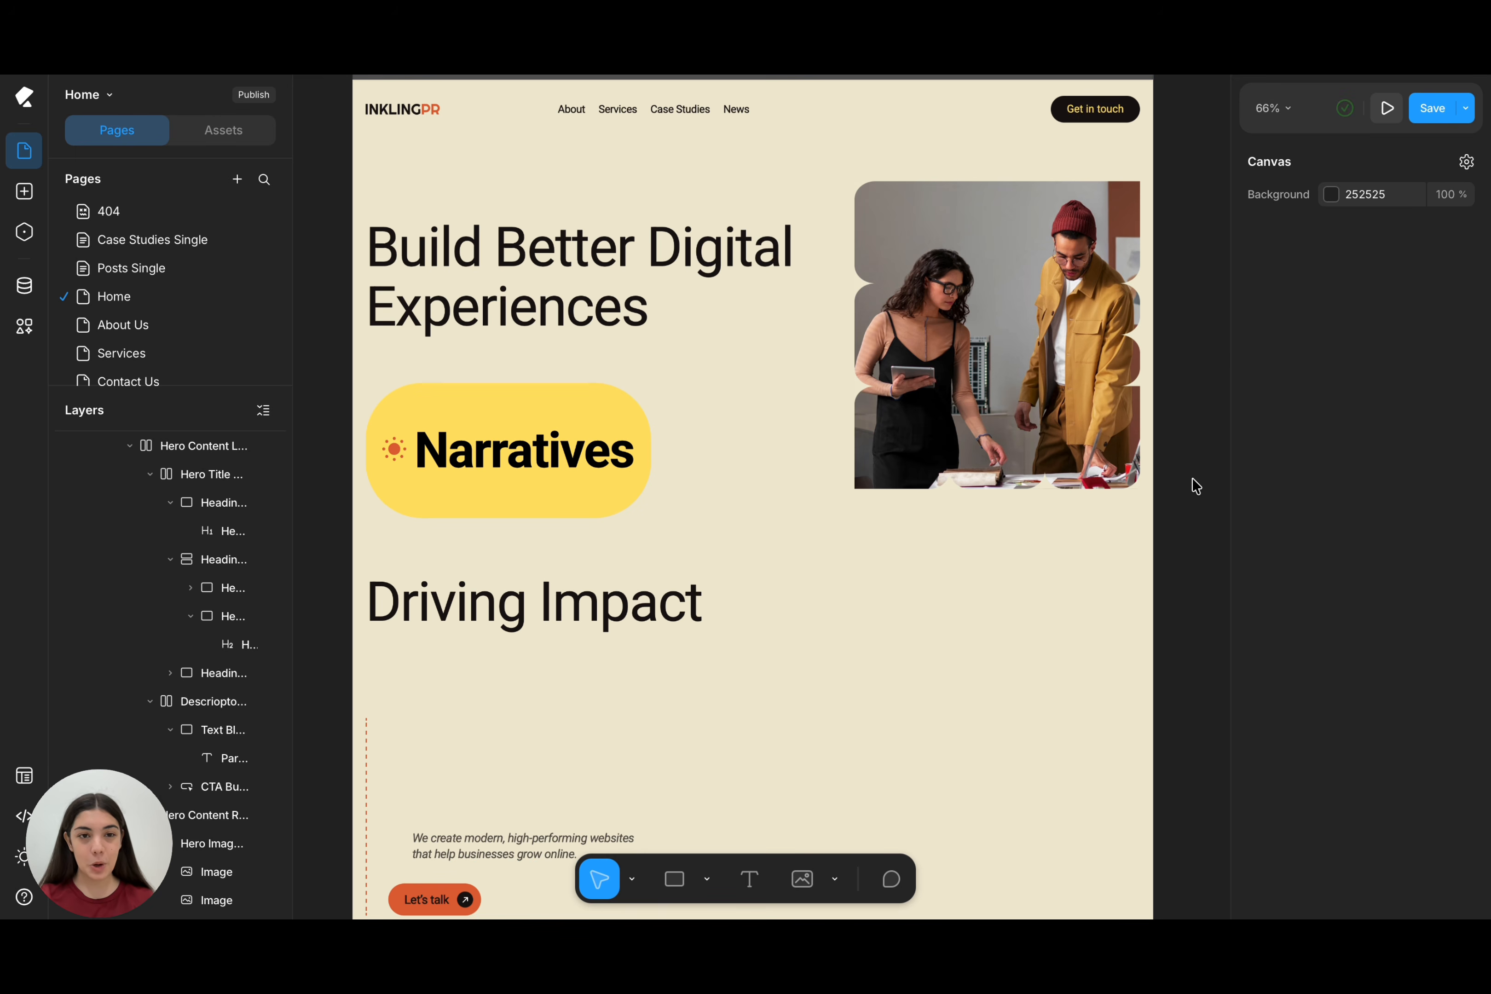
- Move the hero paragraph out of its text block so it sits directly above that block in the description container
{"action": "scroll", "coordinate": [1039, 566], "scroll_direction": "down", "scroll_amount": 3}
{"action": "left_click", "coordinate": [620, 691]}
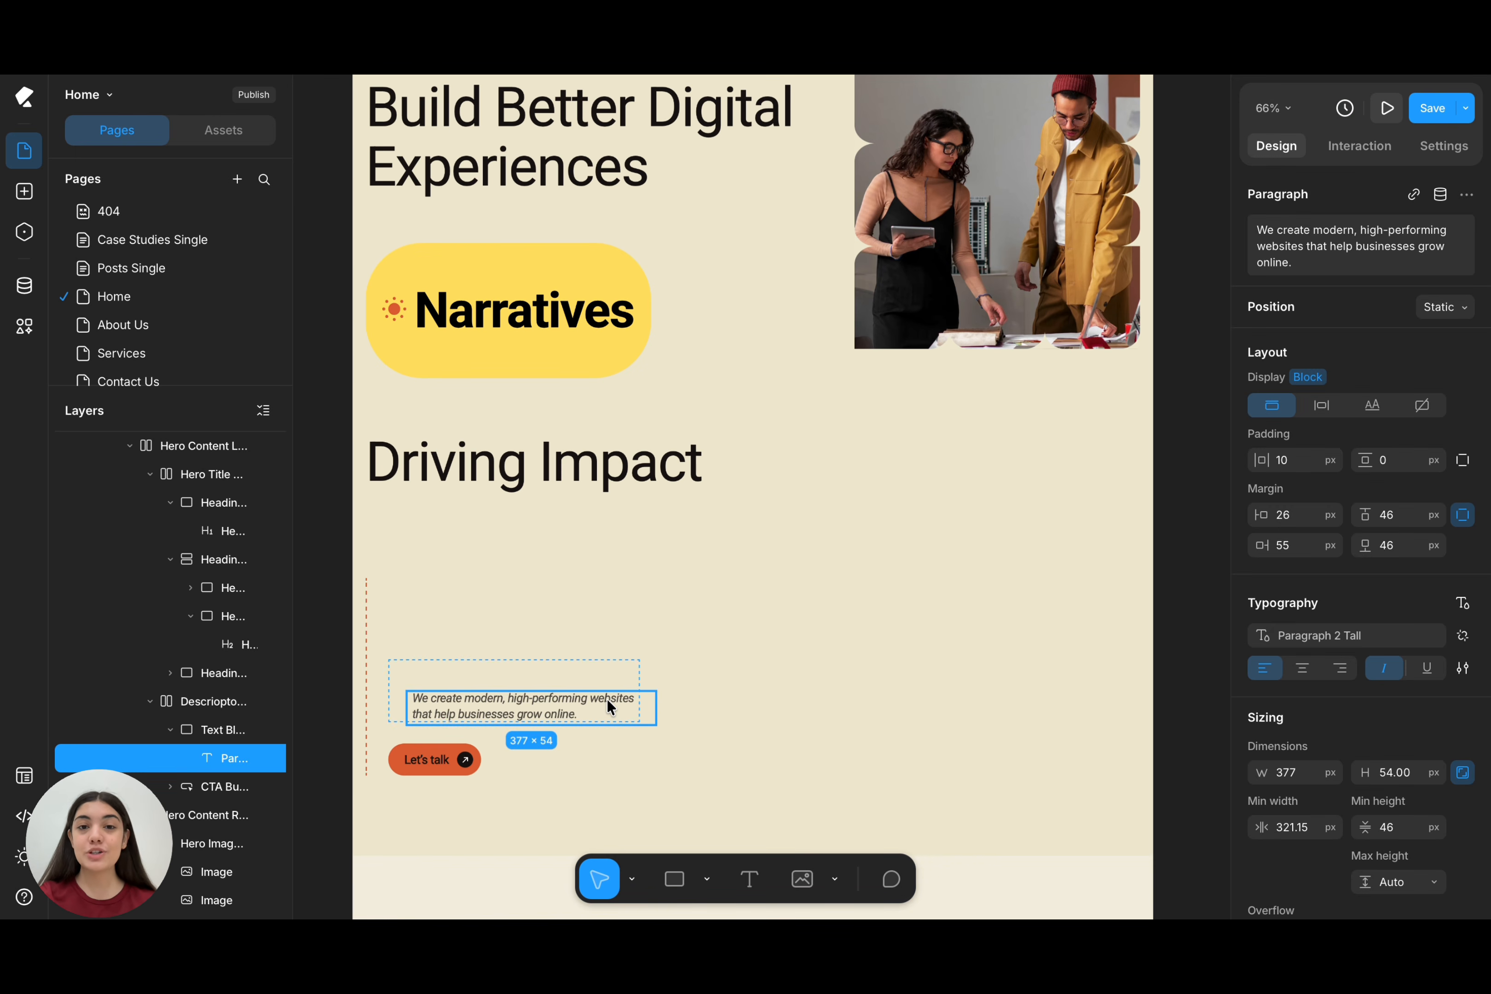
{"action": "left_click_drag", "start_coordinate": [607, 698], "coordinate": [578, 626]}
{"action": "left_click", "coordinate": [844, 609]}
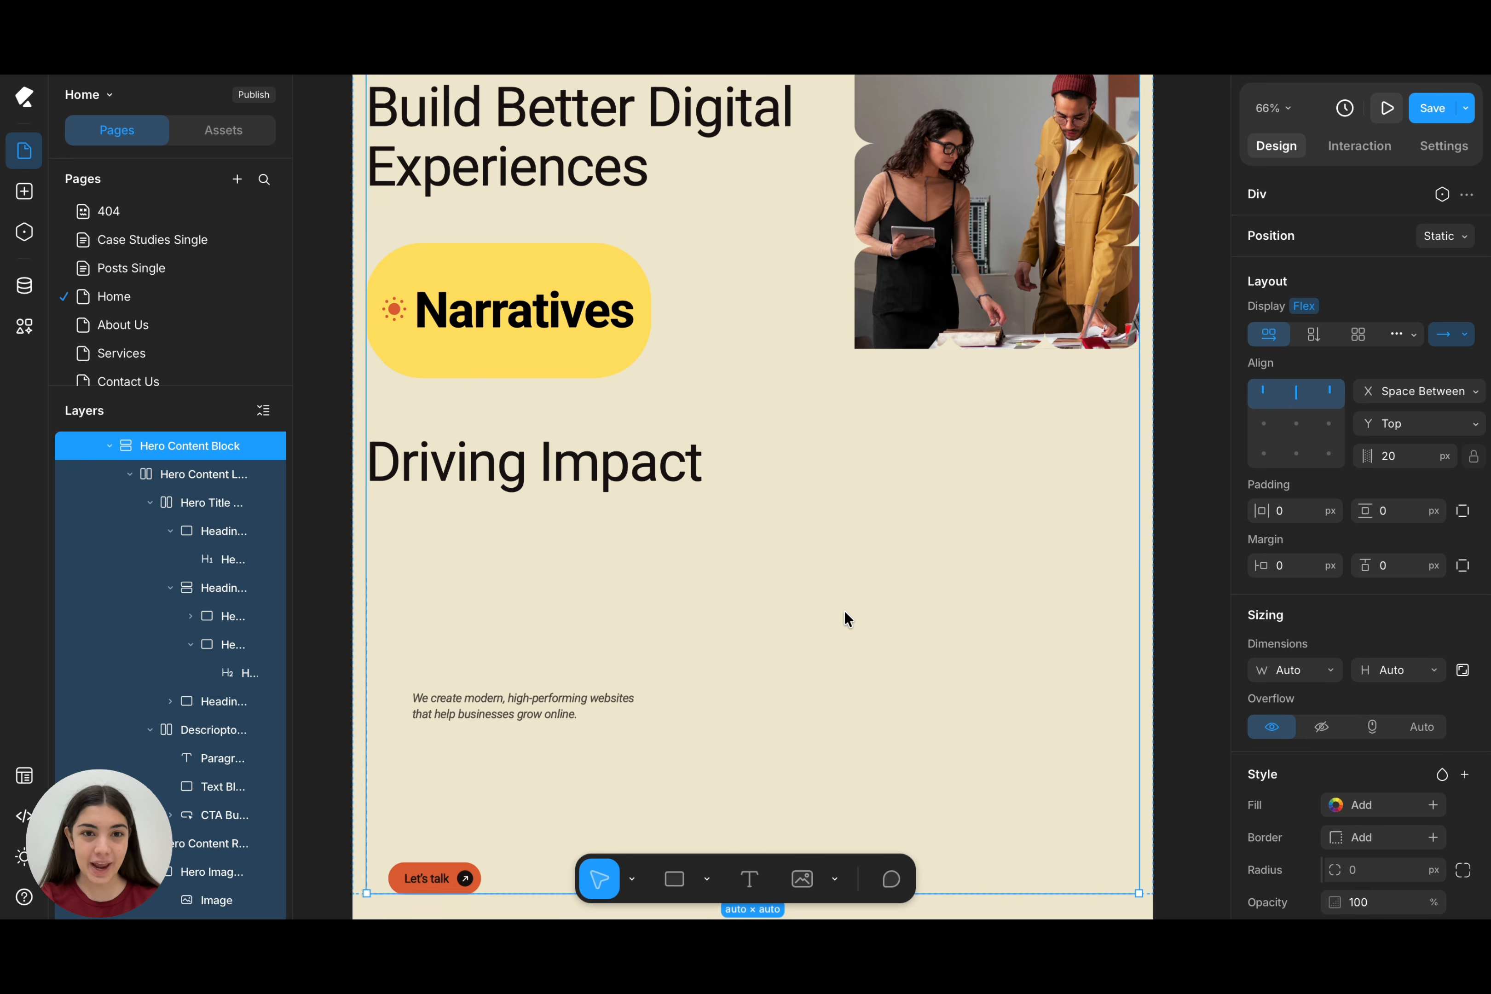
{"action": "left_click", "coordinate": [846, 610]}
{"action": "left_click", "coordinate": [1173, 588]}
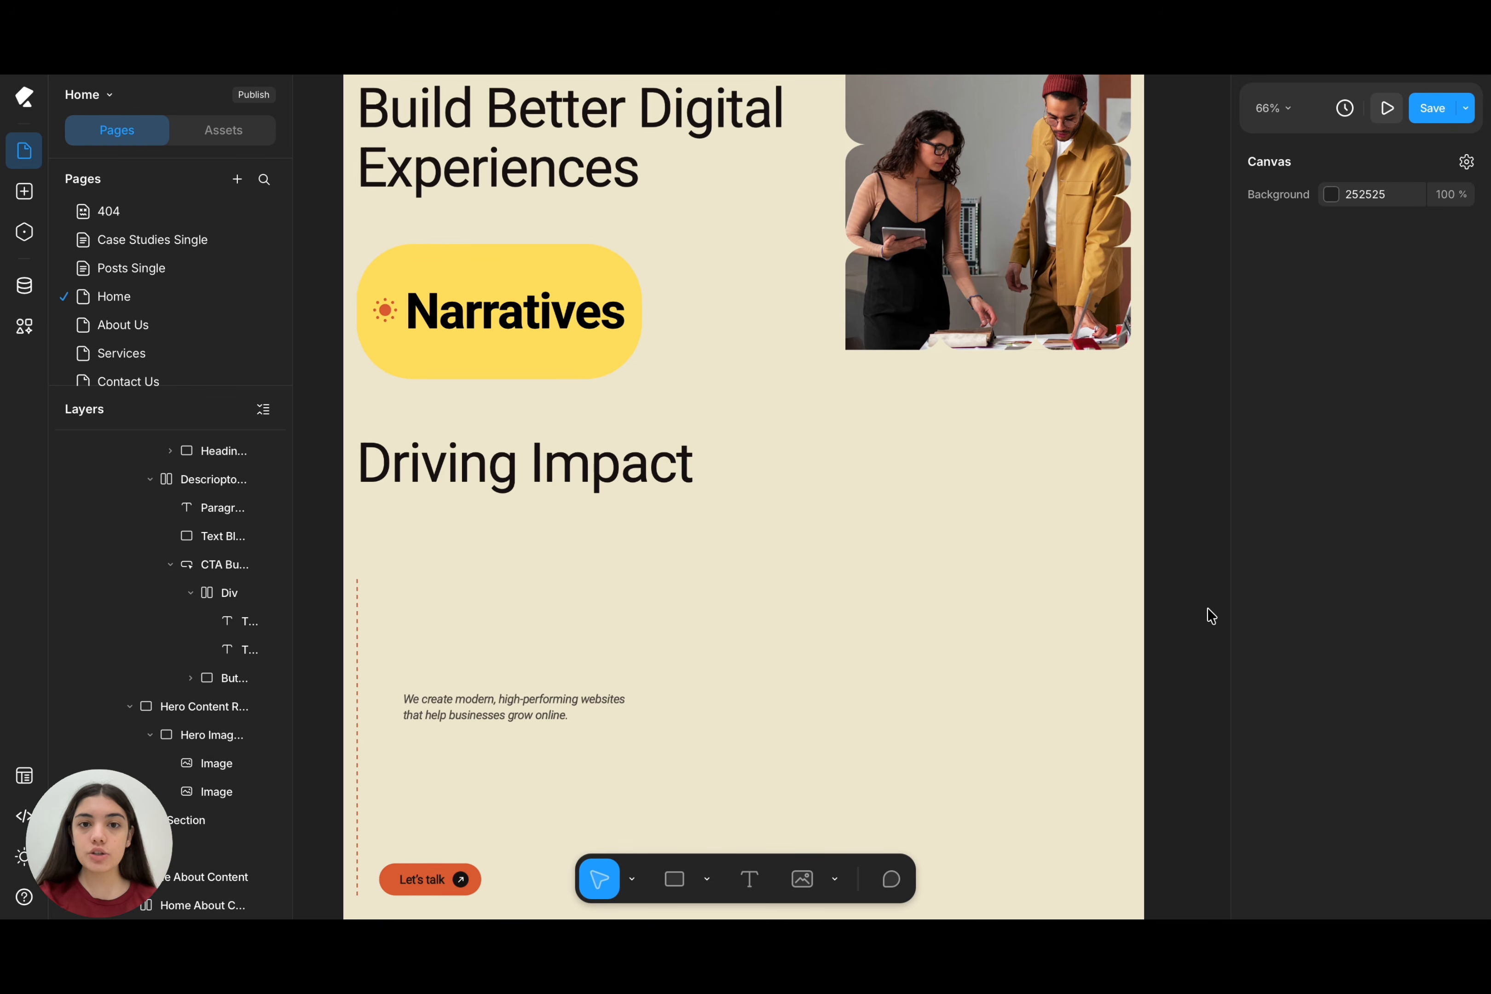
- Change the Home About Section's background fill to the BG1 color
{"action": "scroll", "coordinate": [1206, 606], "scroll_direction": "down", "scroll_amount": 10}
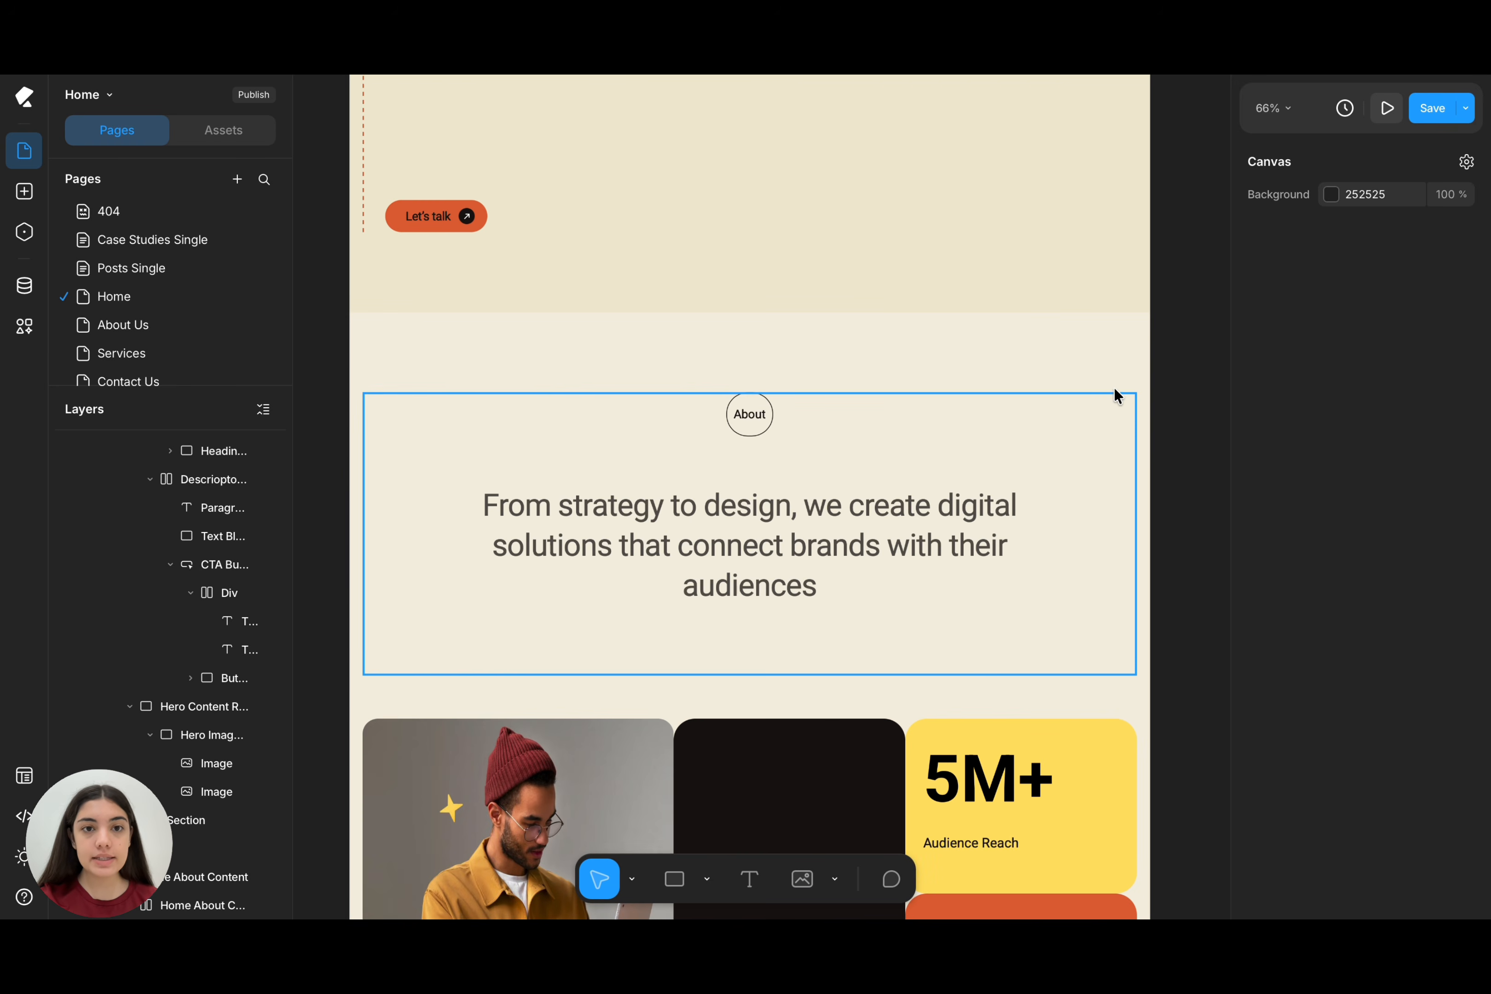
{"action": "left_click", "coordinate": [1113, 388]}
{"action": "scroll", "coordinate": [1287, 600], "scroll_direction": "down", "scroll_amount": 2}
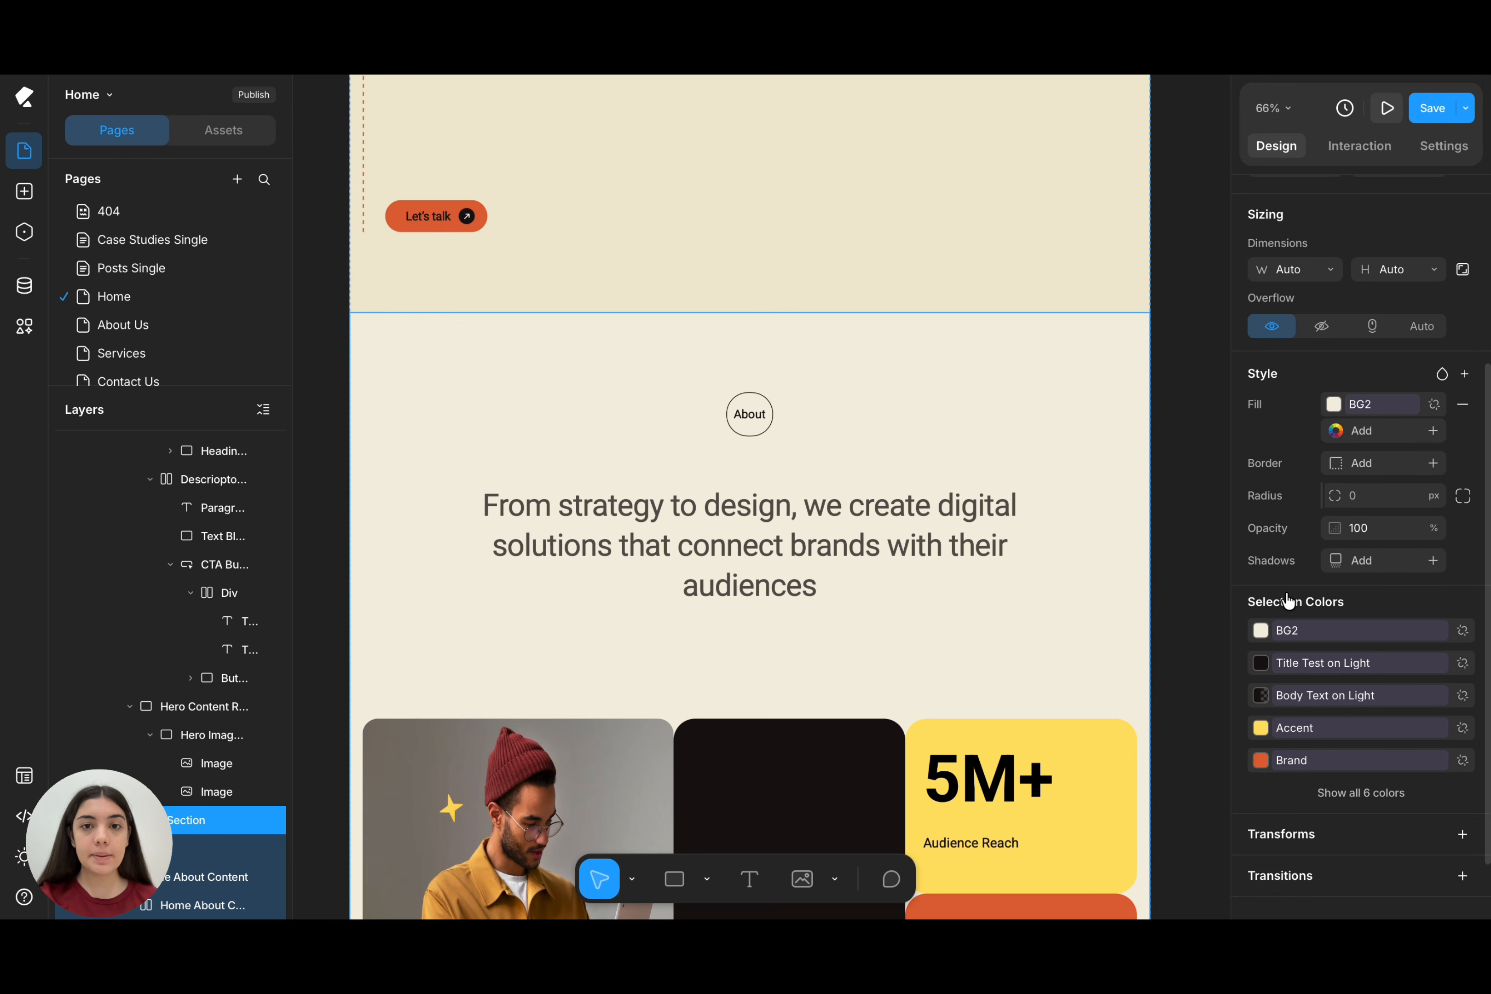
{"action": "left_click", "coordinate": [1388, 405]}
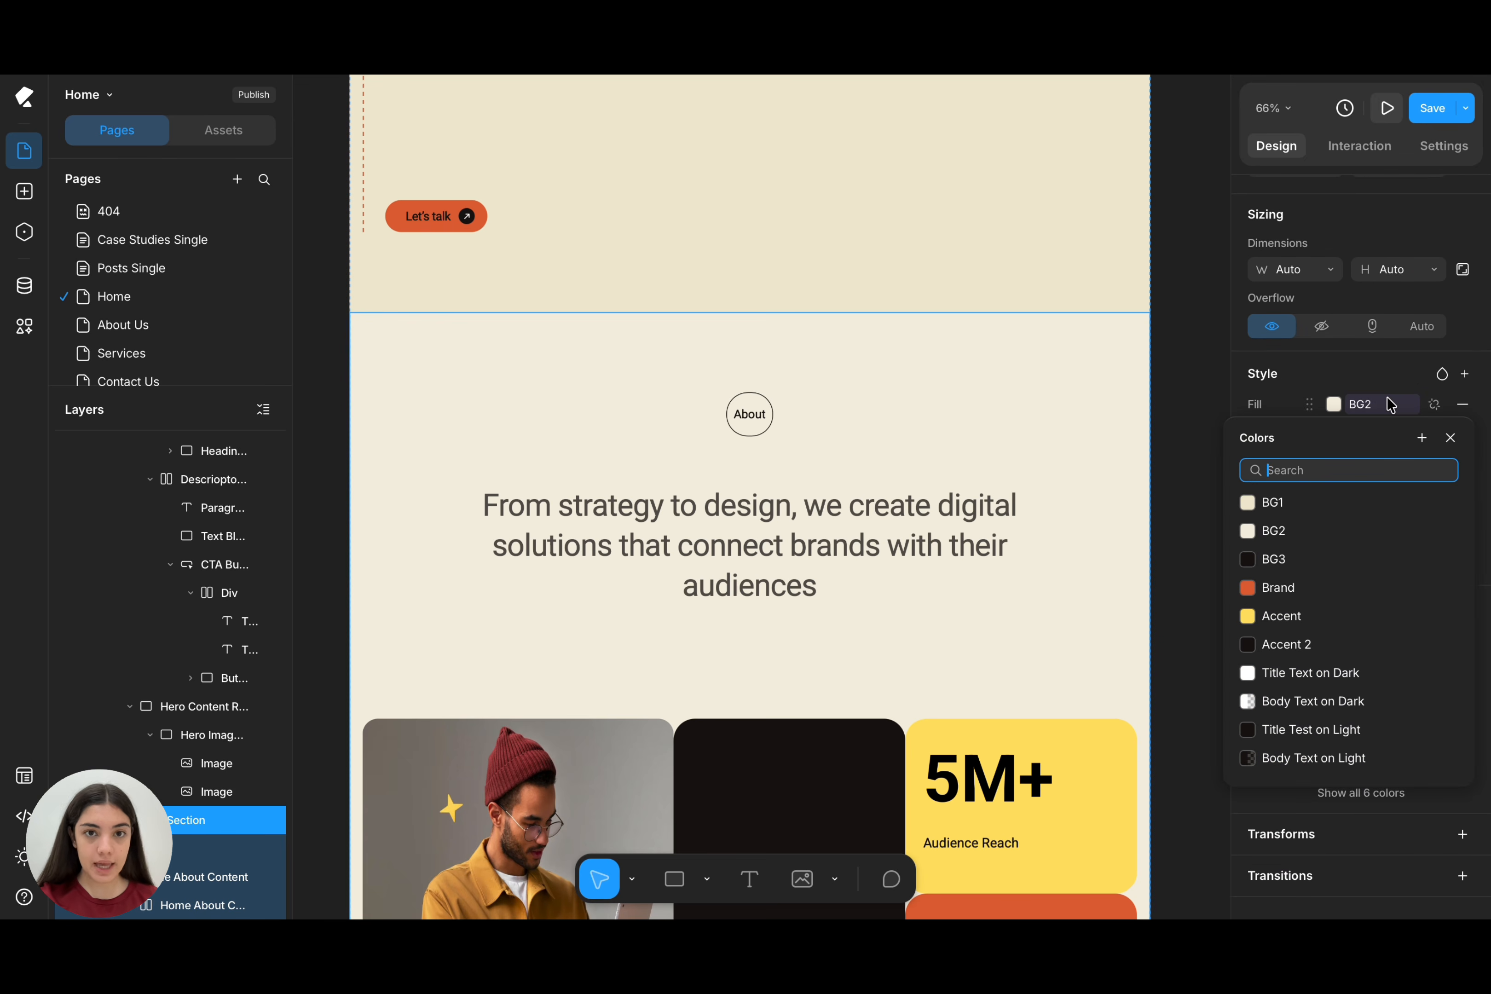
{"action": "left_click", "coordinate": [1342, 512]}
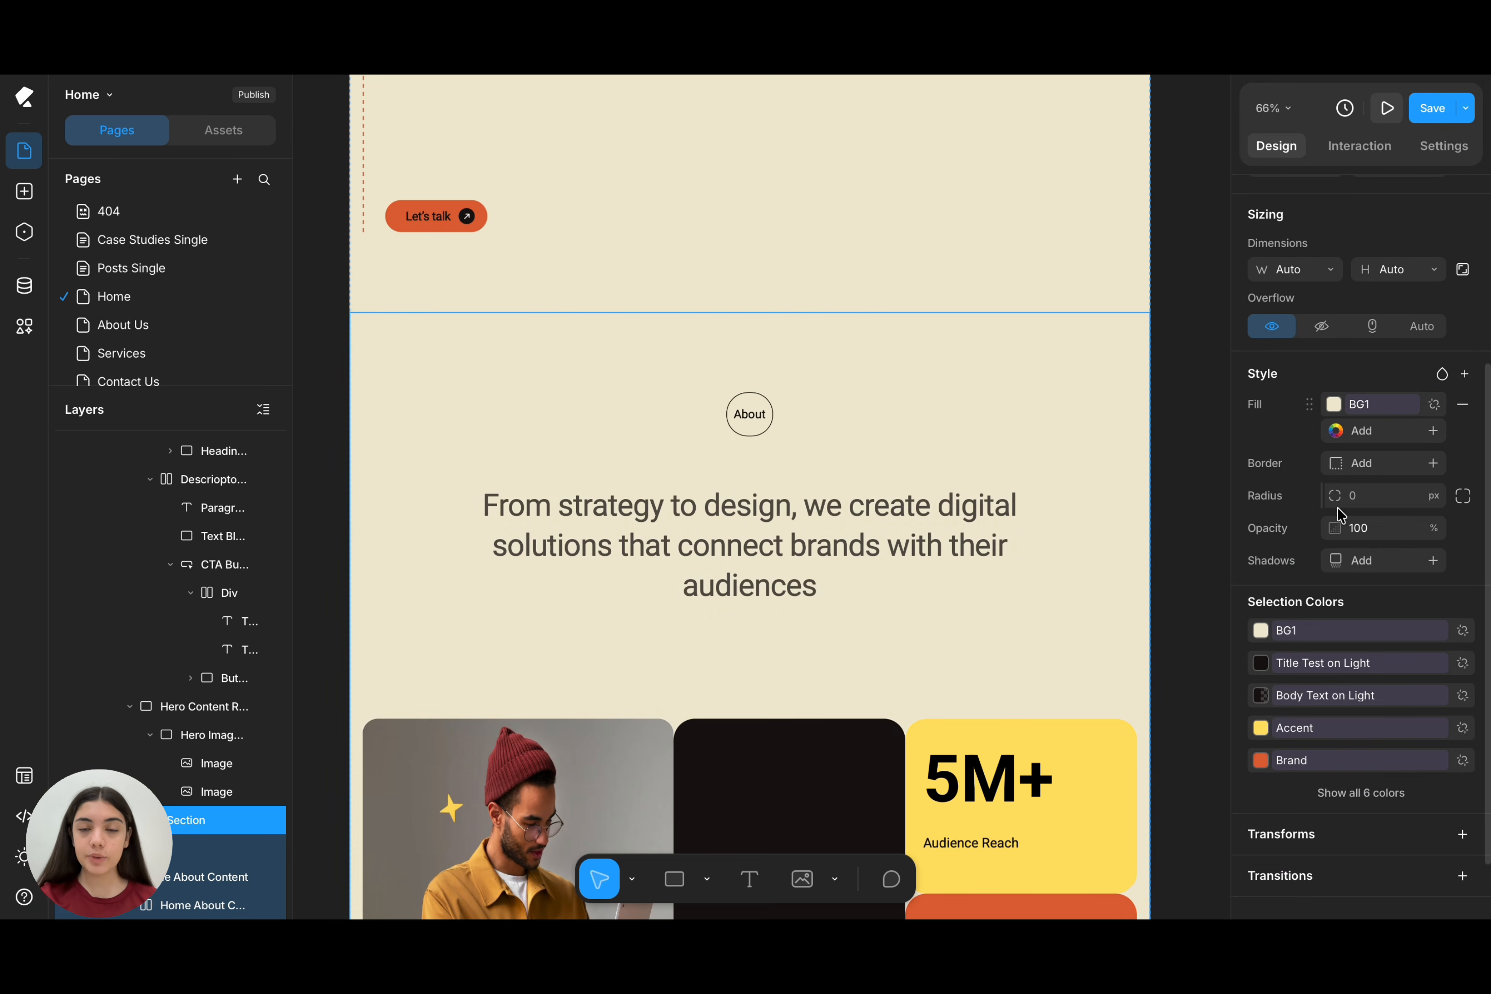
- Replace the photo beside the statistics cards in the about section with an uploaded desk-workspace image named "images"
{"action": "scroll", "coordinate": [1167, 570], "scroll_direction": "down", "scroll_amount": 3}
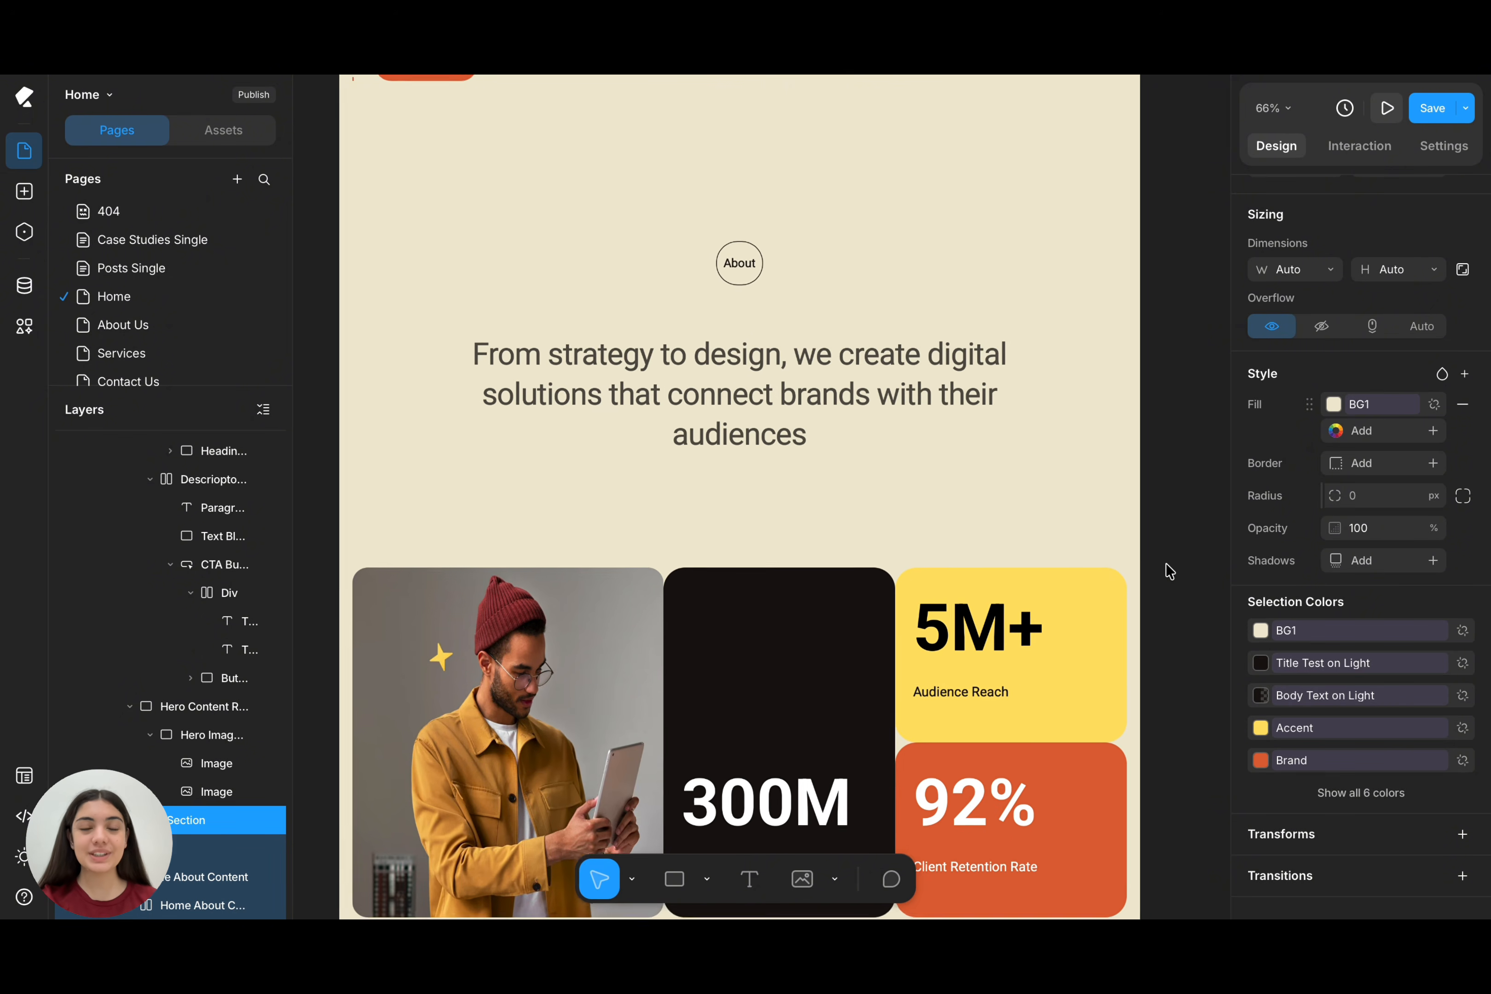
{"action": "scroll", "coordinate": [1170, 571], "scroll_direction": "down", "scroll_amount": 1}
{"action": "scroll", "coordinate": [1169, 570], "scroll_direction": "down", "scroll_amount": 2}
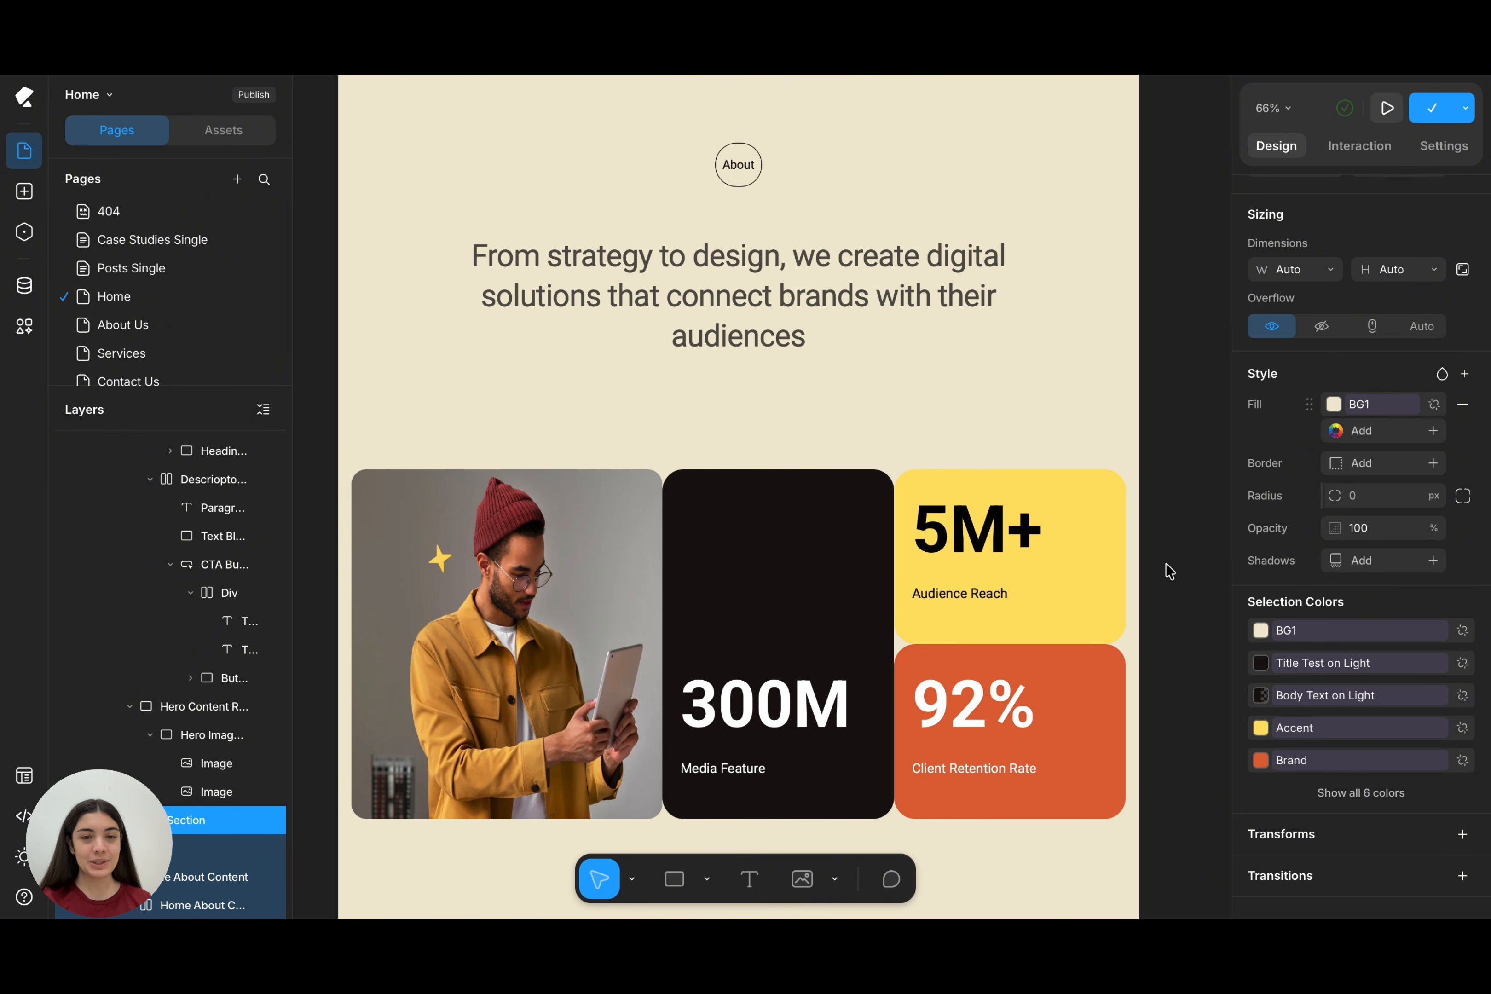
{"action": "left_click", "coordinate": [599, 609]}
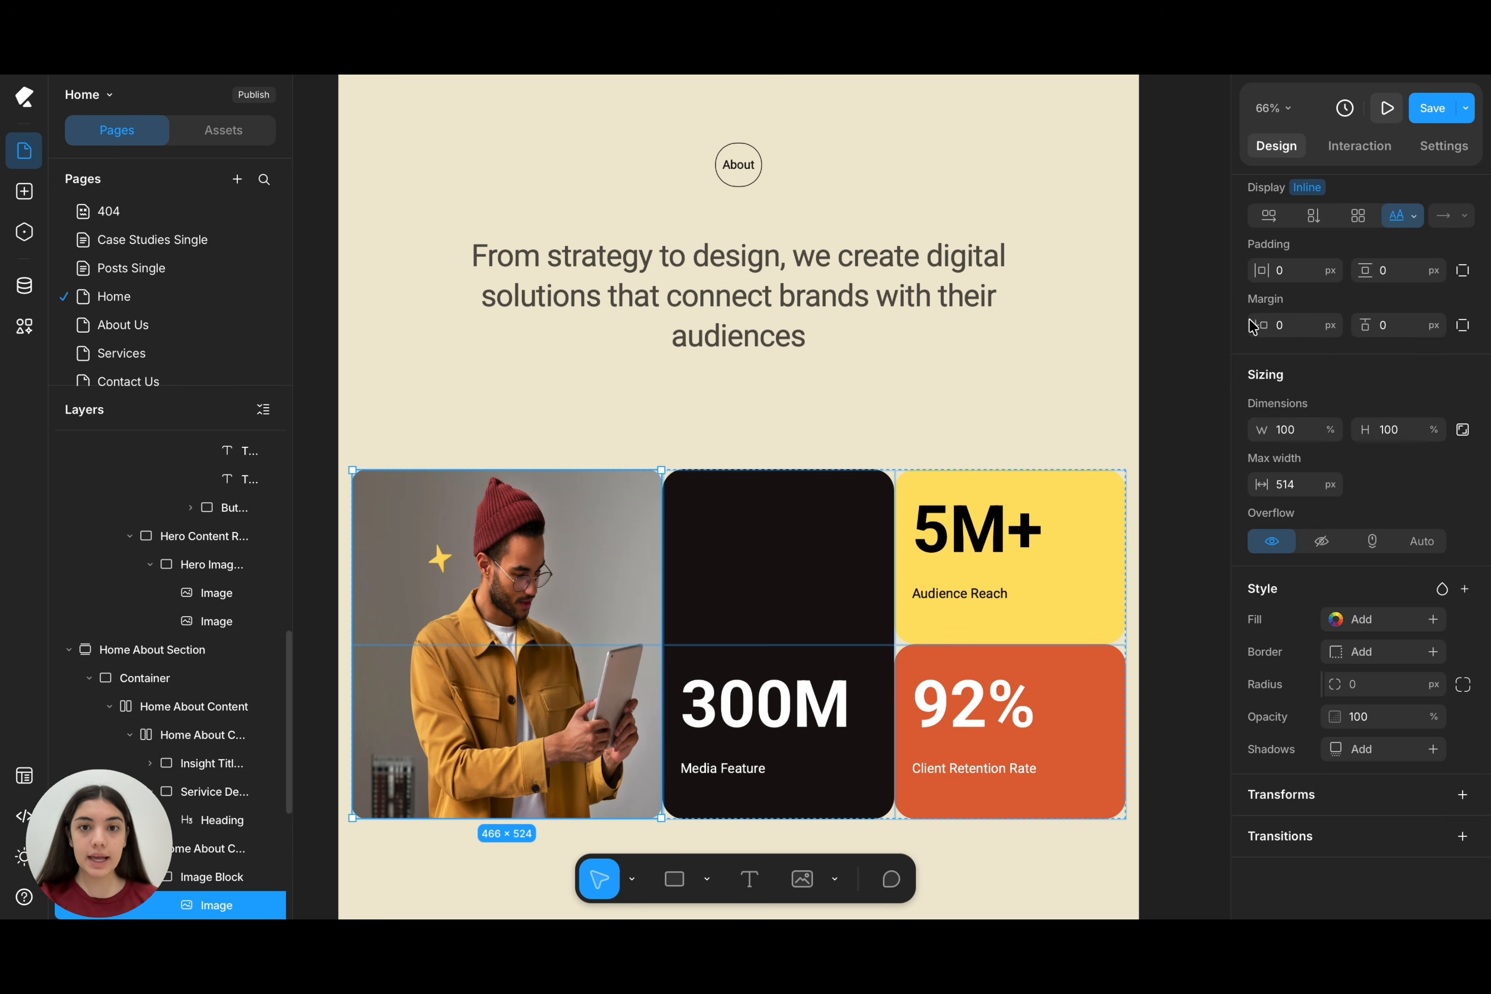
{"action": "left_click", "coordinate": [1335, 231]}
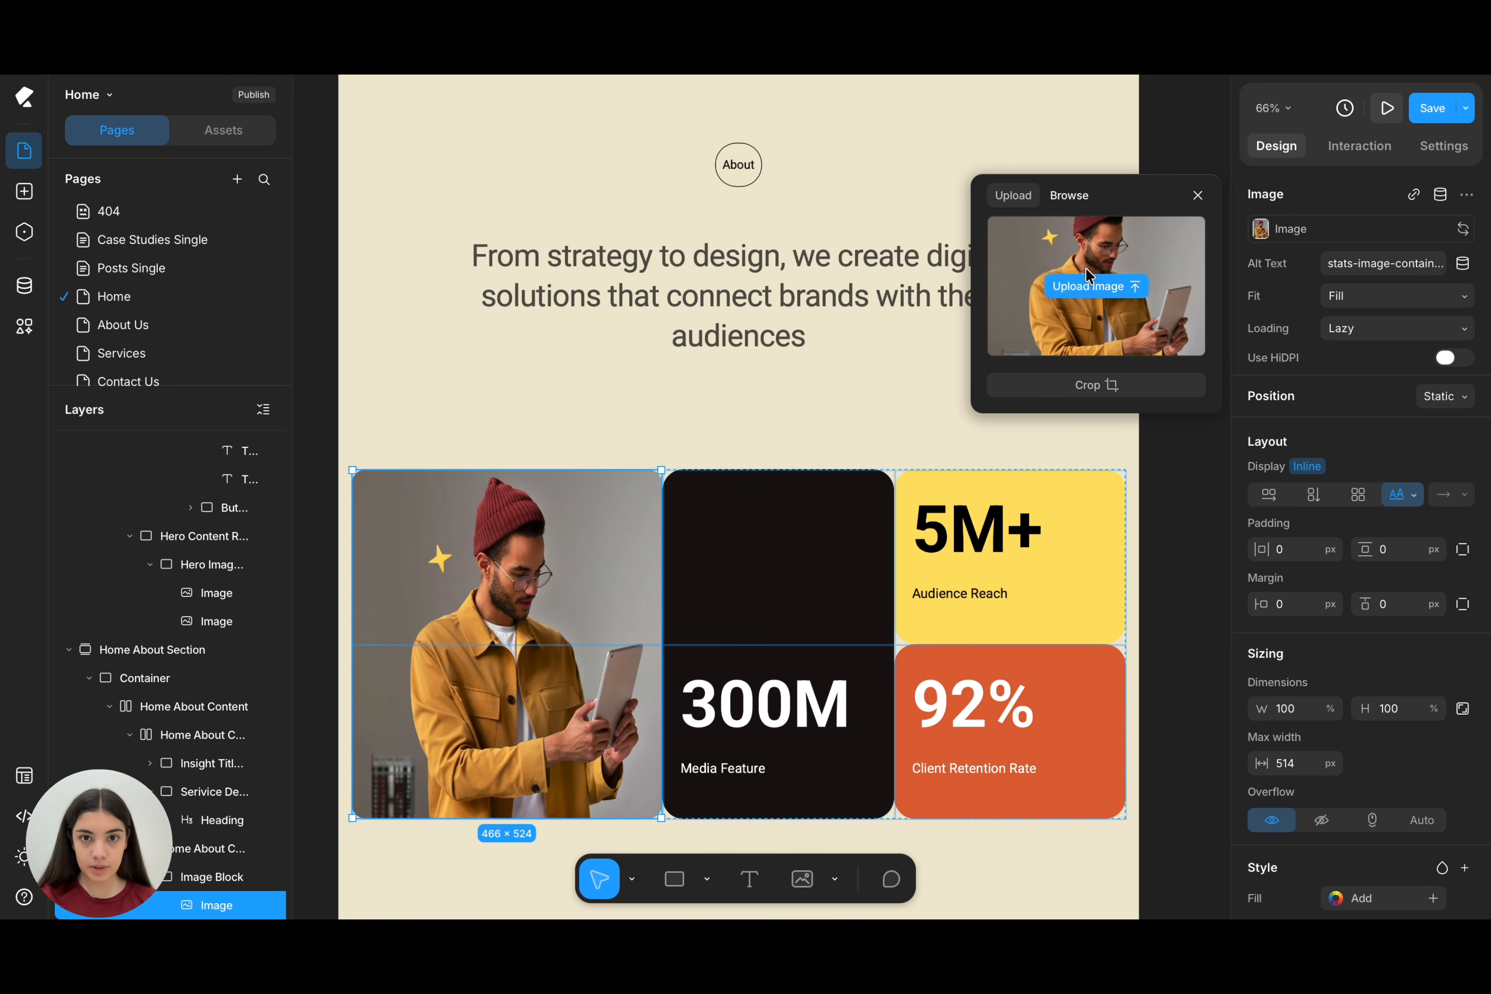
{"action": "left_click", "coordinate": [1086, 282]}
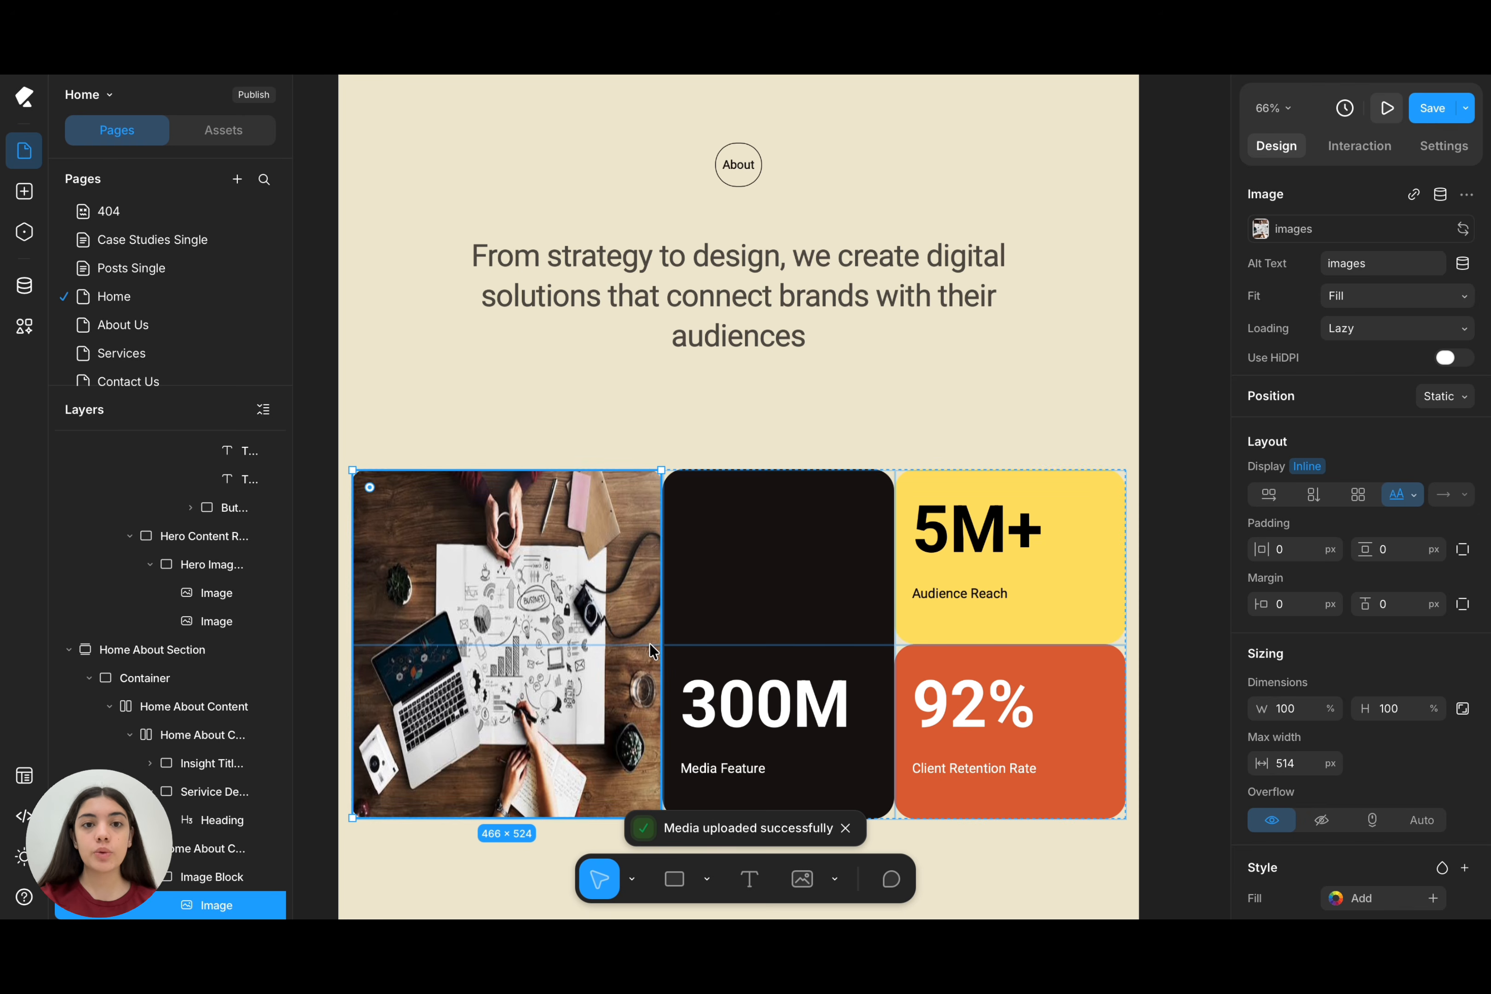
- Widen the desk-workspace image beside the statistics cards to 514 px
{"action": "left_click_drag", "start_coordinate": [662, 643], "coordinate": [721, 647]}
{"action": "left_click", "coordinate": [584, 625]}
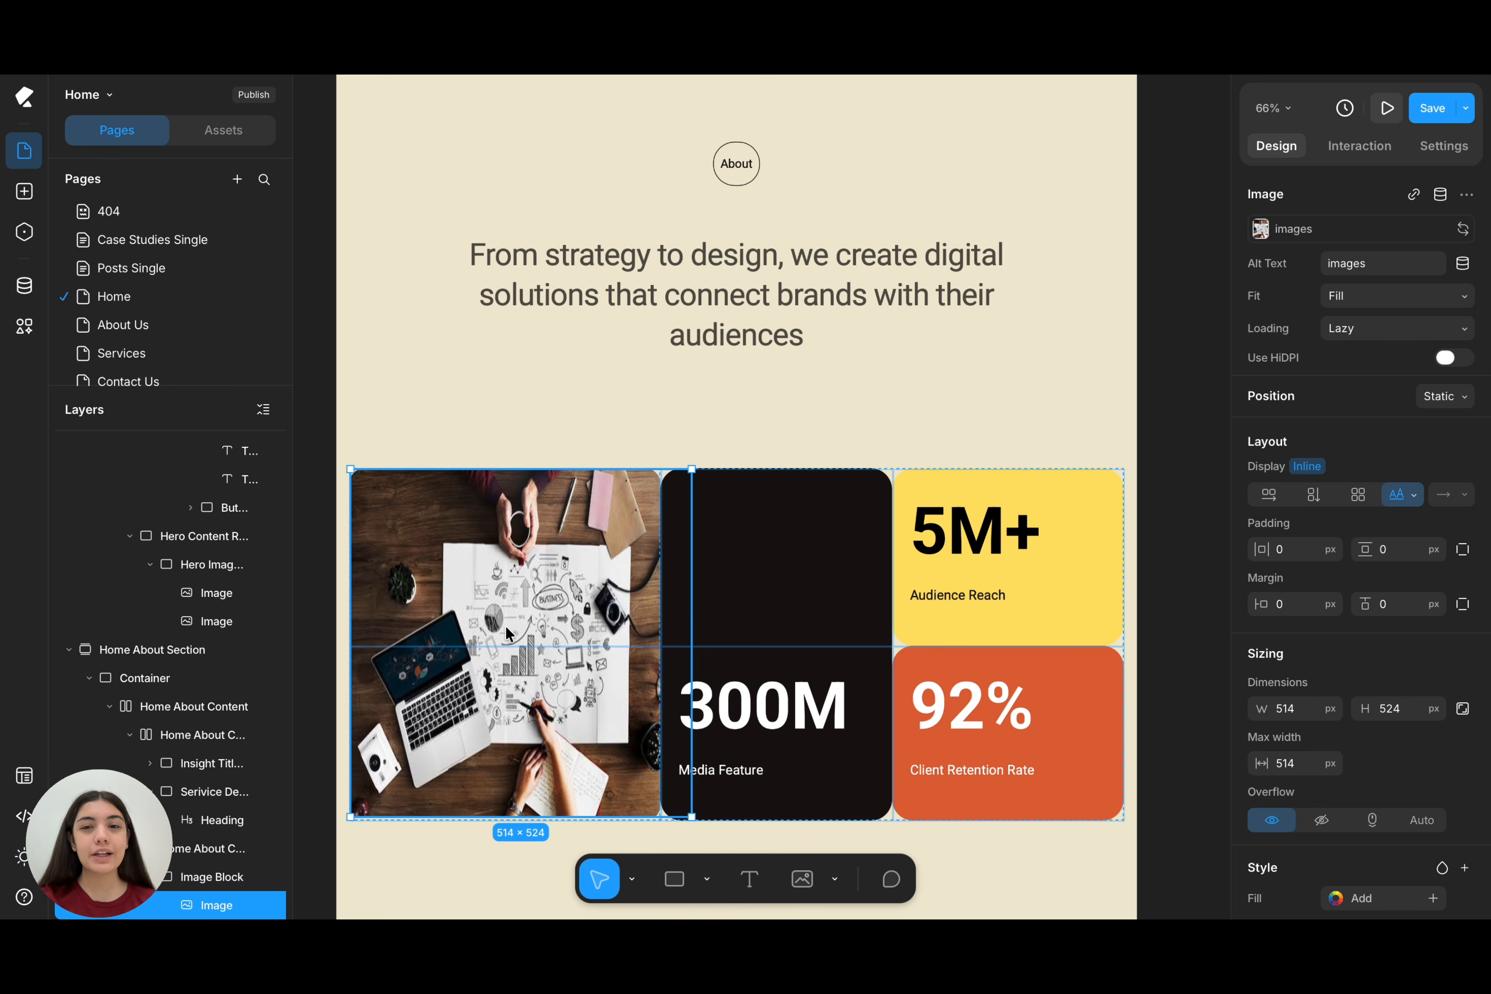
- Change the hero's Let's talk button fill to the Accent color and its text color to Brand
{"action": "scroll", "coordinate": [506, 632], "scroll_direction": "up", "scroll_amount": 6}
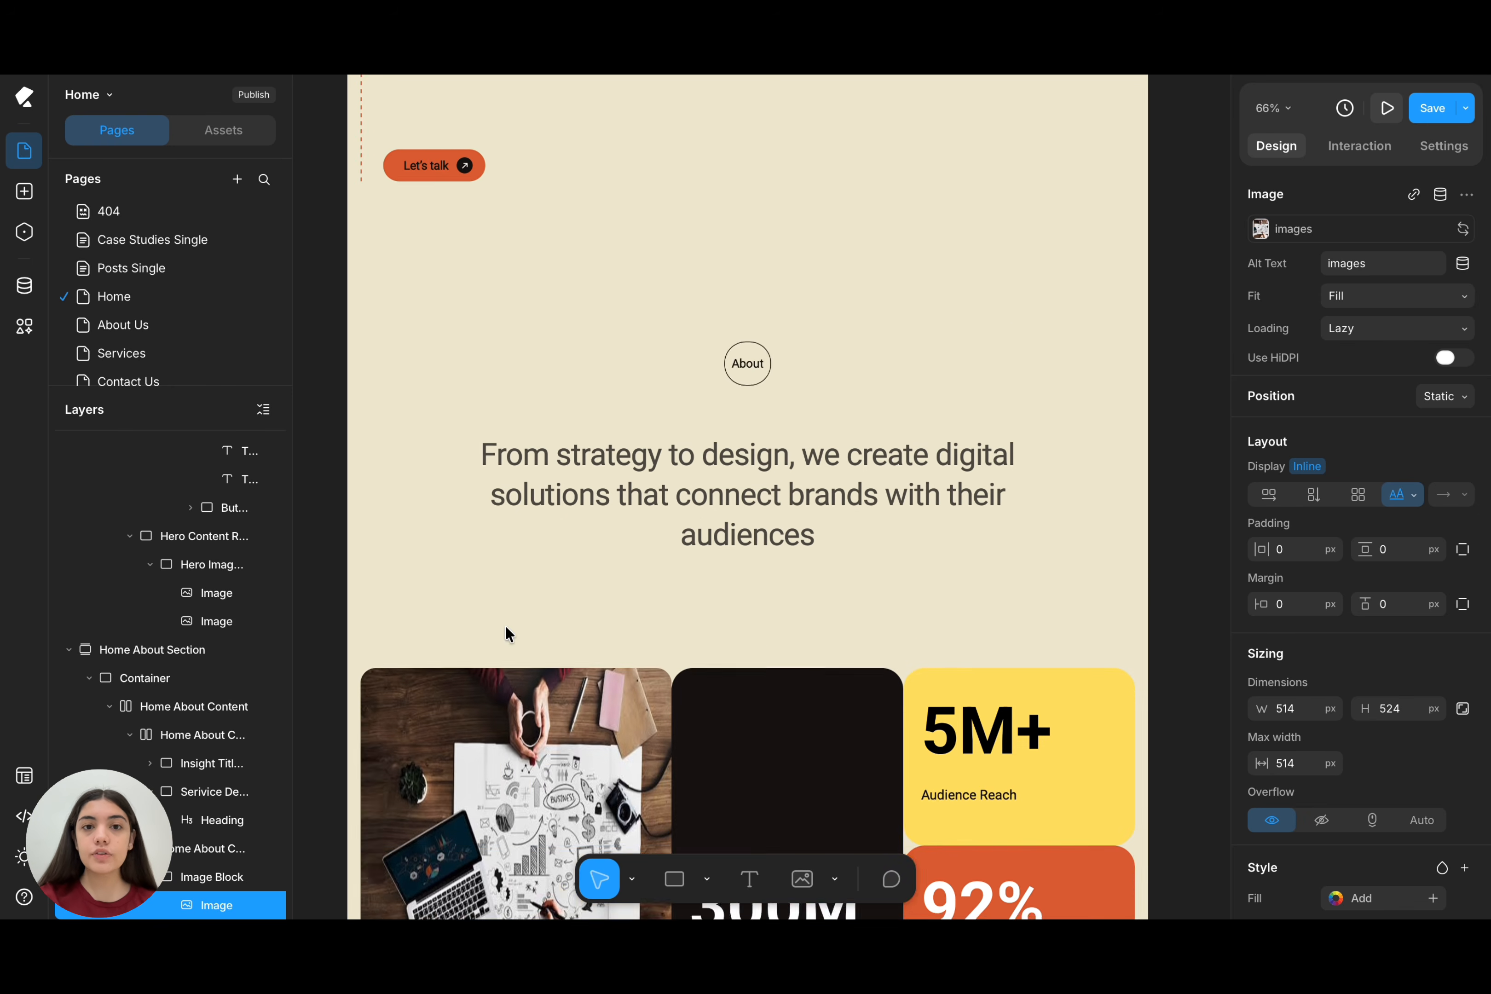
{"action": "left_click", "coordinate": [447, 383]}
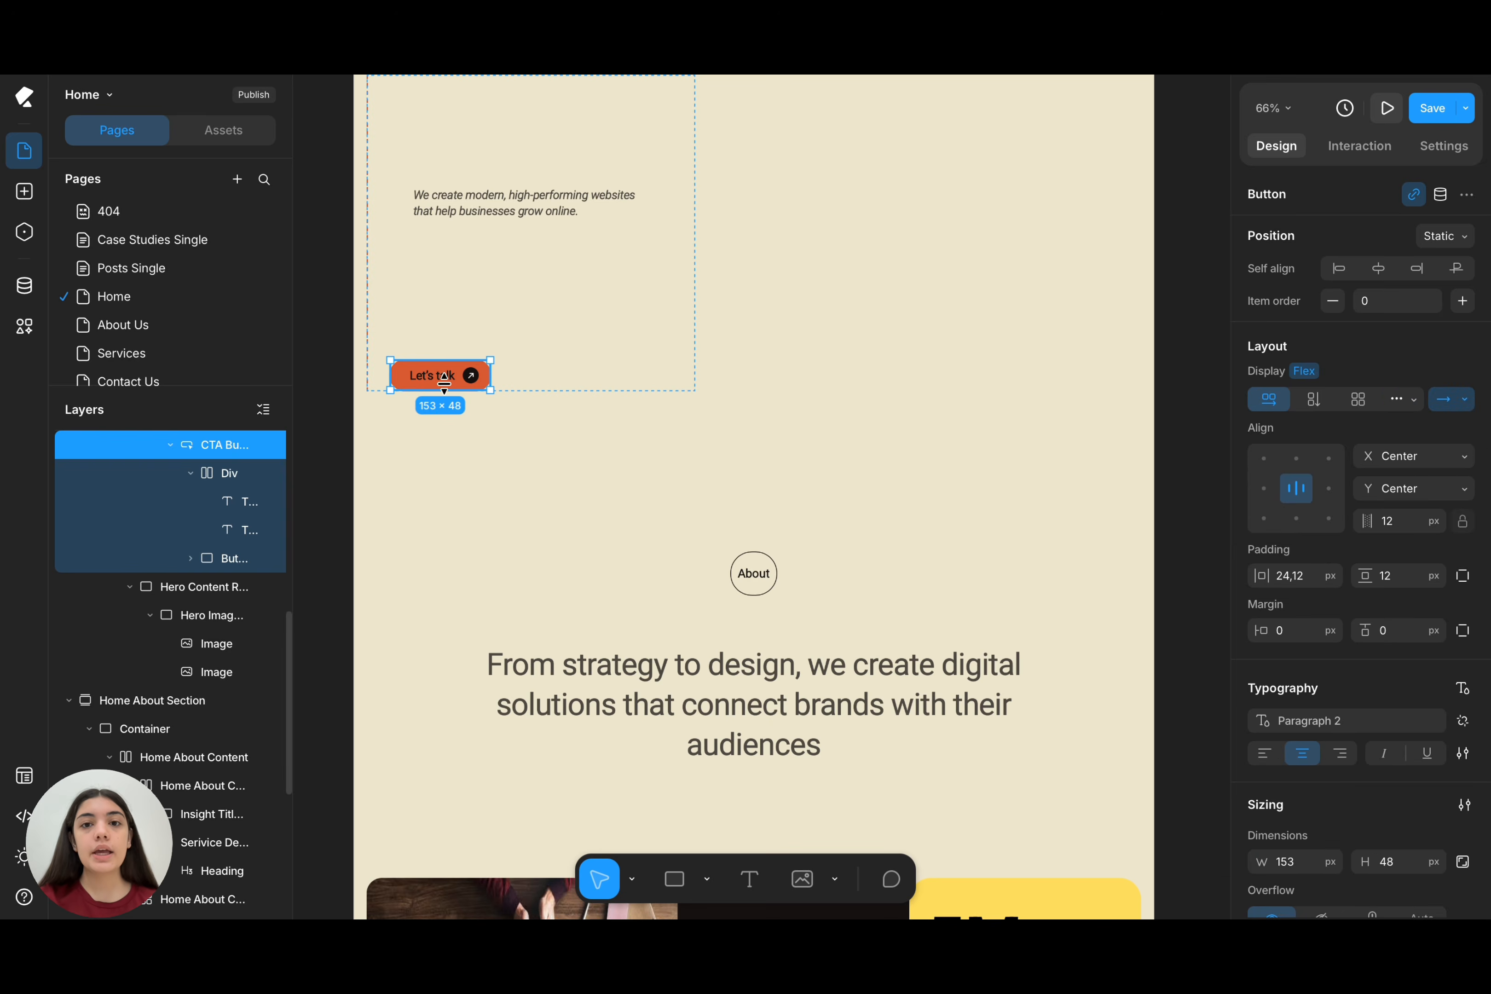
{"action": "scroll", "coordinate": [1390, 678], "scroll_direction": "down", "scroll_amount": 4}
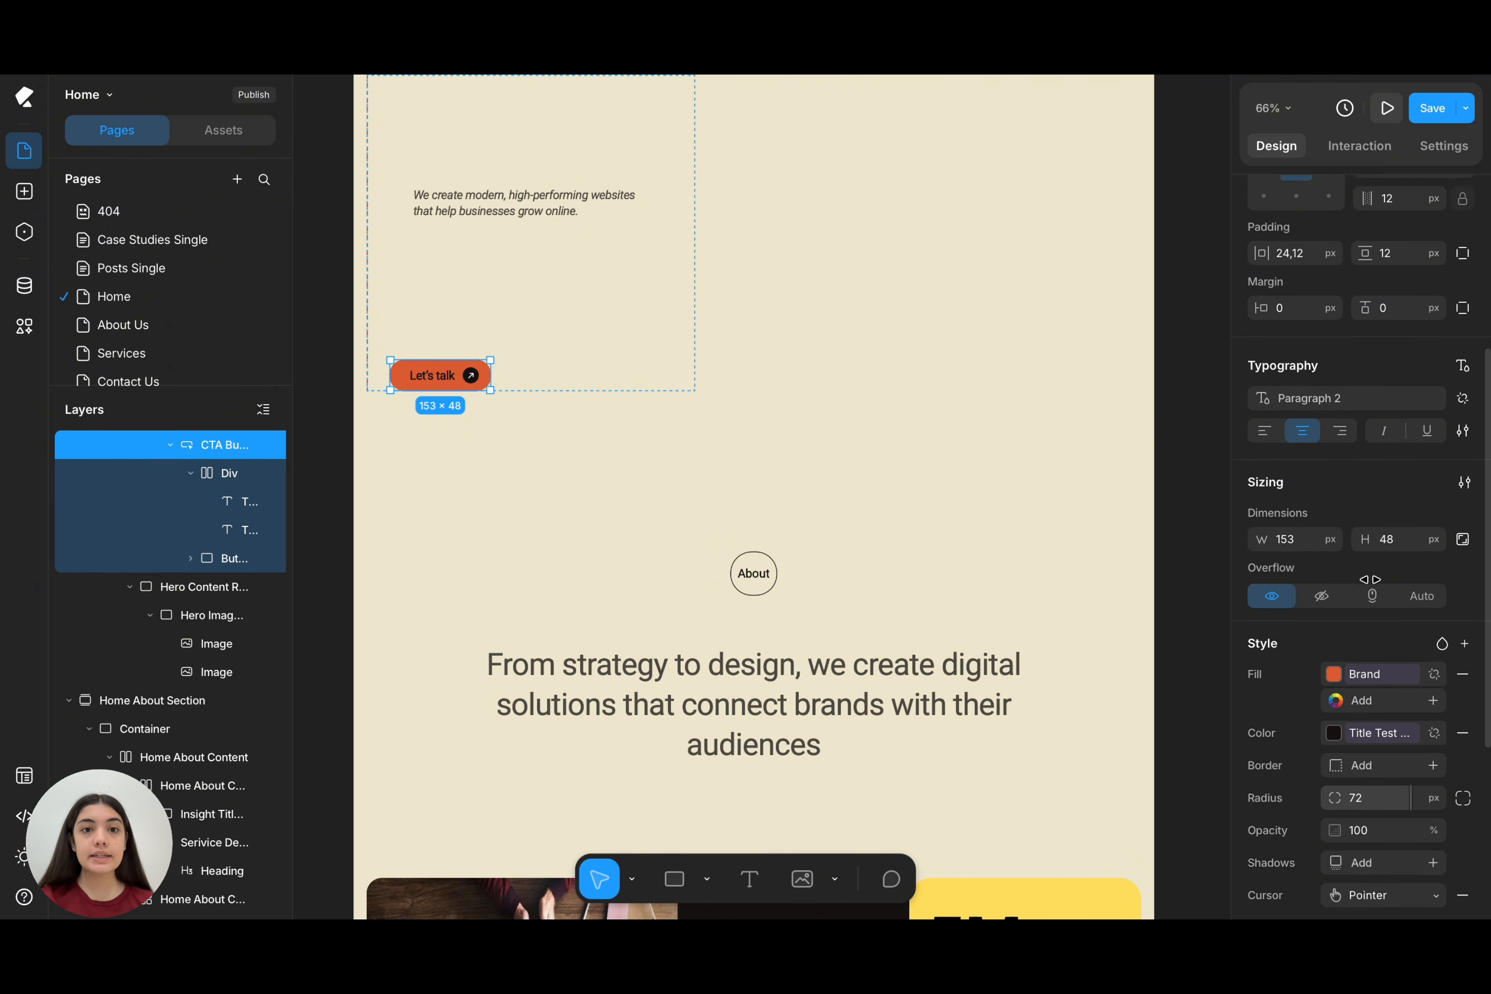
{"action": "left_click", "coordinate": [1390, 679]}
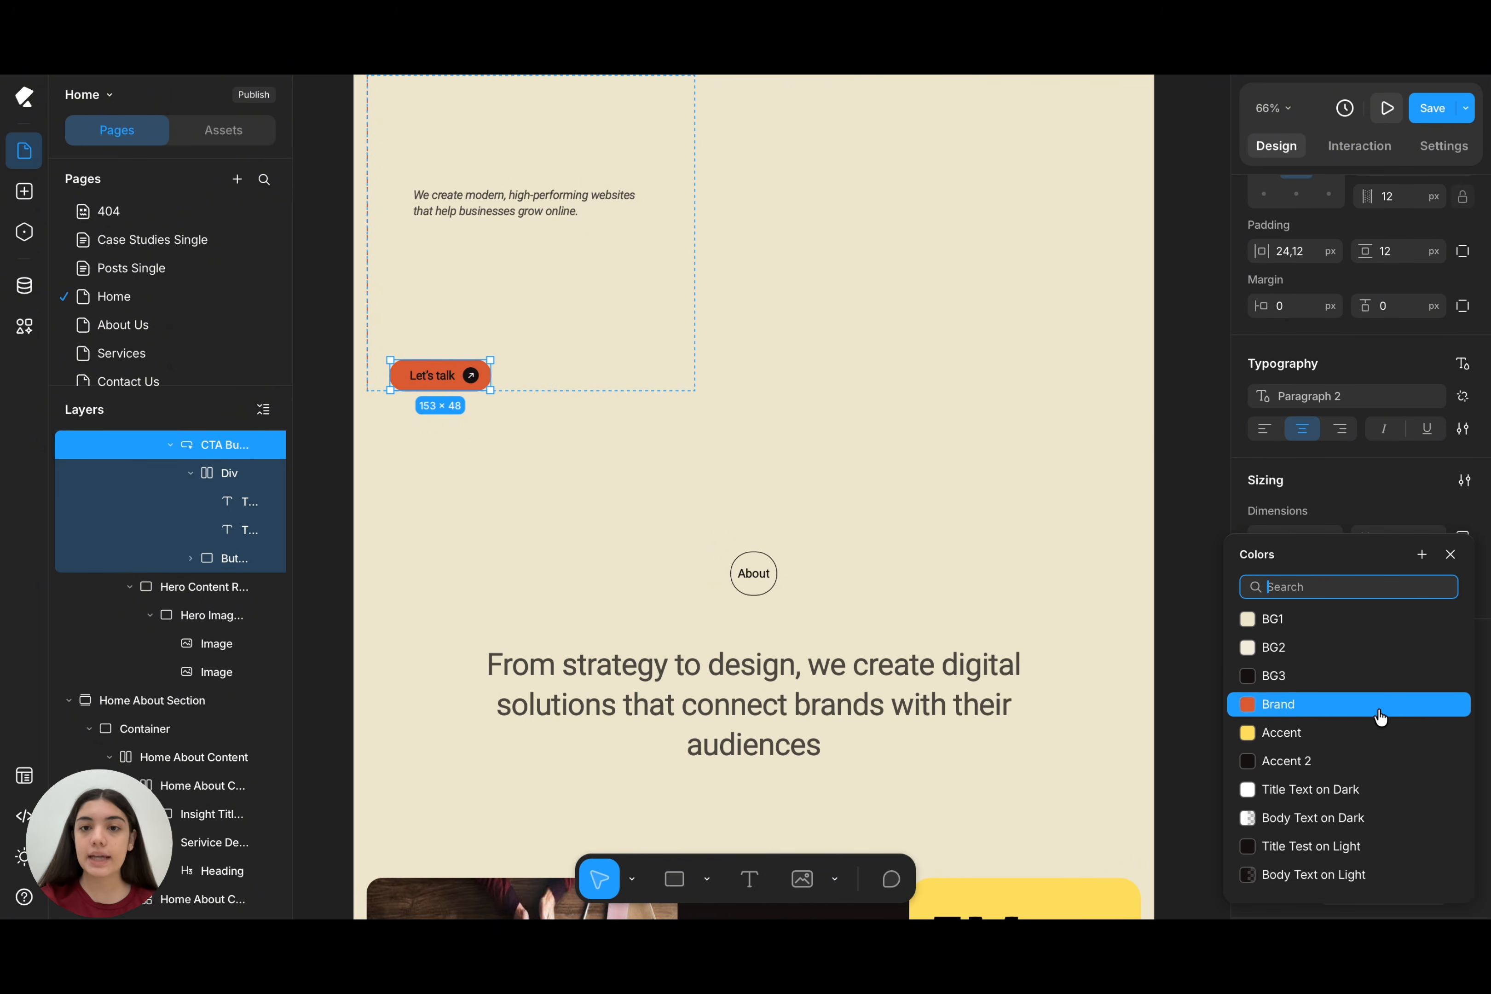
{"action": "left_click", "coordinate": [1379, 732]}
{"action": "scroll", "coordinate": [1380, 732], "scroll_direction": "down", "scroll_amount": 1}
{"action": "scroll", "coordinate": [1379, 731], "scroll_direction": "down", "scroll_amount": 1}
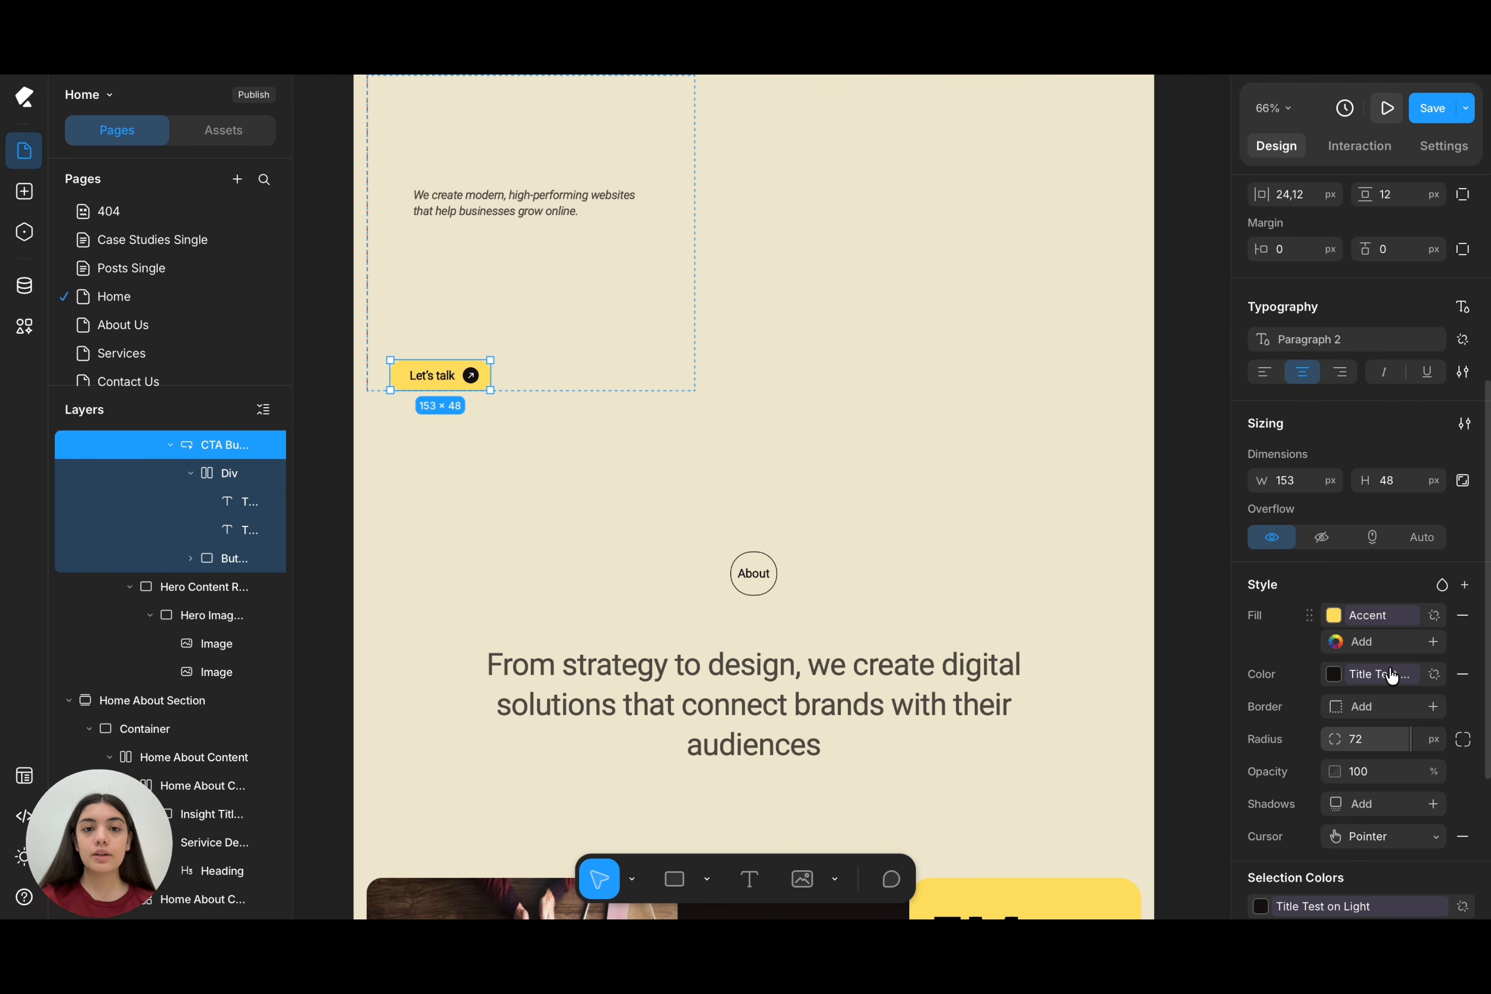
{"action": "left_click", "coordinate": [1385, 672]}
{"action": "left_click", "coordinate": [1355, 705]}
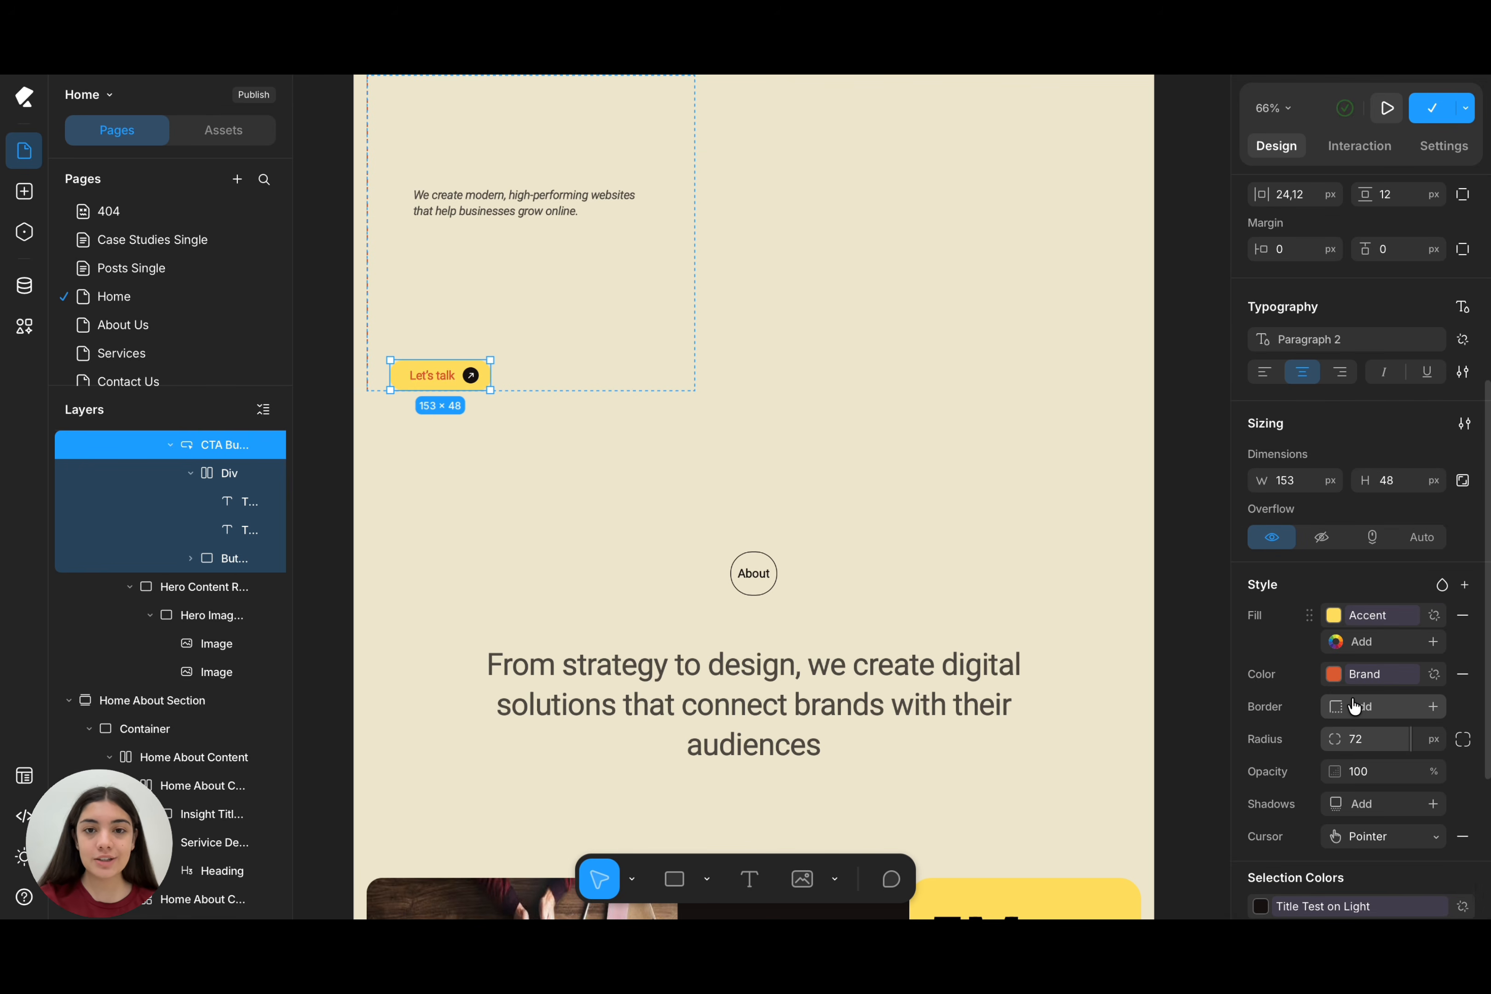
- Set the Let's talk button's corner radius to 75 px
{"action": "left_click", "coordinate": [1365, 739]}
{"action": "key", "text": "BackSpace"}
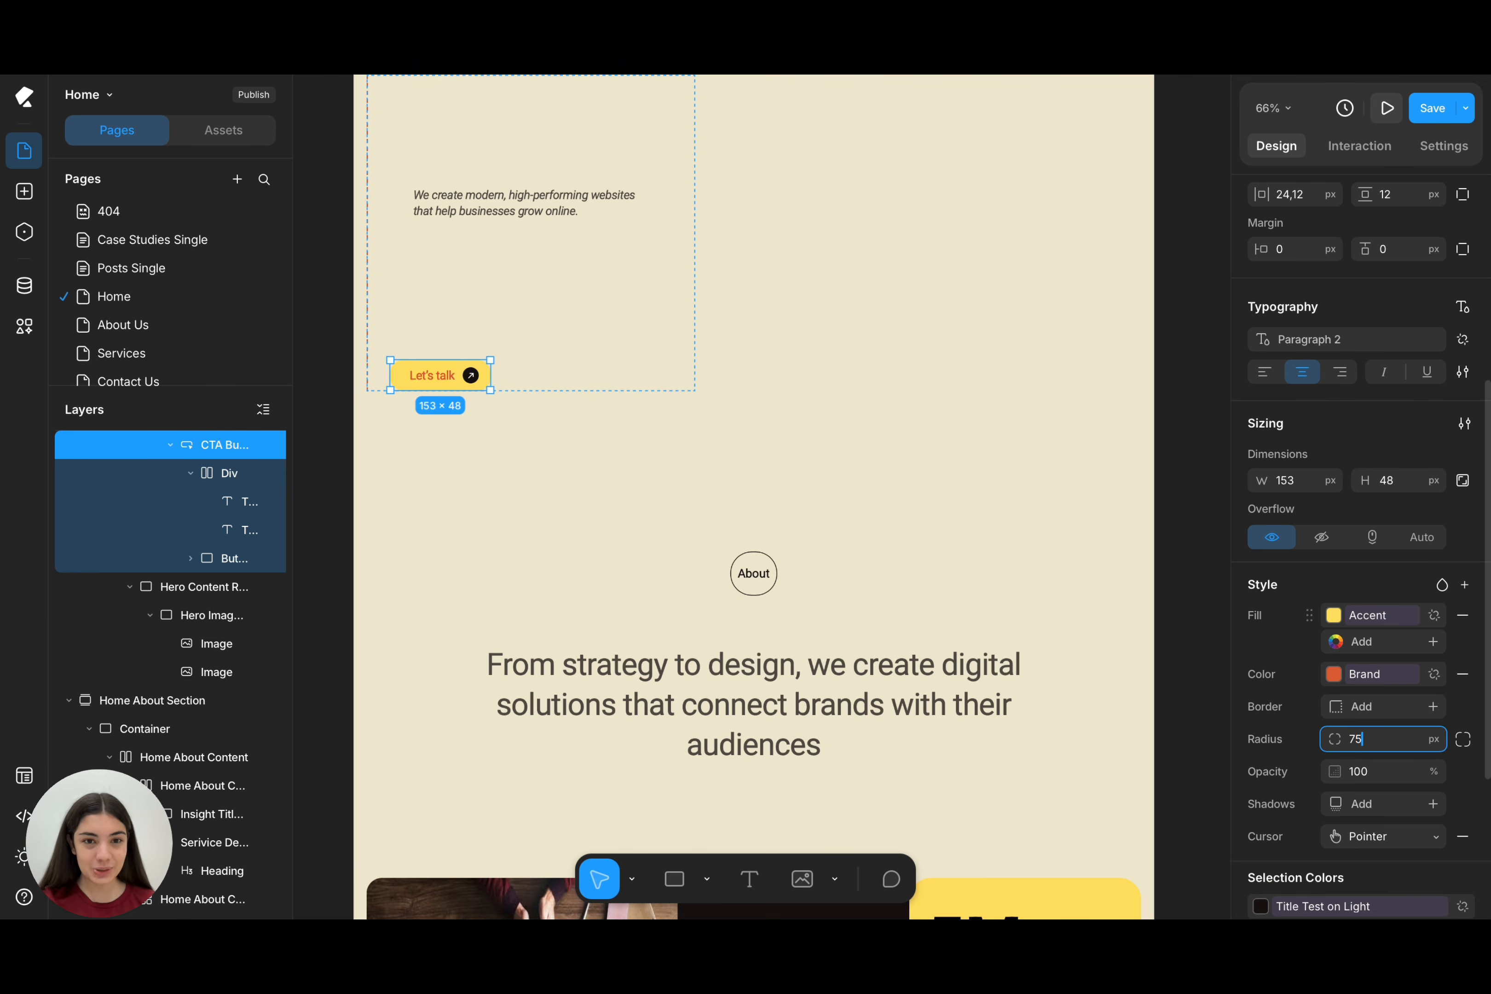
{"action": "key", "text": "Return"}
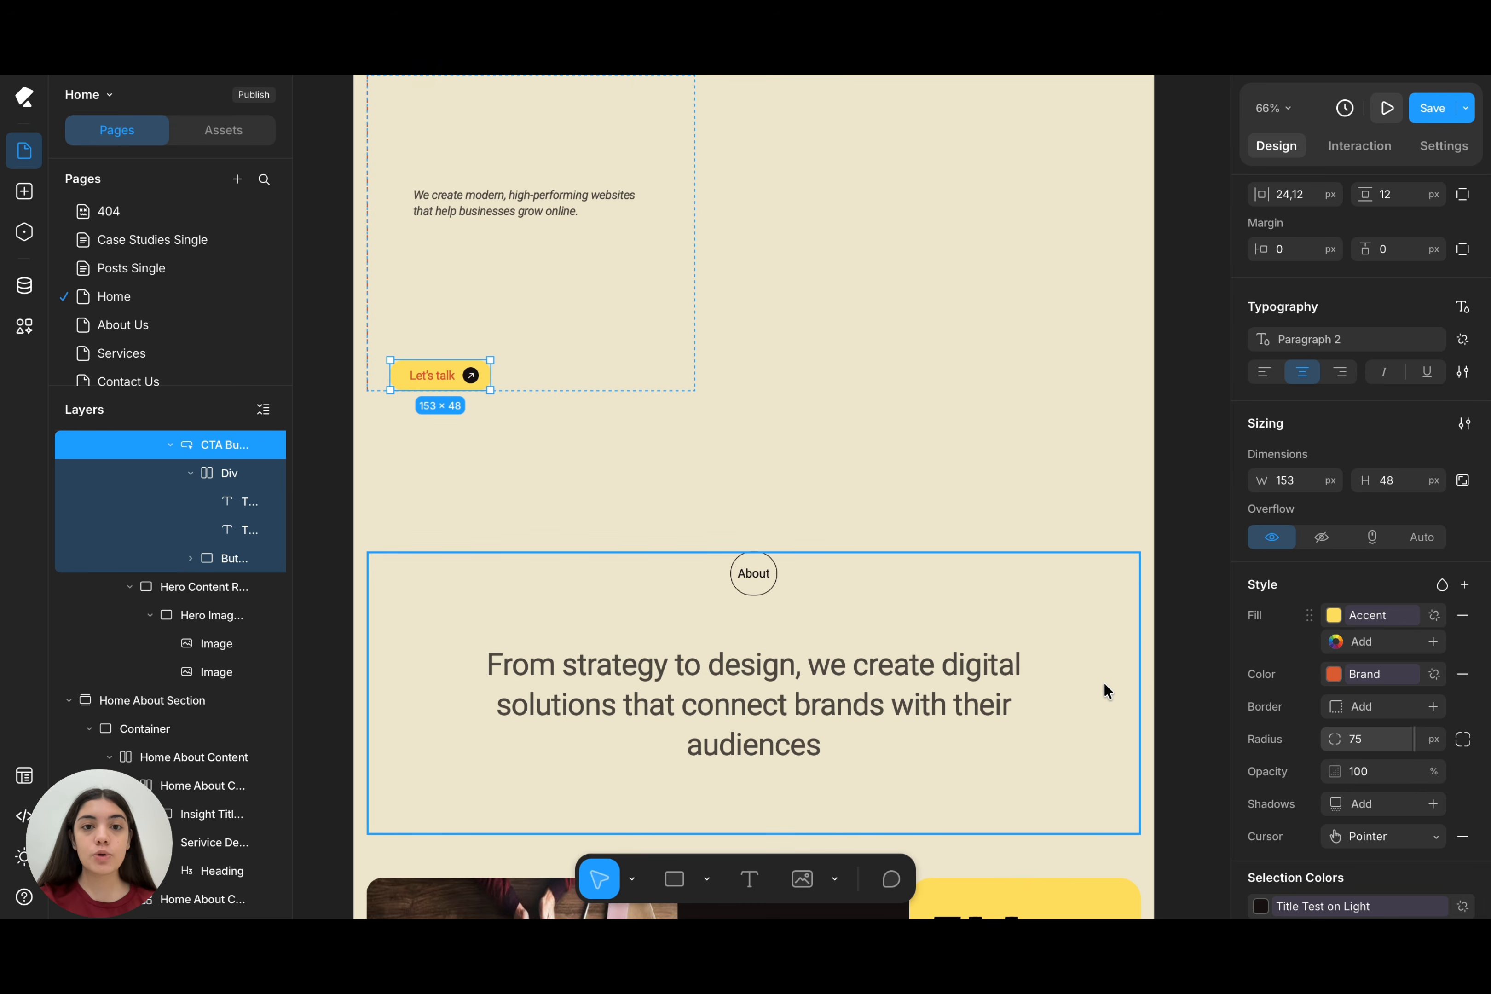
- Set the about heading's padding to 10 px horizontally and 22 px vertically, and its top and bottom margins to 49 px
{"action": "left_click", "coordinate": [1120, 524]}
{"action": "left_click", "coordinate": [1006, 702]}
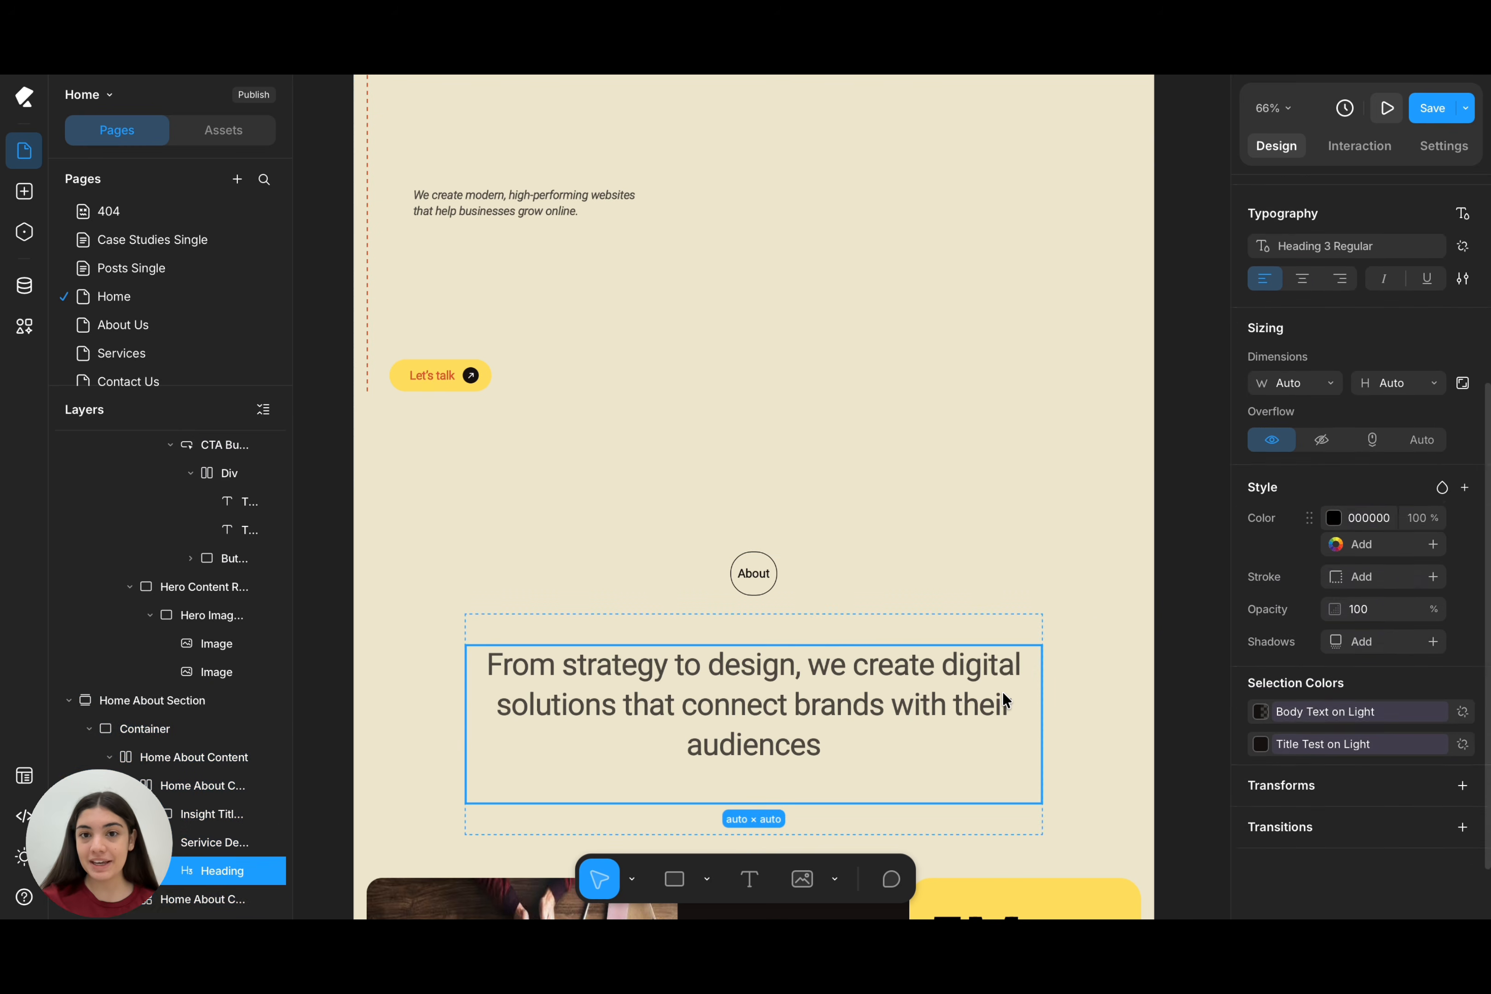
{"action": "scroll", "coordinate": [1353, 430], "scroll_direction": "up", "scroll_amount": 3}
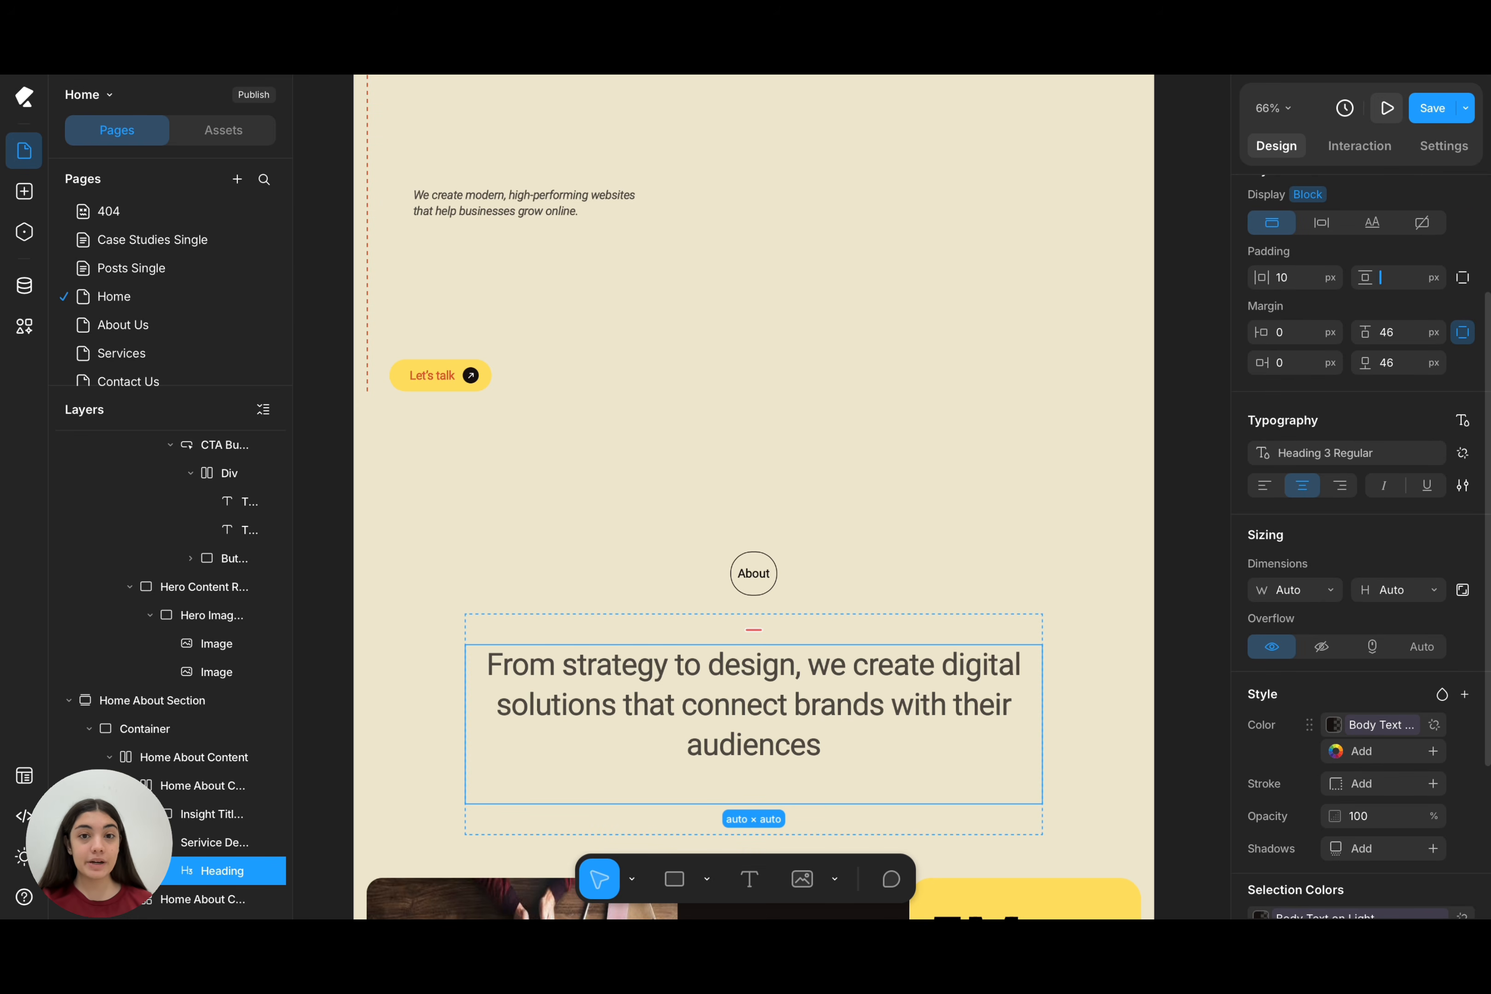
{"action": "type", "text": "22"}
{"action": "scroll", "coordinate": [1111, 643], "scroll_direction": "down", "scroll_amount": 3}
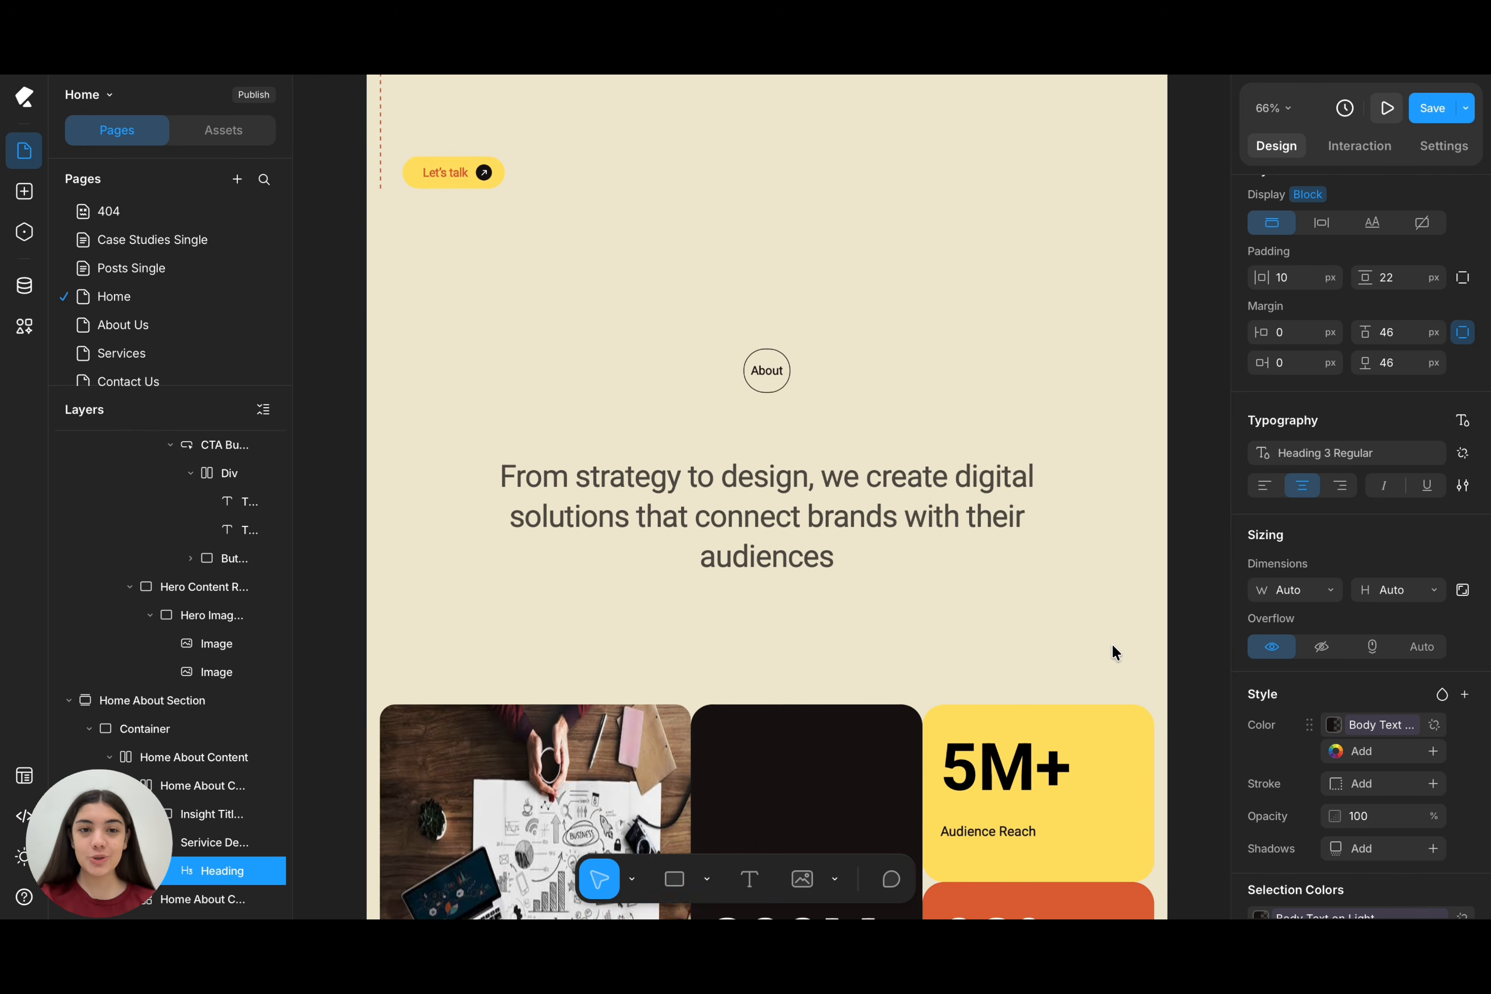
{"action": "scroll", "coordinate": [1112, 645], "scroll_direction": "down", "scroll_amount": 2}
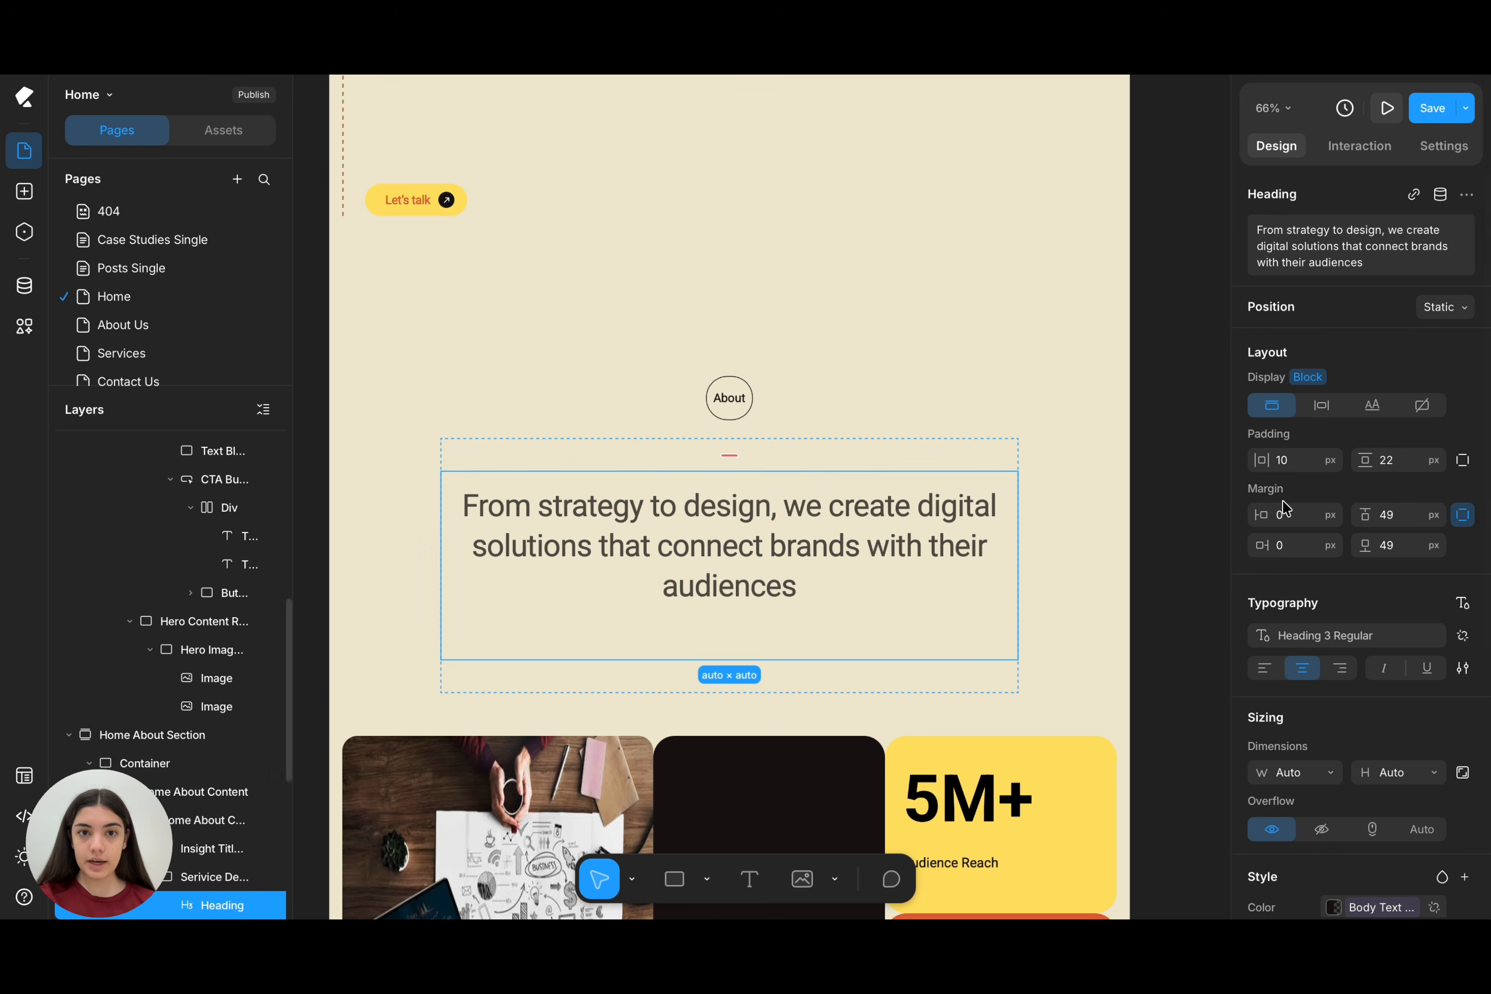
- Review the about heading's remaining style settings and the restyled hero and about sections of the Home page
{"action": "scroll", "coordinate": [1303, 572], "scroll_direction": "down", "scroll_amount": 1}
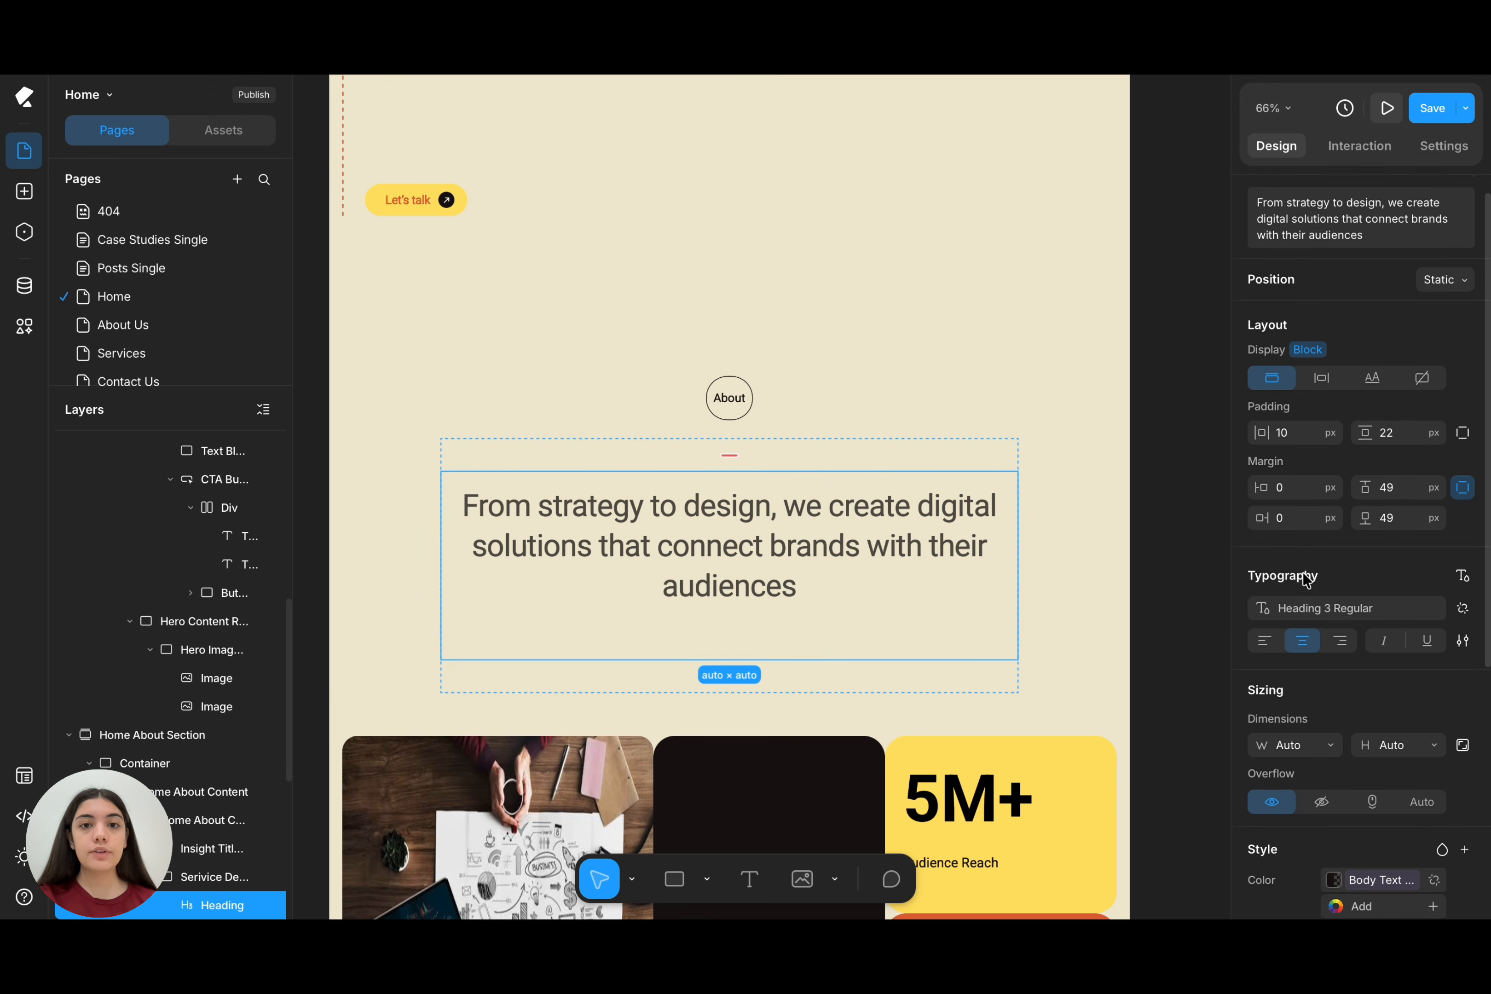
{"action": "scroll", "coordinate": [1306, 580], "scroll_direction": "down", "scroll_amount": 6}
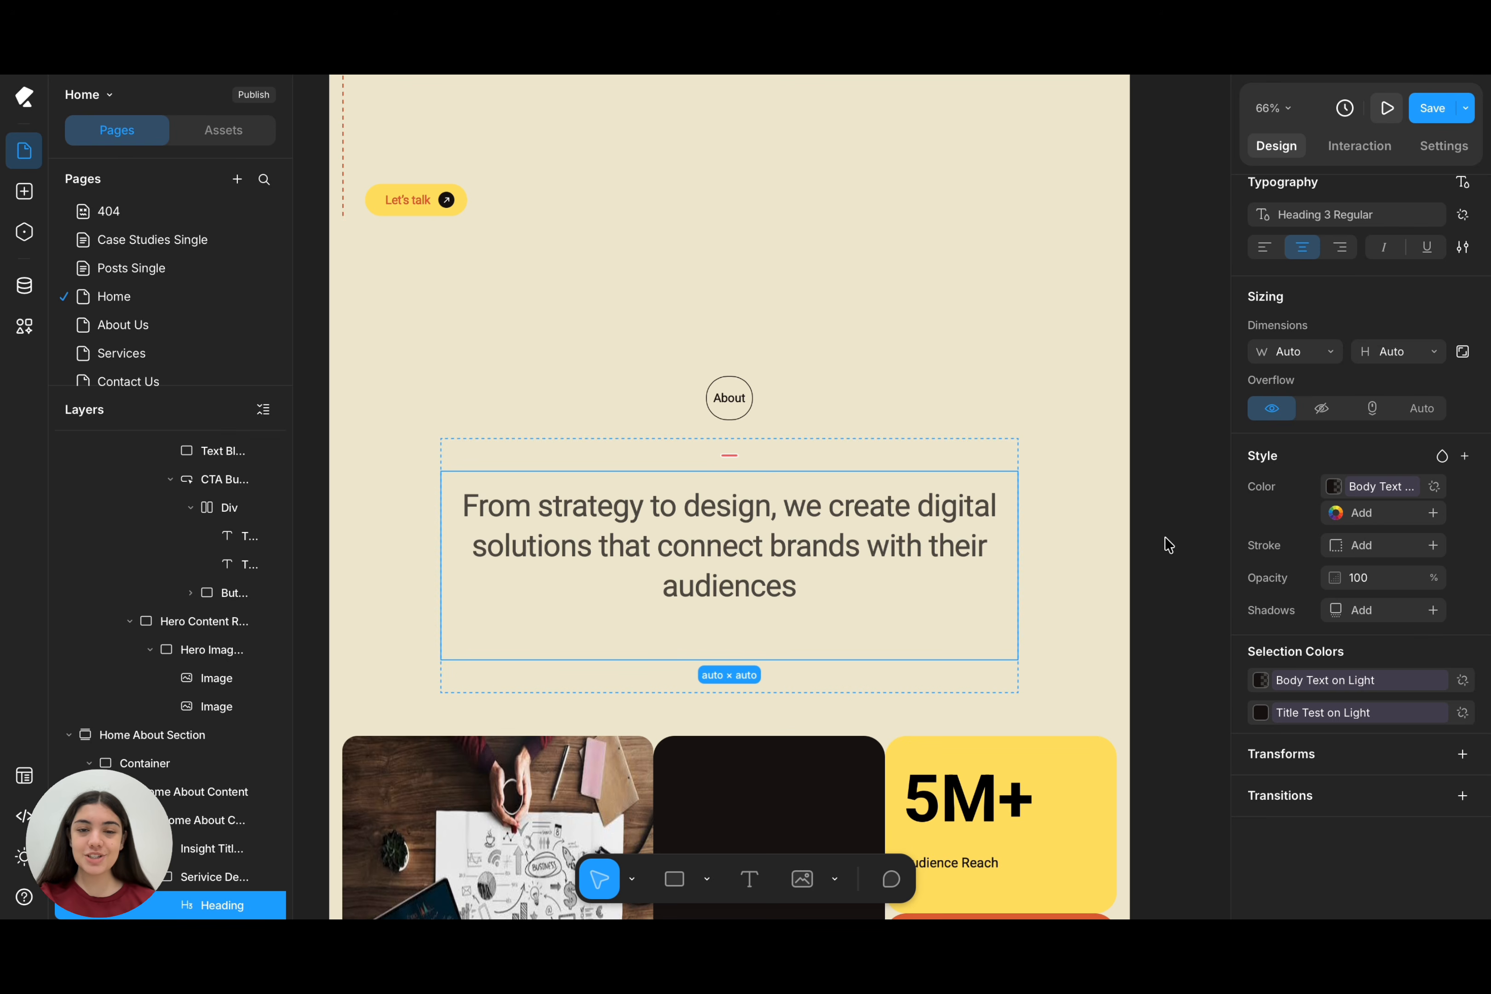
{"action": "scroll", "coordinate": [1167, 546], "scroll_direction": "up", "scroll_amount": 10}
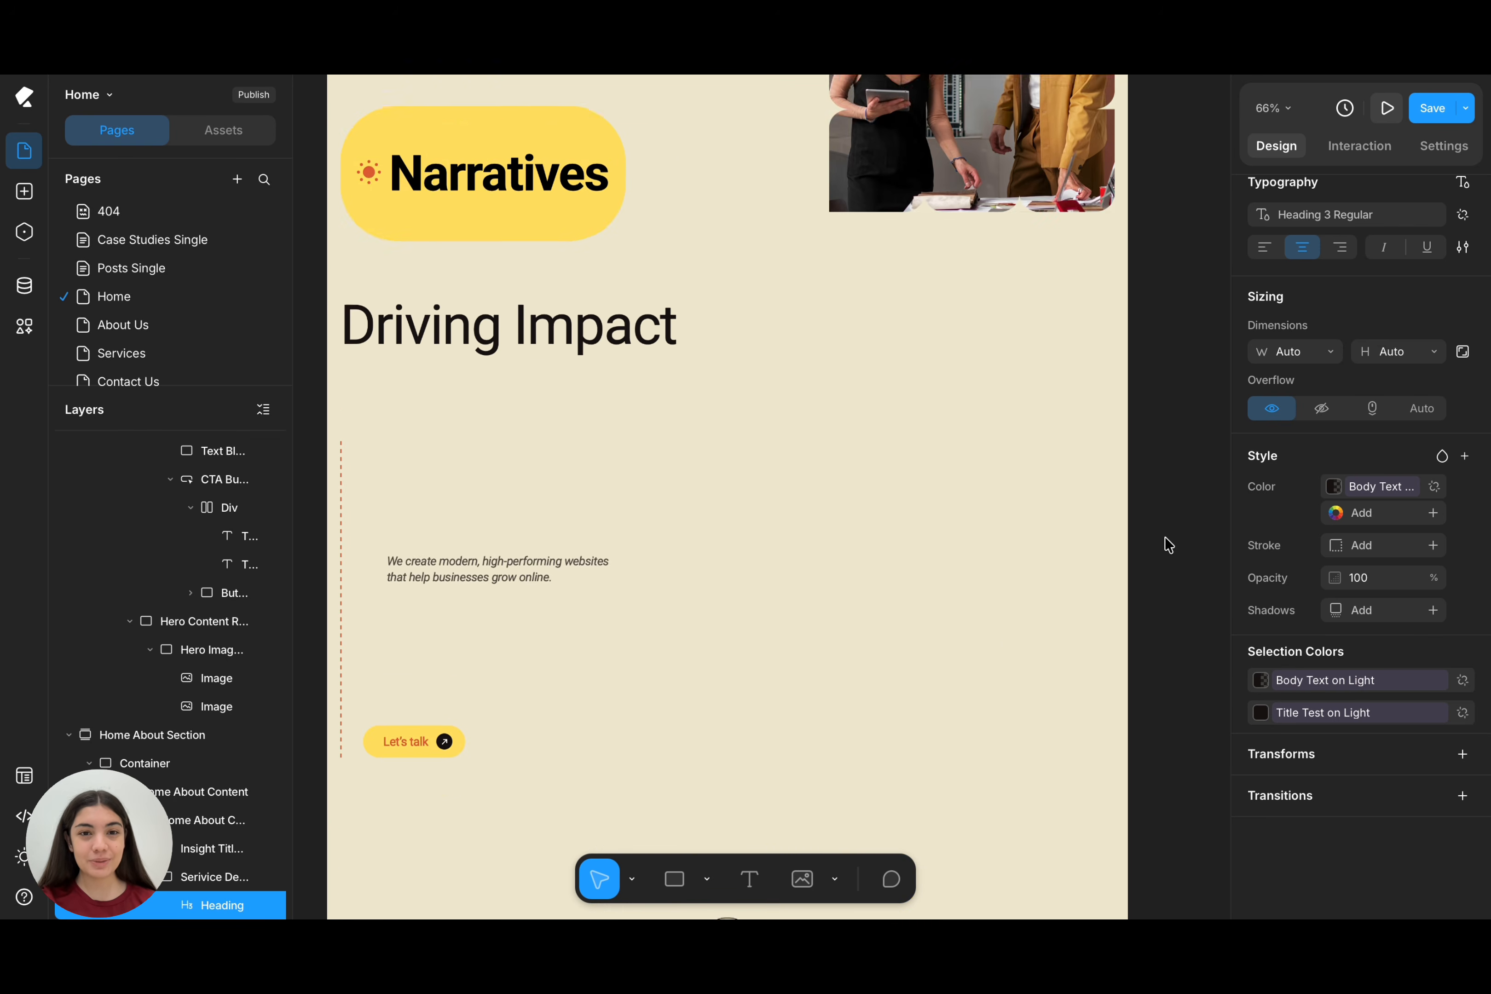
{"action": "scroll", "coordinate": [1167, 546], "scroll_direction": "up", "scroll_amount": 2}
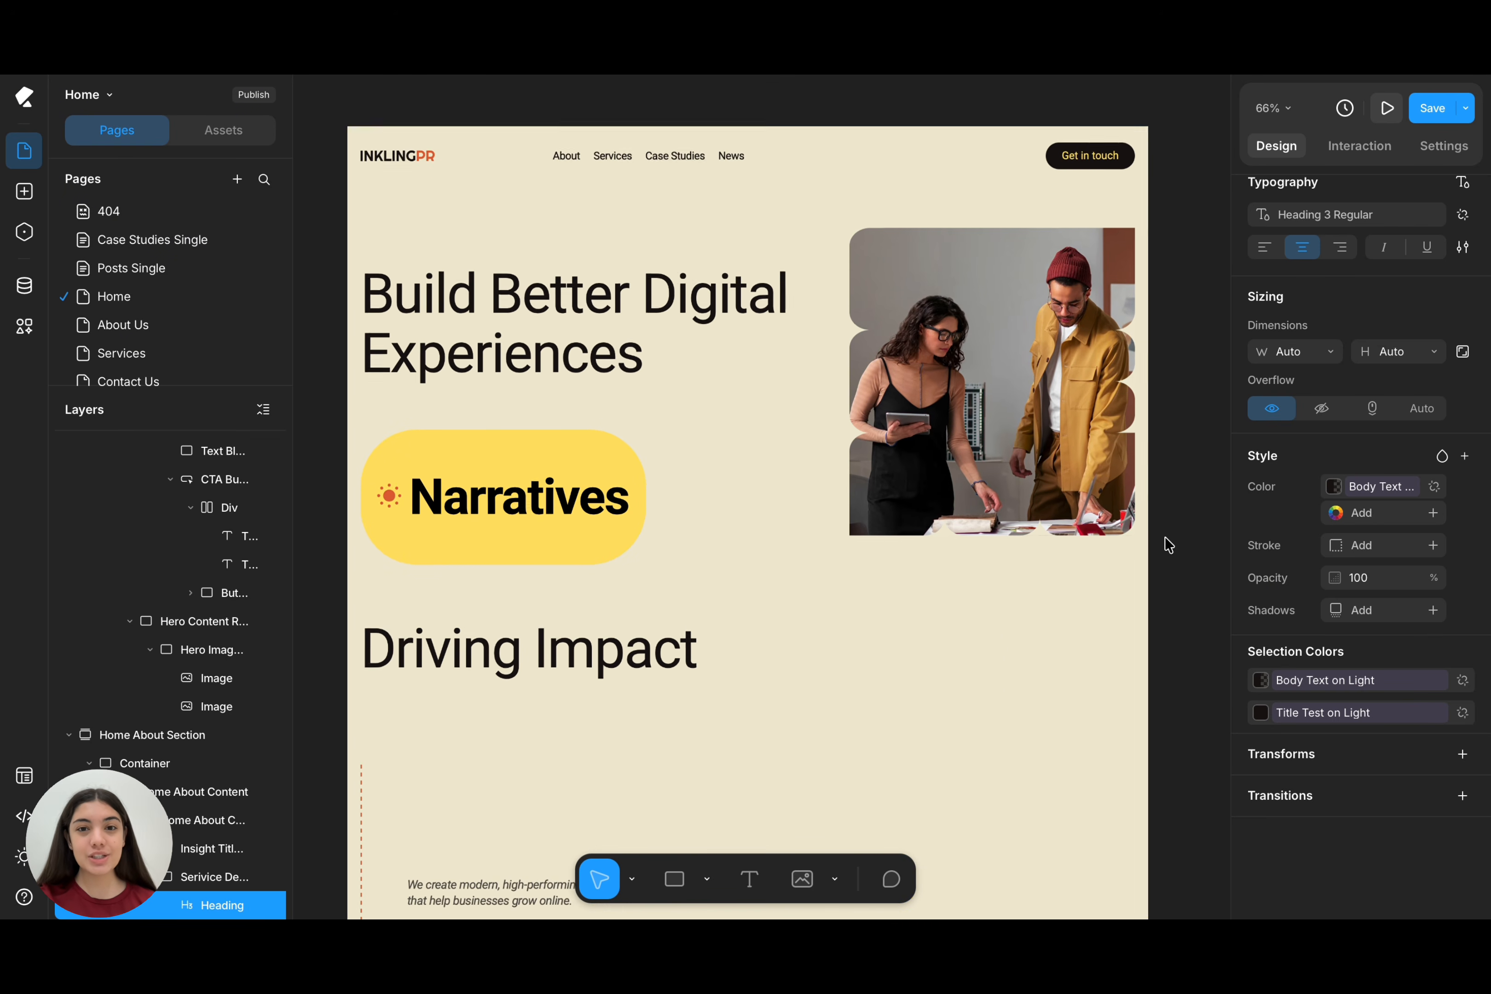
{"action": "scroll", "coordinate": [1168, 546], "scroll_direction": "down", "scroll_amount": 5}
{"action": "scroll", "coordinate": [1165, 542], "scroll_direction": "down", "scroll_amount": 12}
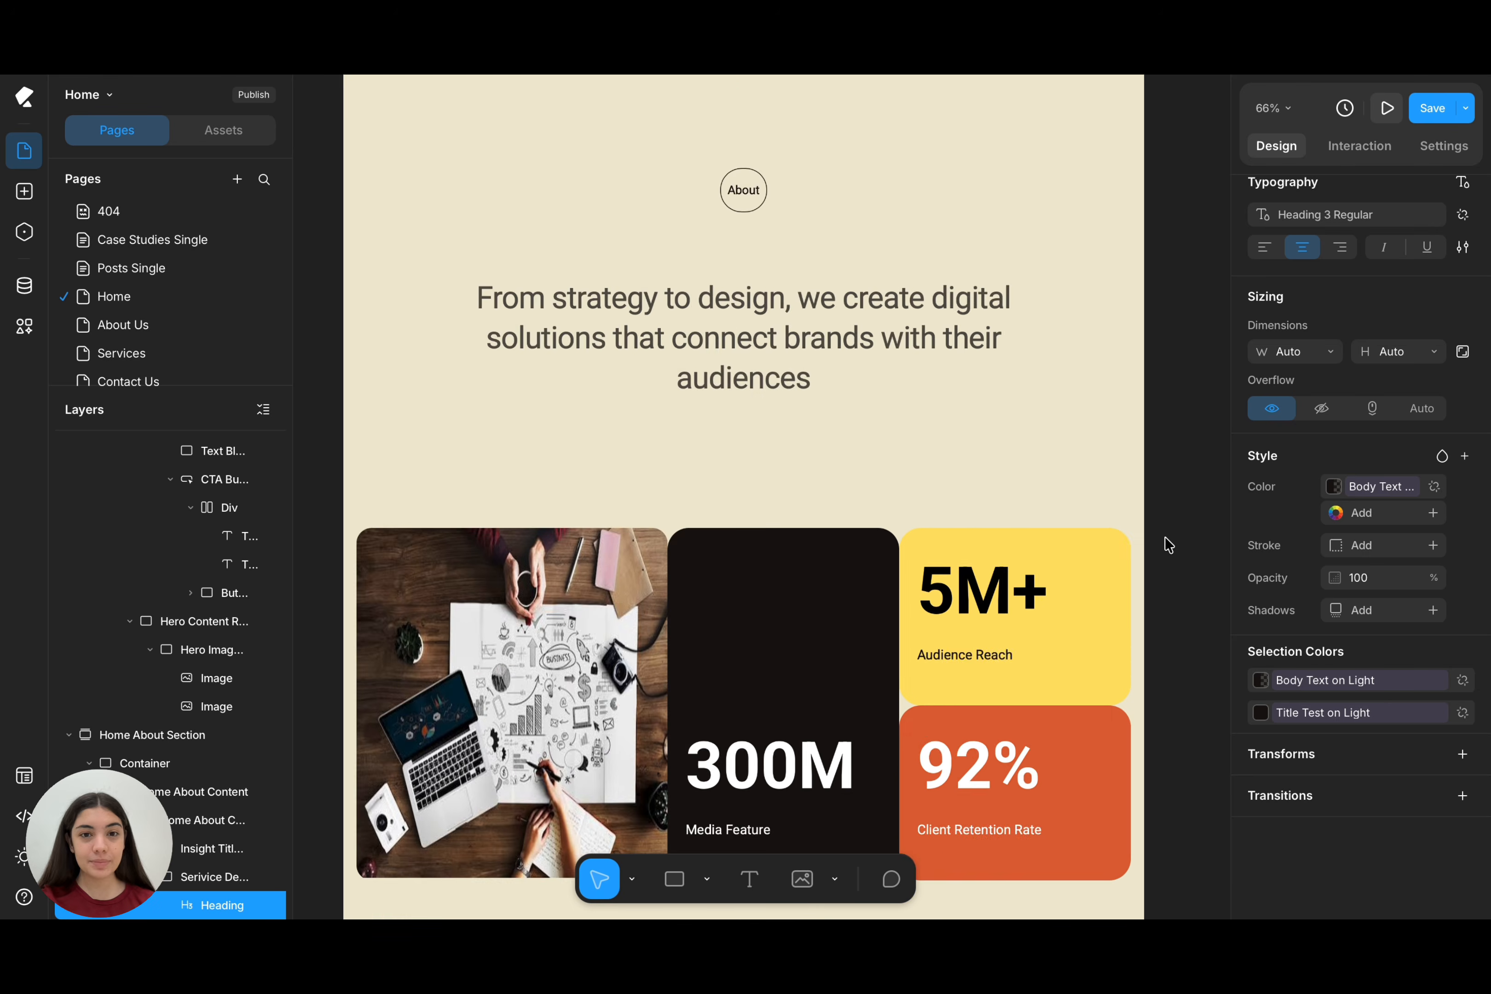
{"action": "scroll", "coordinate": [1168, 544], "scroll_direction": "up", "scroll_amount": 12}
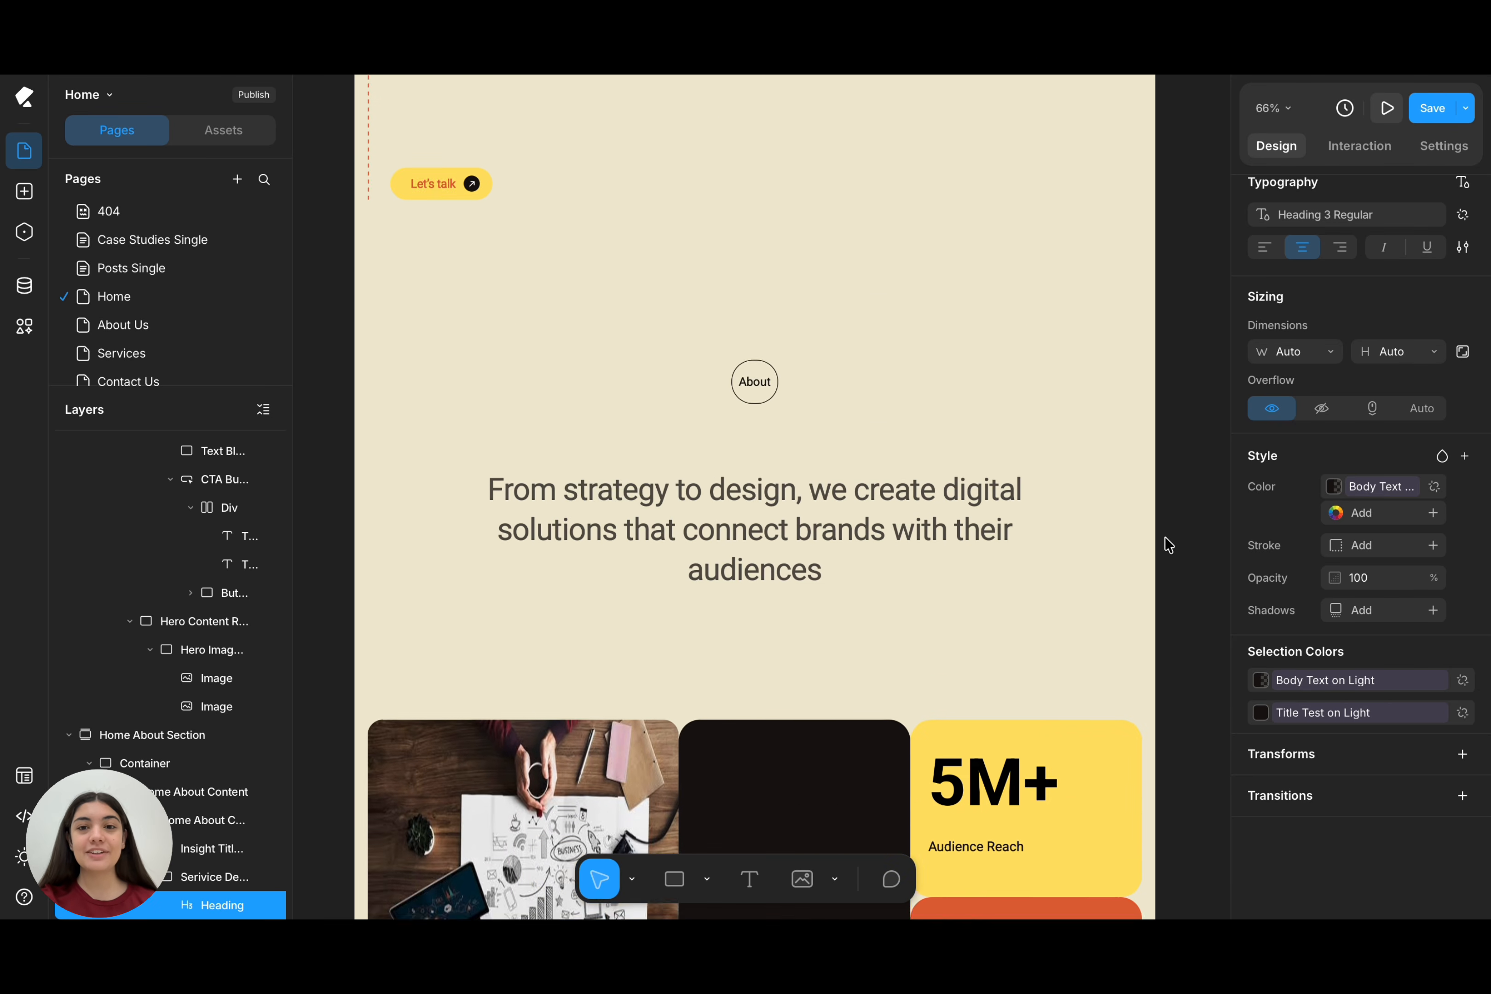
{"action": "scroll", "coordinate": [1164, 537], "scroll_direction": "up", "scroll_amount": 2}
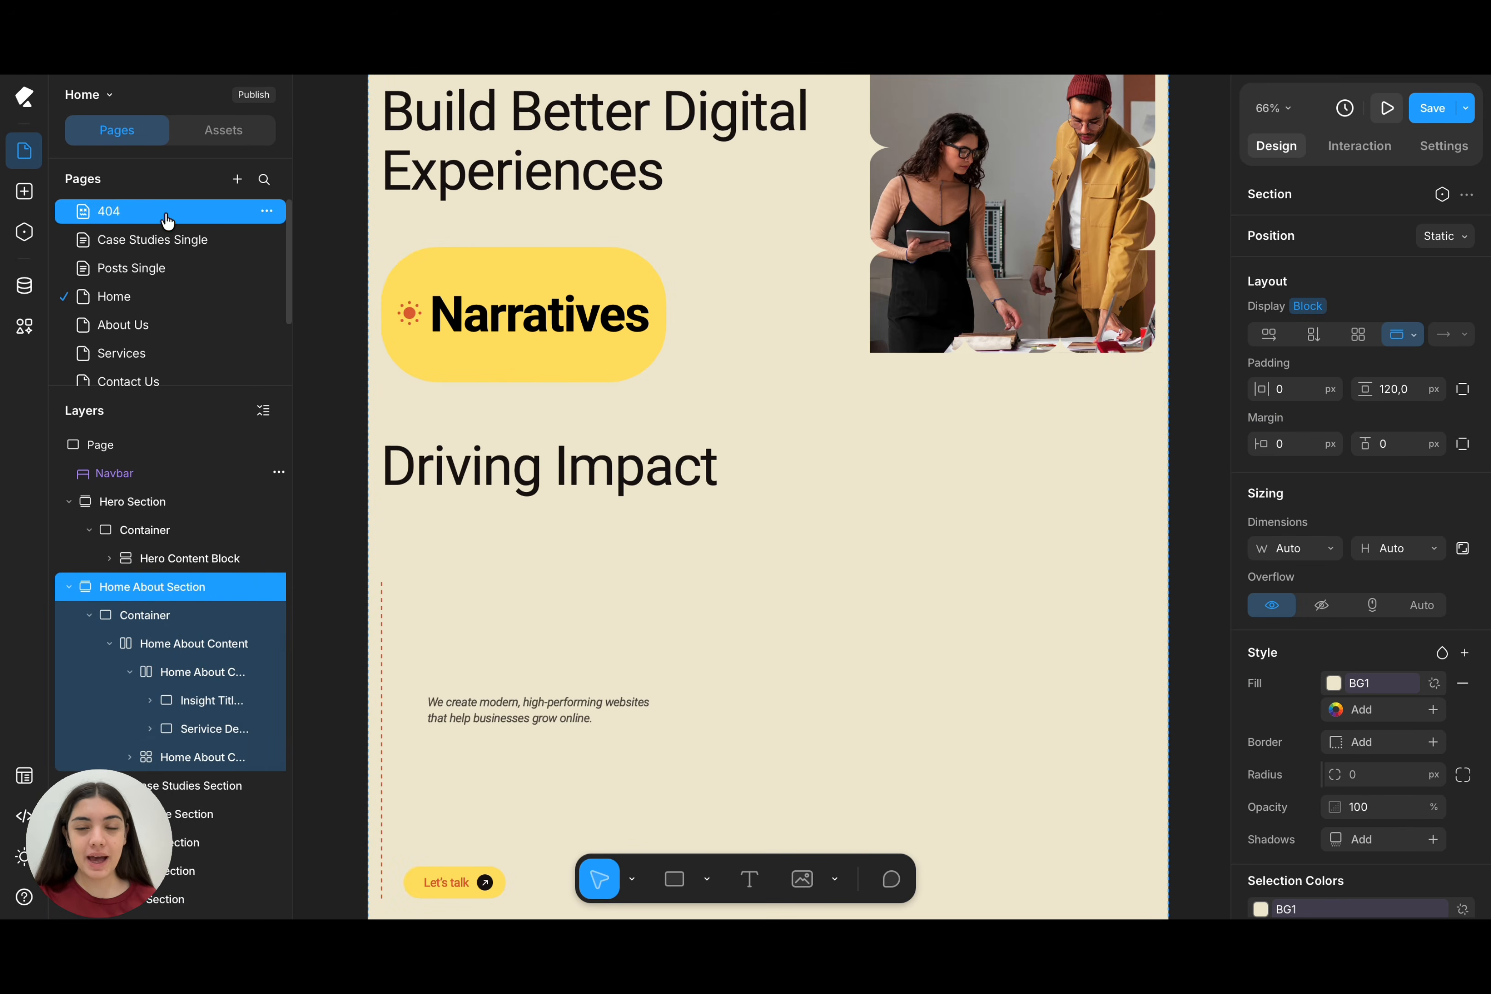
- Insert the light pre-built Comment form at the end of the Home About Section
{"action": "left_click", "coordinate": [24, 191]}
{"action": "left_click", "coordinate": [156, 409]}
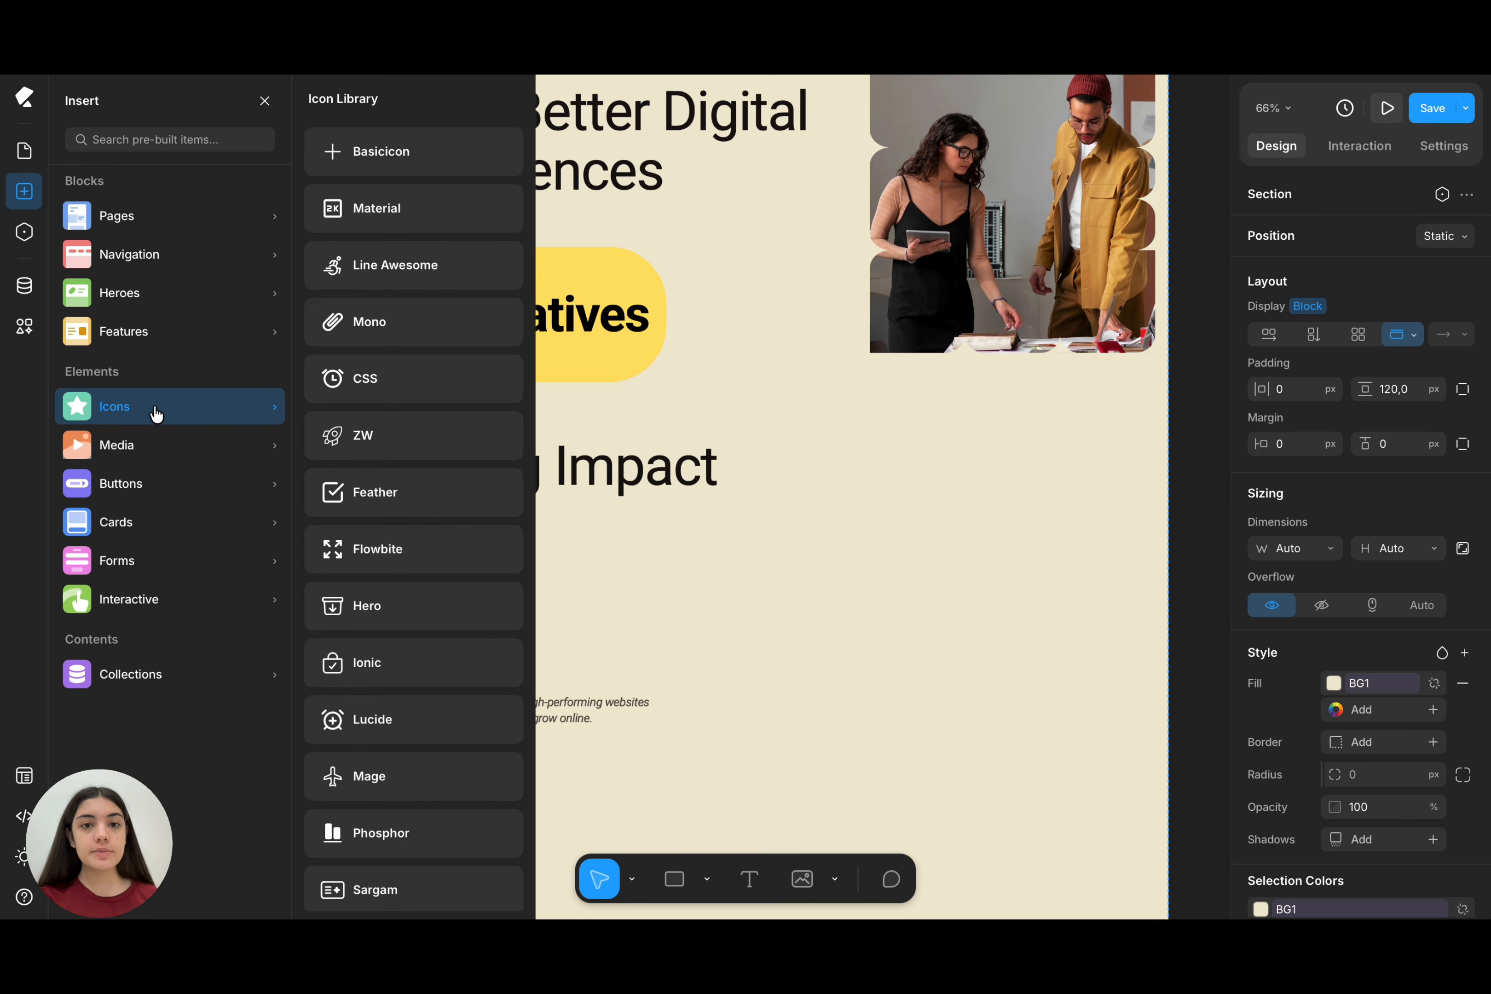
{"action": "left_click", "coordinate": [136, 563]}
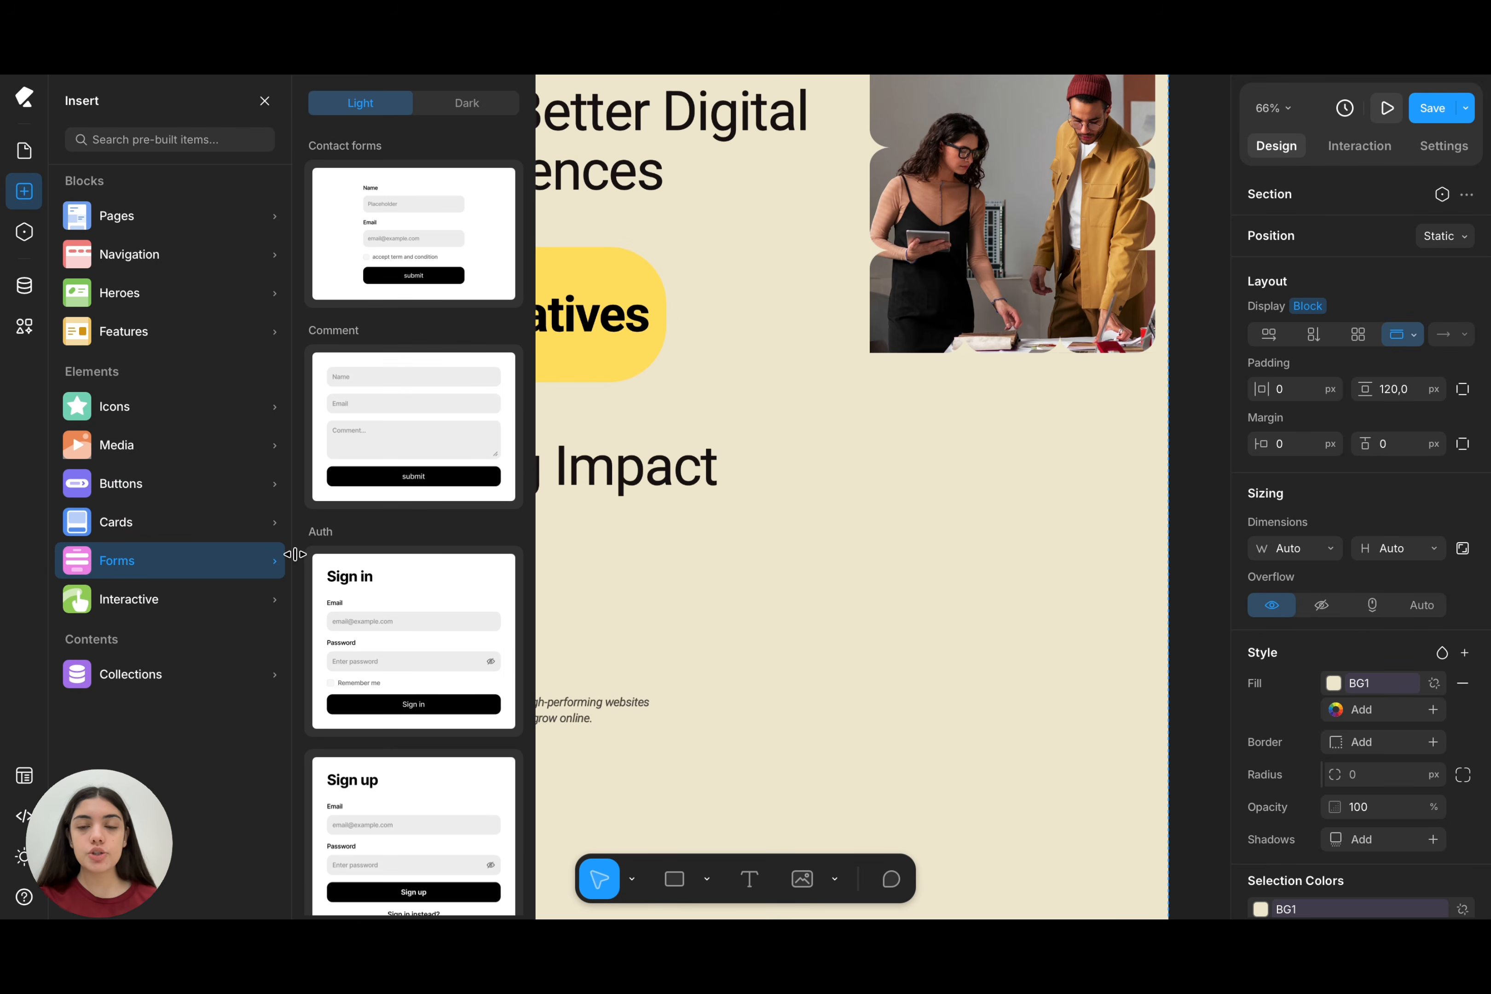
{"action": "scroll", "coordinate": [367, 565], "scroll_direction": "down", "scroll_amount": 5}
{"action": "scroll", "coordinate": [369, 561], "scroll_direction": "down", "scroll_amount": 2}
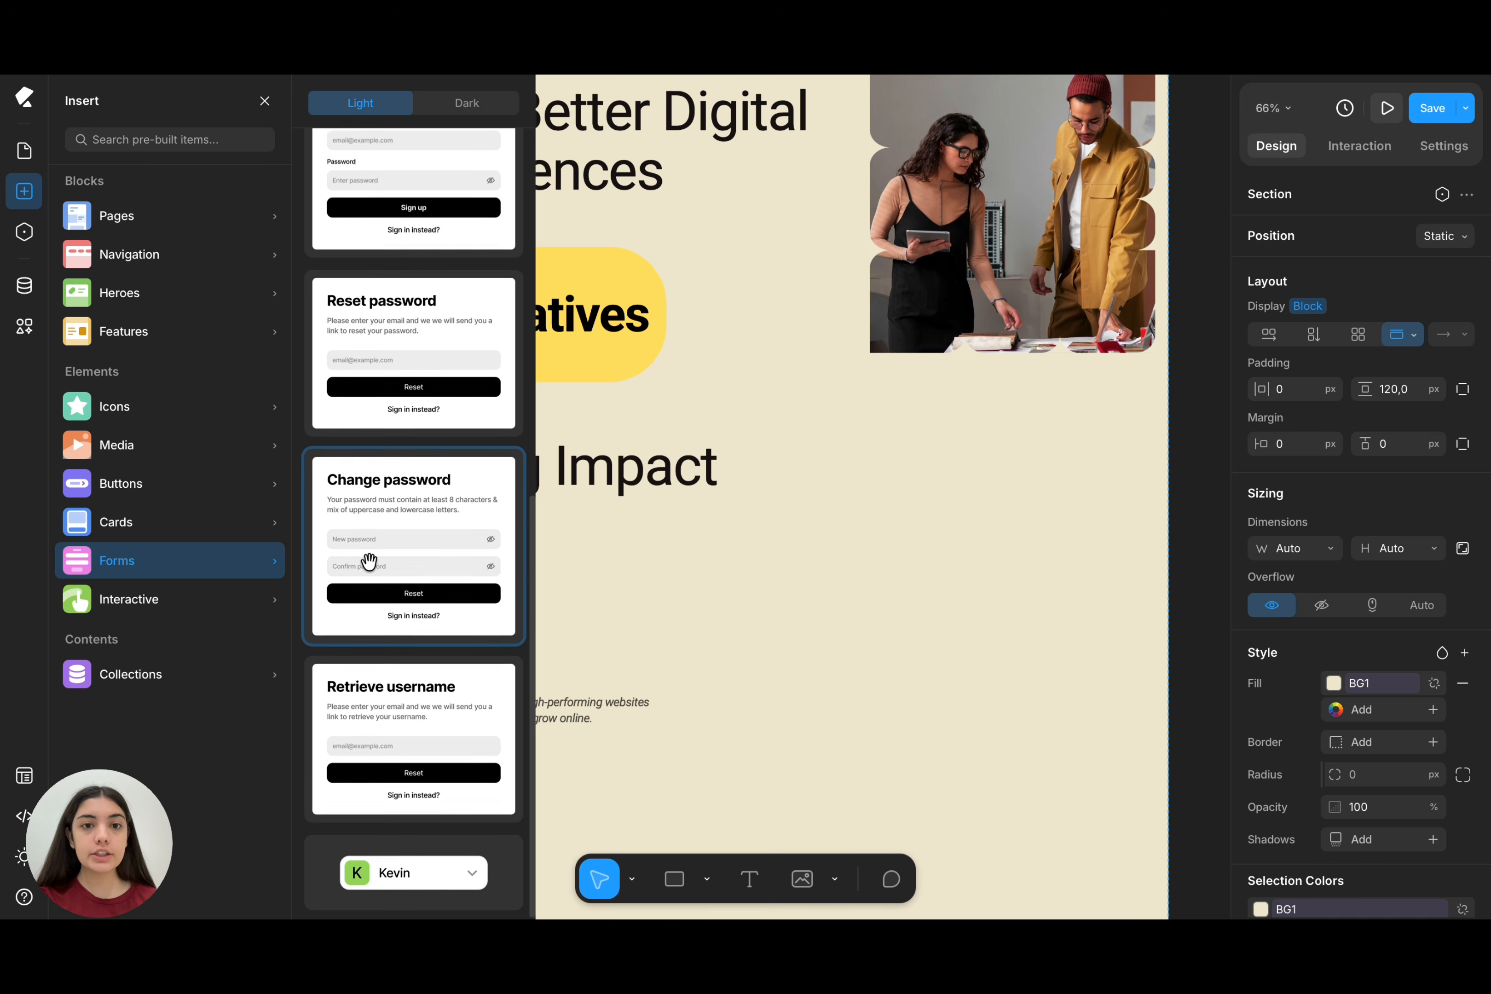
{"action": "scroll", "coordinate": [369, 562], "scroll_direction": "up", "scroll_amount": 8}
{"action": "scroll", "coordinate": [369, 562], "scroll_direction": "up", "scroll_amount": 3}
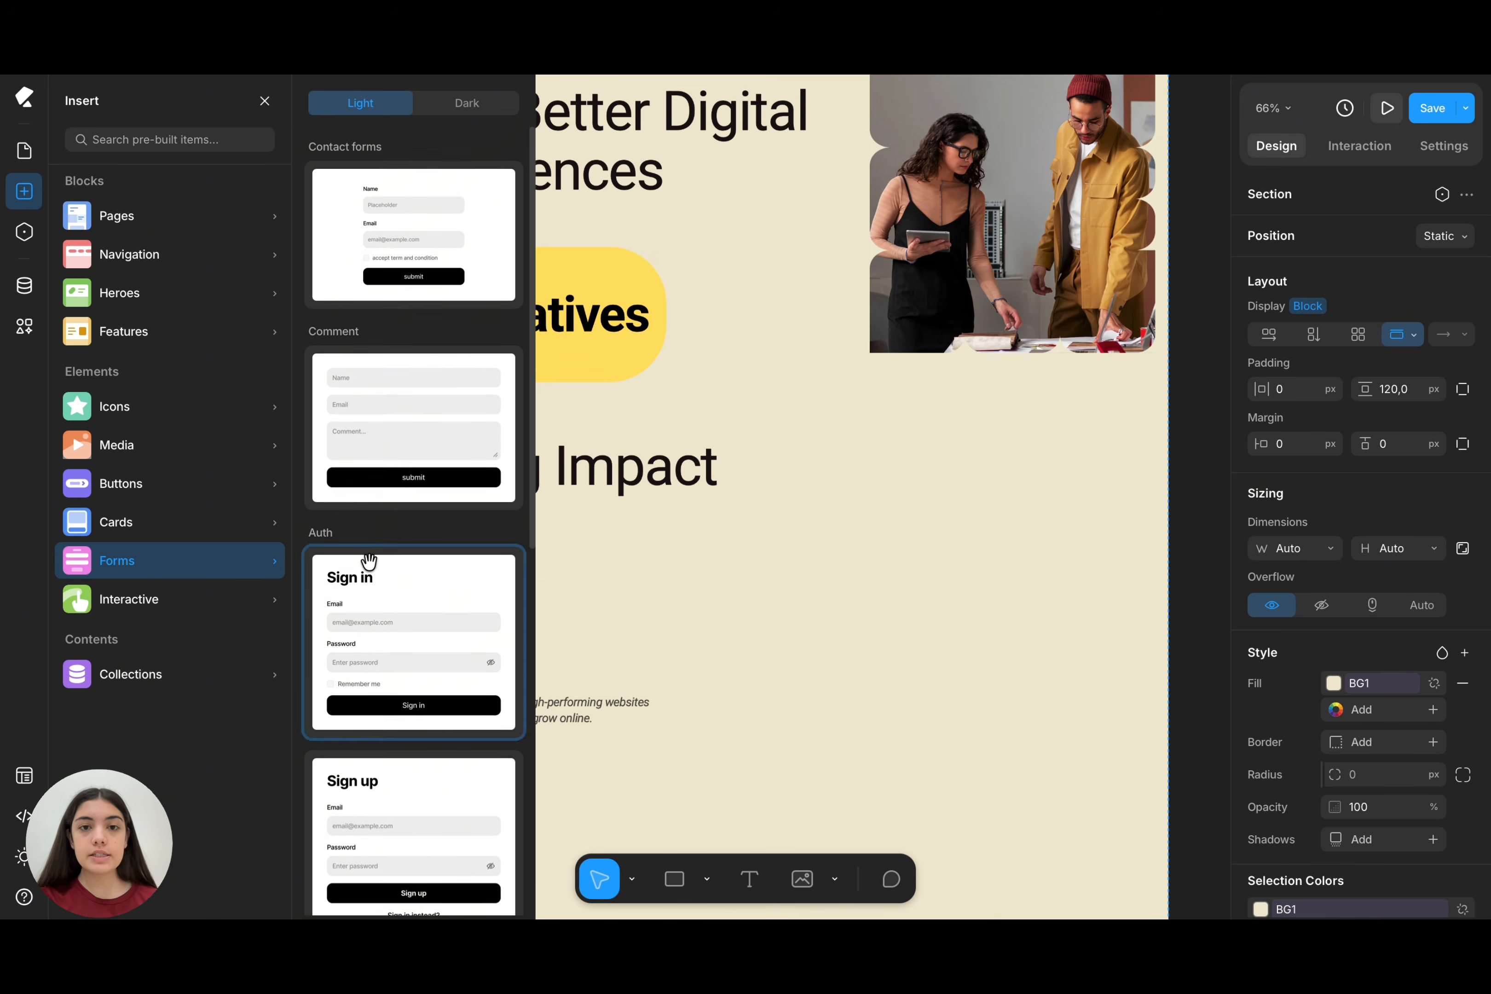
{"action": "left_click", "coordinate": [436, 420]}
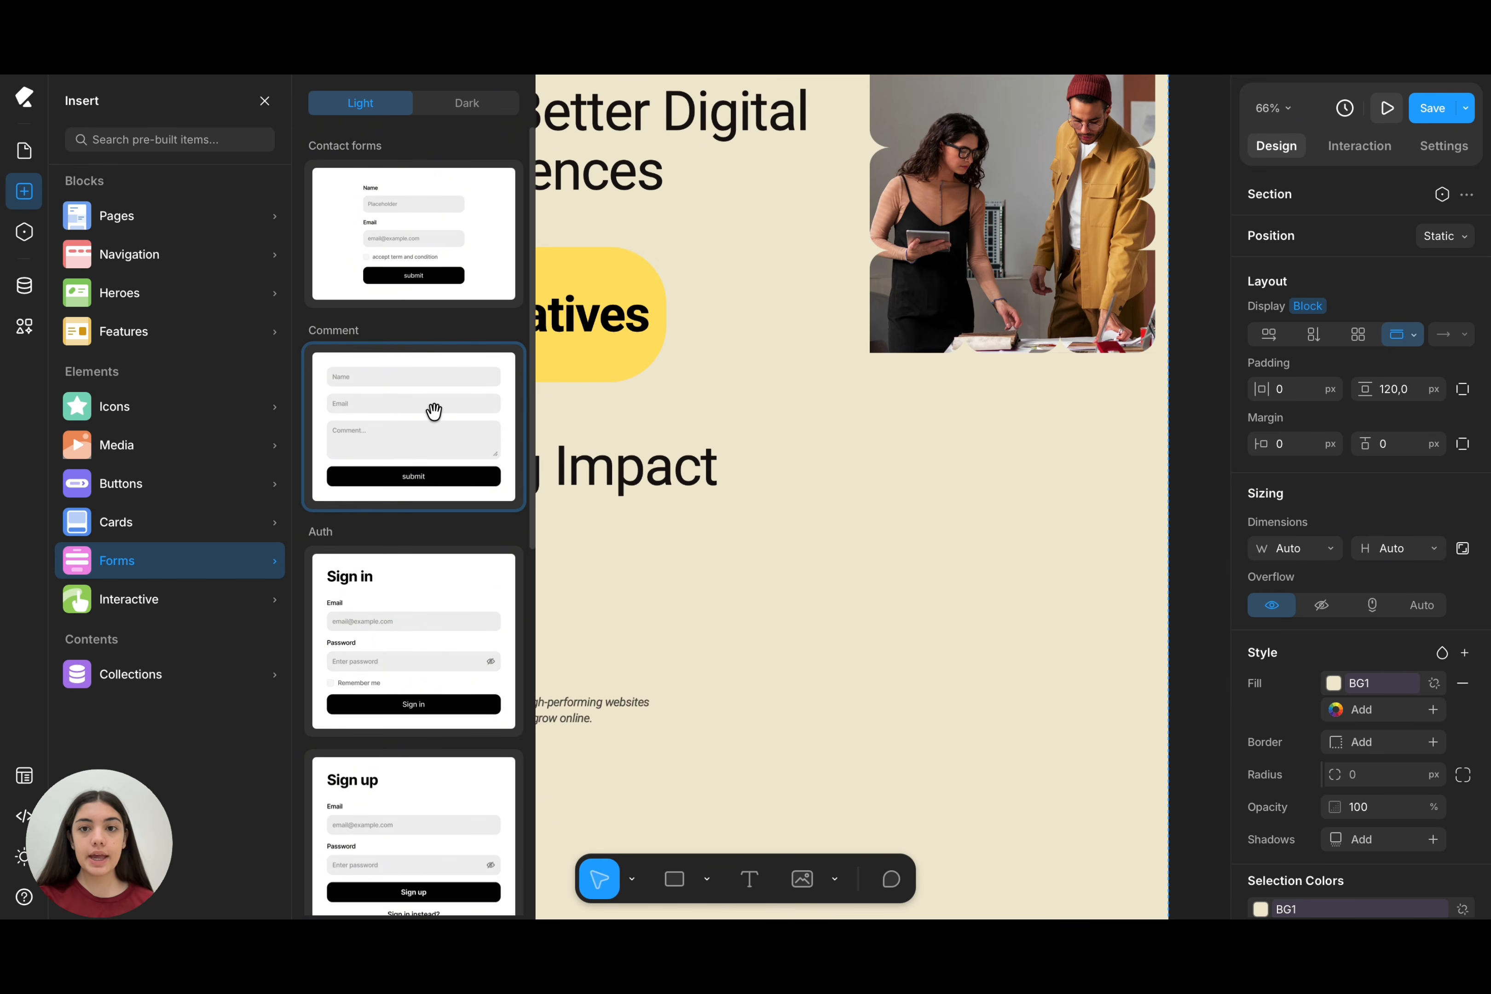
{"action": "scroll", "coordinate": [797, 480], "scroll_direction": "down", "scroll_amount": 5}
{"action": "scroll", "coordinate": [798, 479], "scroll_direction": "down", "scroll_amount": 10}
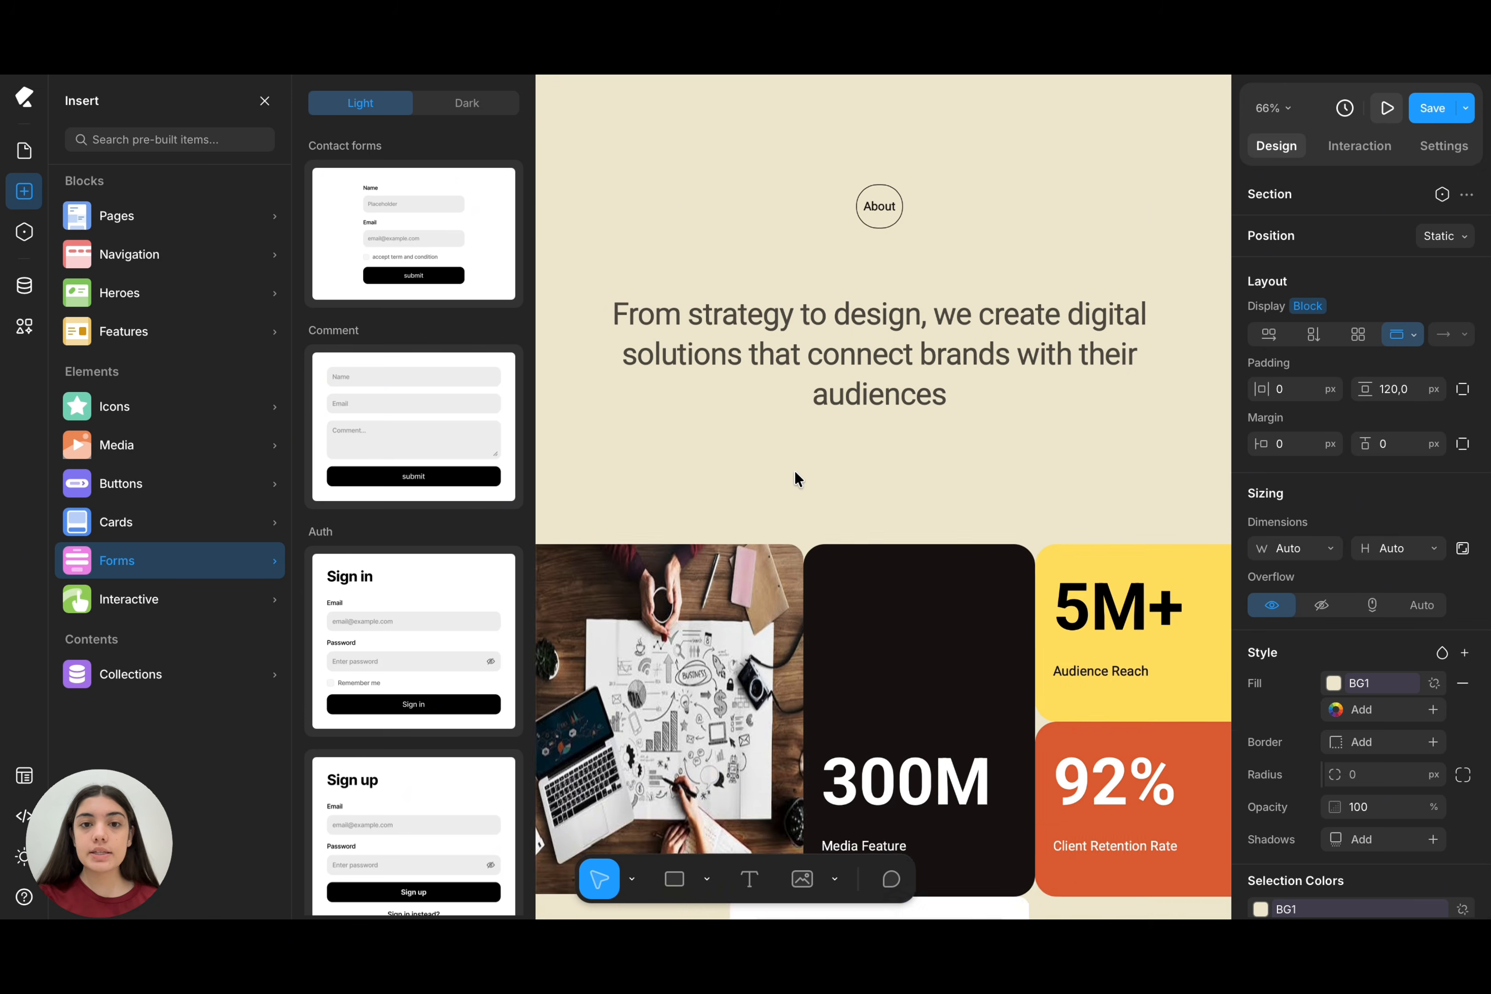
{"action": "left_click_drag", "start_coordinate": [1017, 410], "coordinate": [1016, 459]}
- Move the comment form directly beneath the about heading, above the photo and statistics cards
{"action": "scroll", "coordinate": [1016, 459], "scroll_direction": "up", "scroll_amount": 3}
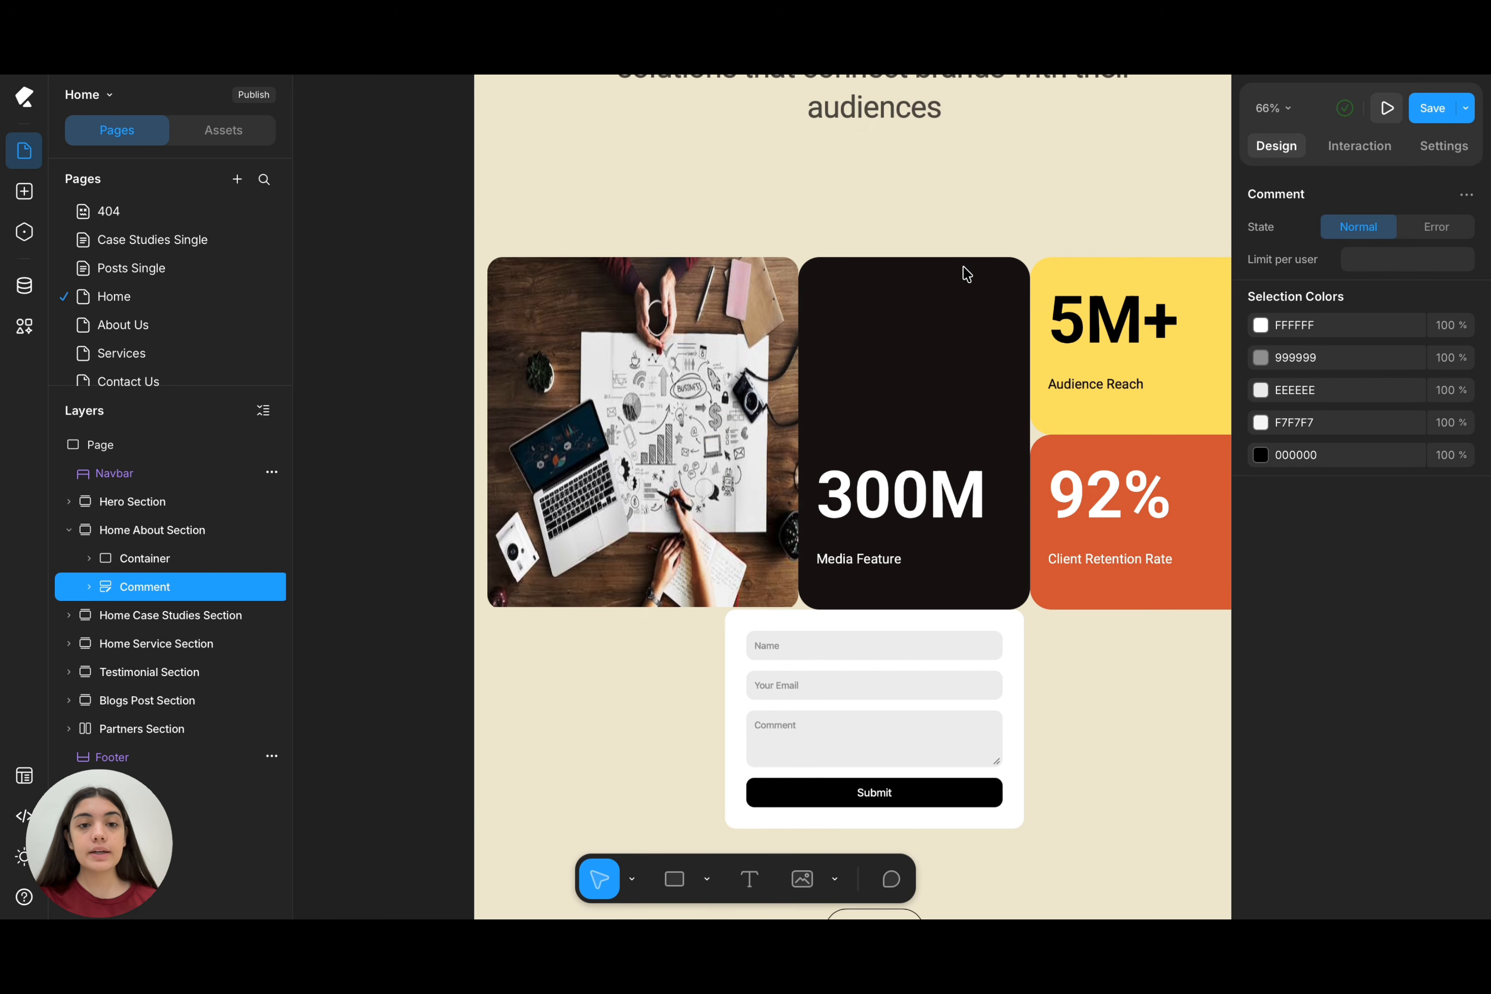
{"action": "left_click_drag", "start_coordinate": [1010, 673], "coordinate": [974, 220]}
{"action": "scroll", "coordinate": [973, 213], "scroll_direction": "up", "scroll_amount": 2}
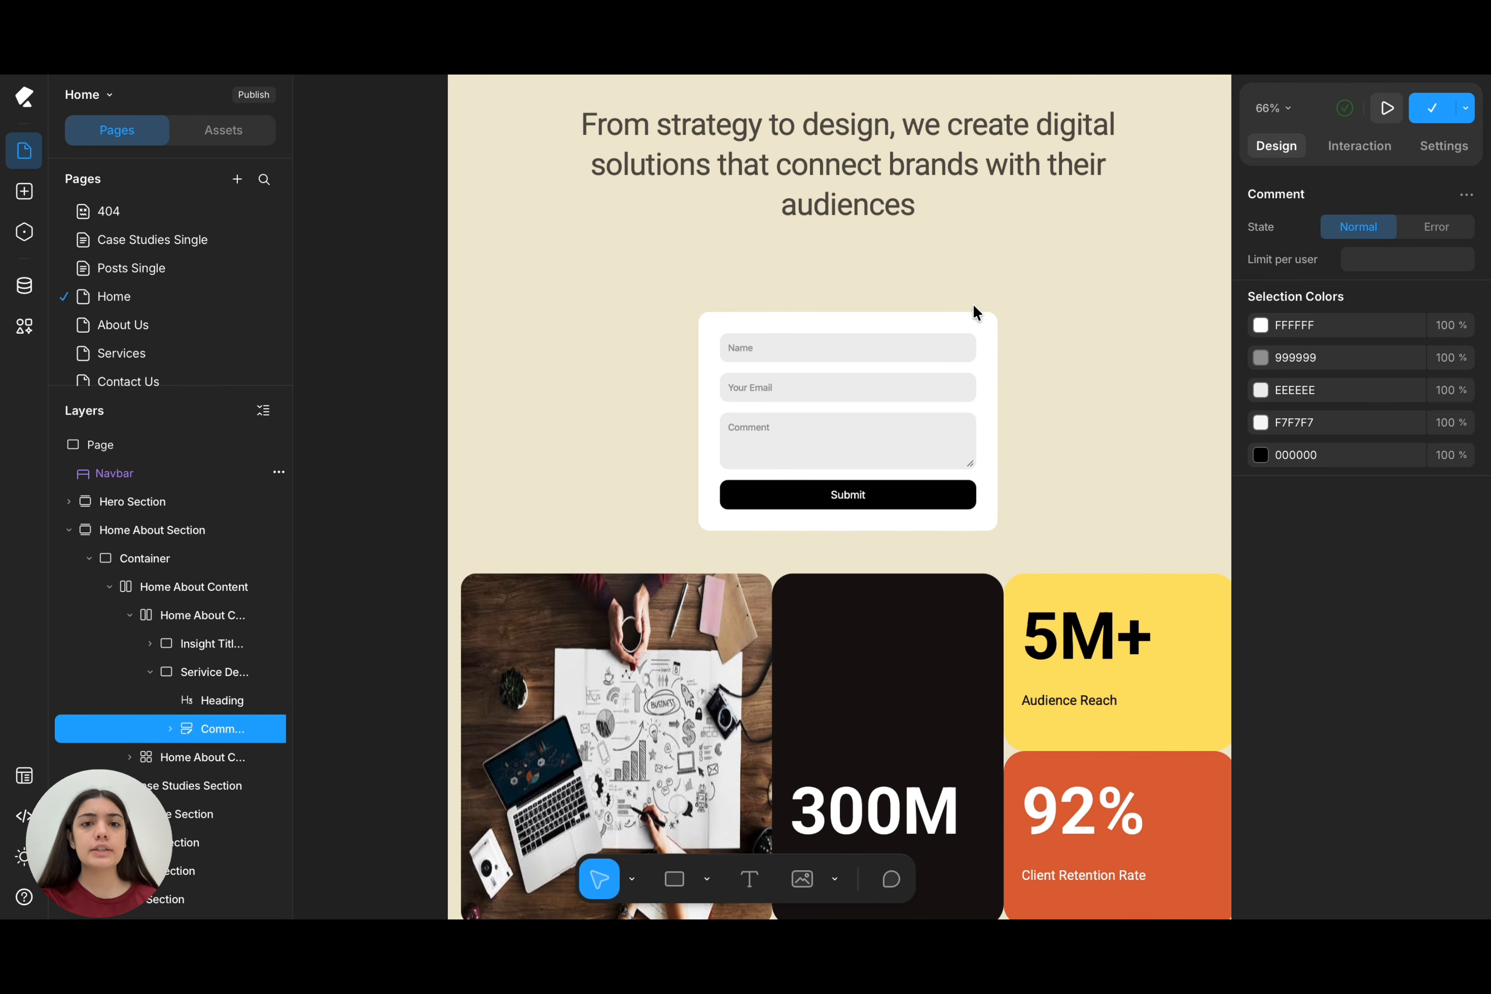
- Replace the comment form's white FFFFFF color with the BG2 color
{"action": "left_click", "coordinate": [1260, 325]}
{"action": "left_click", "coordinate": [961, 705]}
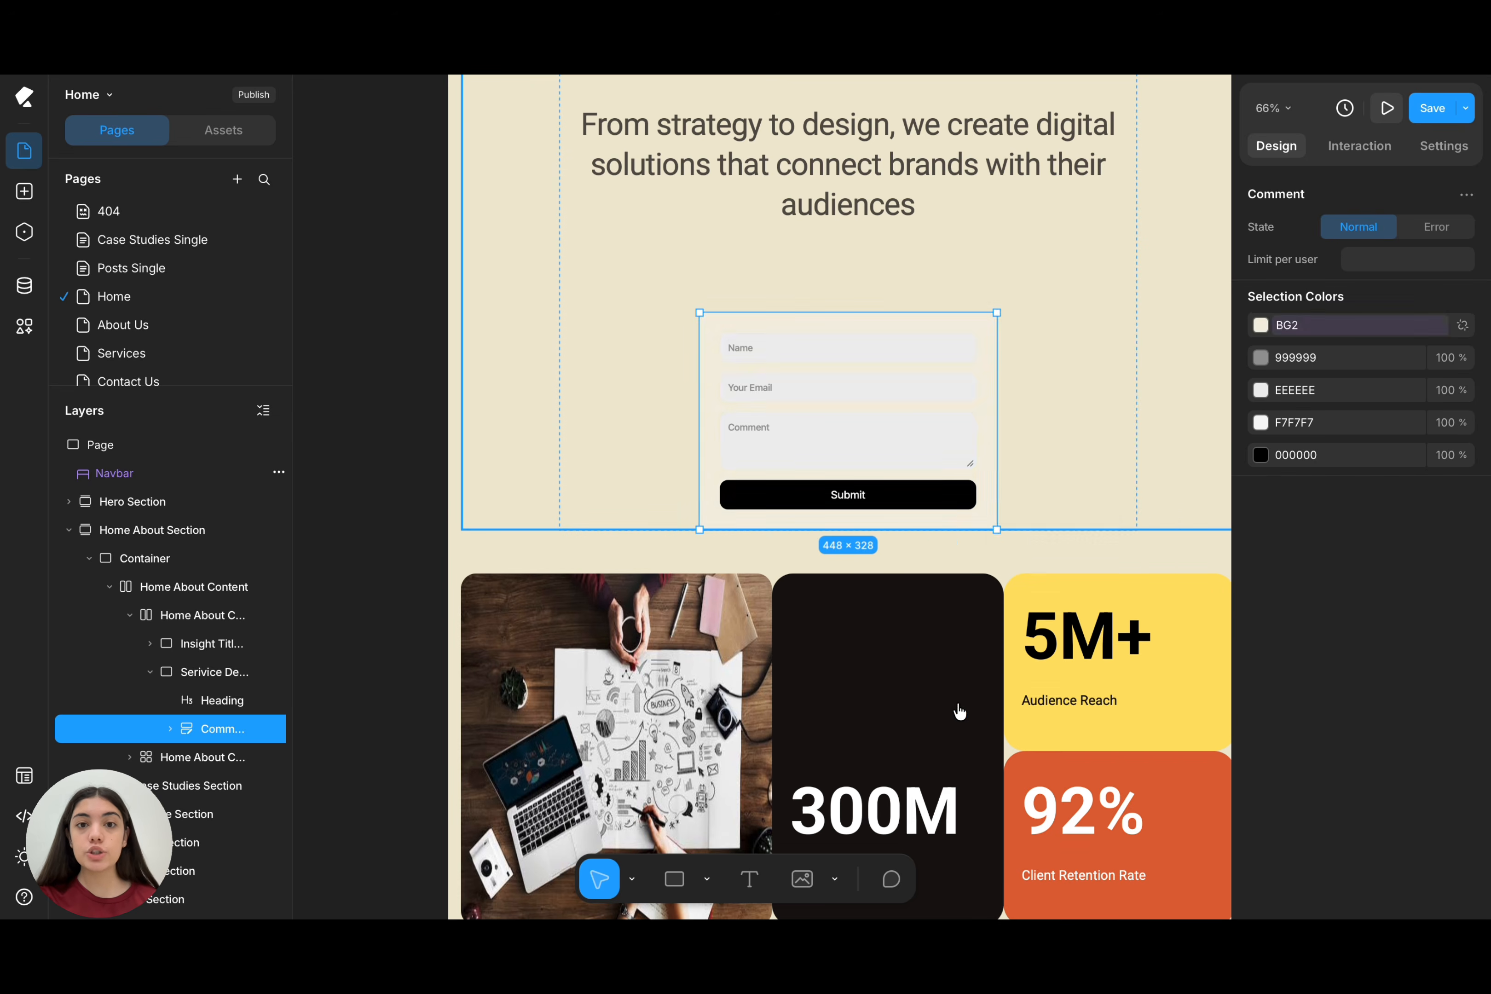
{"action": "left_click", "coordinate": [1214, 400]}
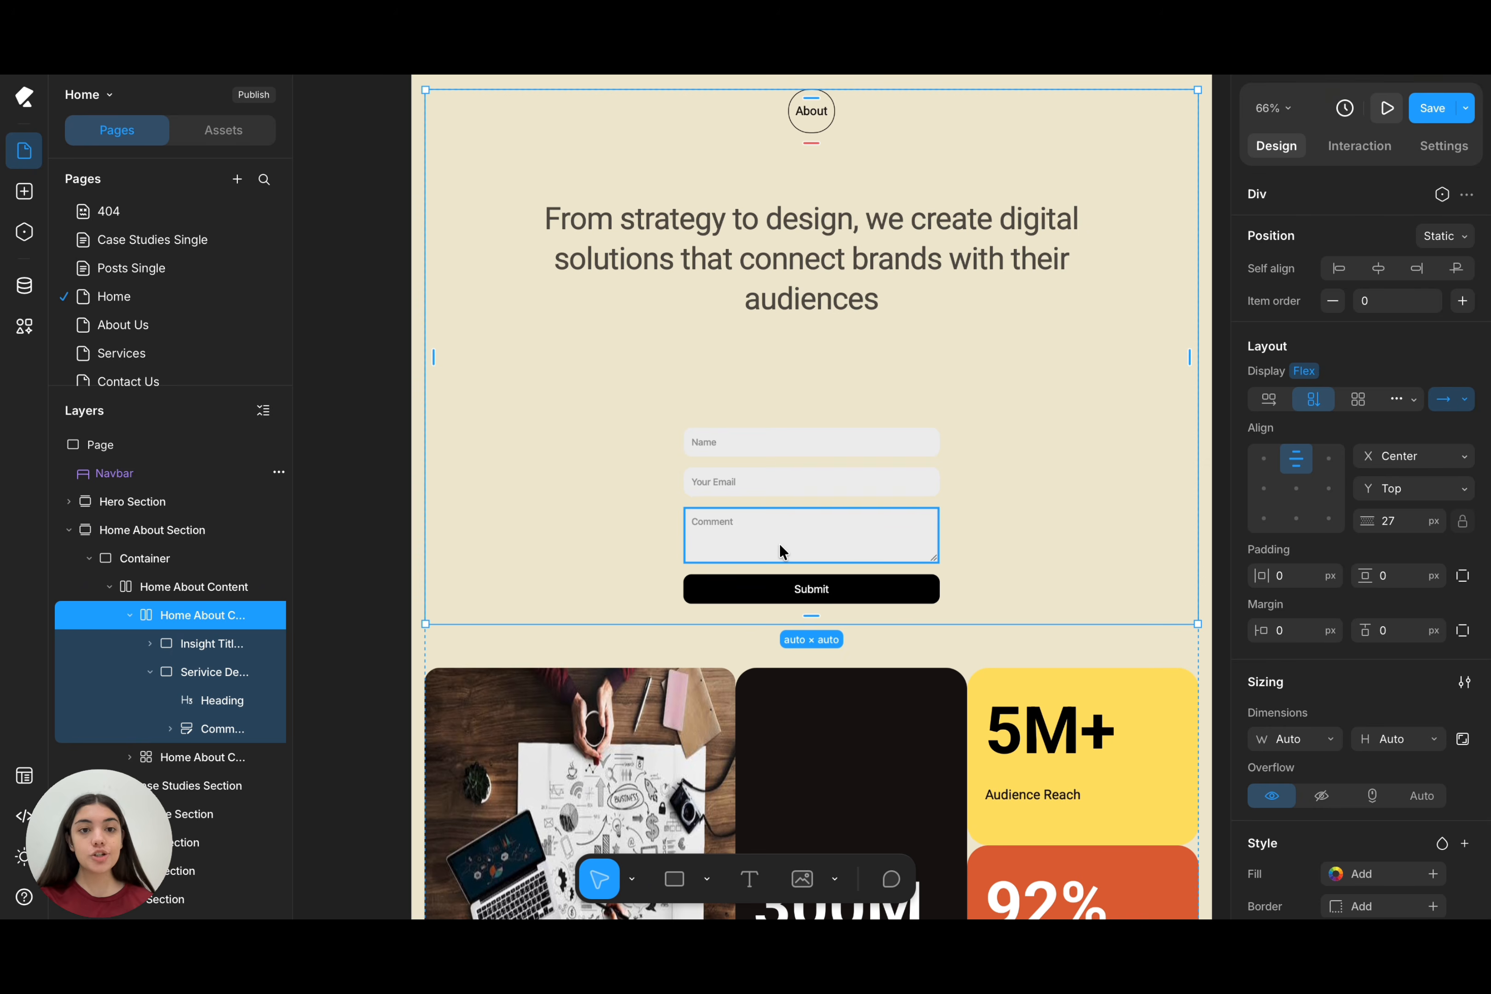
- Add a new popup to the site's pages
{"action": "scroll", "coordinate": [779, 543], "scroll_direction": "right", "scroll_amount": 1}
{"action": "scroll", "coordinate": [779, 543], "scroll_direction": "left", "scroll_amount": 1}
{"action": "scroll", "coordinate": [780, 544], "scroll_direction": "up", "scroll_amount": 1}
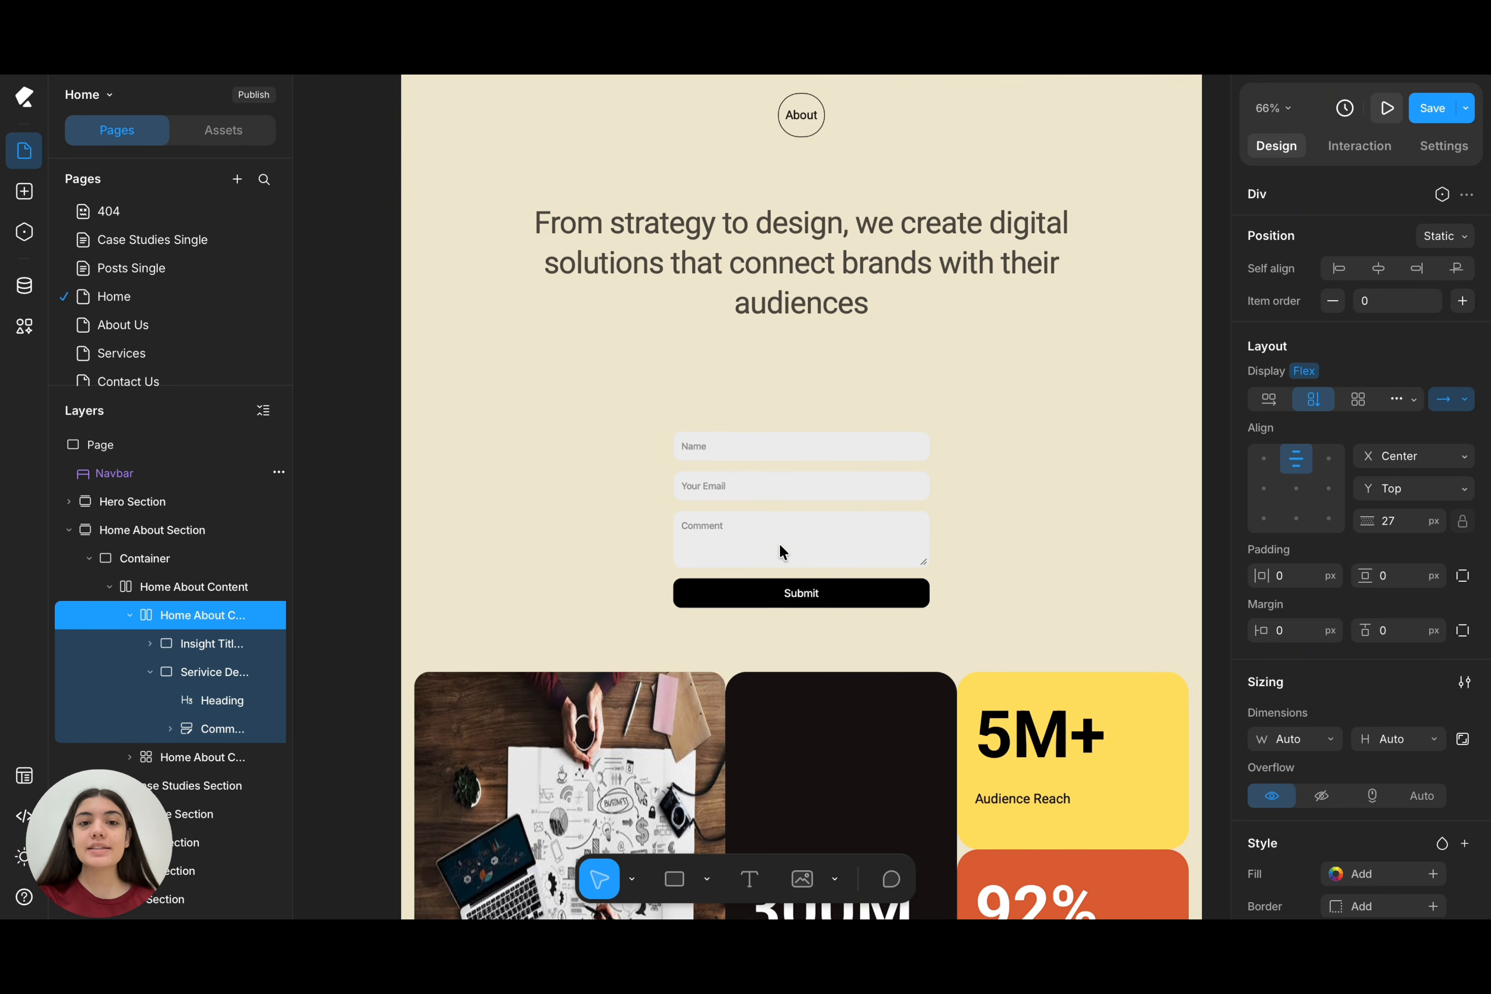
{"action": "key", "text": "r"}
{"action": "left_click", "coordinate": [236, 179]}
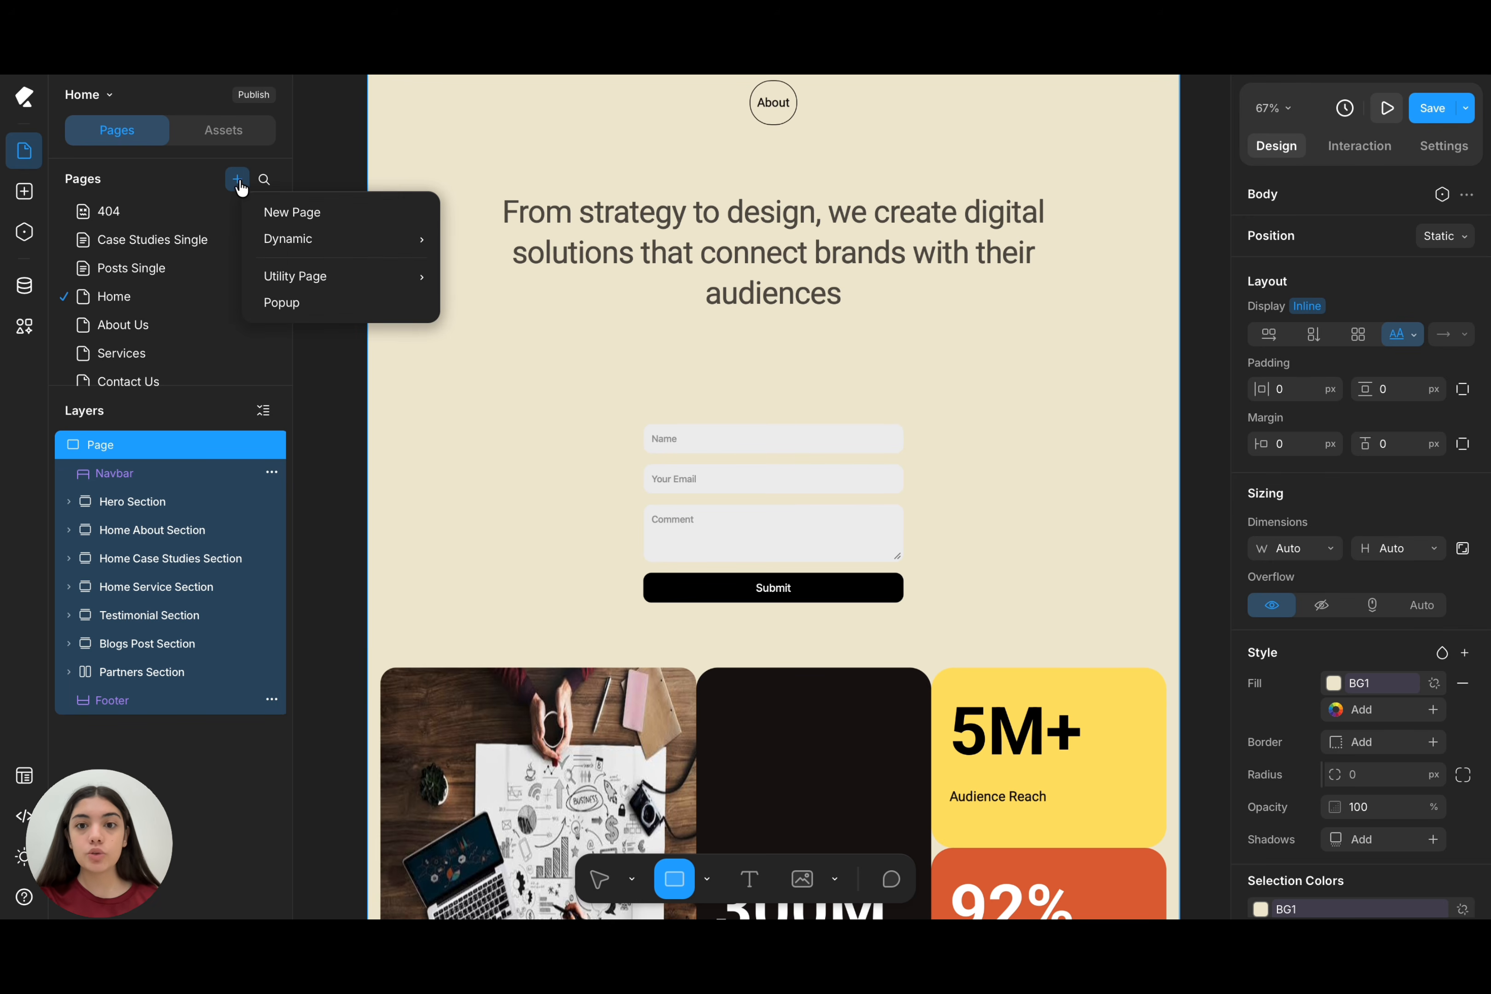
{"action": "left_click", "coordinate": [315, 313]}
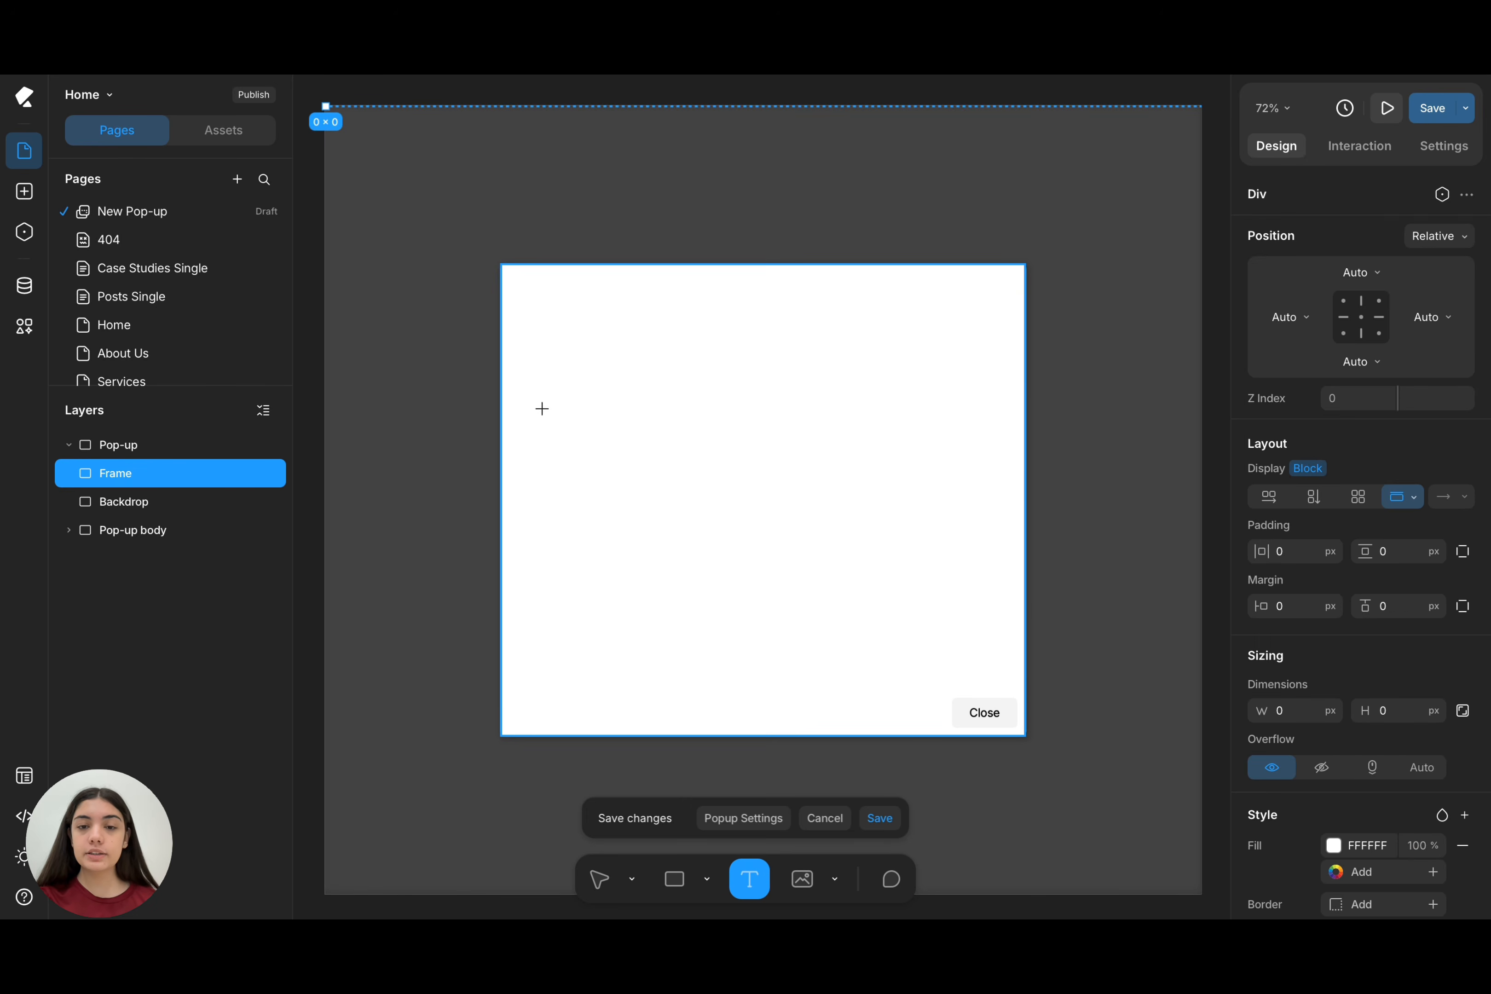
- Add a paragraph about 727 × 298 px to the popup reading "Our team creates intuitive digital experiences that turn ideas into meaningful results."
{"action": "left_click_drag", "start_coordinate": [542, 409], "coordinate": [1072, 626]}
{"action": "left_click", "coordinate": [1321, 224]}
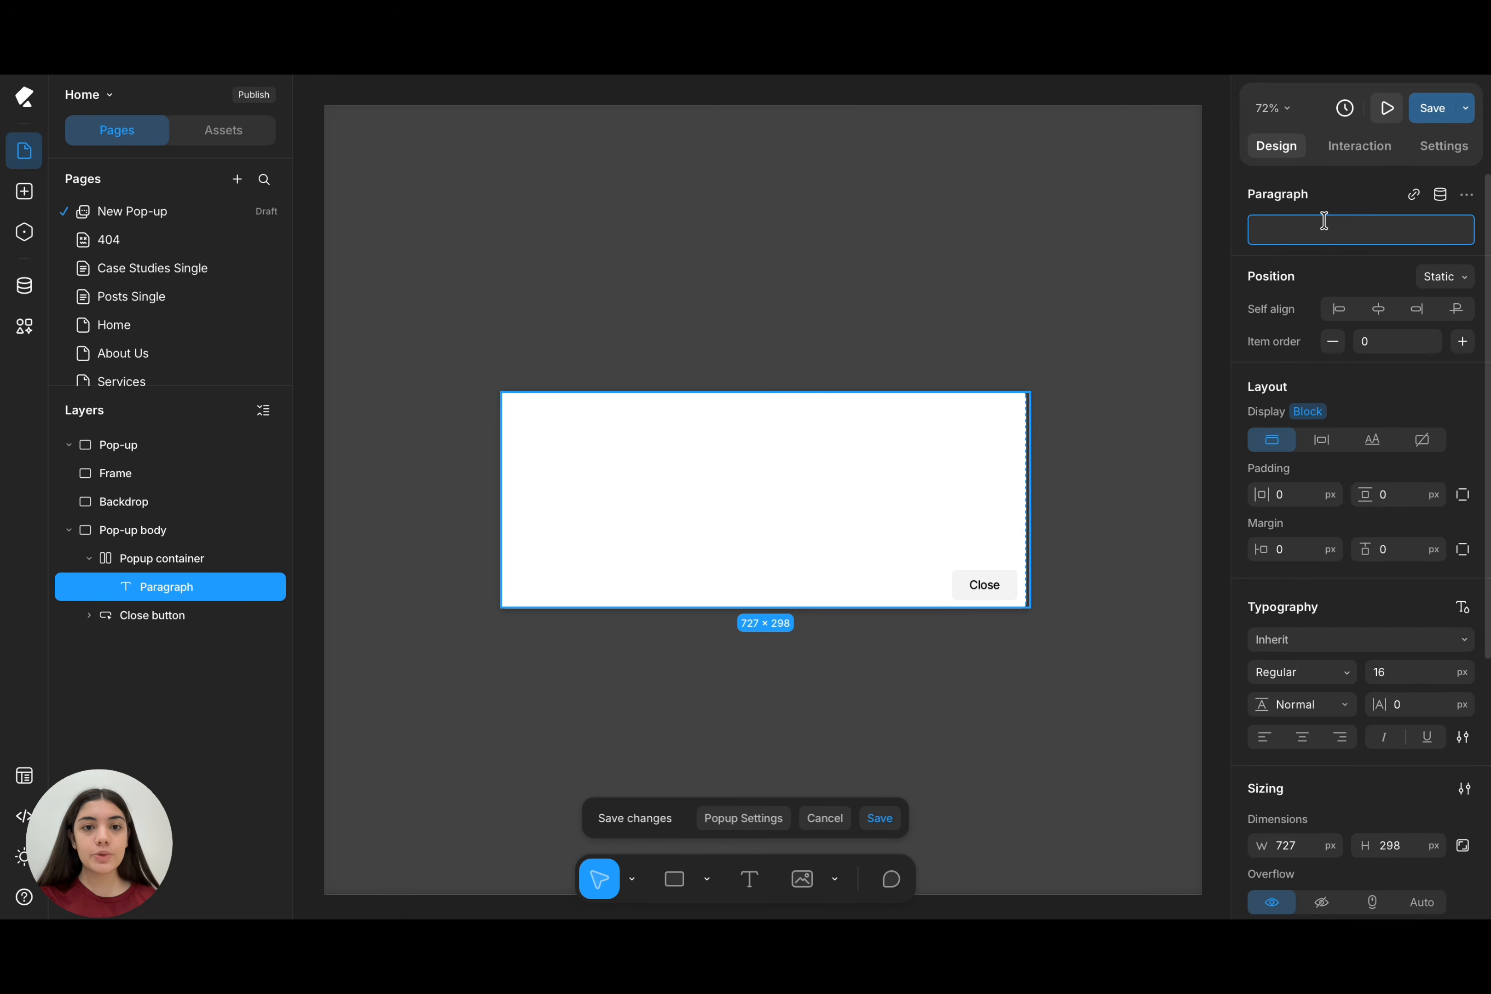
{"action": "type", "text": "Our team creates intuitive digital experiences that turn ideas into meaningful results."}
- Set the popup paragraph's font size to 50 px and center-align its text
{"action": "left_click", "coordinate": [1405, 703]}
{"action": "key", "text": "BackSpace"}
{"action": "key", "text": "BackSpace"}
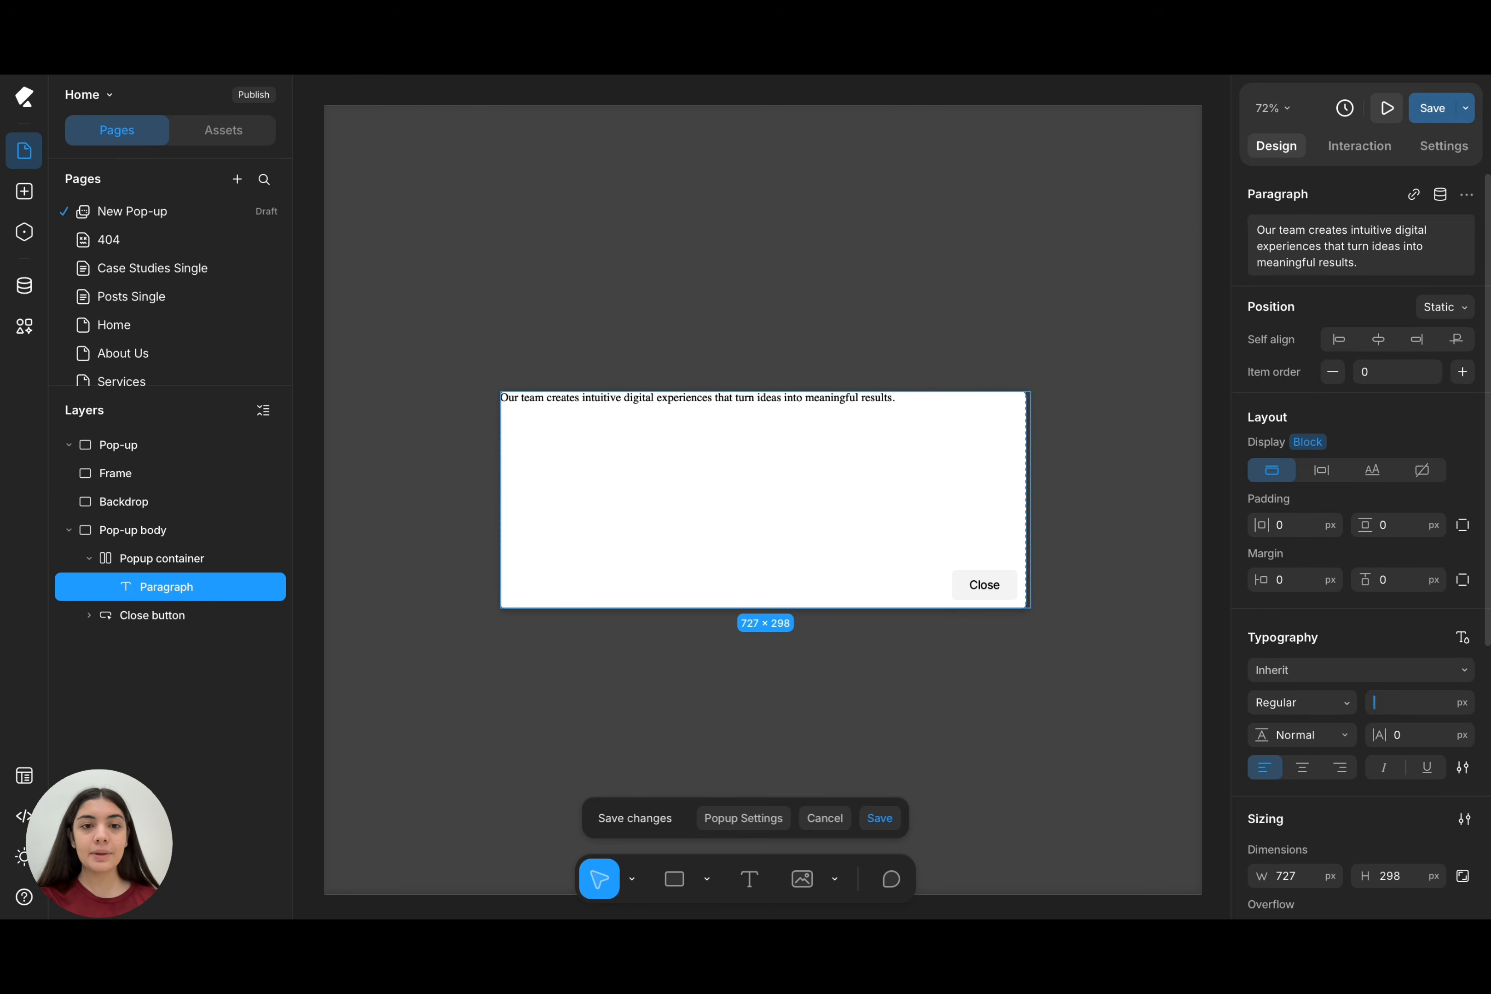
{"action": "type", "text": "50"}
{"action": "left_click", "coordinate": [1303, 768]}
{"action": "left_click", "coordinate": [1220, 629]}
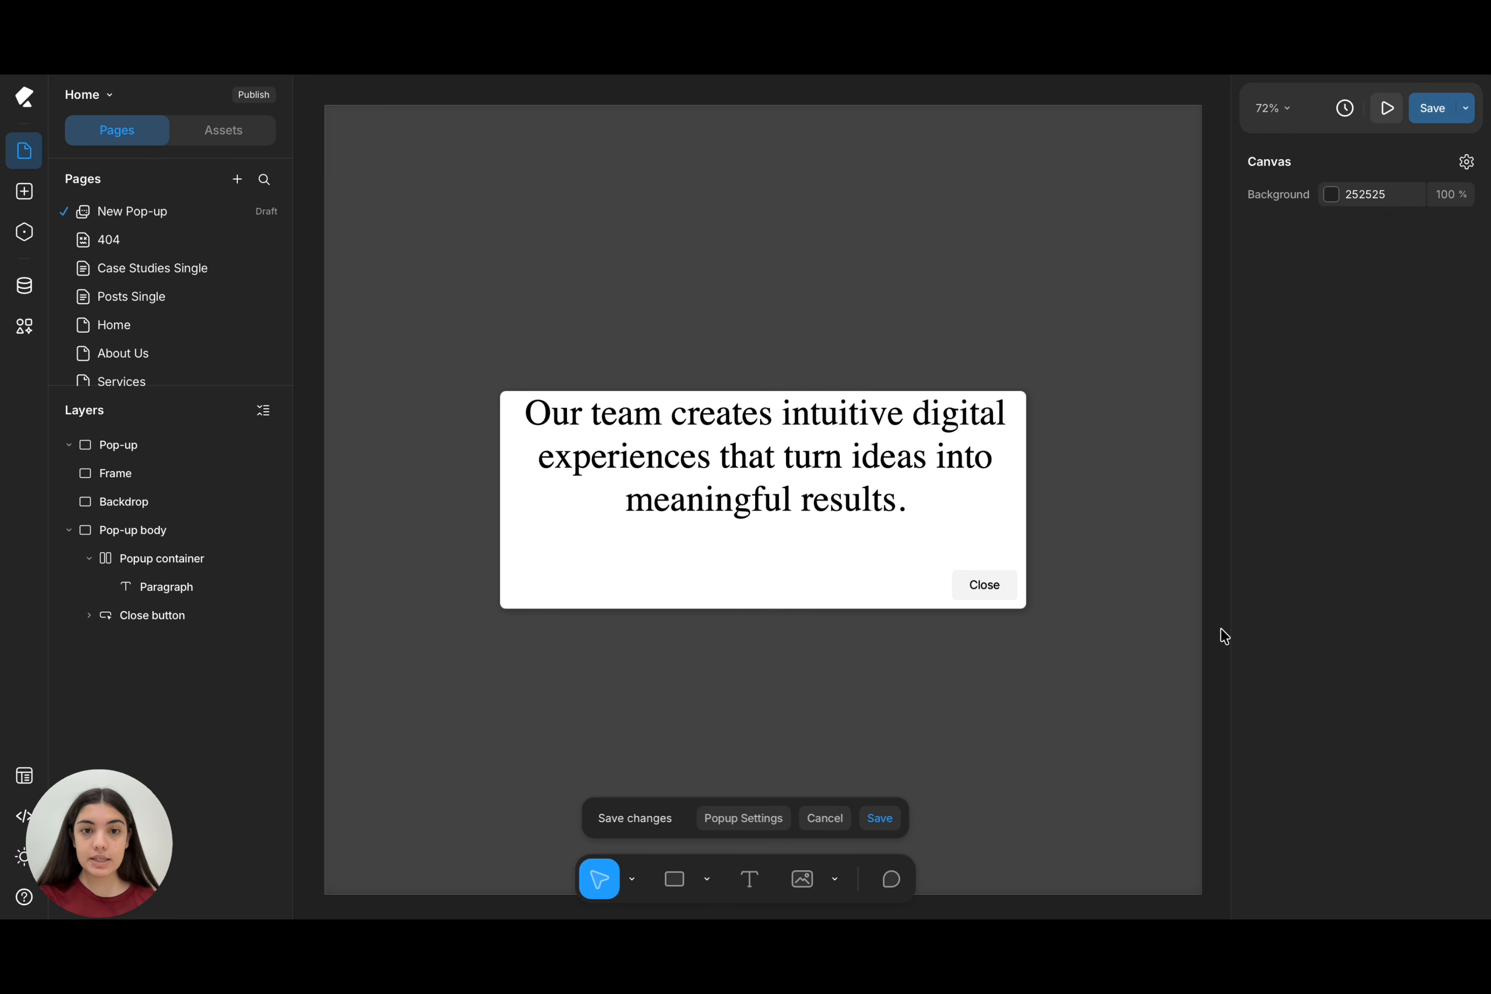
- Set the popup's trigger to On page load and make it show after 7 seconds
{"action": "left_click", "coordinate": [1009, 732]}
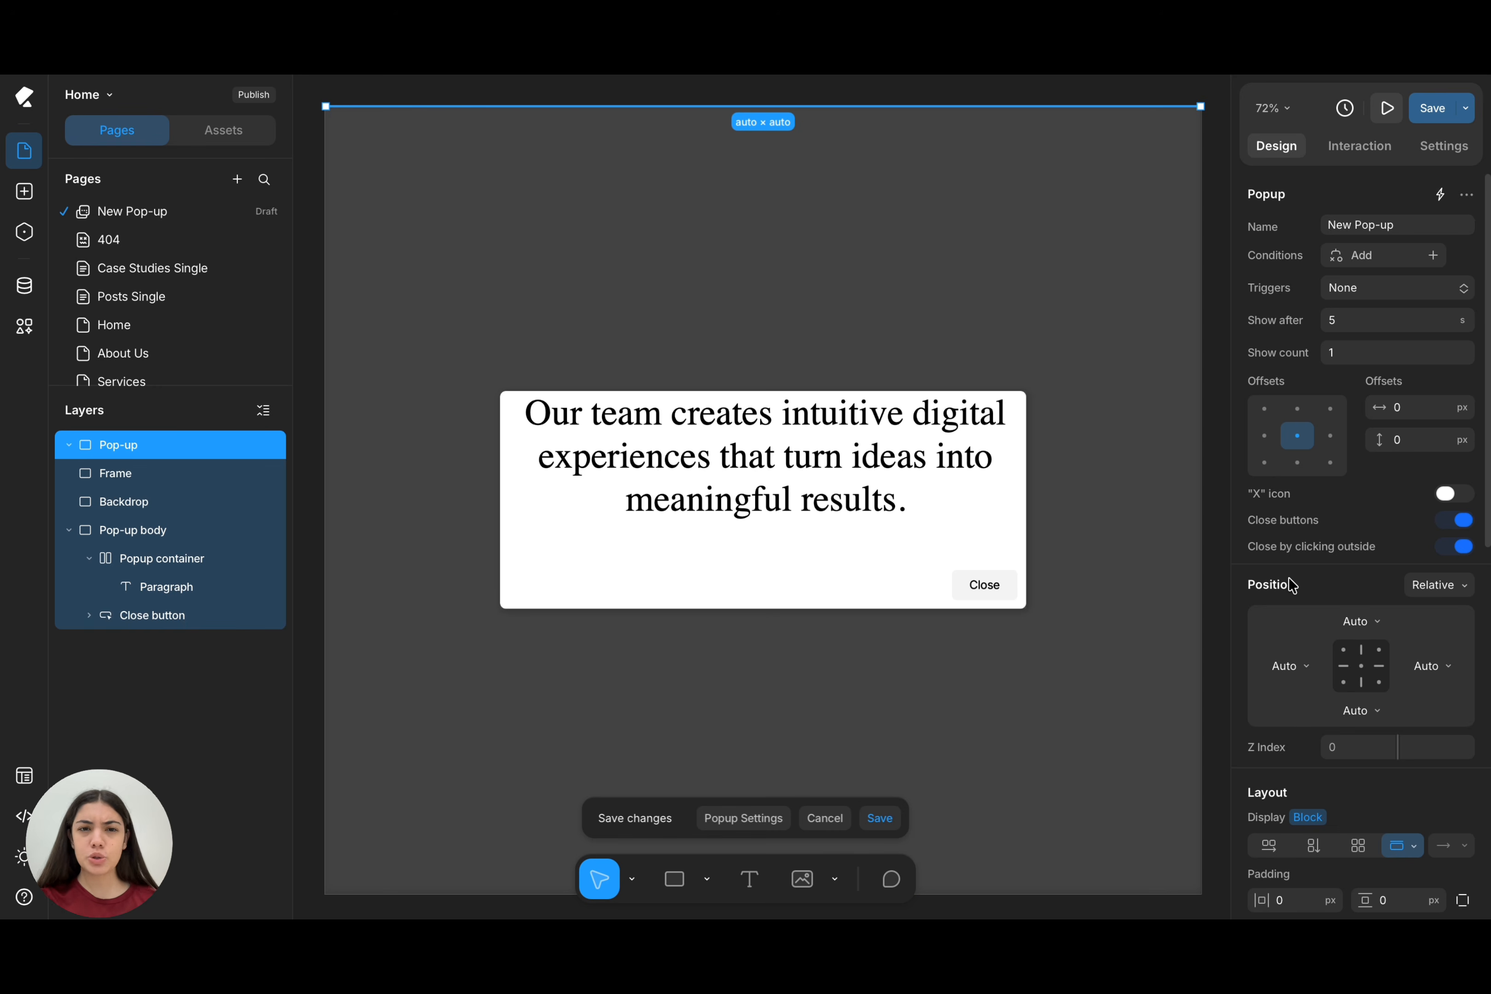
{"action": "left_click", "coordinate": [1421, 290]}
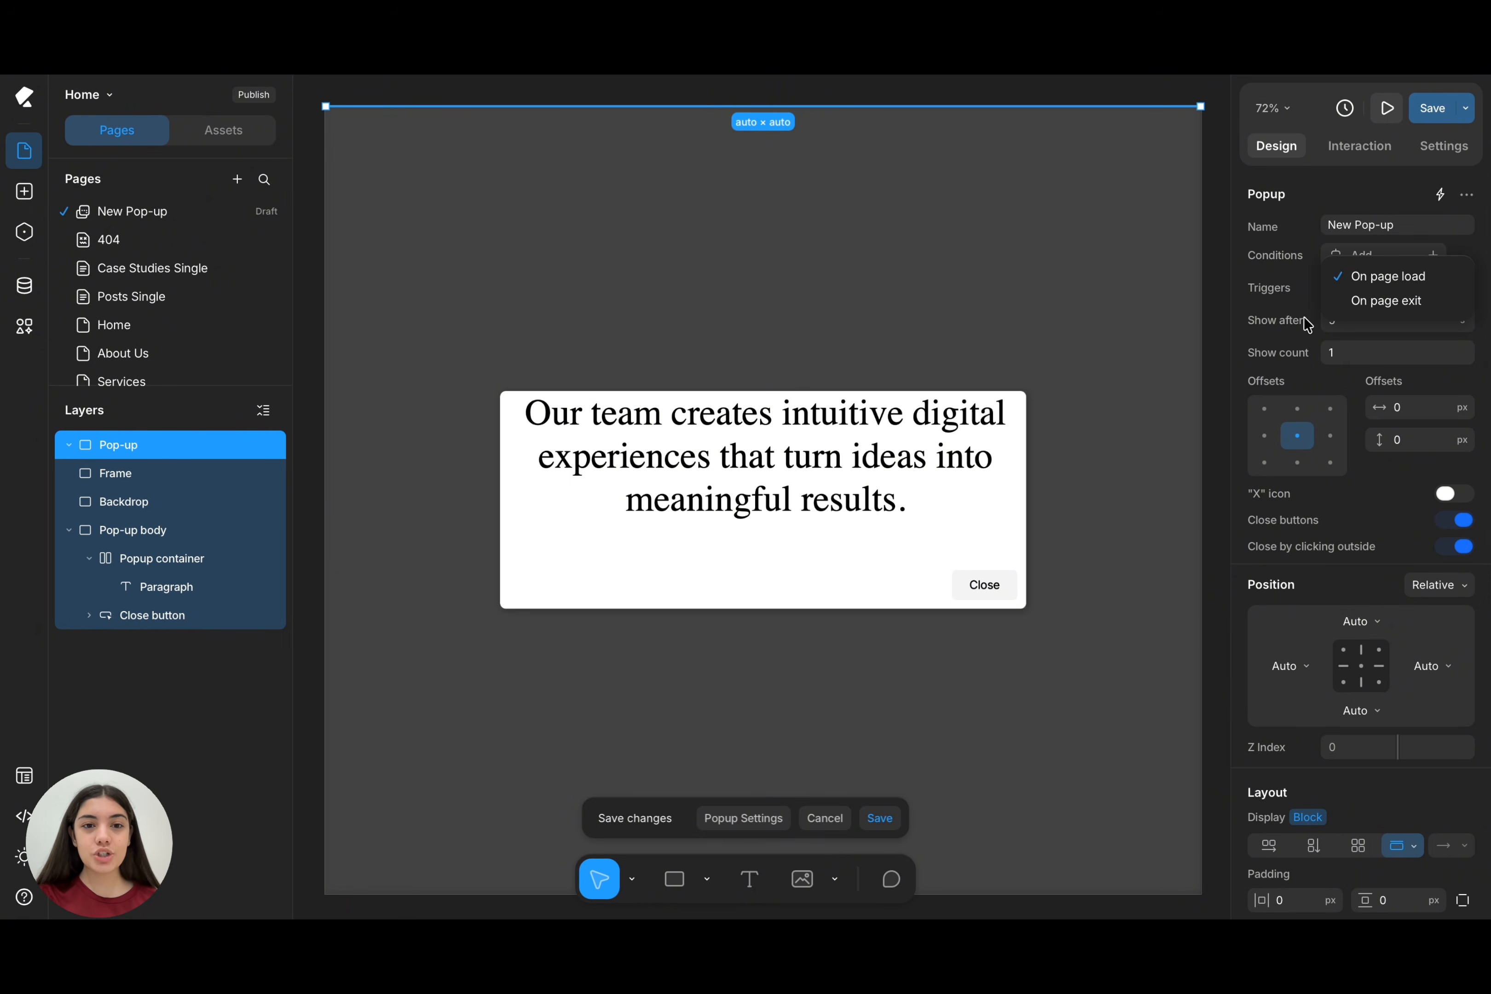
{"action": "left_click", "coordinate": [1263, 320]}
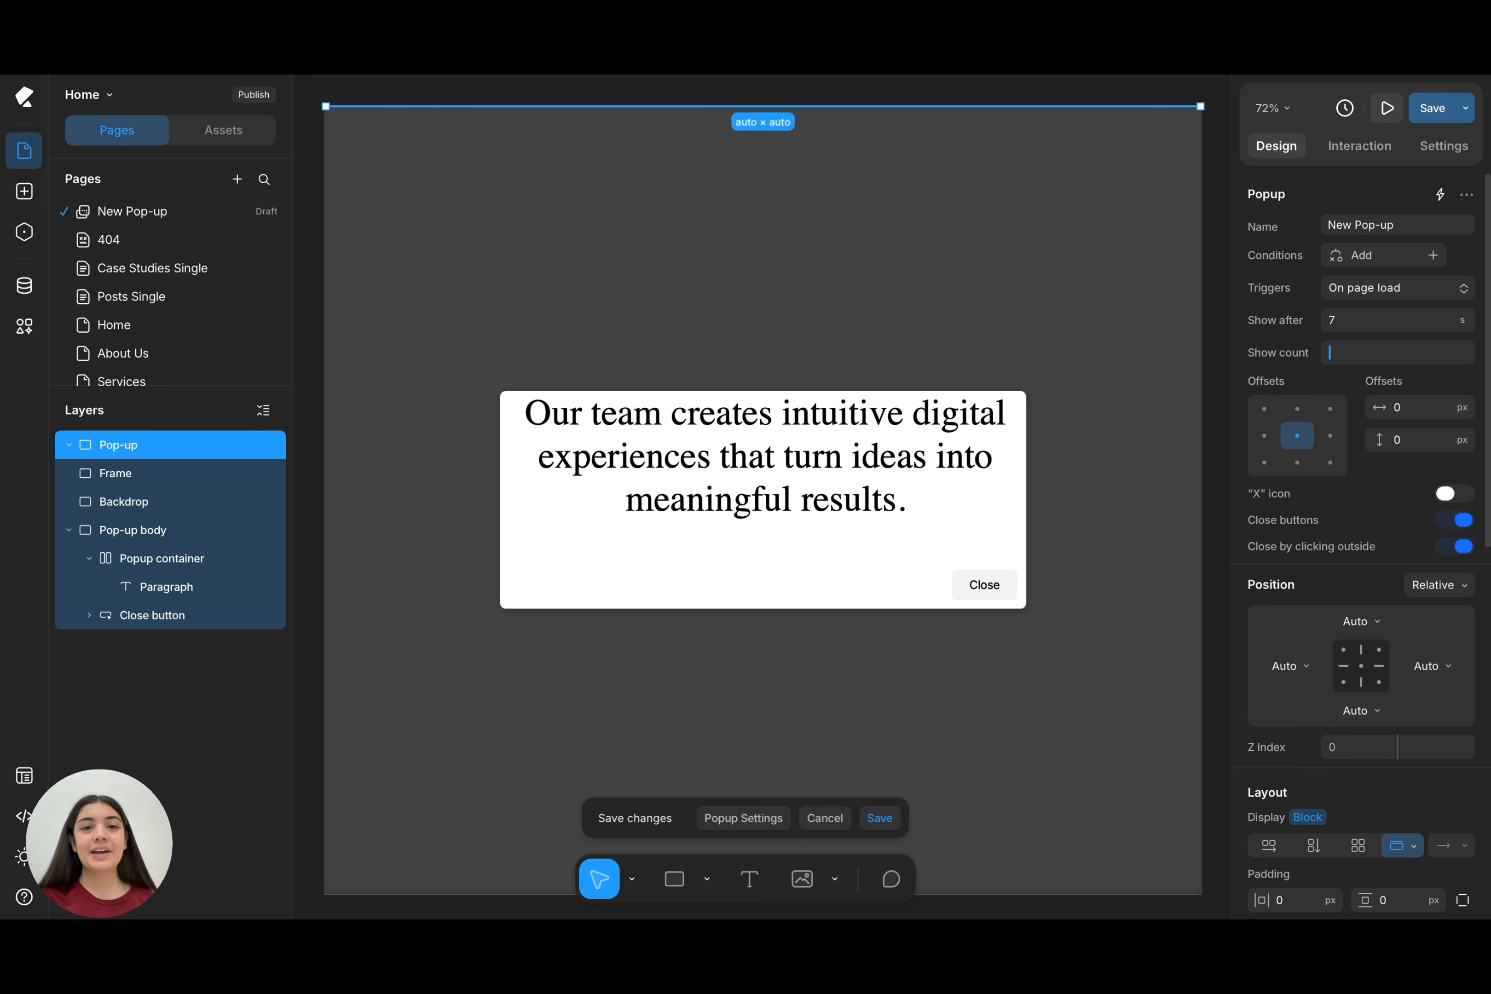
- Change the popup's layout to a horizontal flex row with X and Y alignment both set to Center
{"action": "scroll", "coordinate": [1408, 349], "scroll_direction": "down", "scroll_amount": 7}
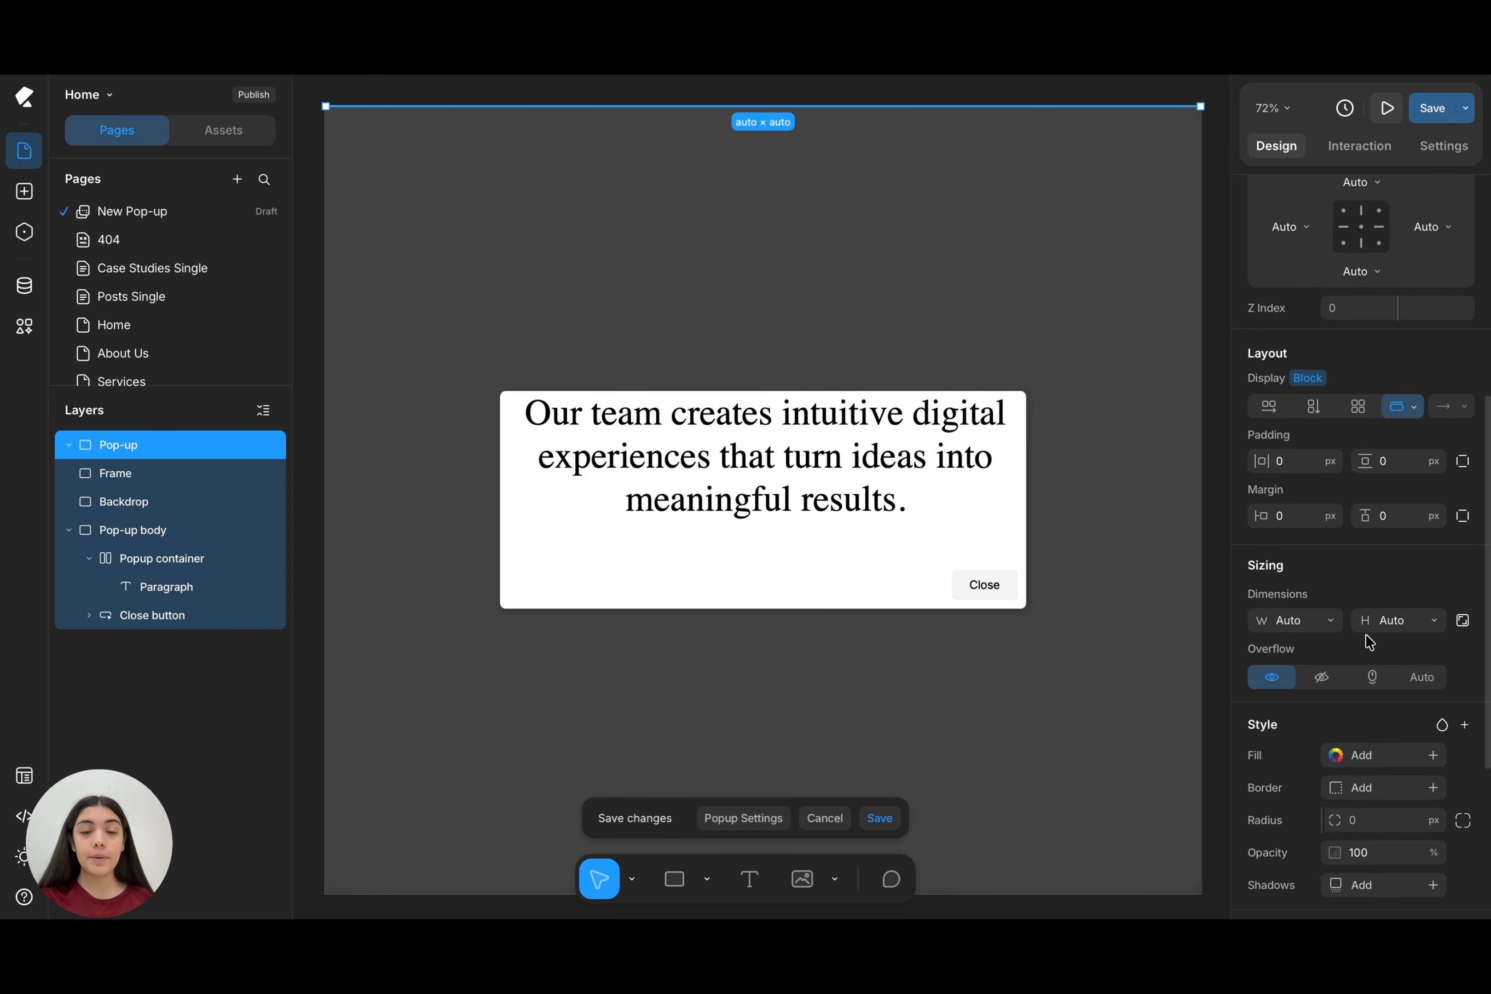
{"action": "left_click", "coordinate": [1279, 410]}
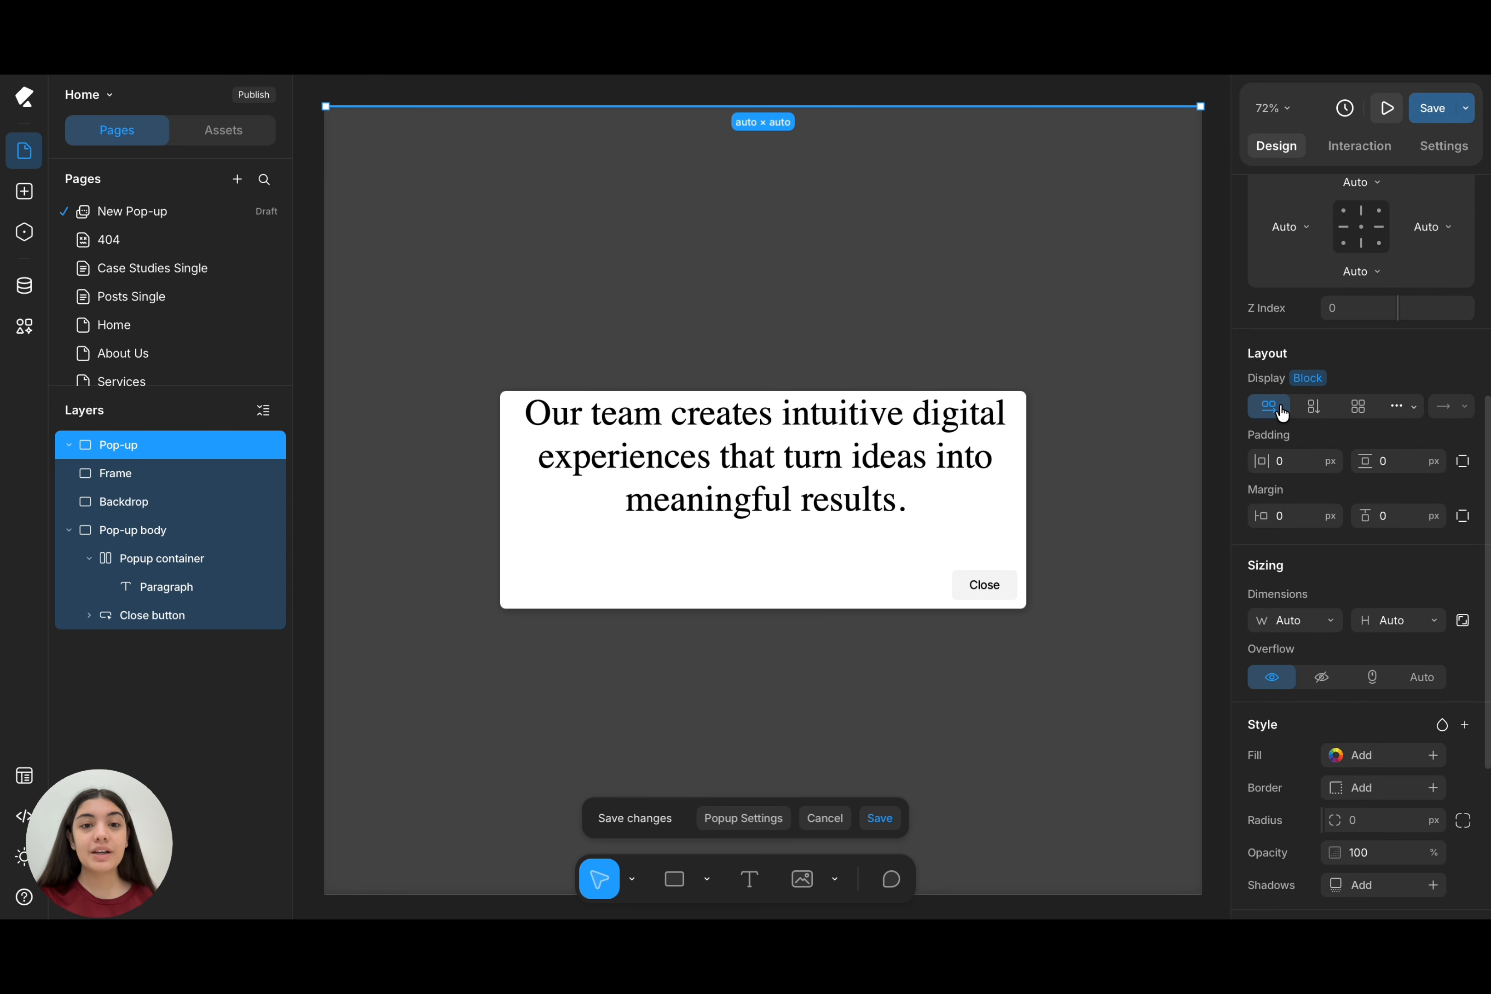
{"action": "left_click", "coordinate": [1264, 495]}
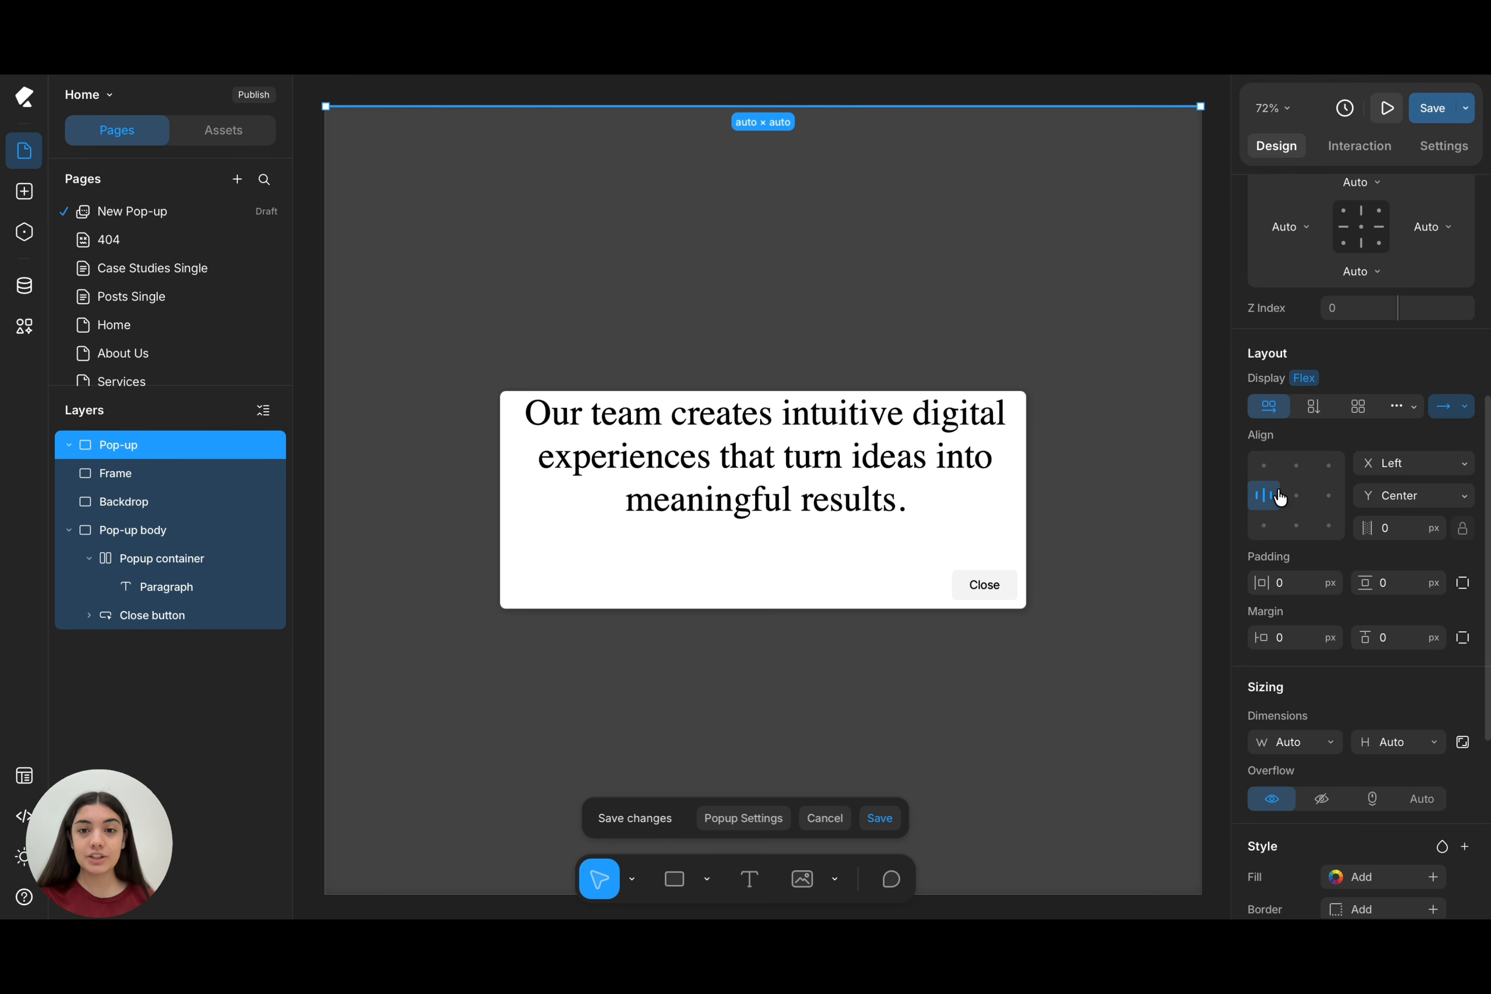
{"action": "left_click", "coordinate": [1293, 497]}
{"action": "scroll", "coordinate": [1288, 494], "scroll_direction": "down", "scroll_amount": 5}
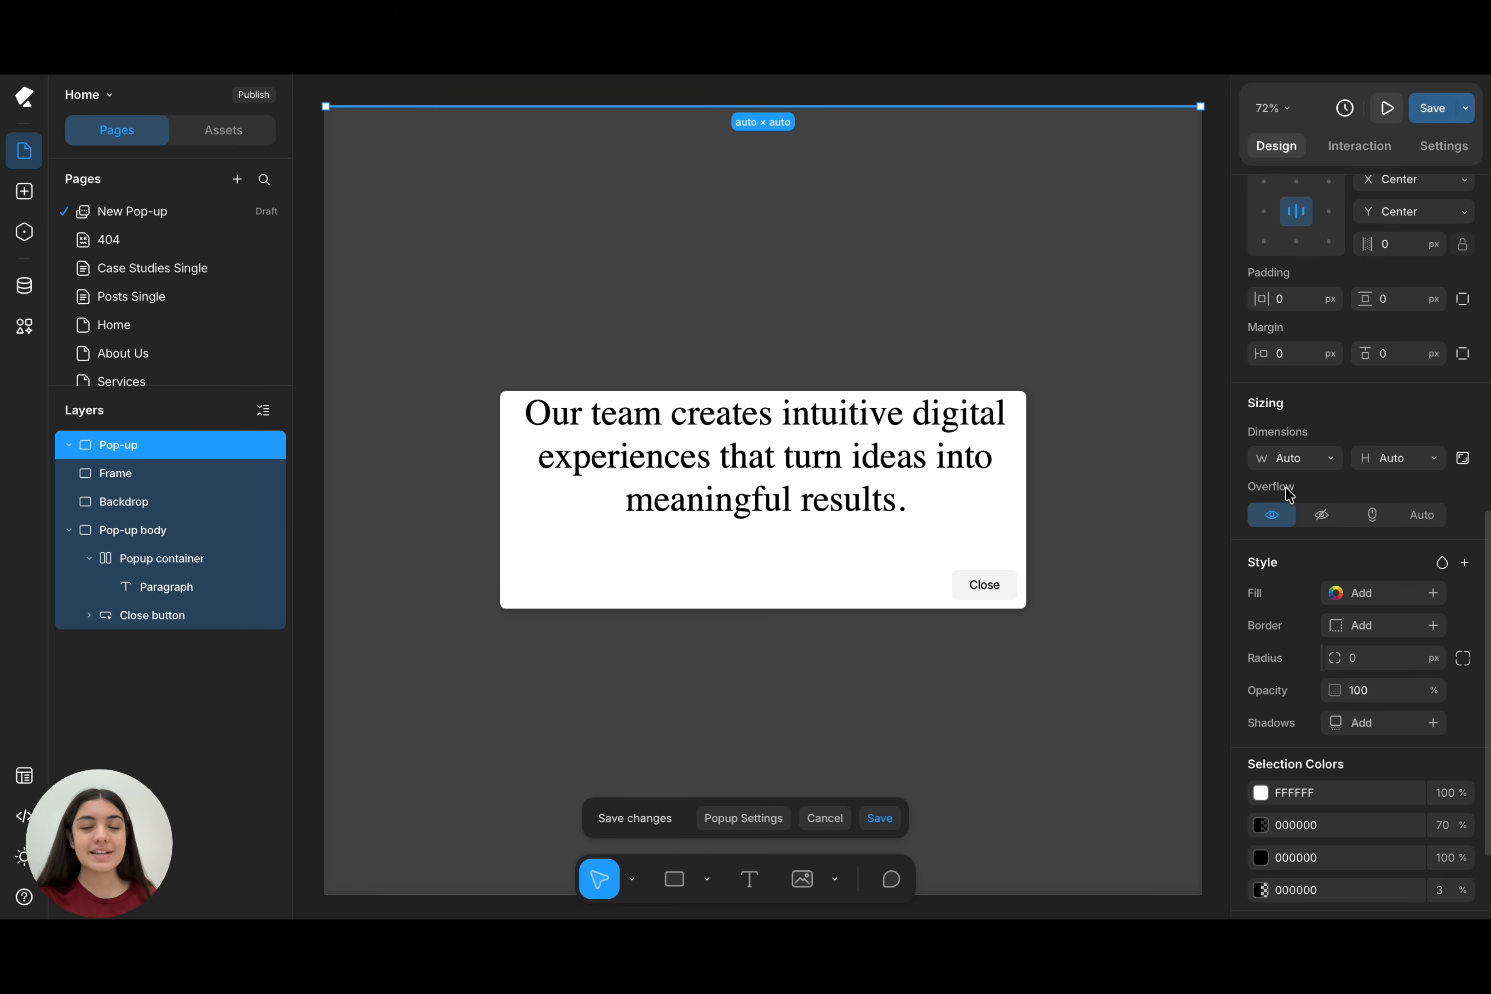
{"action": "left_click", "coordinate": [1138, 150]}
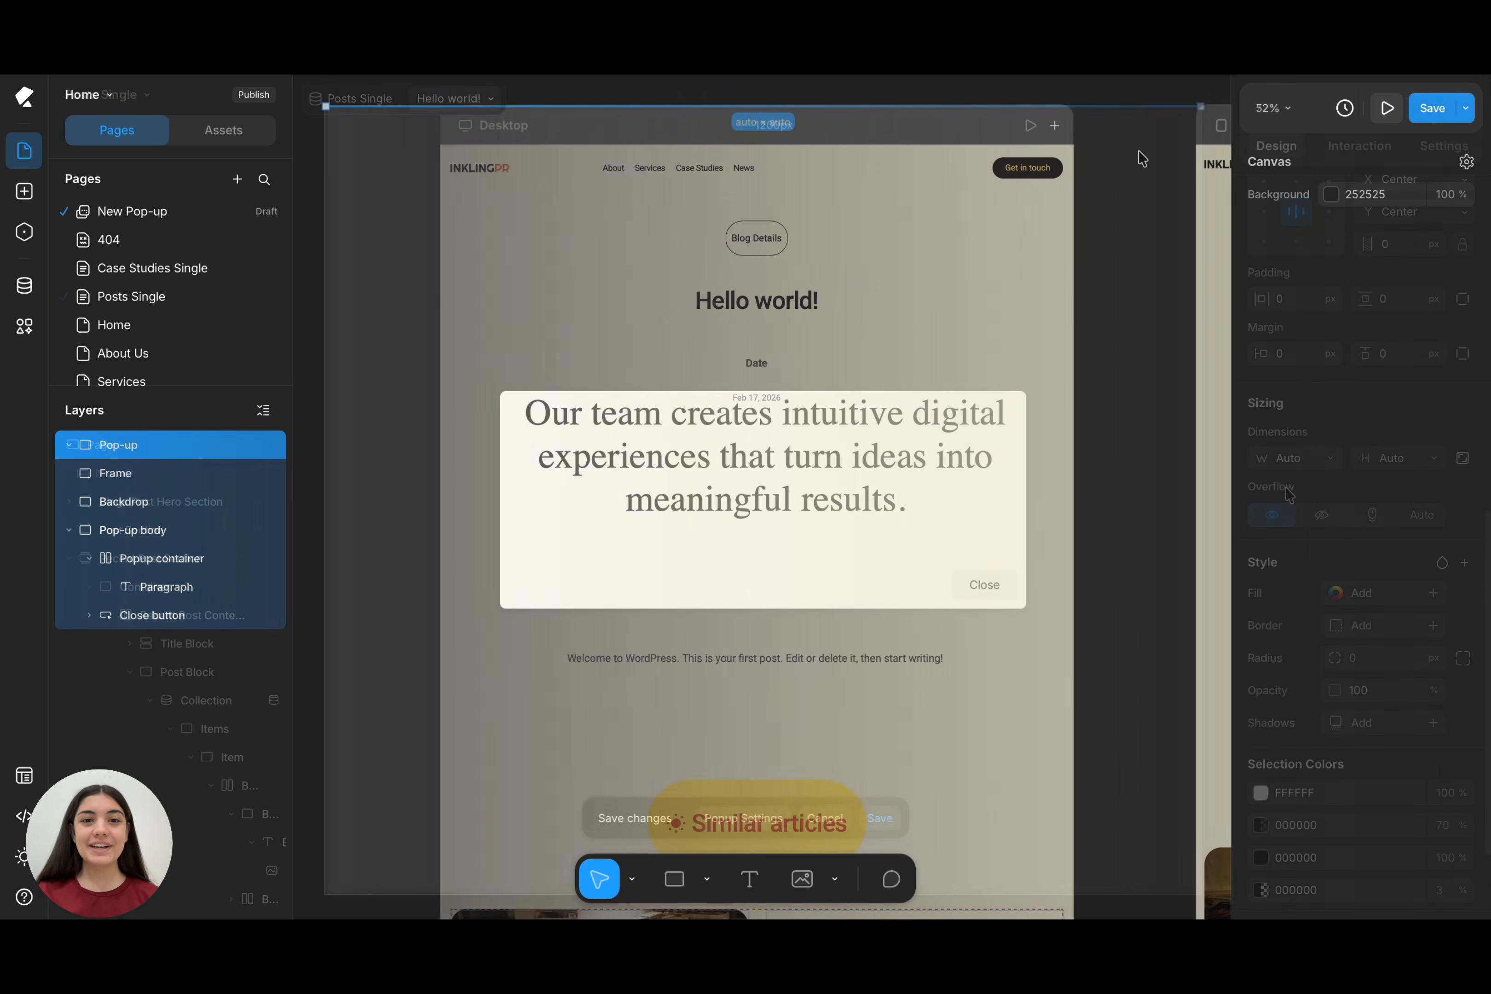
- Add a Scroll into view trigger to the thumbnail image in the Posts Single page's Similar articles section
{"action": "scroll", "coordinate": [1136, 398], "scroll_direction": "down", "scroll_amount": 10}
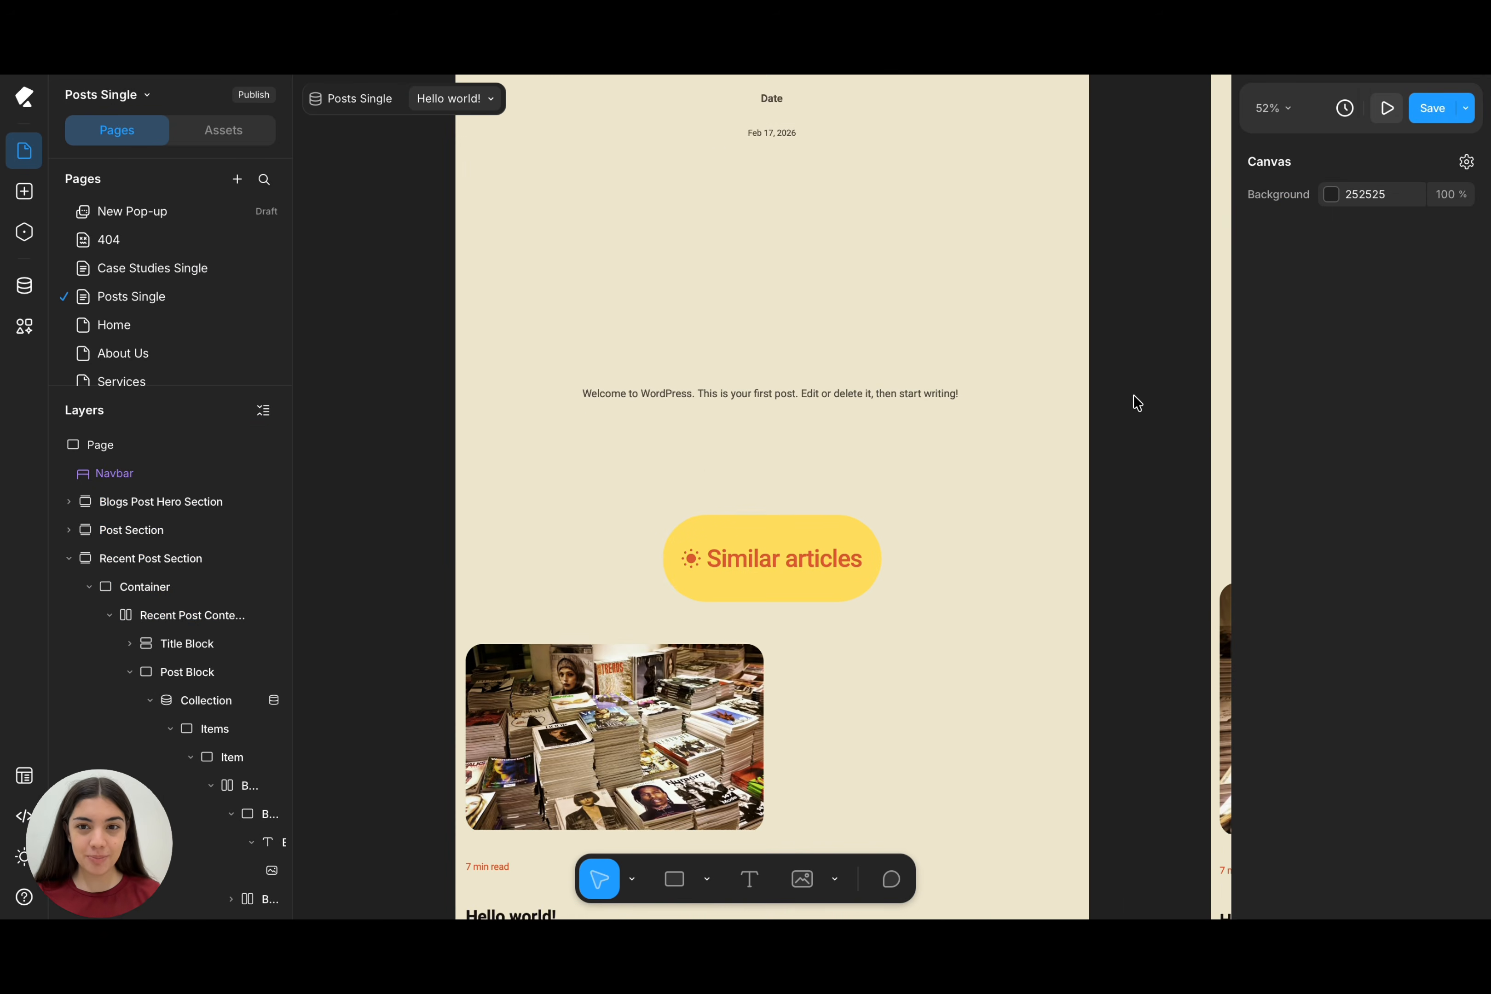
{"action": "scroll", "coordinate": [1136, 403], "scroll_direction": "down", "scroll_amount": 2}
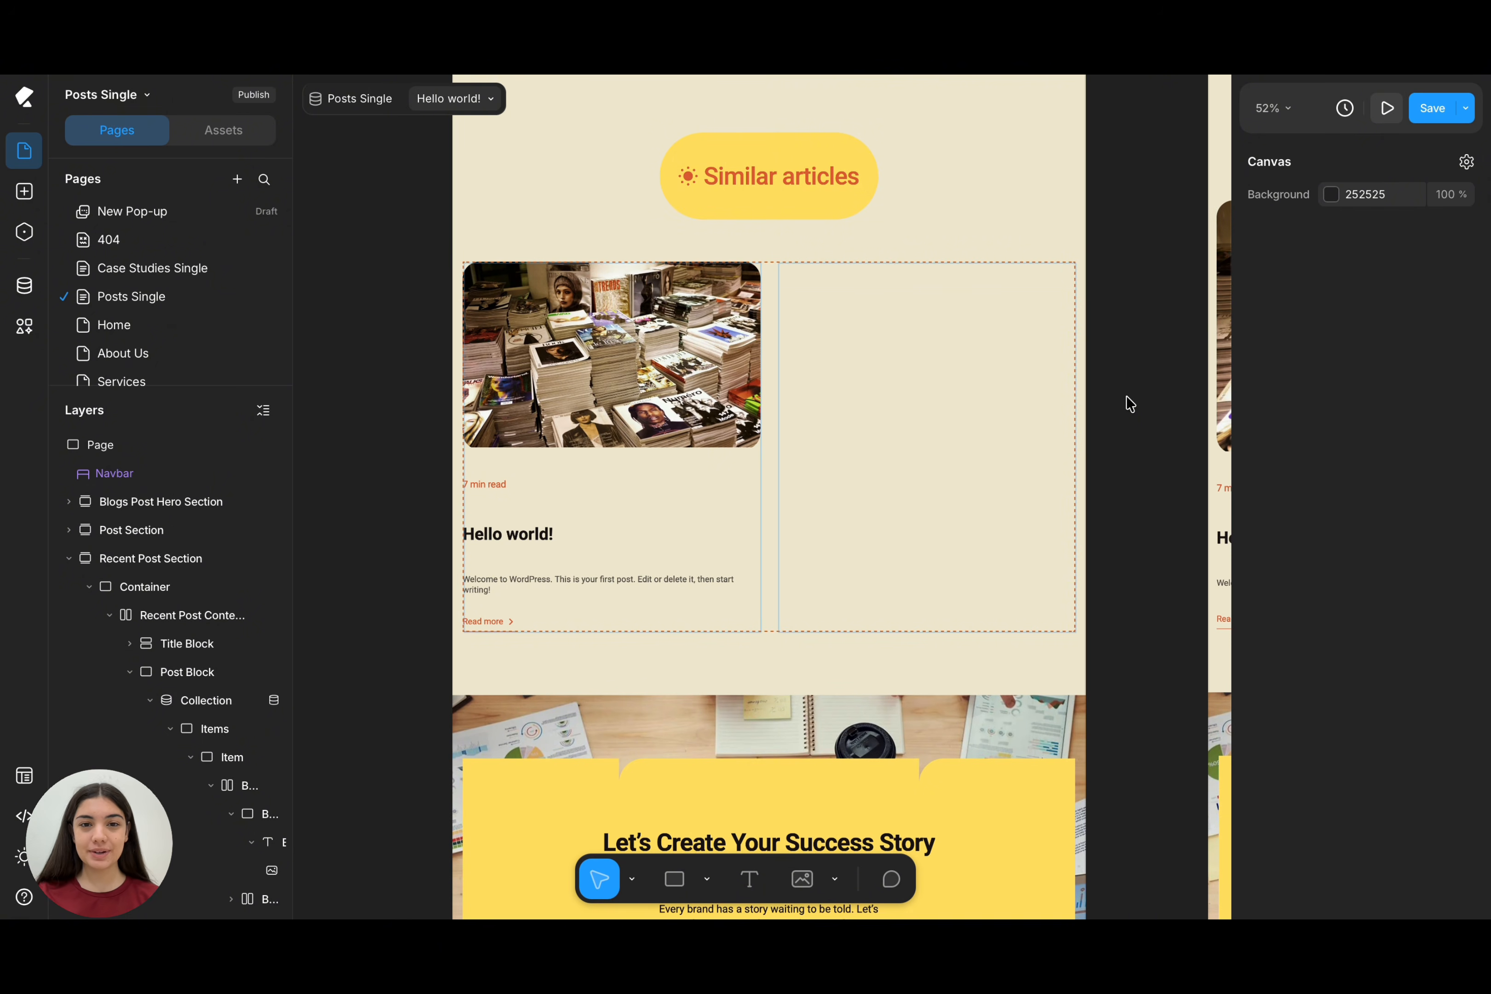
{"action": "left_click", "coordinate": [721, 345]}
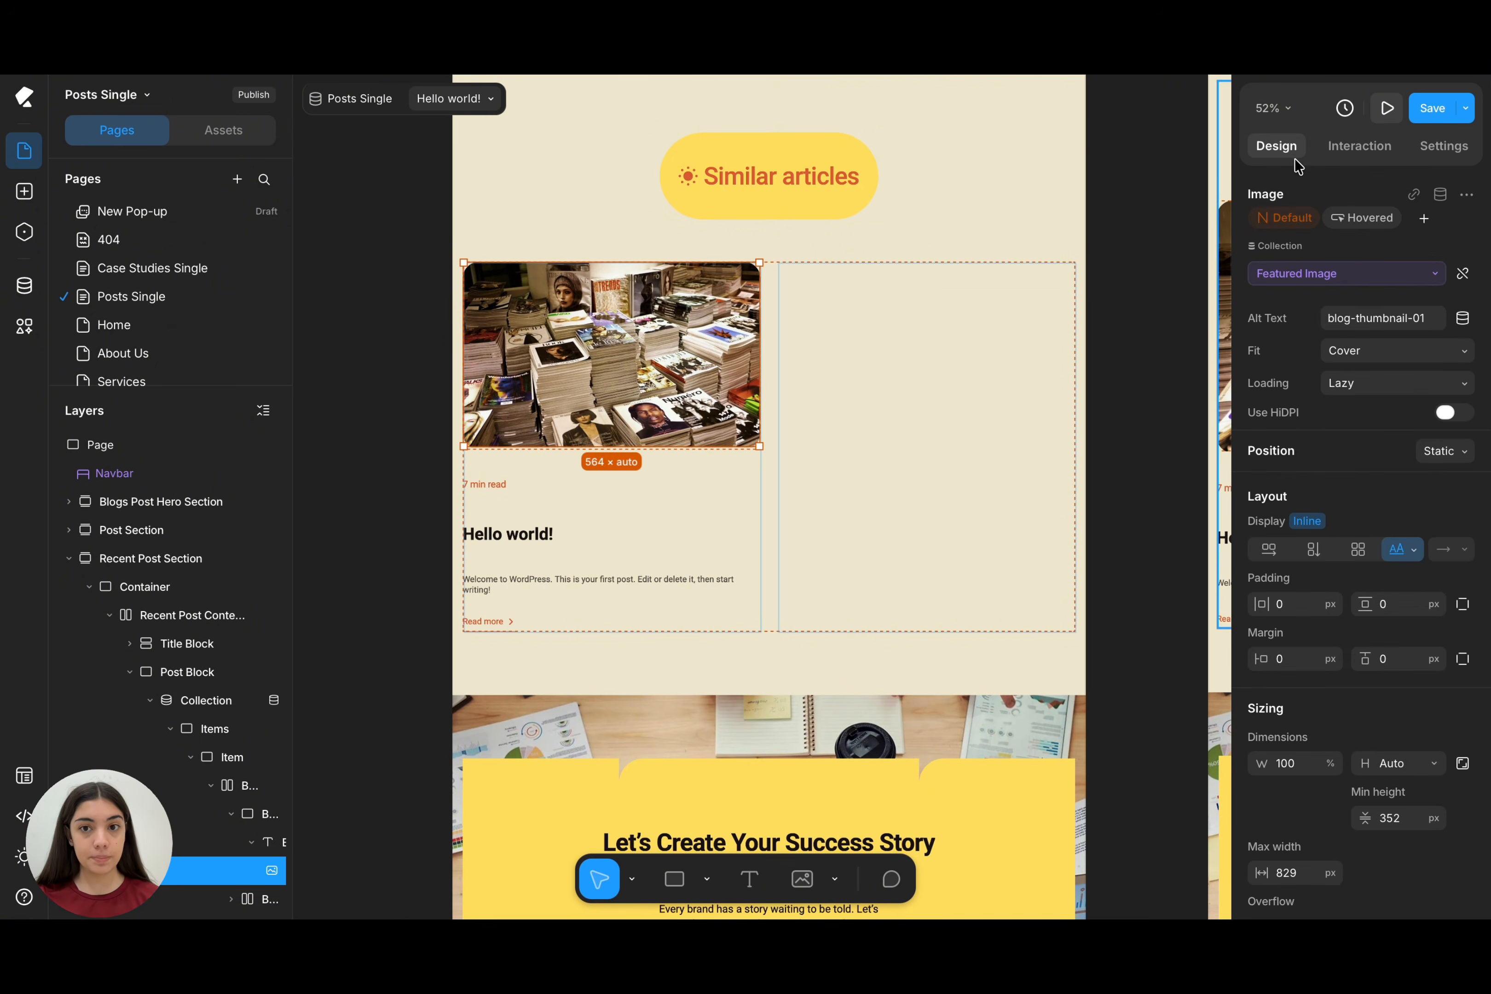
{"action": "left_click", "coordinate": [1363, 149]}
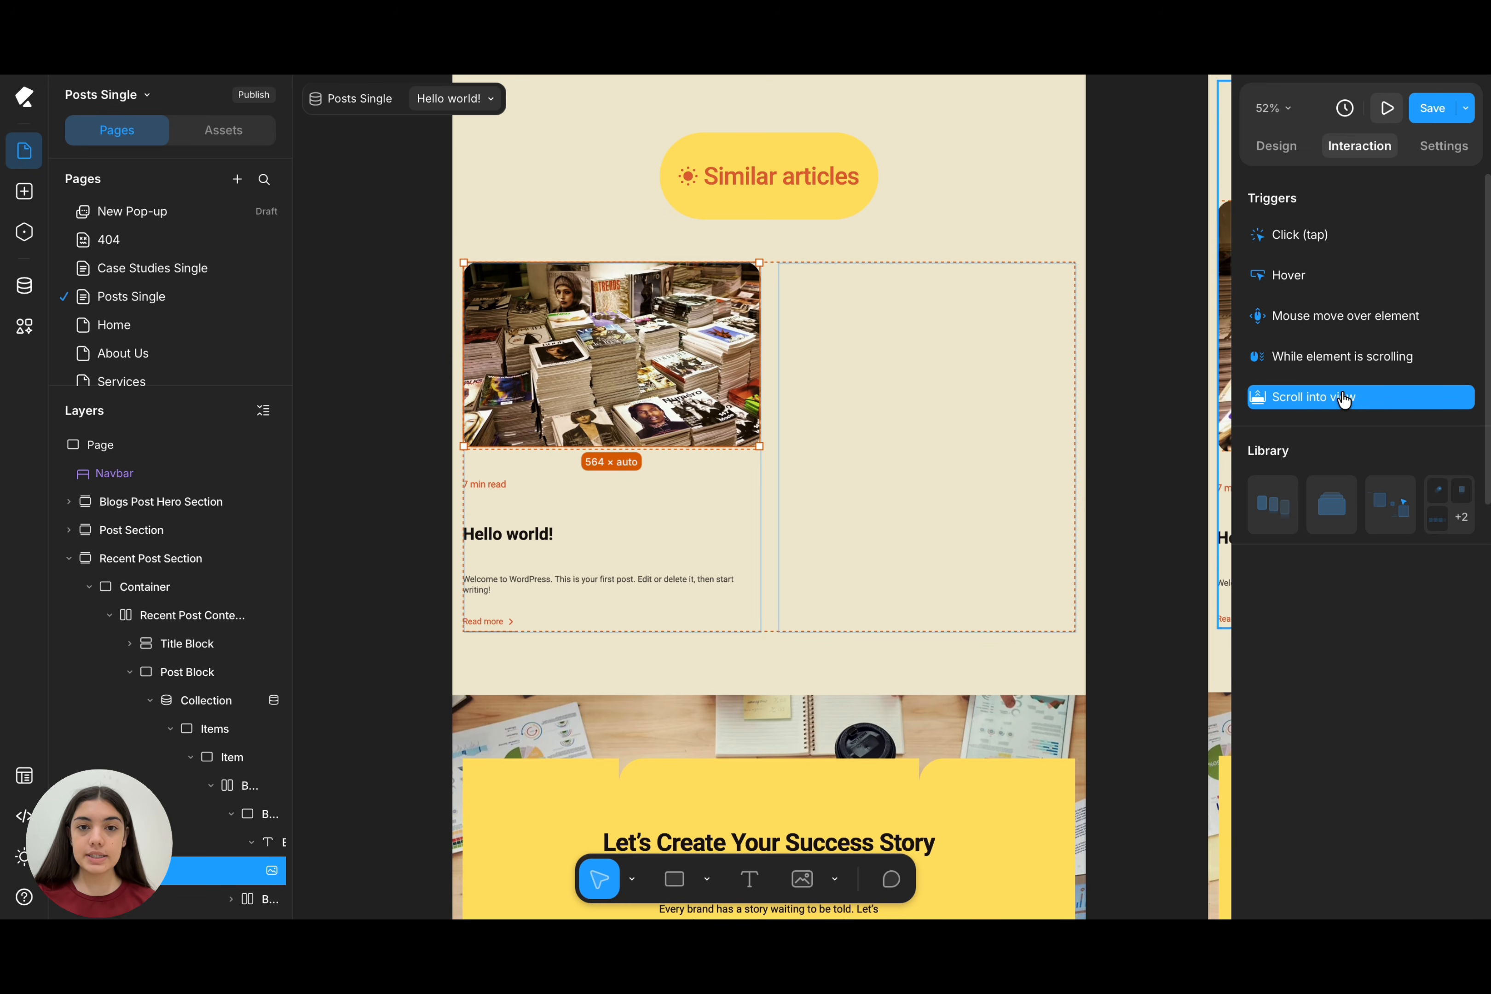
{"action": "left_click", "coordinate": [1373, 399]}
{"action": "left_click", "coordinate": [1375, 402]}
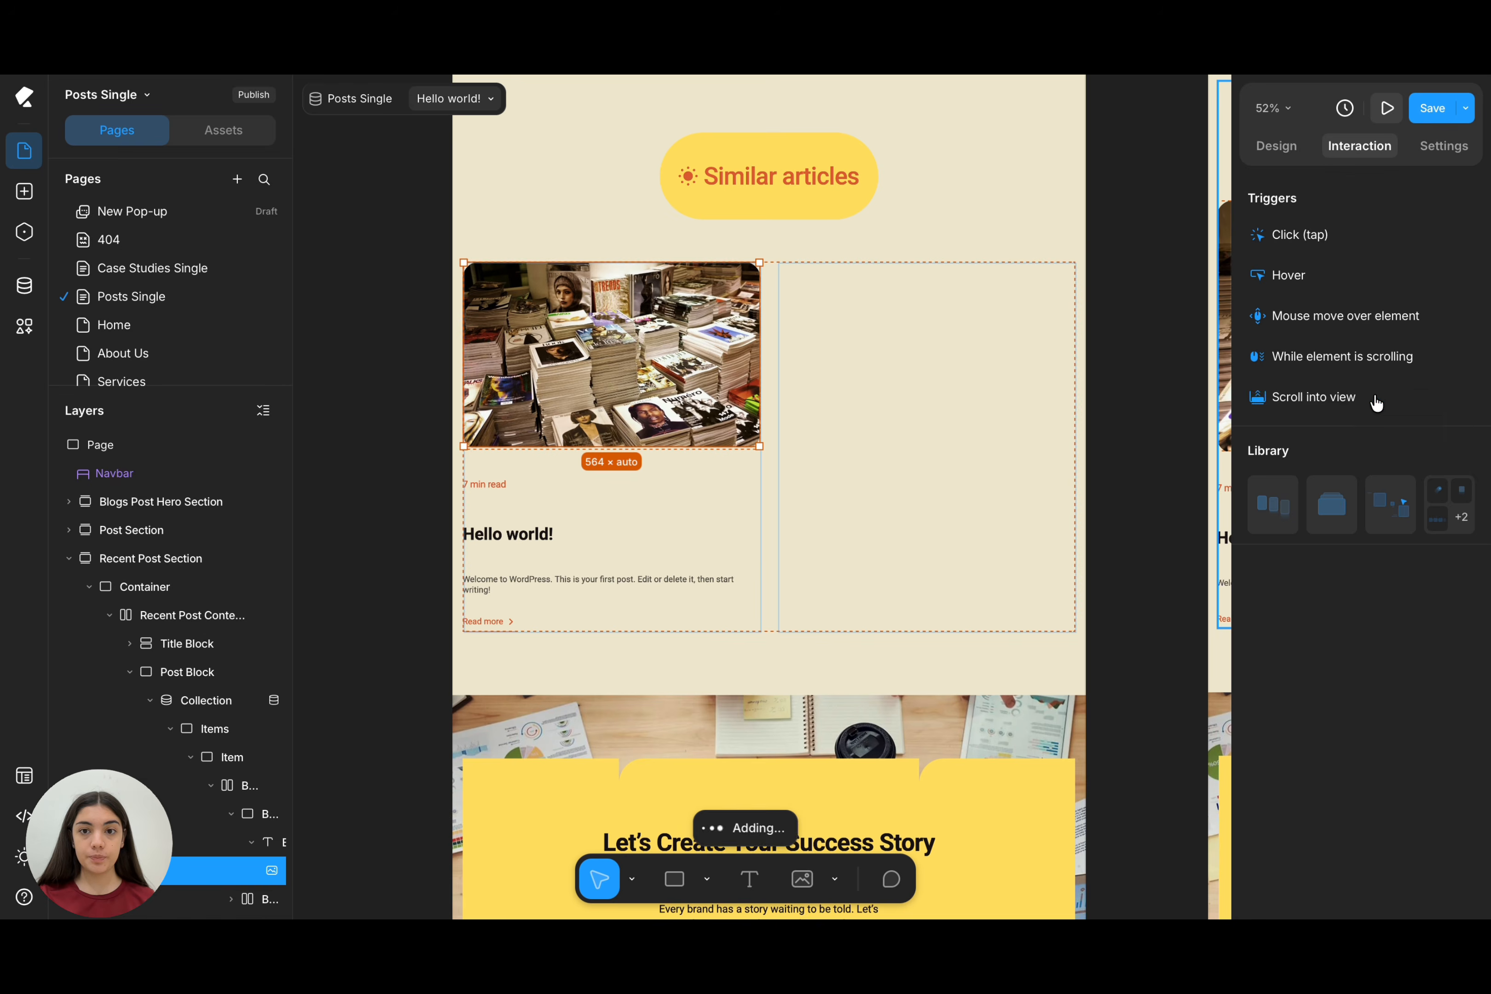
- Add the thumbnail image to the Scrolled Into response and give it a 300 ms Move animation
{"action": "left_click", "coordinate": [481, 280]}
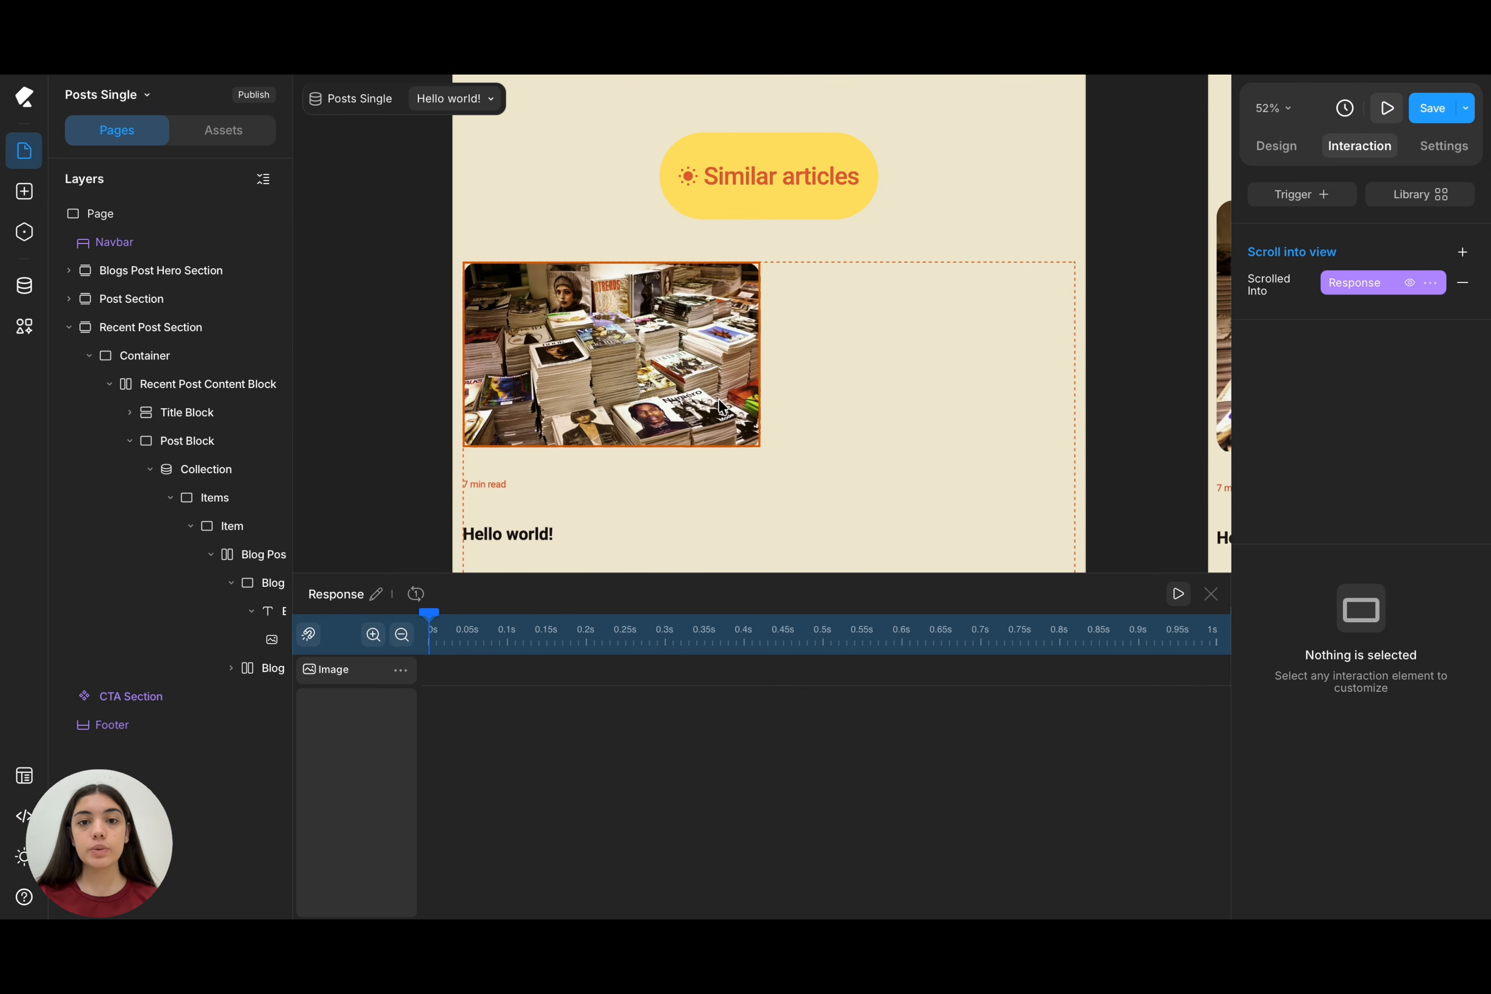
{"action": "left_click", "coordinate": [440, 675]}
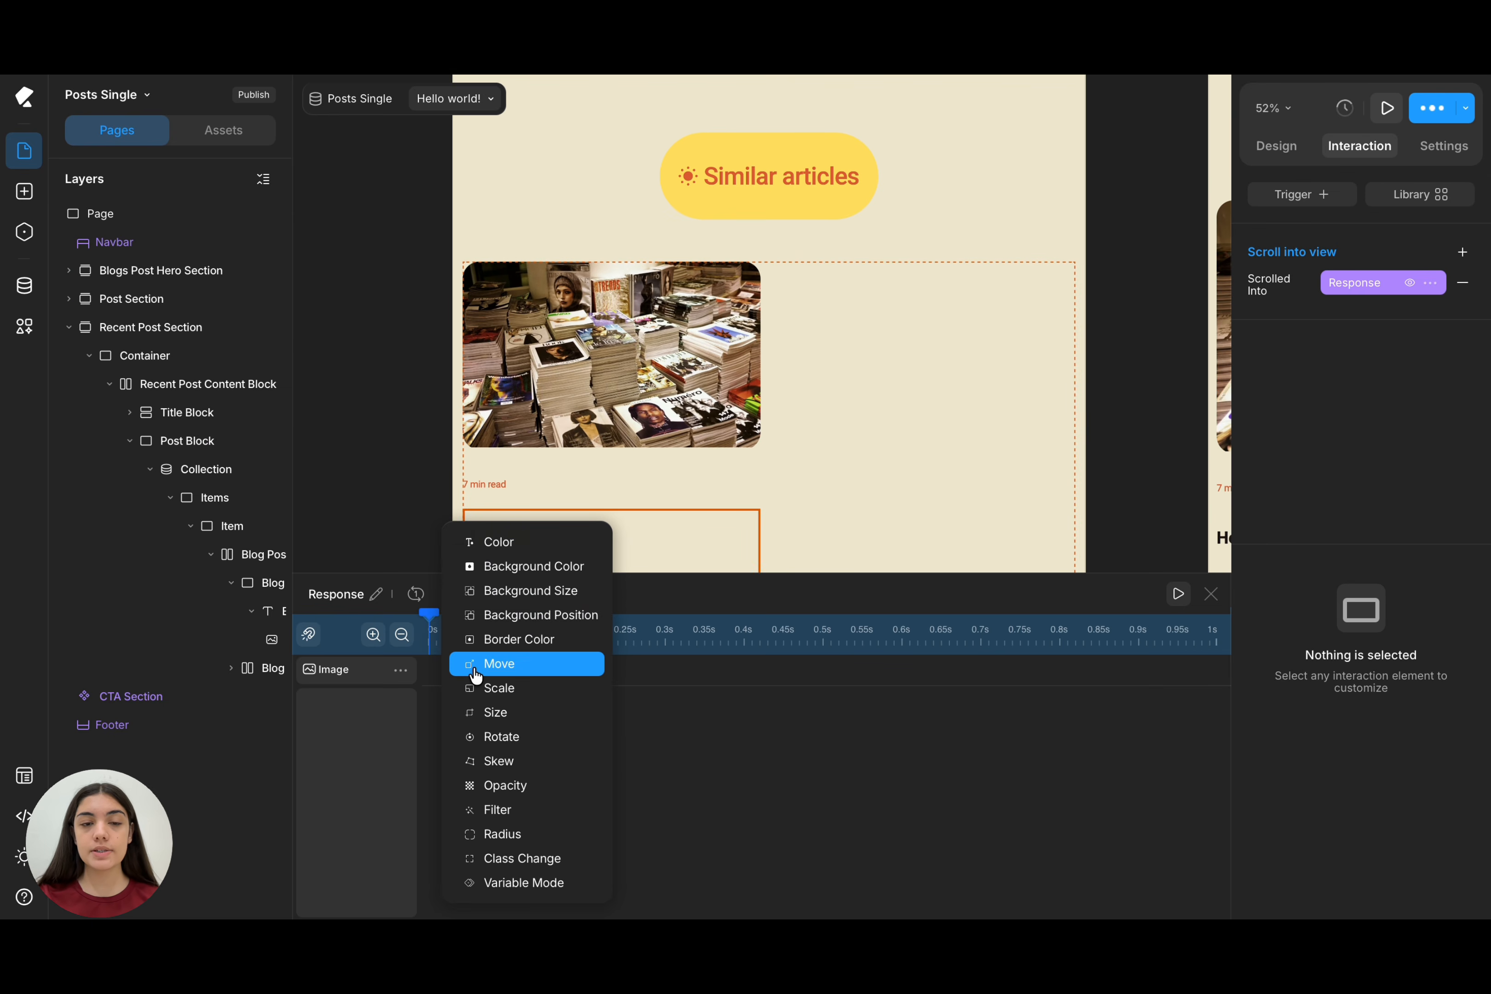
{"action": "left_click", "coordinate": [497, 673]}
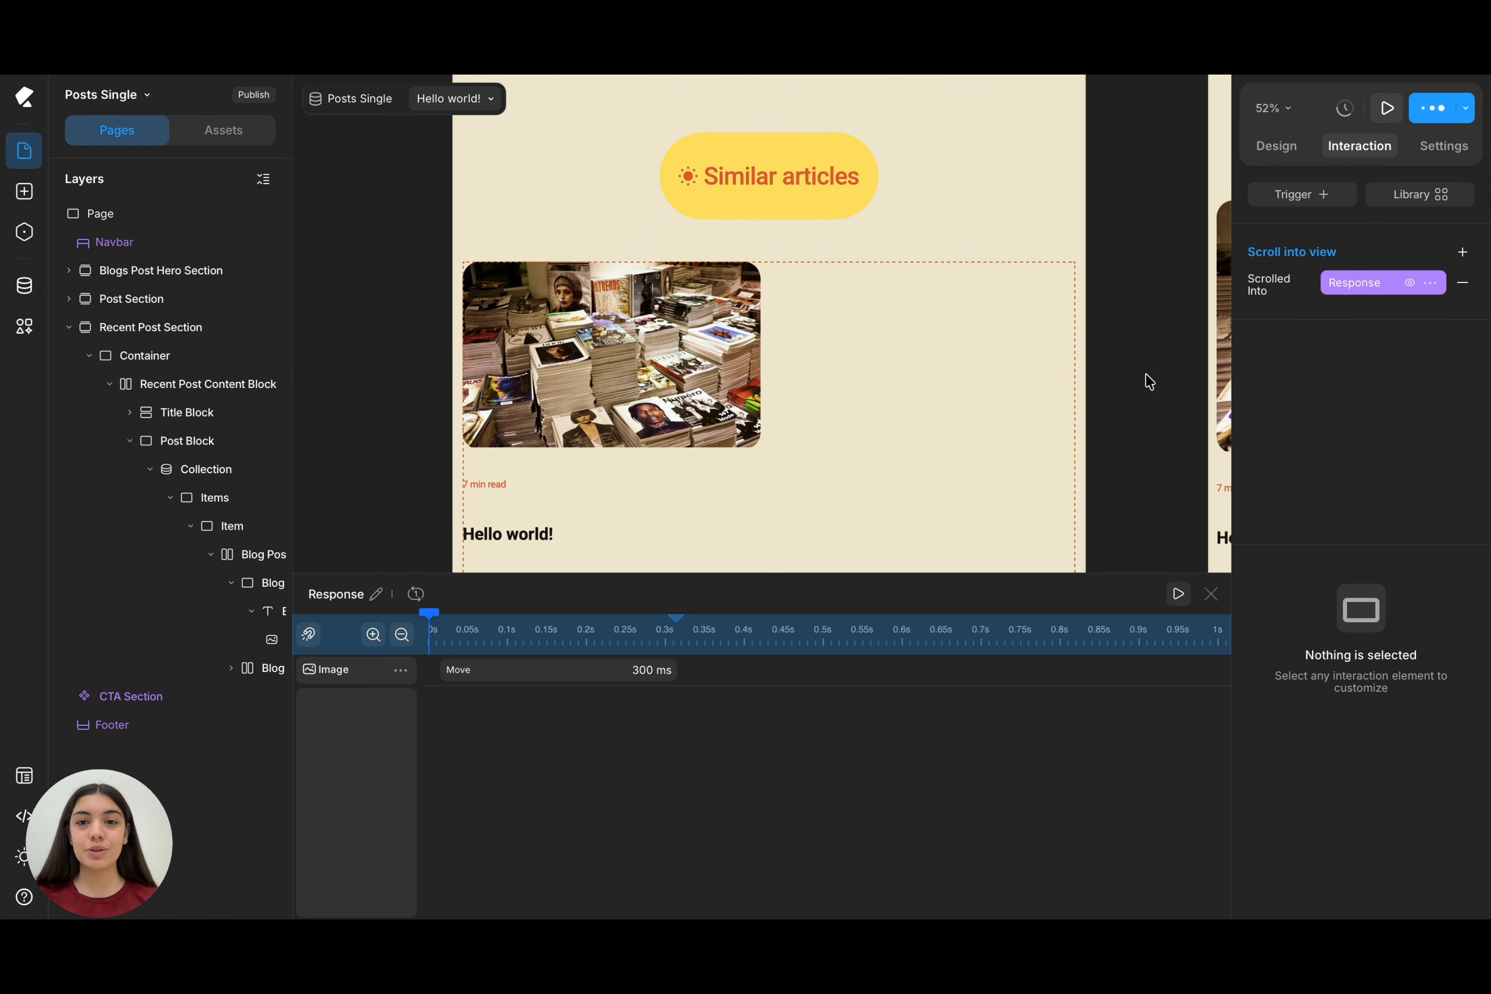
{"action": "scroll", "coordinate": [1149, 382], "scroll_direction": "down", "scroll_amount": 2}
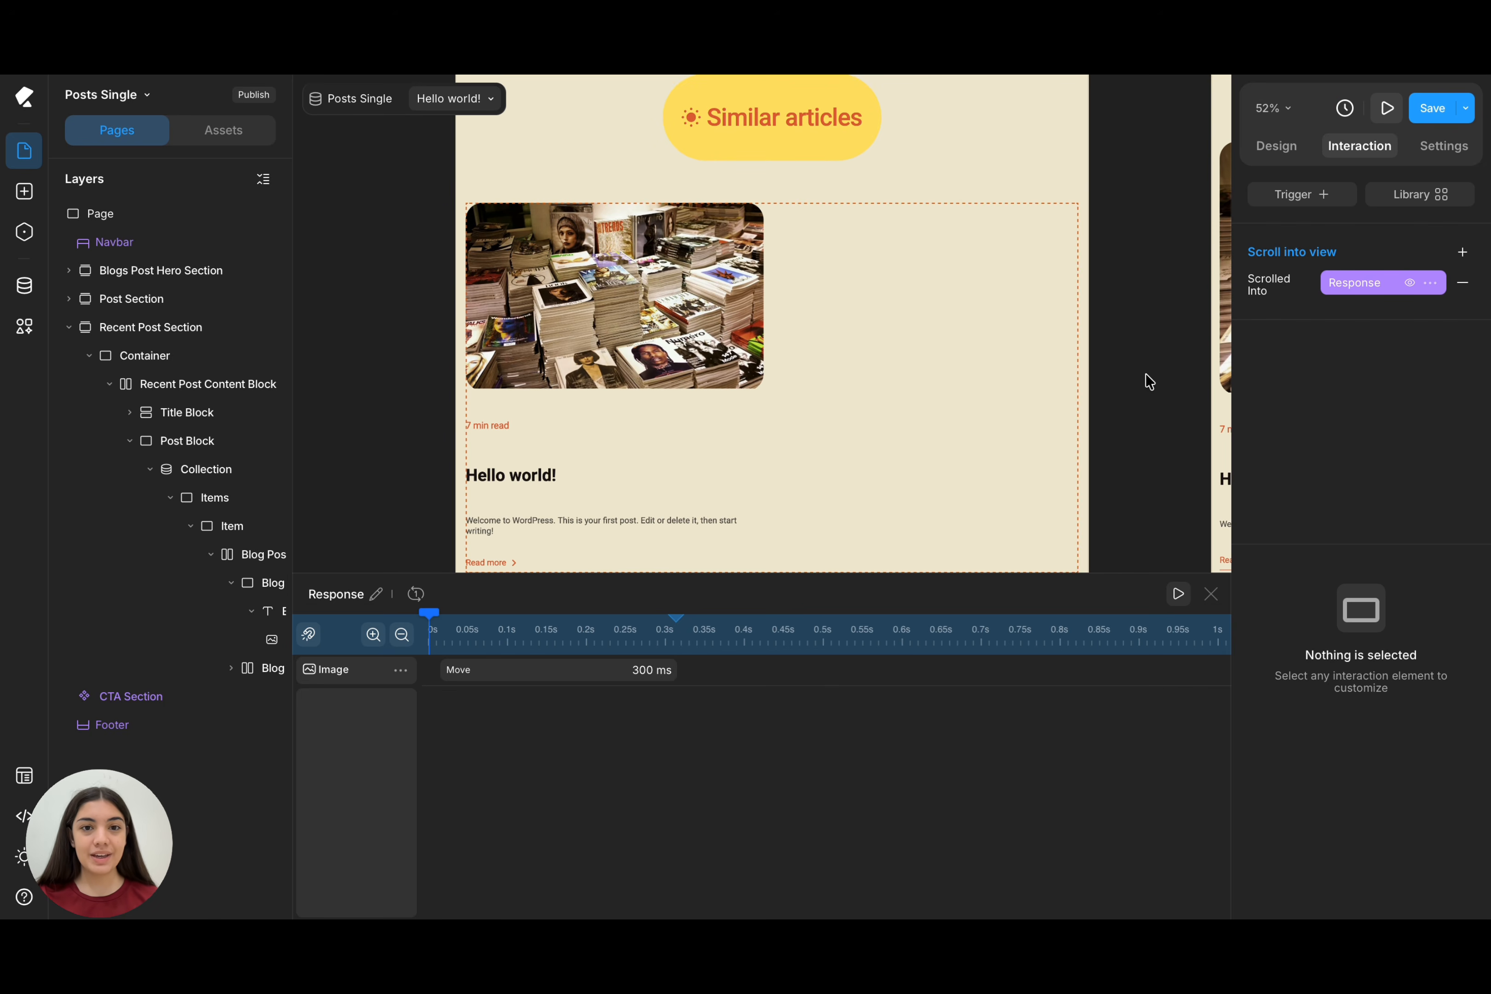
- Add a Hover In trigger and include the Similar articles Title Block as its animated layer
{"action": "left_click", "coordinate": [1304, 200]}
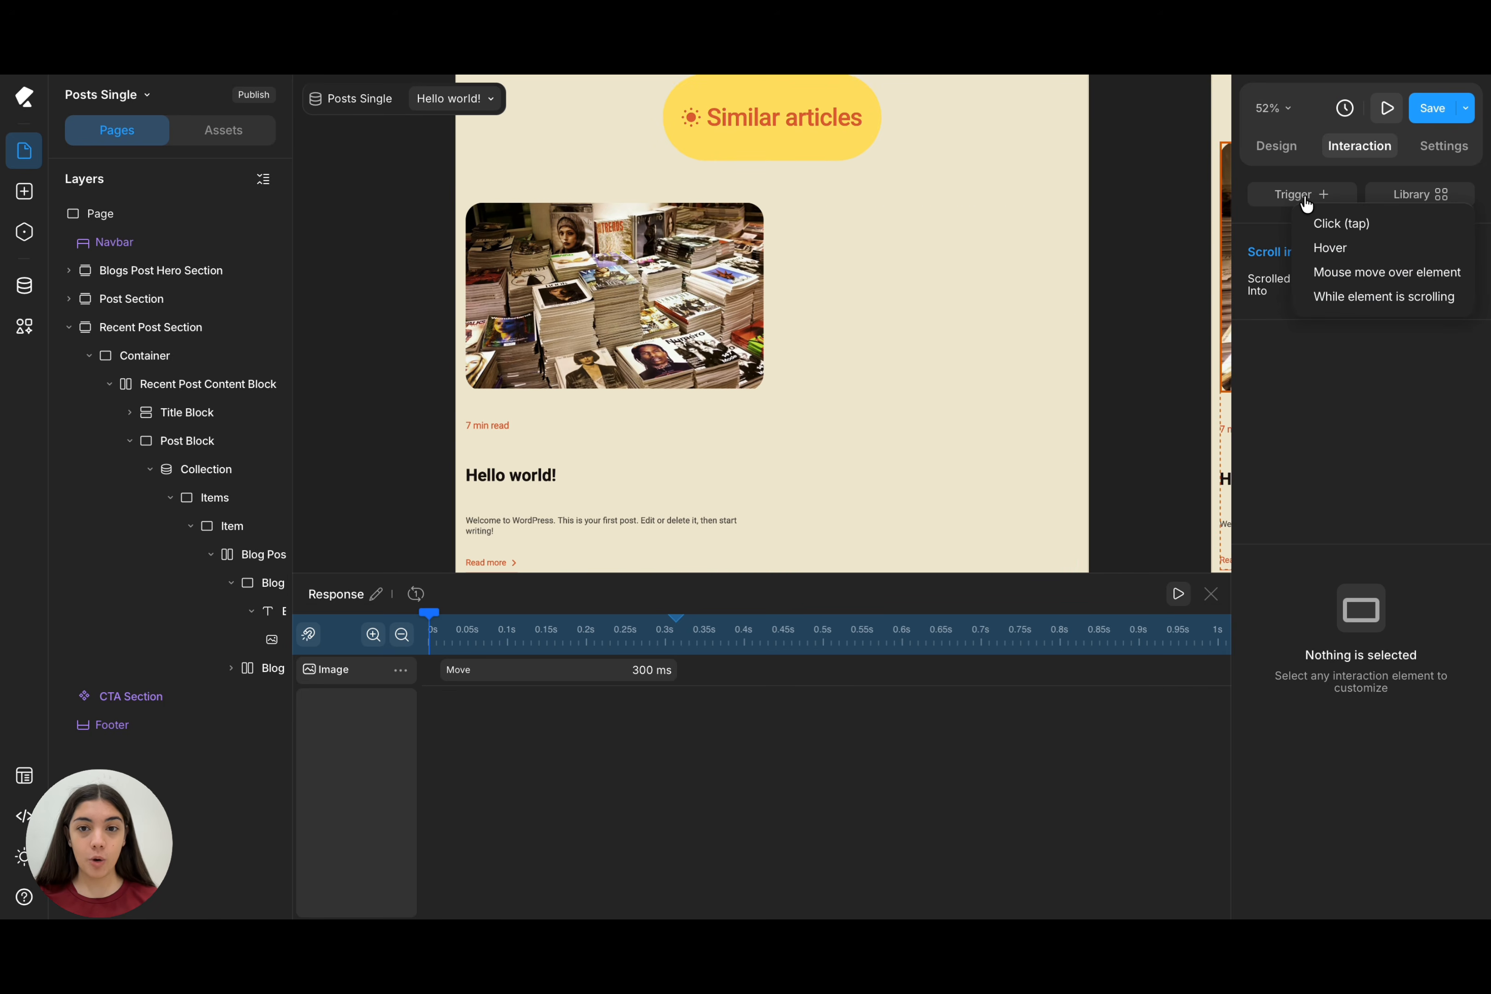
{"action": "mouse_move", "coordinate": [1343, 252]}
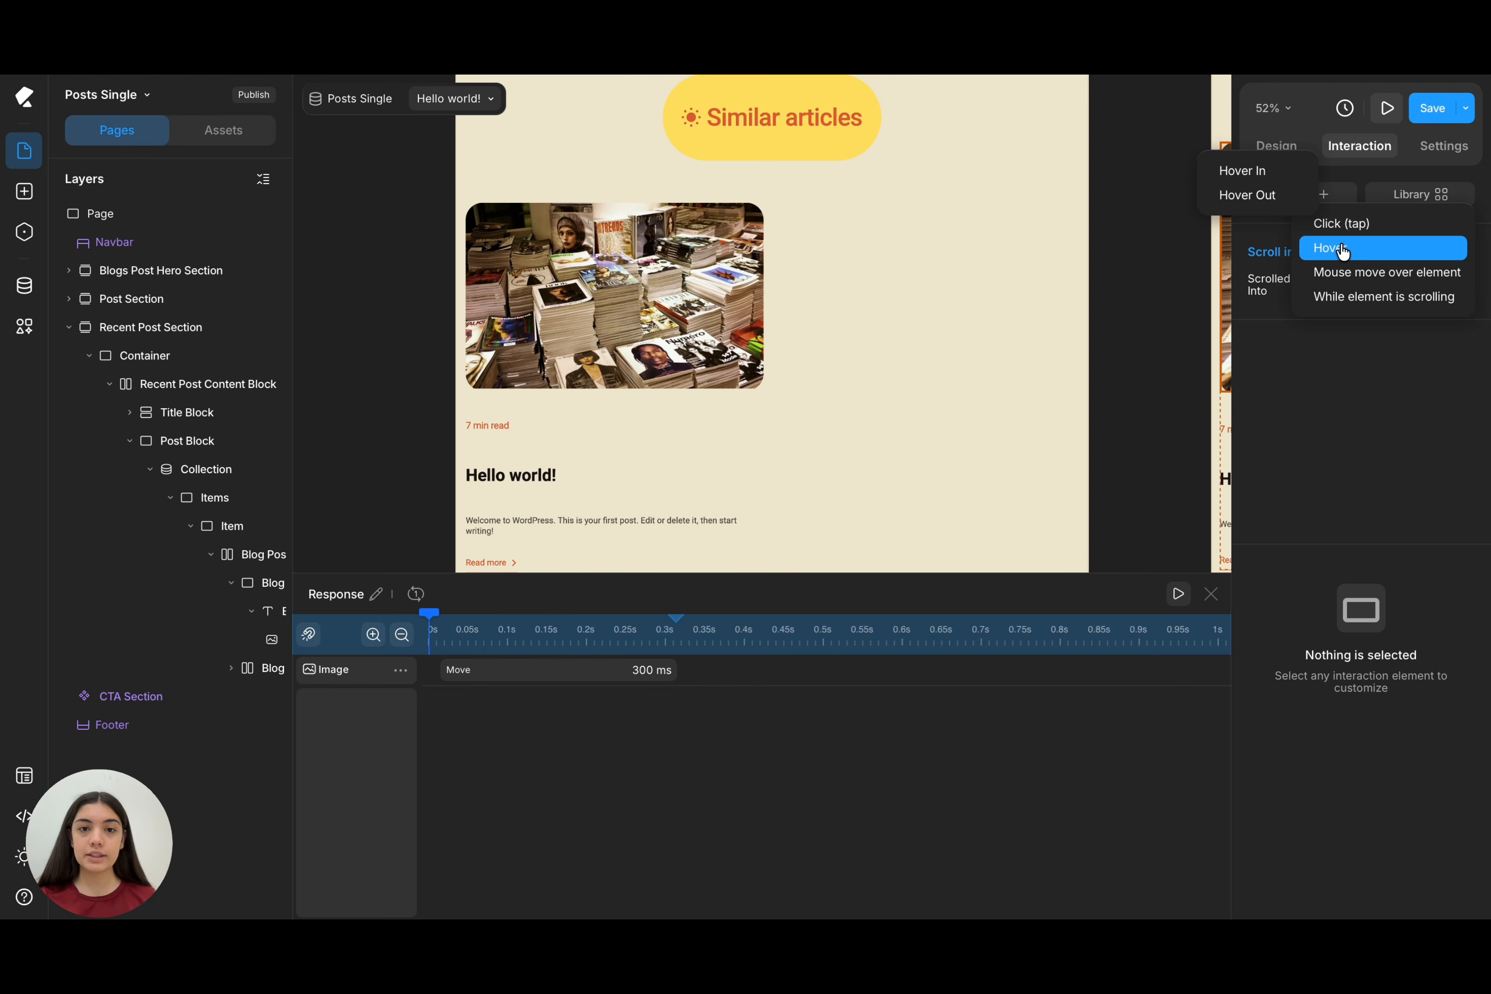
{"action": "left_click", "coordinate": [1242, 171]}
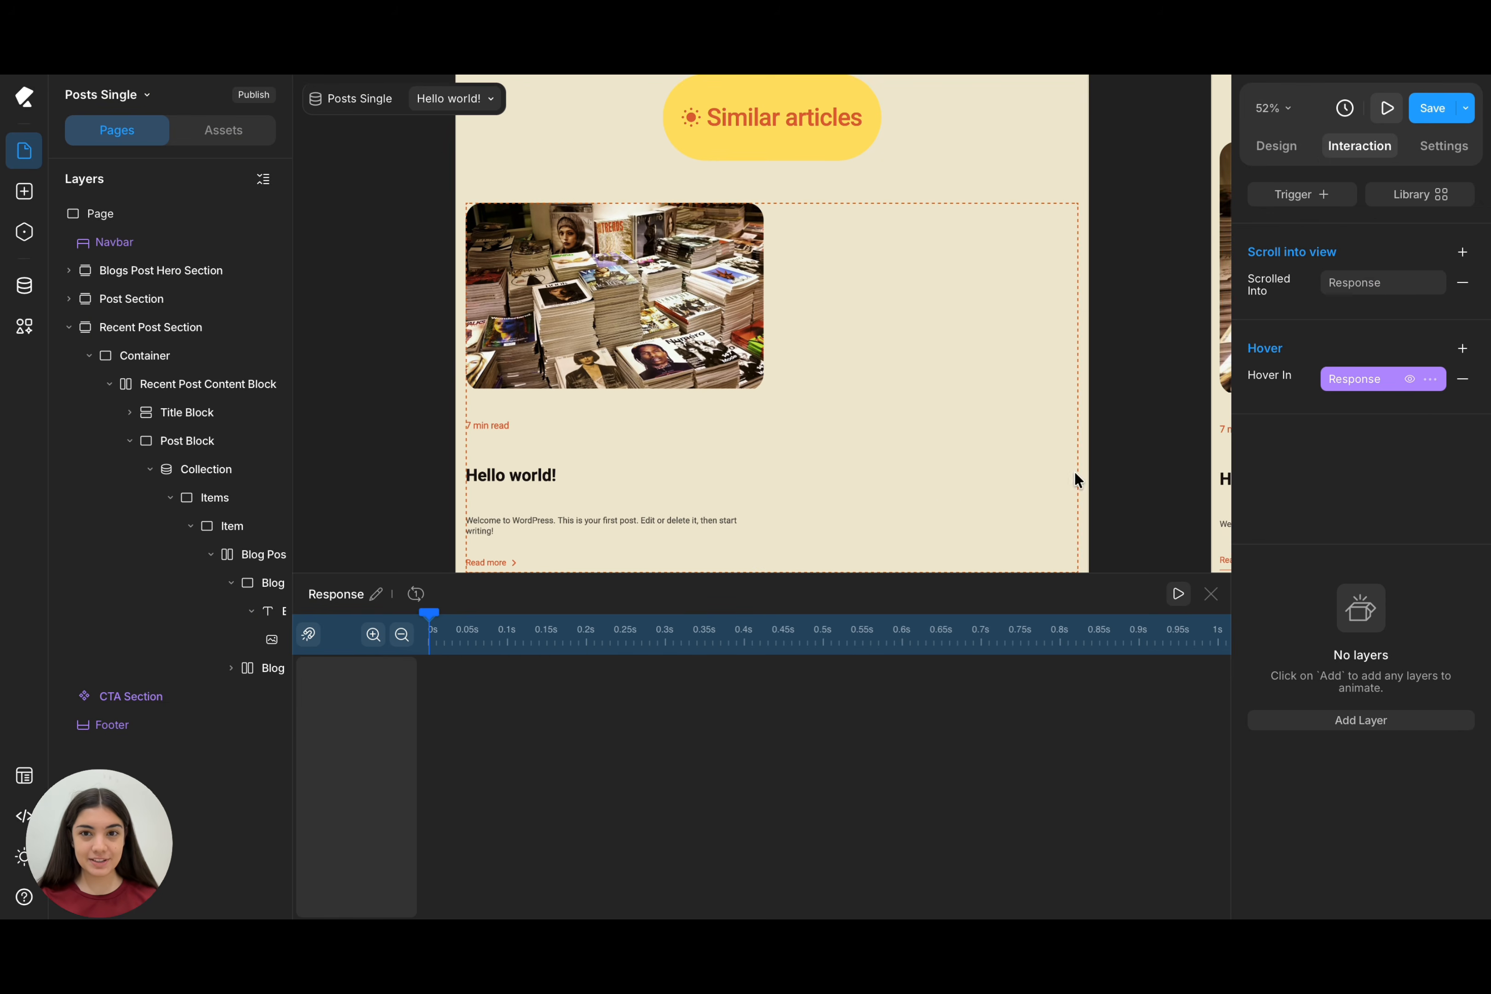
{"action": "left_click", "coordinate": [766, 158]}
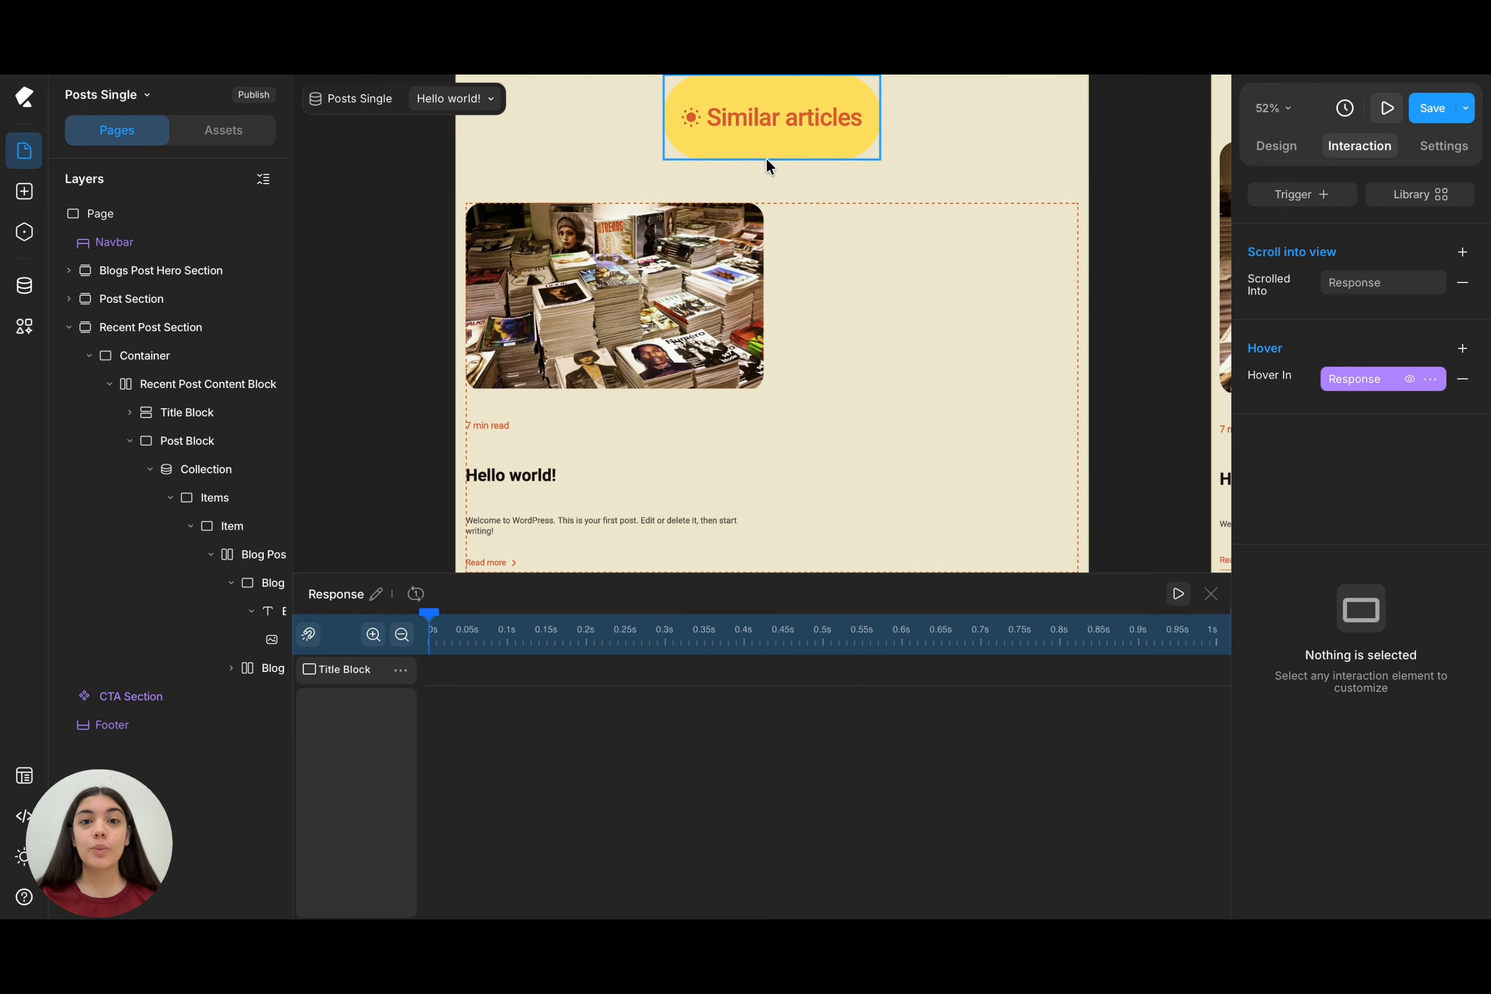
- Give the Title Block a 300 ms Size animation starting at 0 s in the Hover In response, and save the page
{"action": "left_click", "coordinate": [488, 684]}
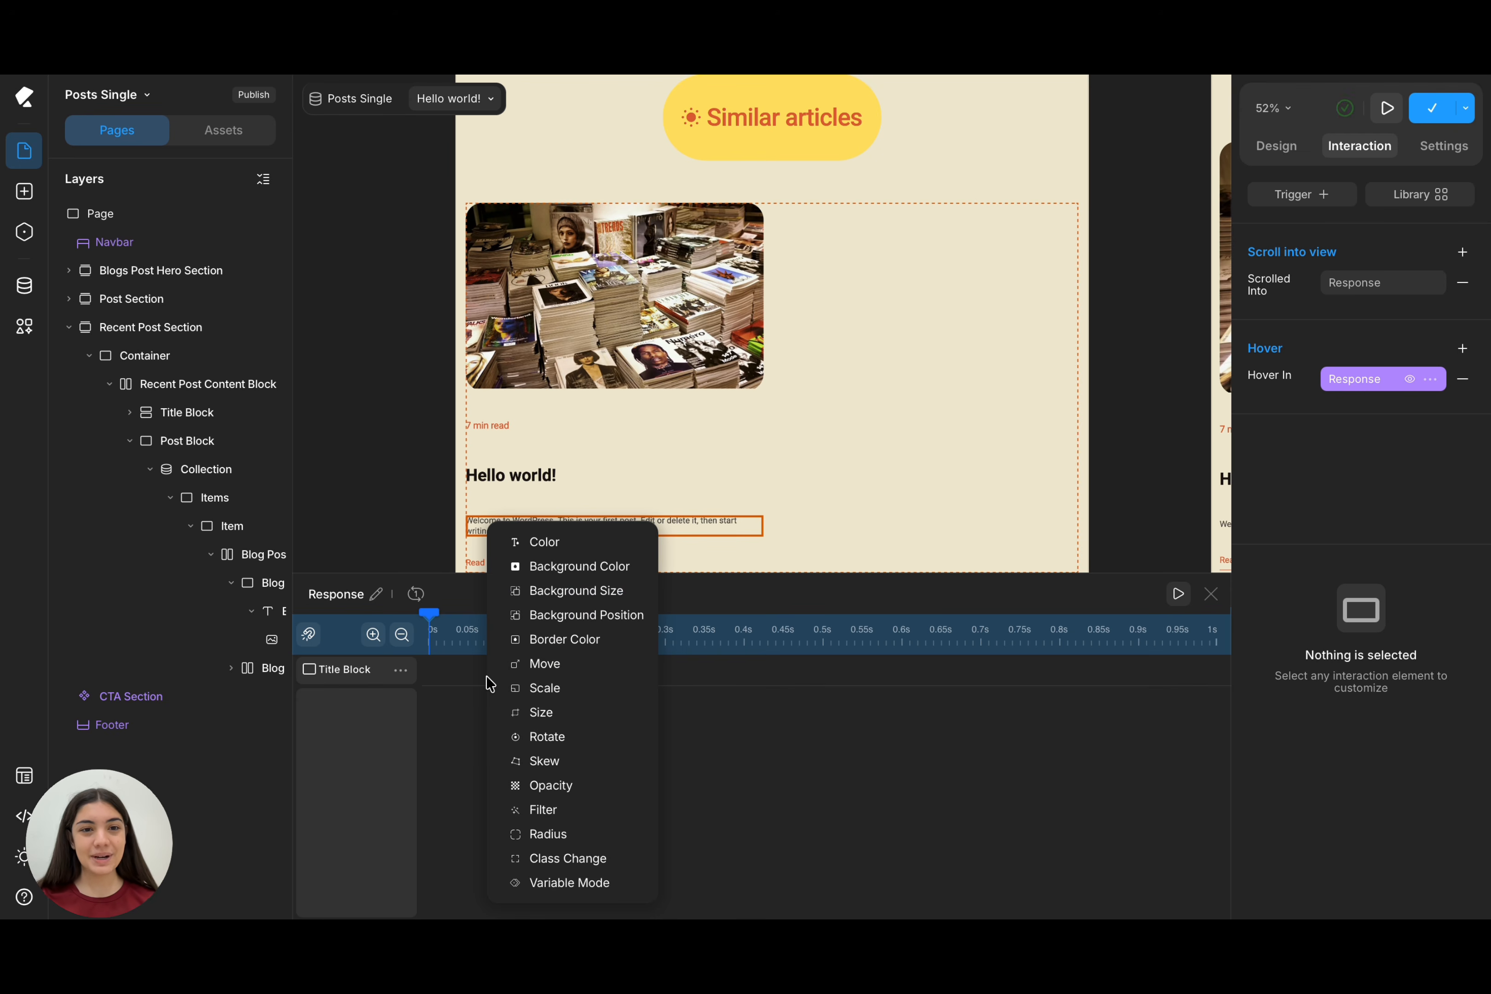
{"action": "left_click", "coordinate": [543, 712]}
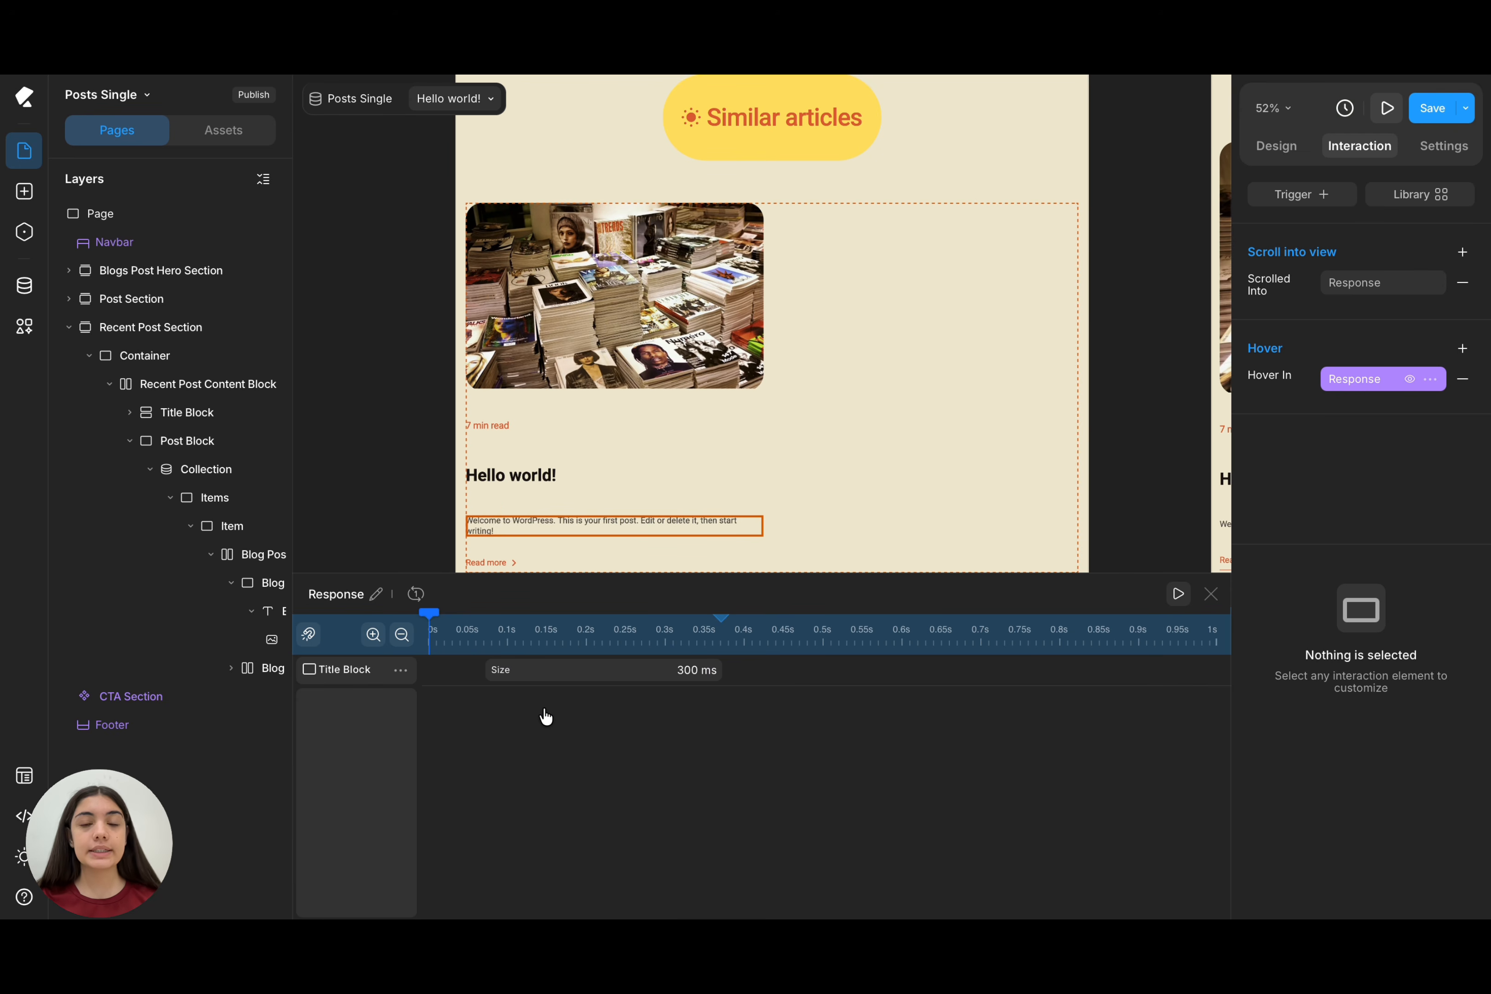
{"action": "left_click_drag", "start_coordinate": [566, 679], "coordinate": [503, 686]}
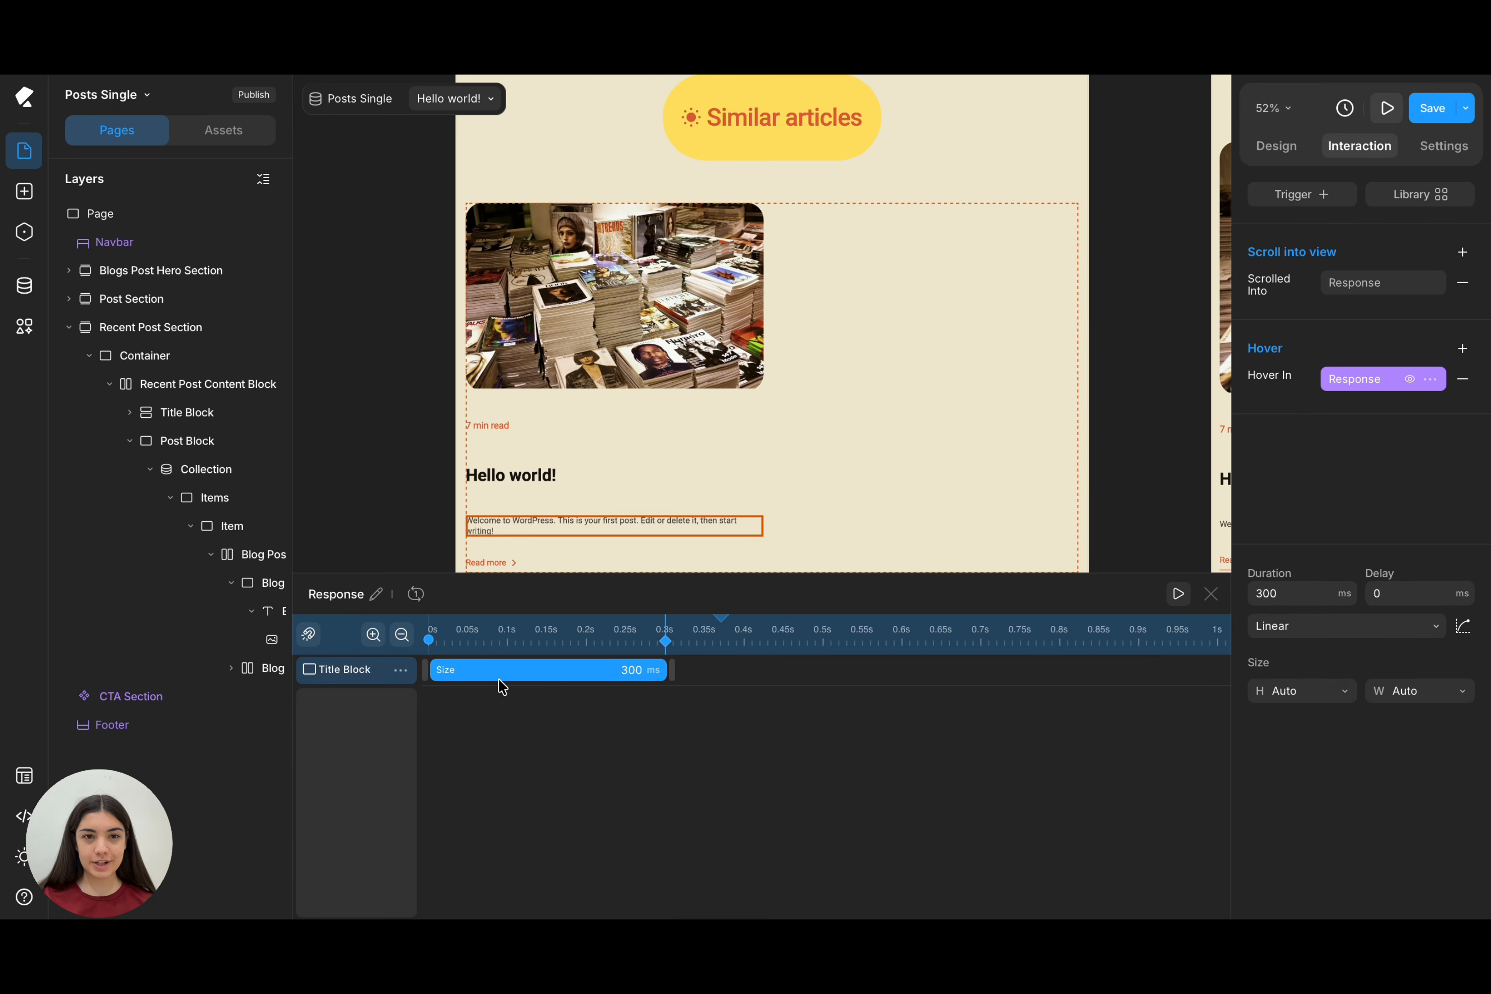
{"action": "left_click", "coordinate": [712, 677]}
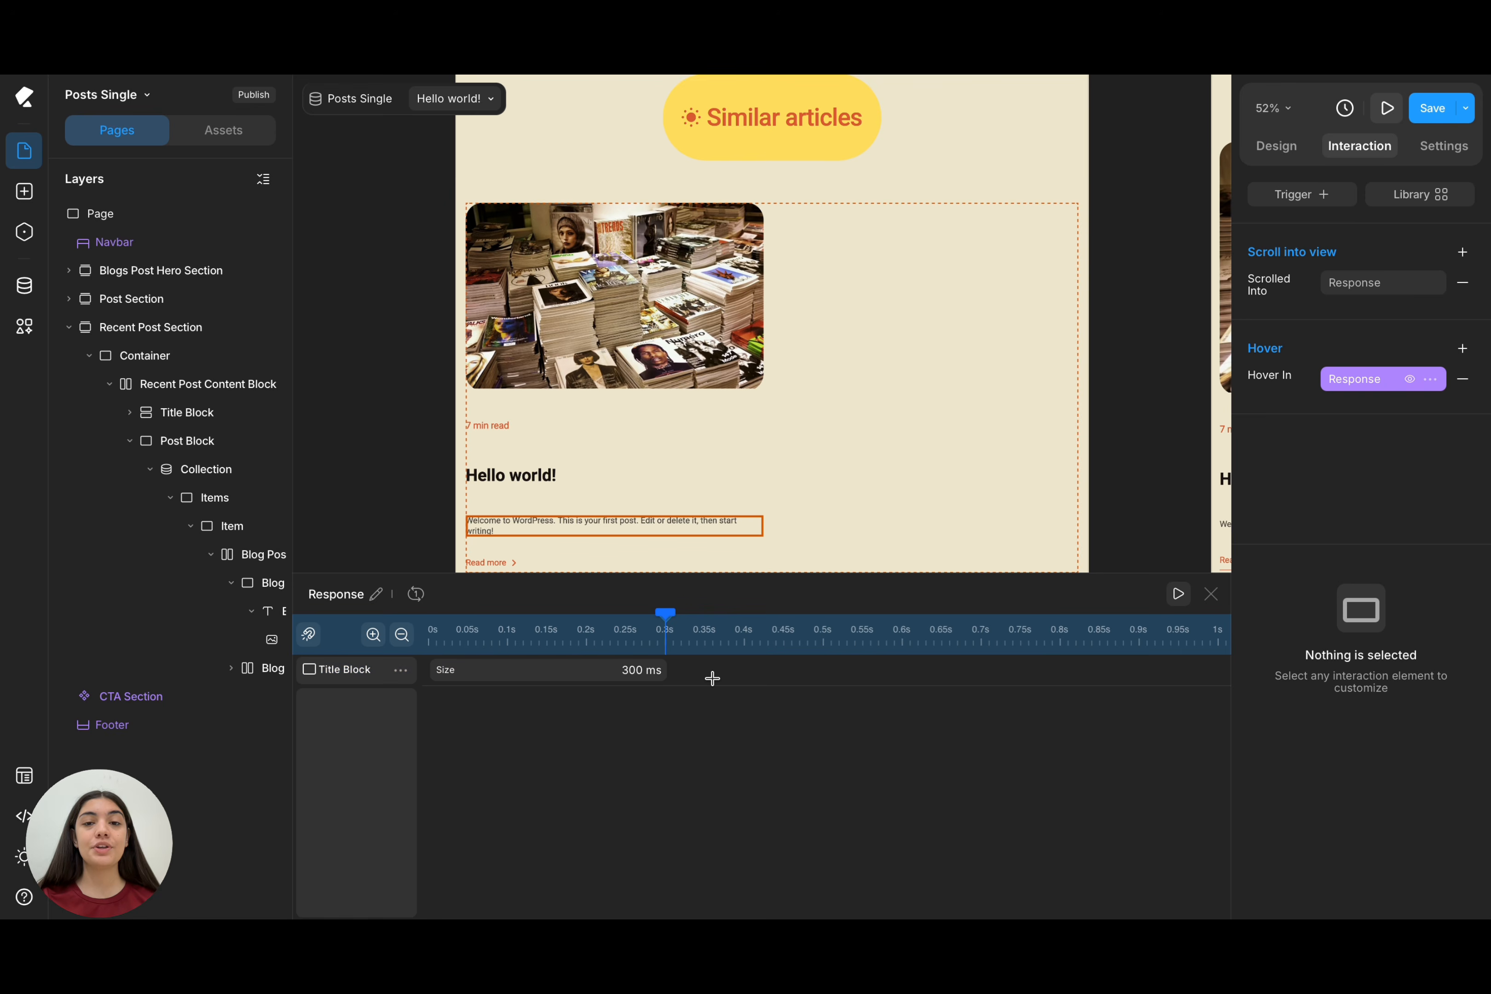
{"action": "key", "text": "ctrl+s"}
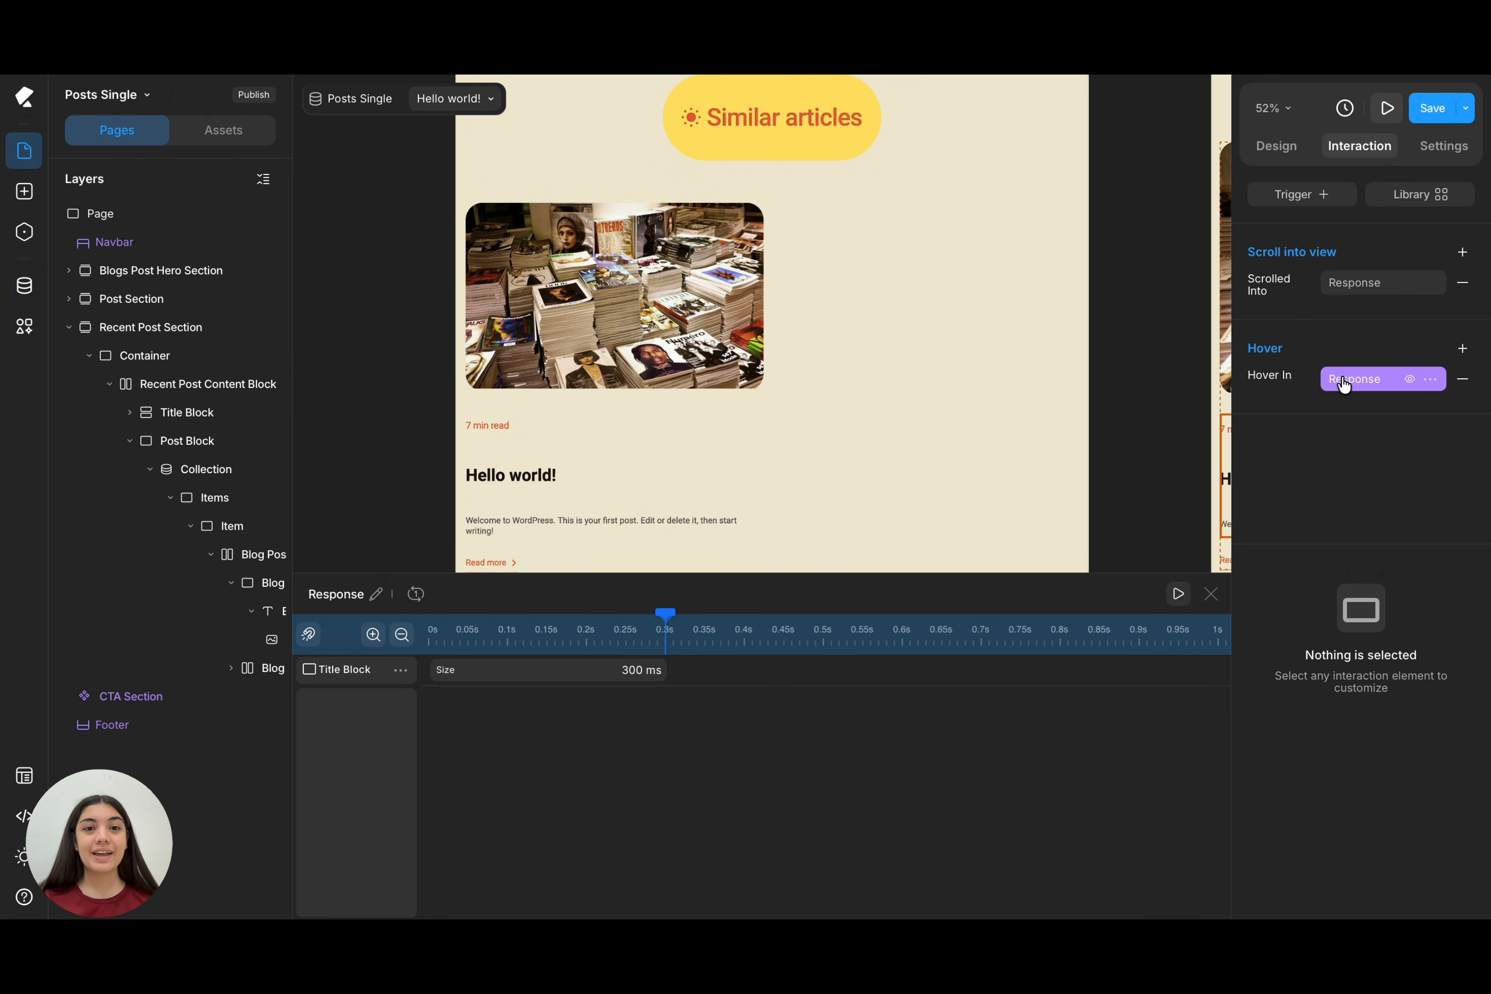
- Apply the Self reveal effect from the interaction library to the thumbnail image
{"action": "left_click", "coordinate": [1354, 289]}
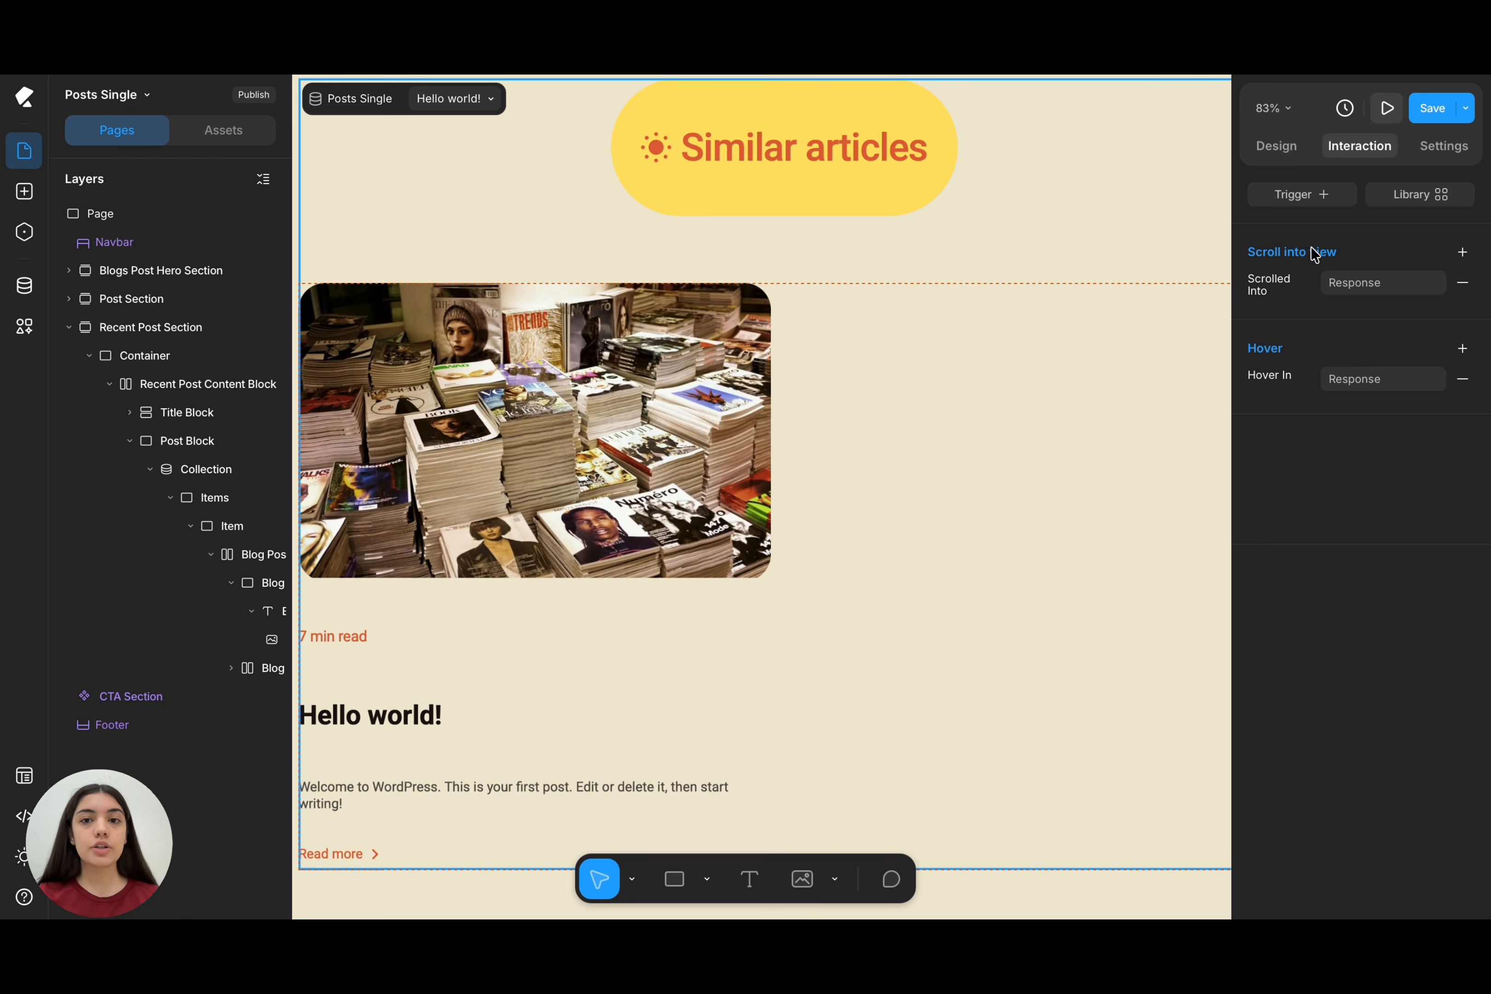
{"action": "left_click", "coordinate": [1416, 200]}
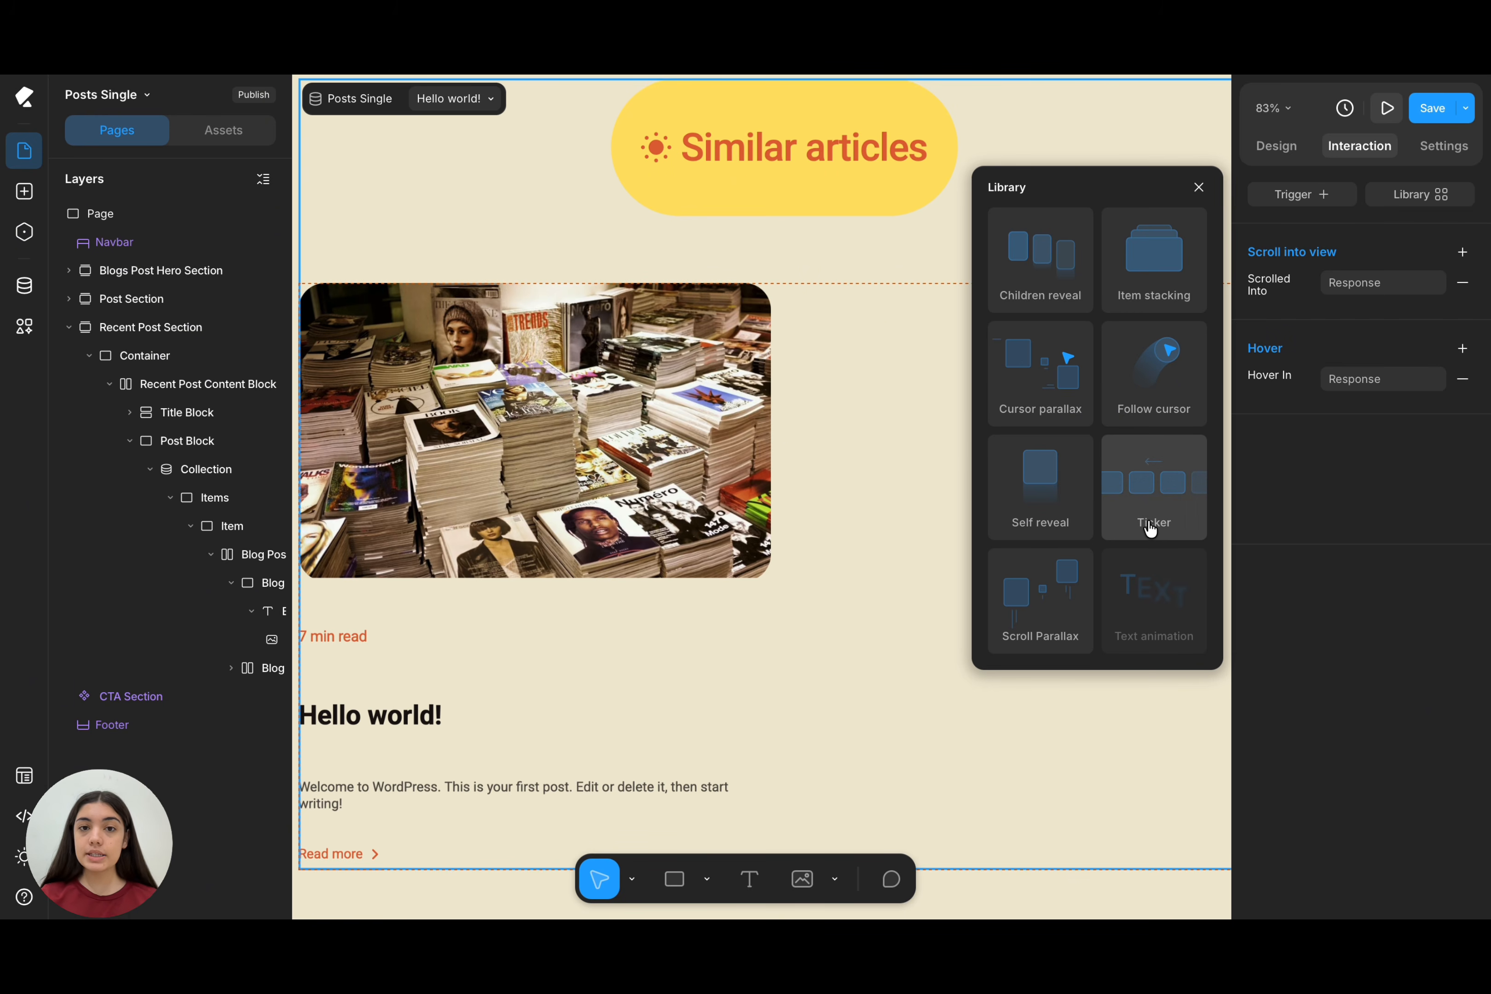
{"action": "left_click", "coordinate": [1034, 500]}
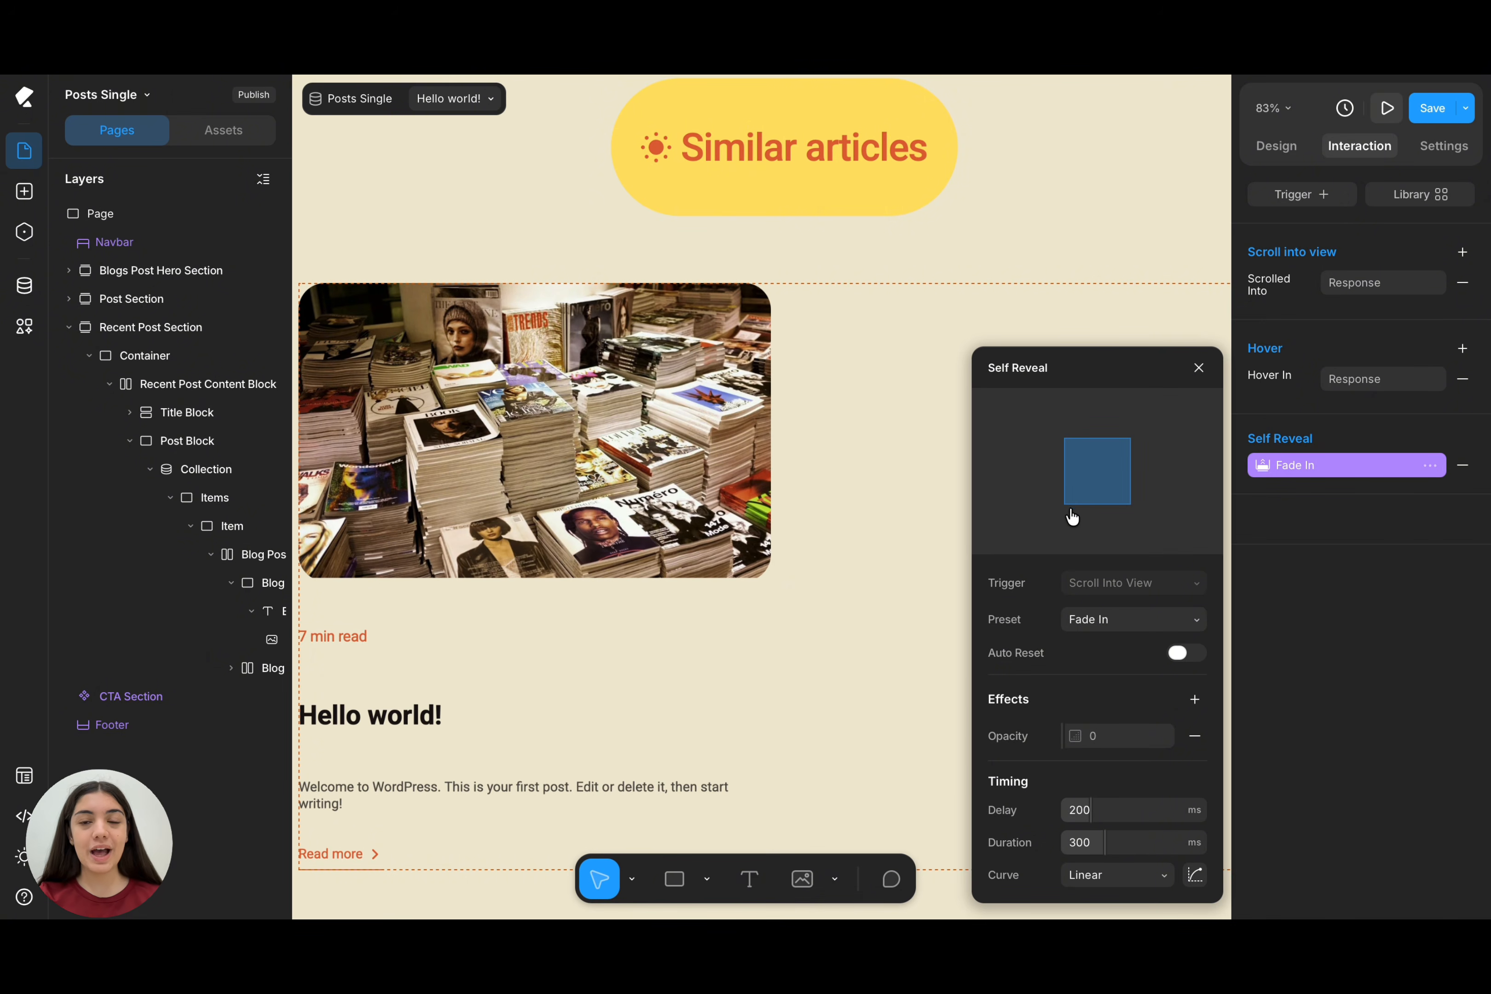
- Turn on Auto Reset for the Self Reveal effect and set opacity to 0.4, delay to 172 ms and duration to 607 ms
{"action": "left_click", "coordinate": [1186, 655]}
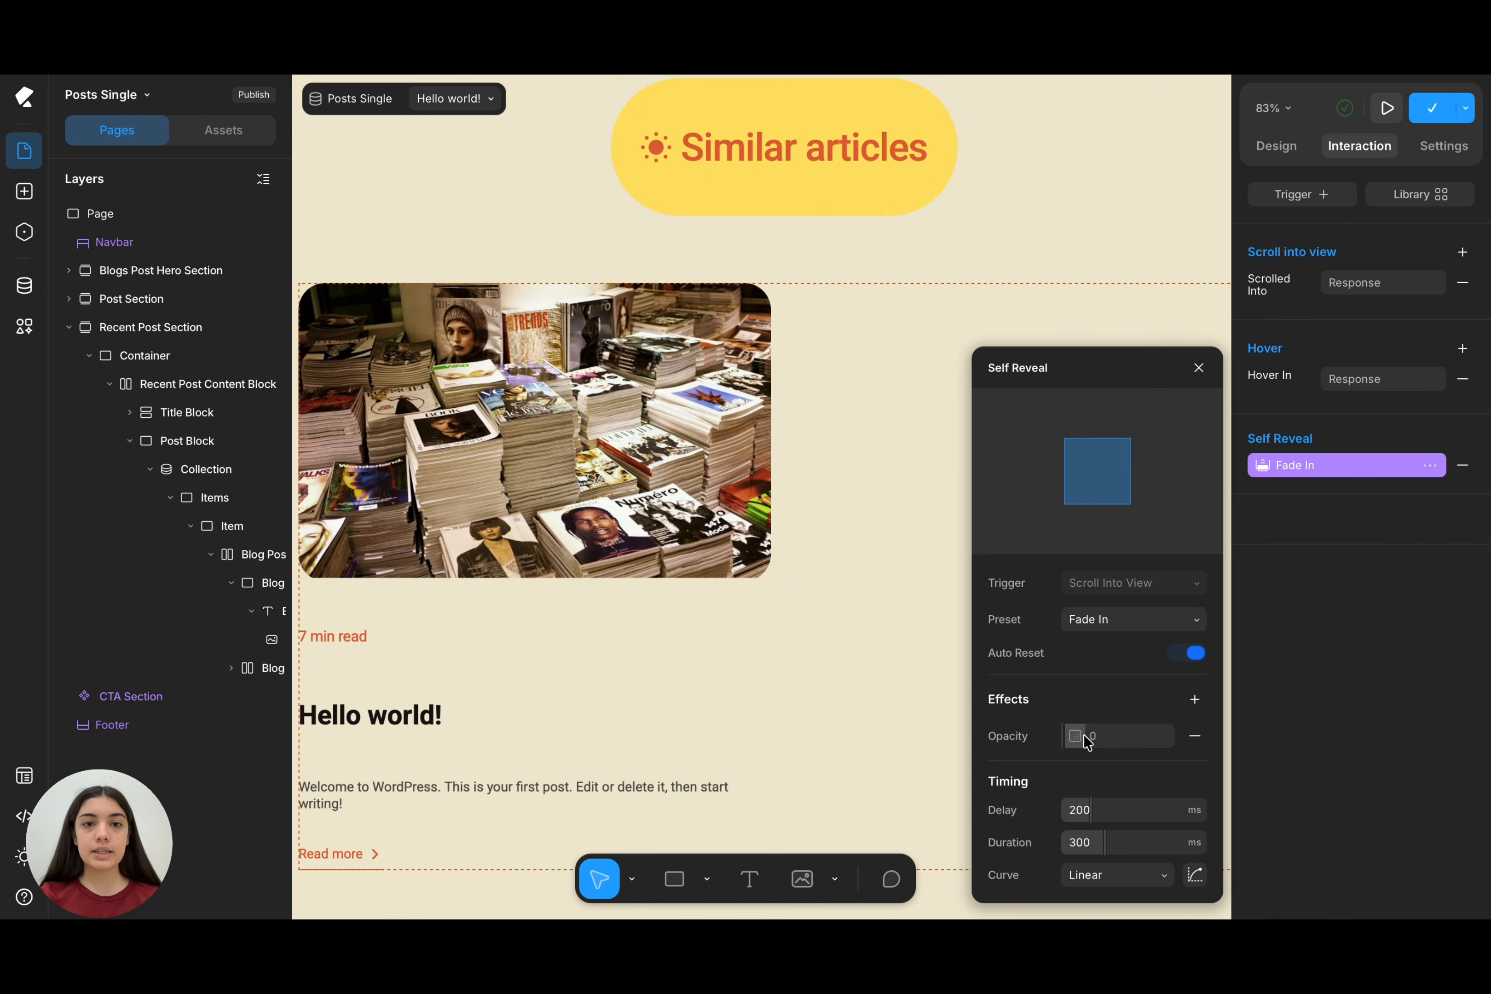
{"action": "left_click_drag", "start_coordinate": [1087, 737], "coordinate": [1105, 737]}
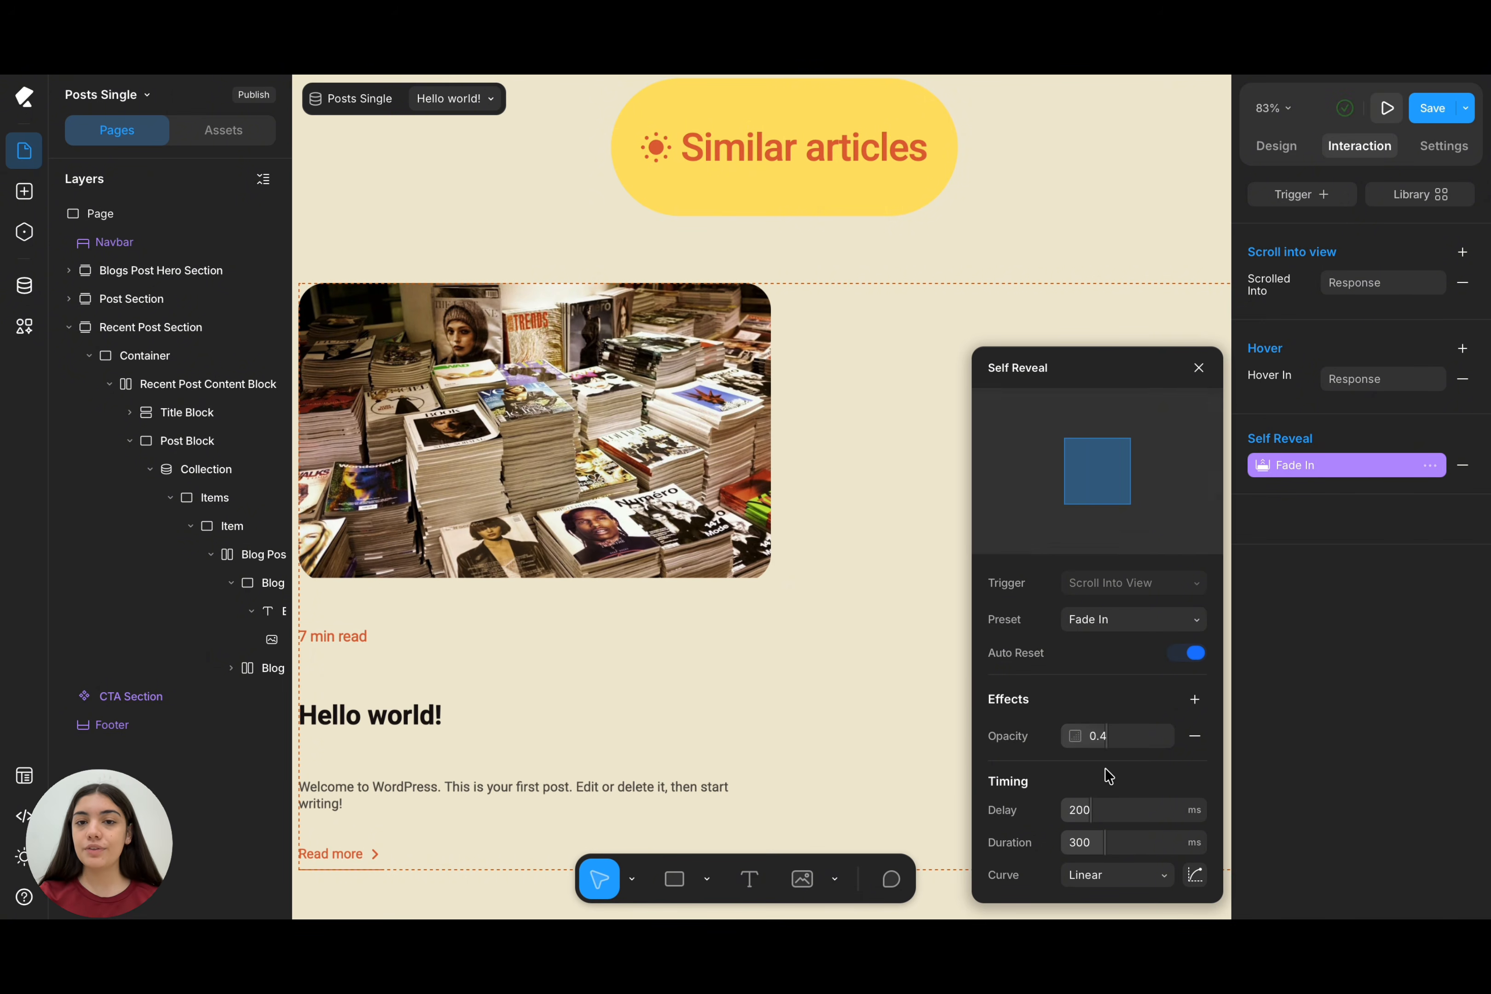
{"action": "left_click_drag", "start_coordinate": [1101, 808], "coordinate": [1153, 855]}
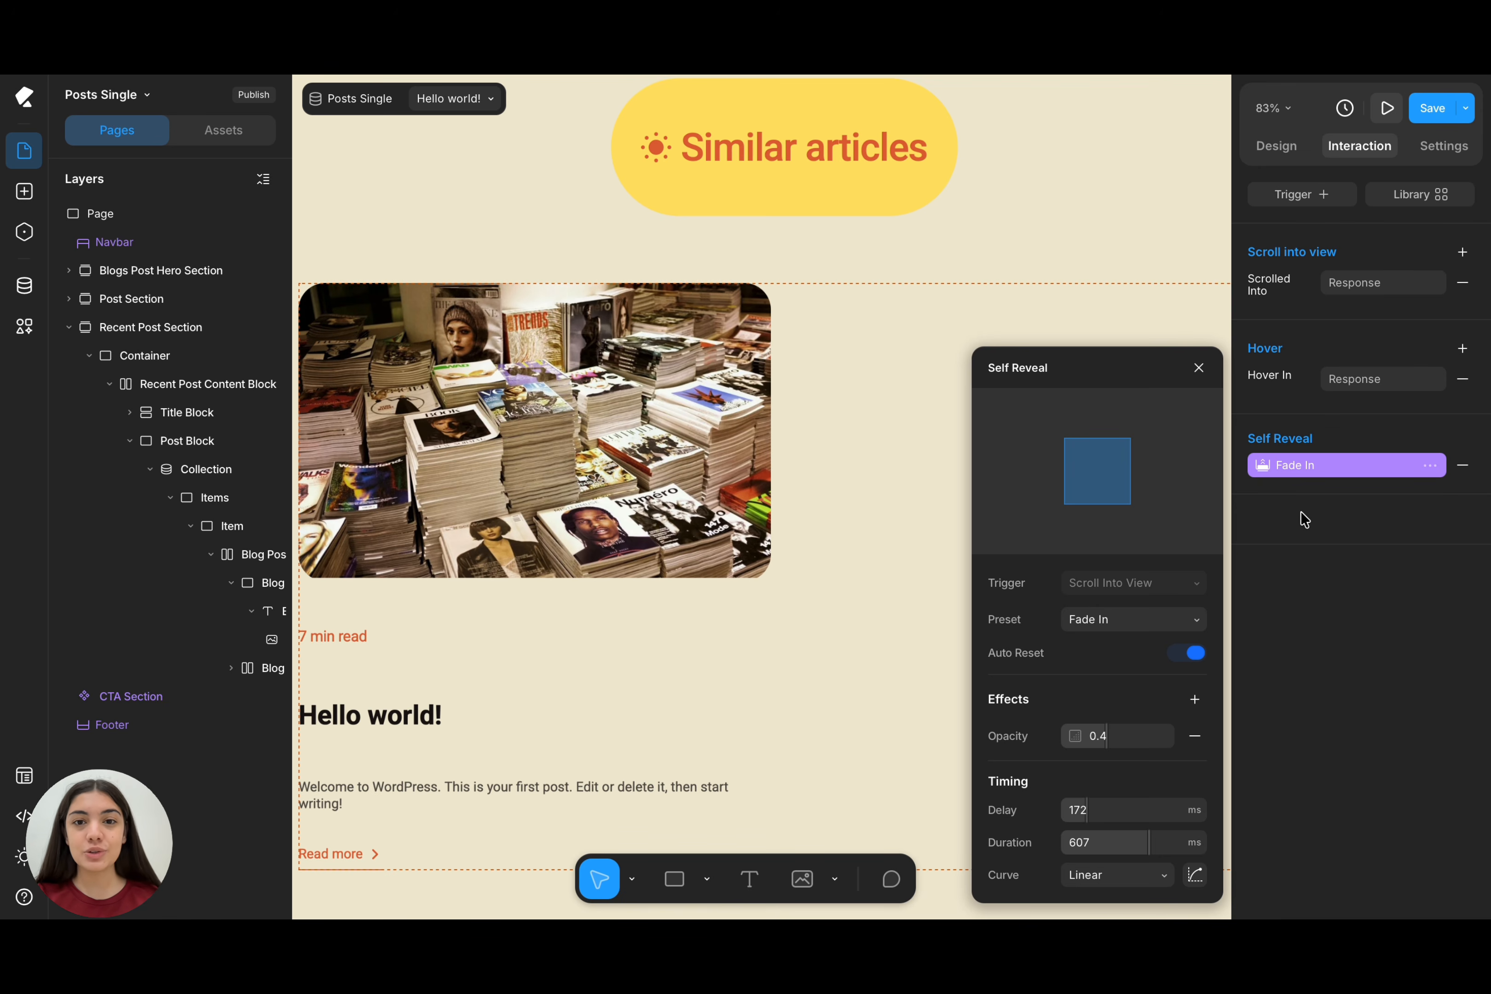
- Browse the interaction effect library for the thumbnail image, then close the Self Reveal settings
{"action": "left_click", "coordinate": [1437, 195]}
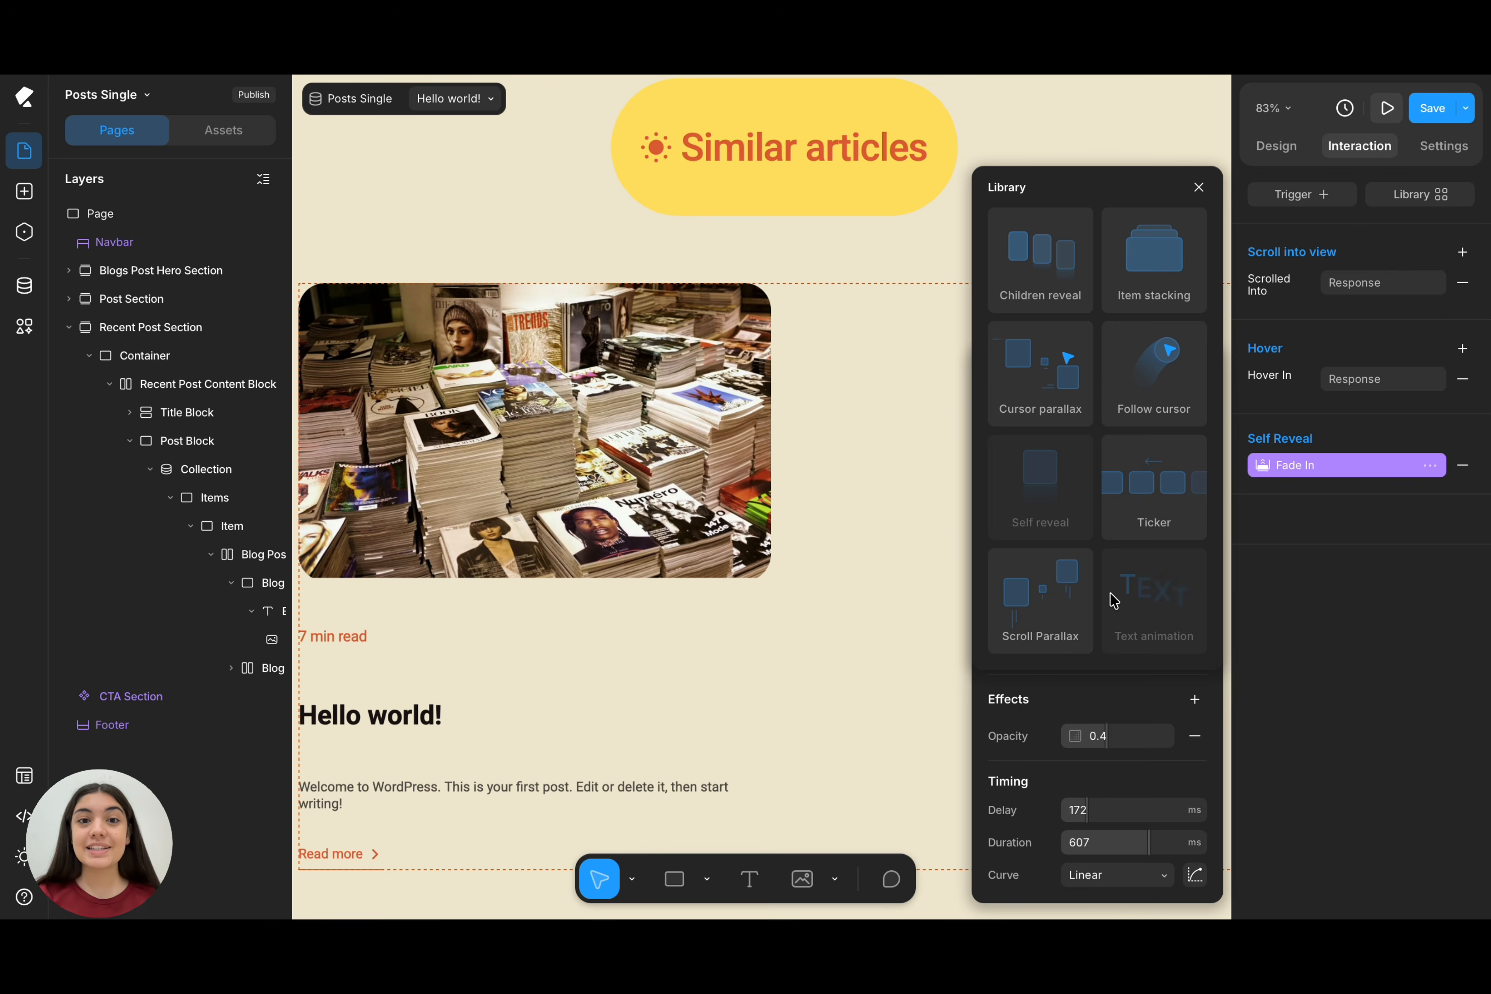
{"action": "left_click", "coordinate": [1293, 616]}
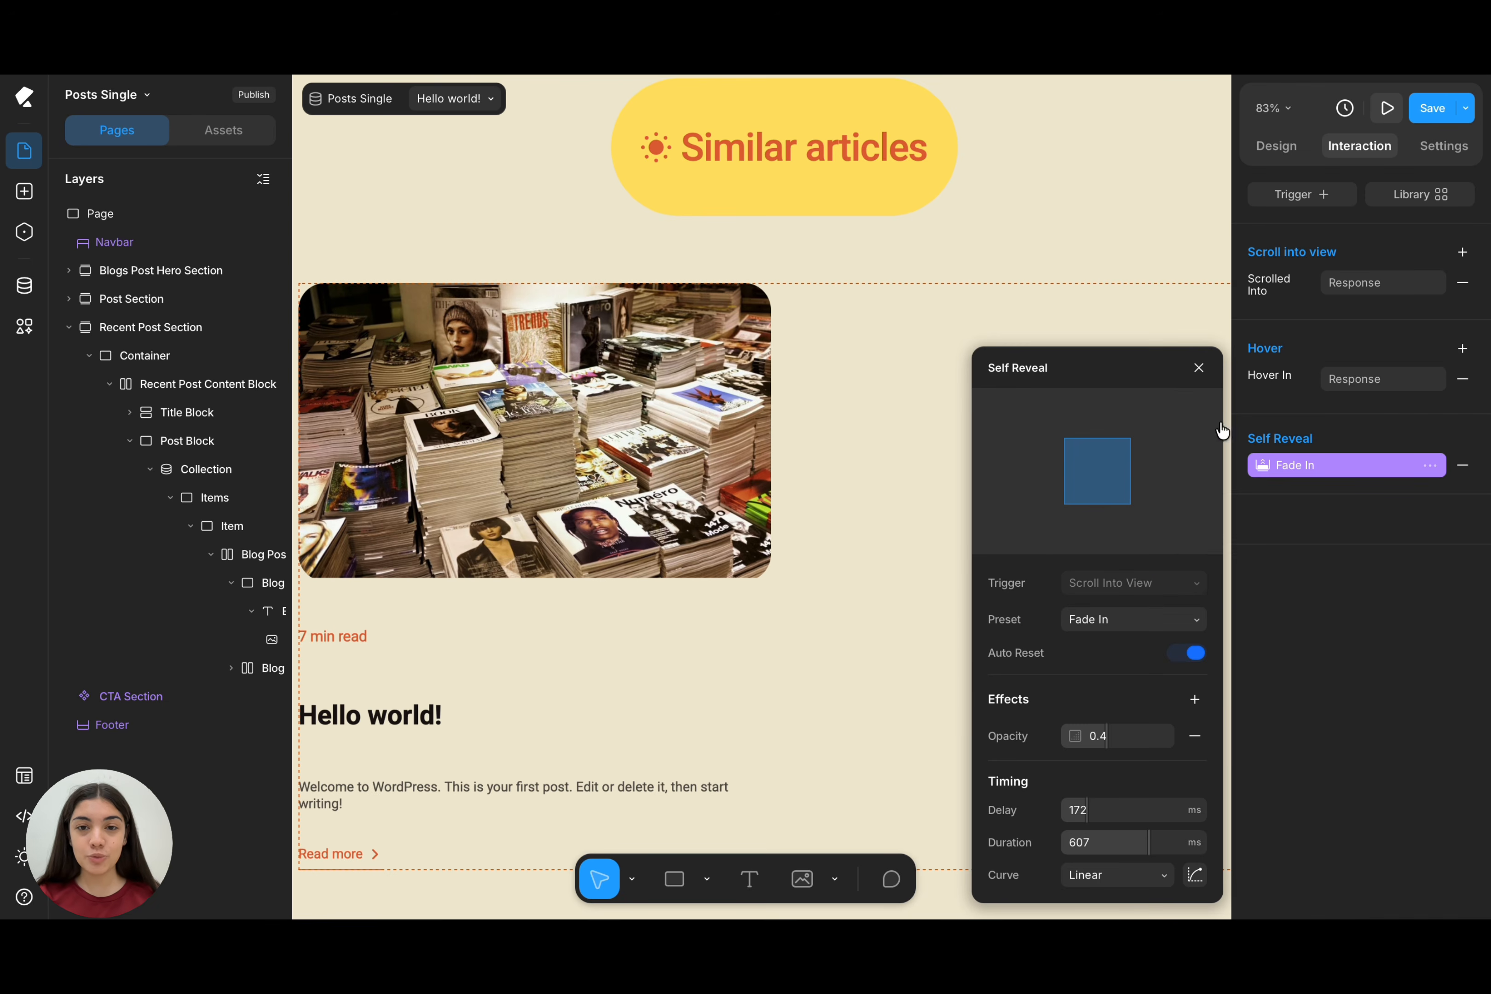
{"action": "left_click", "coordinate": [1199, 368]}
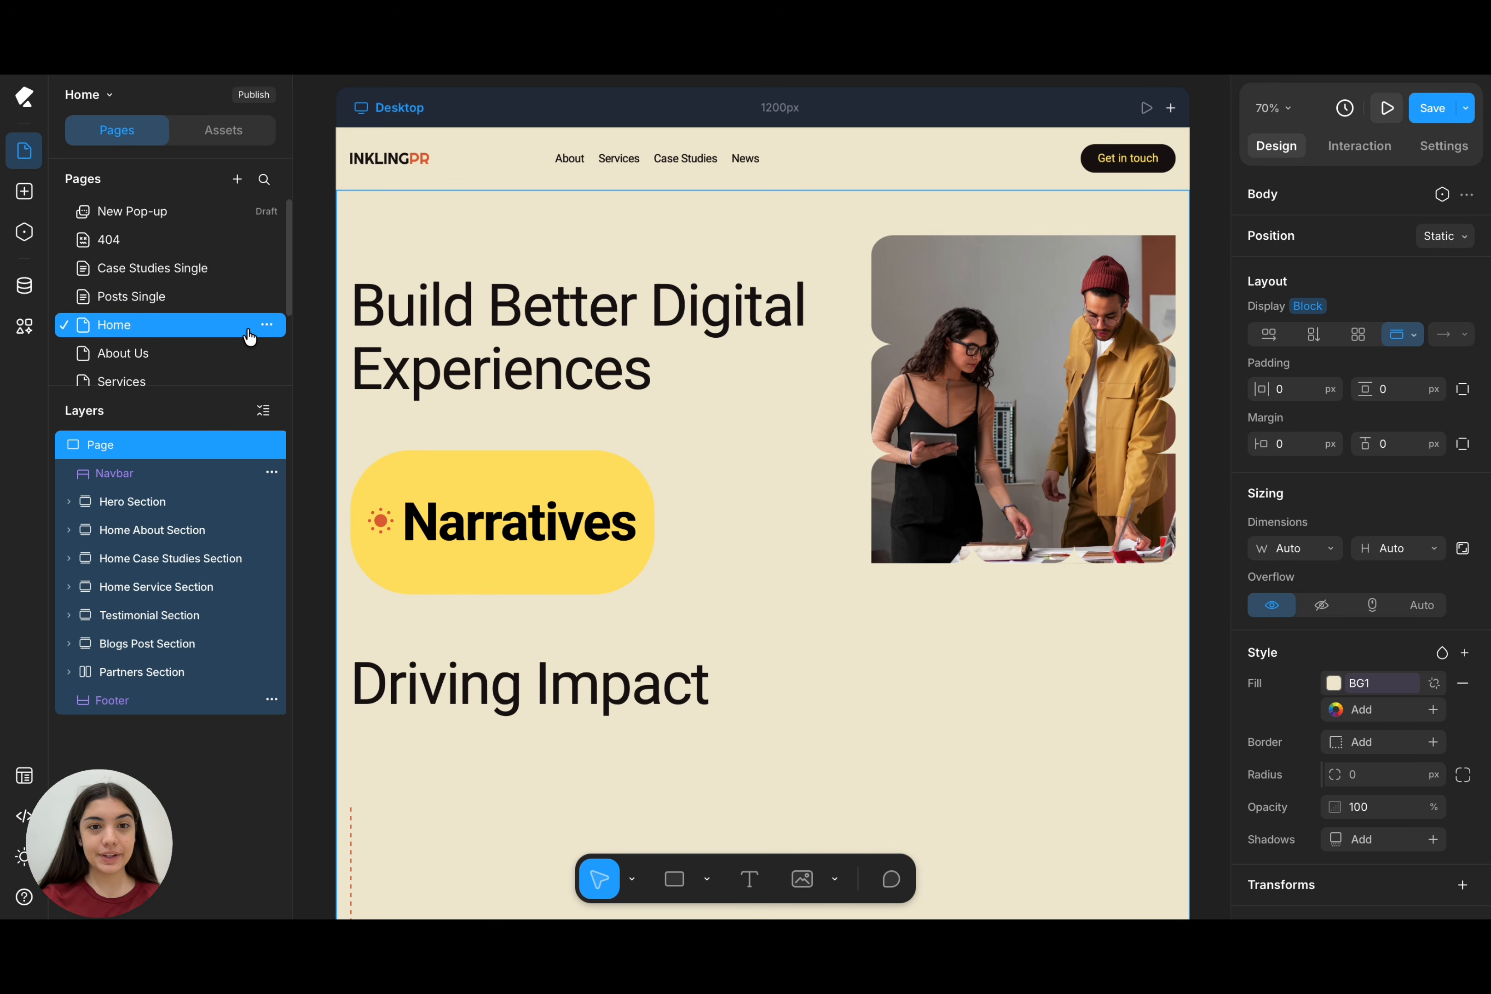
- Check the Home page's available page options, including Preview, and review its layout from the hero to the About section
{"action": "left_click", "coordinate": [262, 328]}
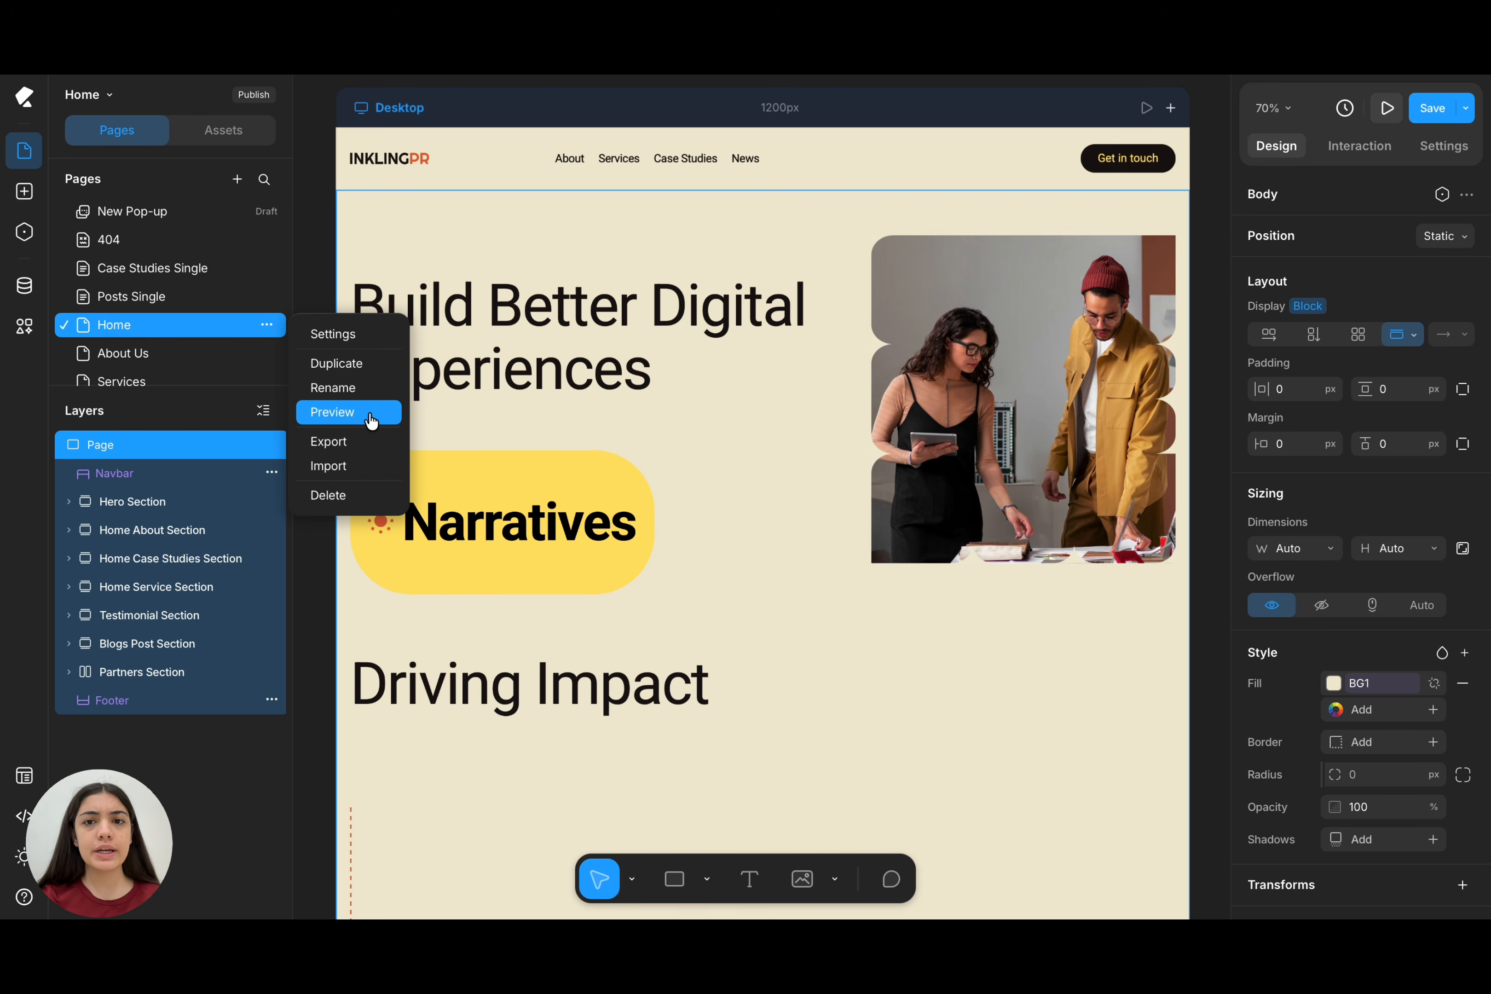
{"action": "left_click", "coordinate": [328, 288]}
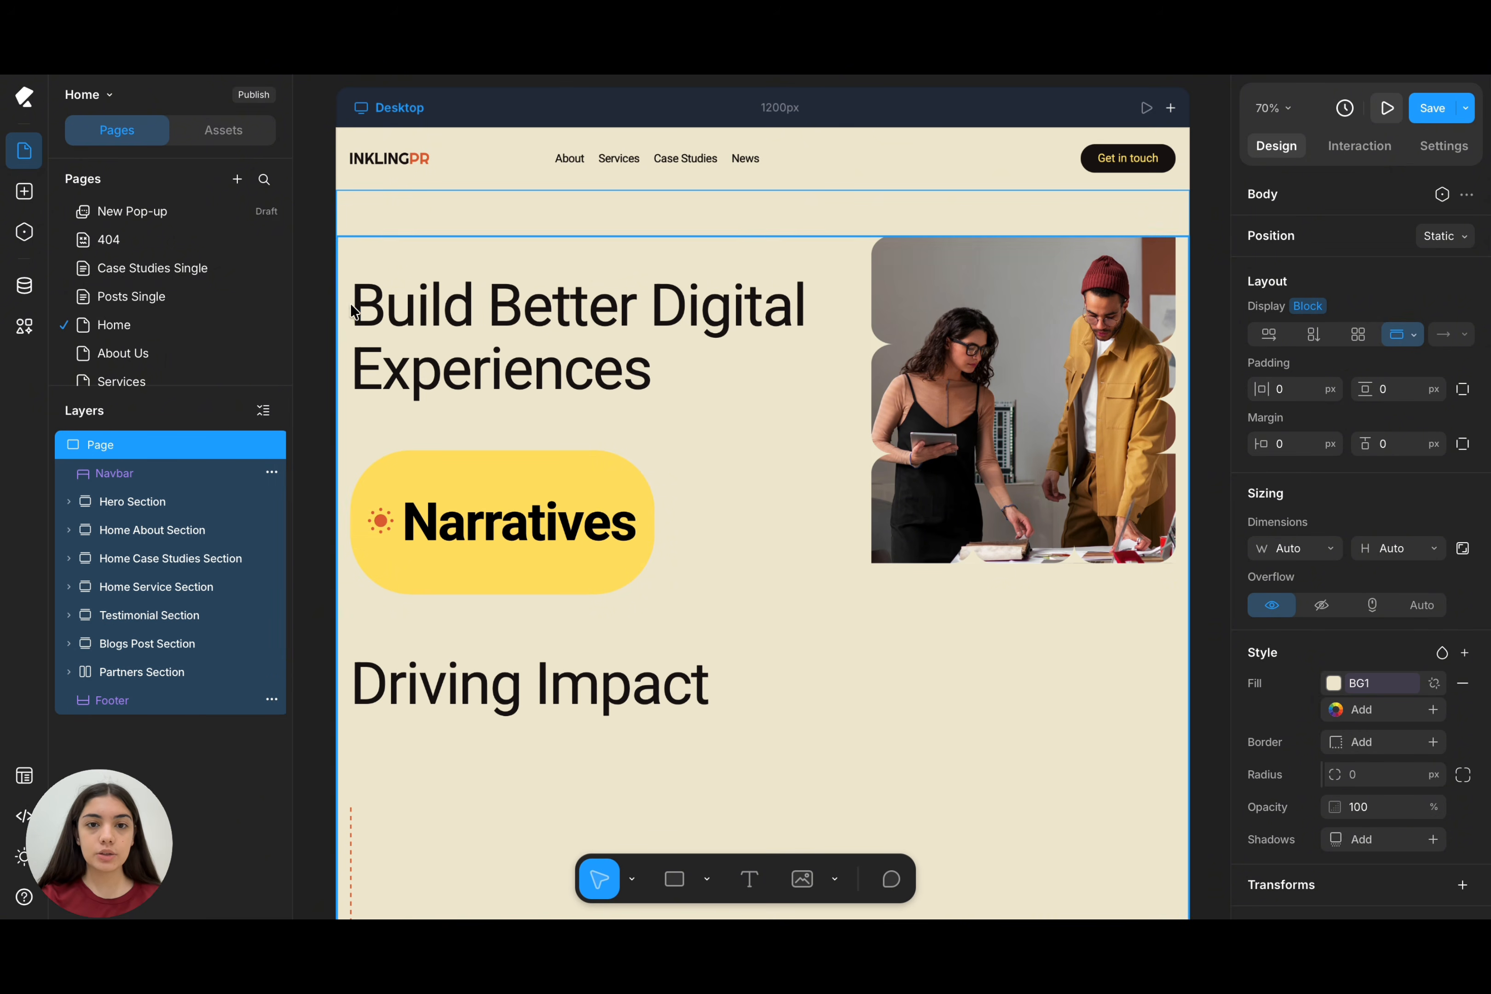
{"action": "scroll", "coordinate": [473, 304], "scroll_direction": "down", "scroll_amount": 5}
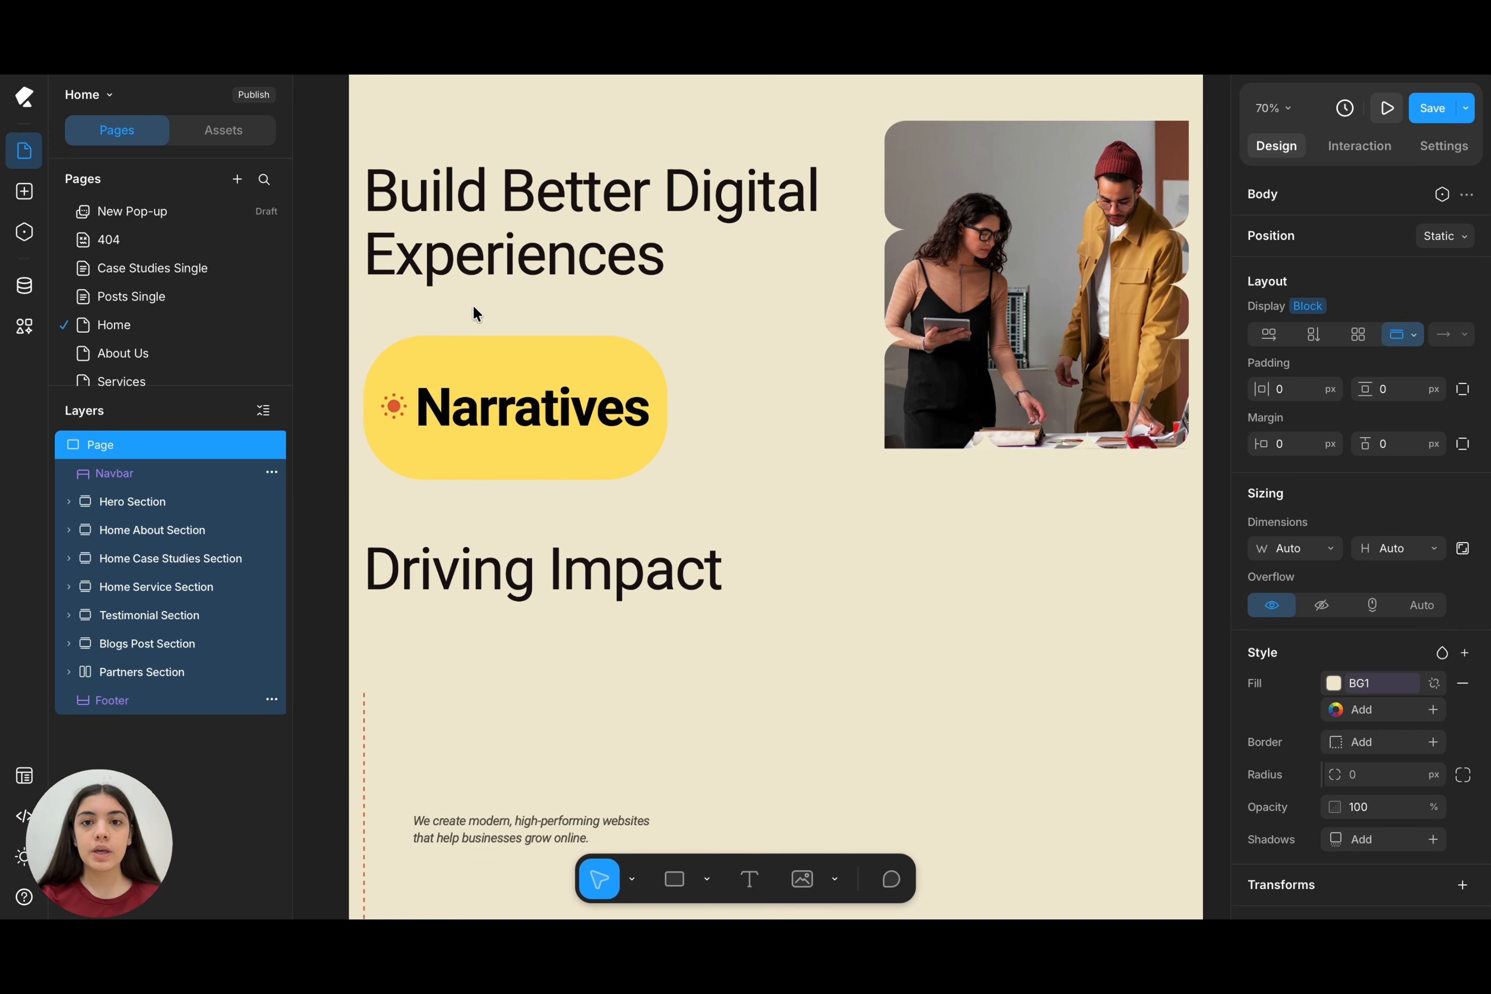
{"action": "scroll", "coordinate": [472, 307], "scroll_direction": "down", "scroll_amount": 4}
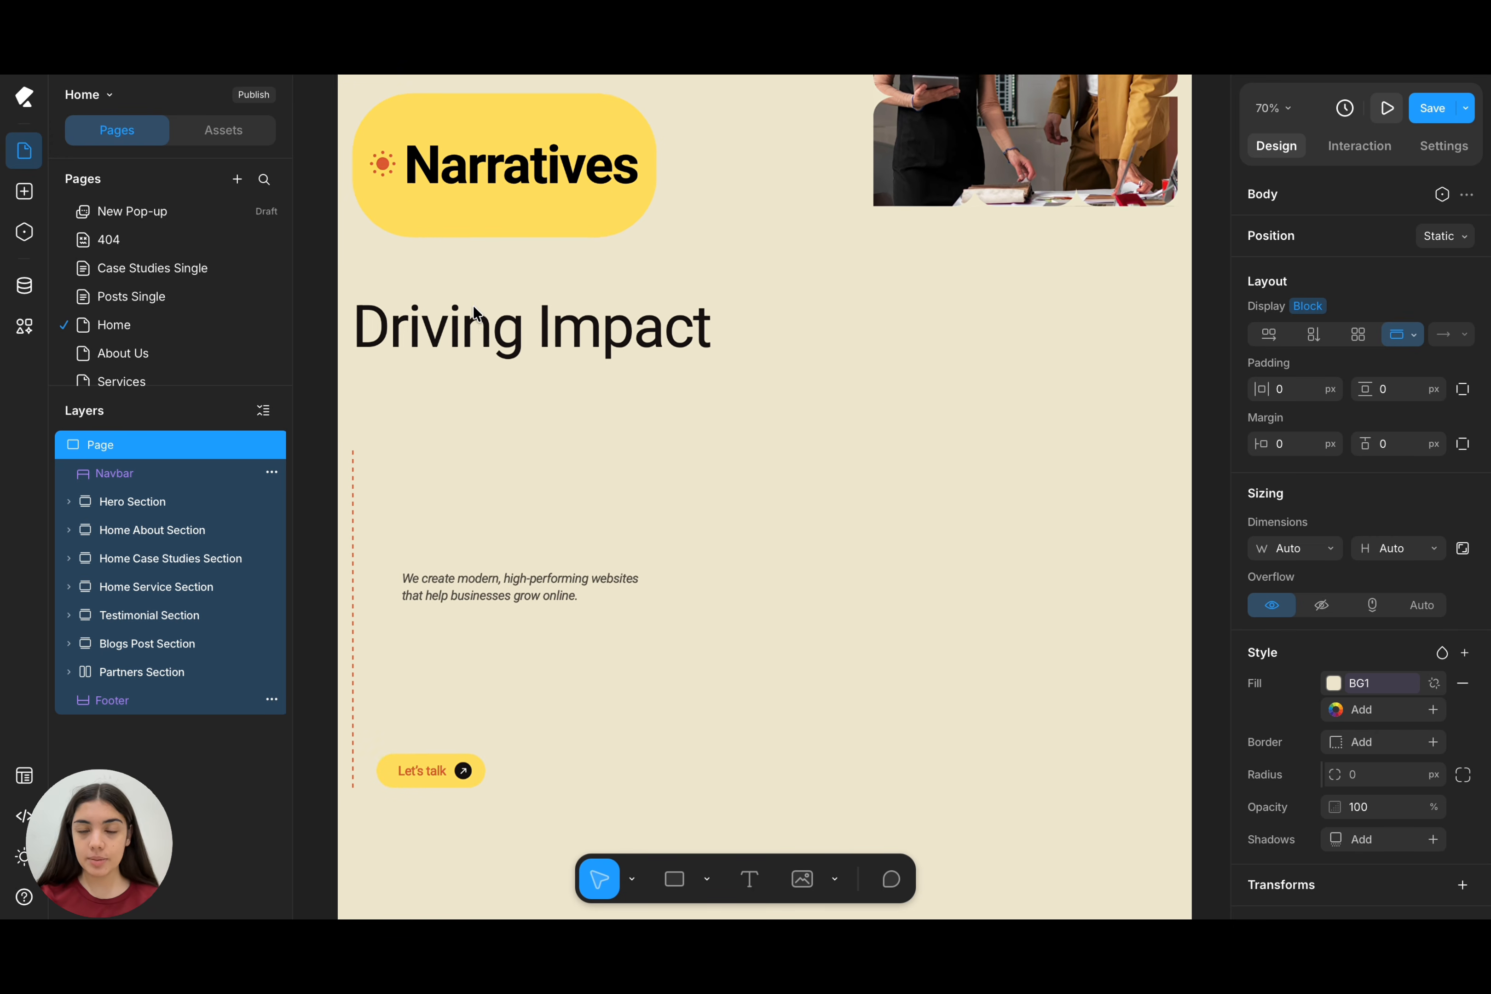
{"action": "scroll", "coordinate": [476, 313], "scroll_direction": "down", "scroll_amount": 7}
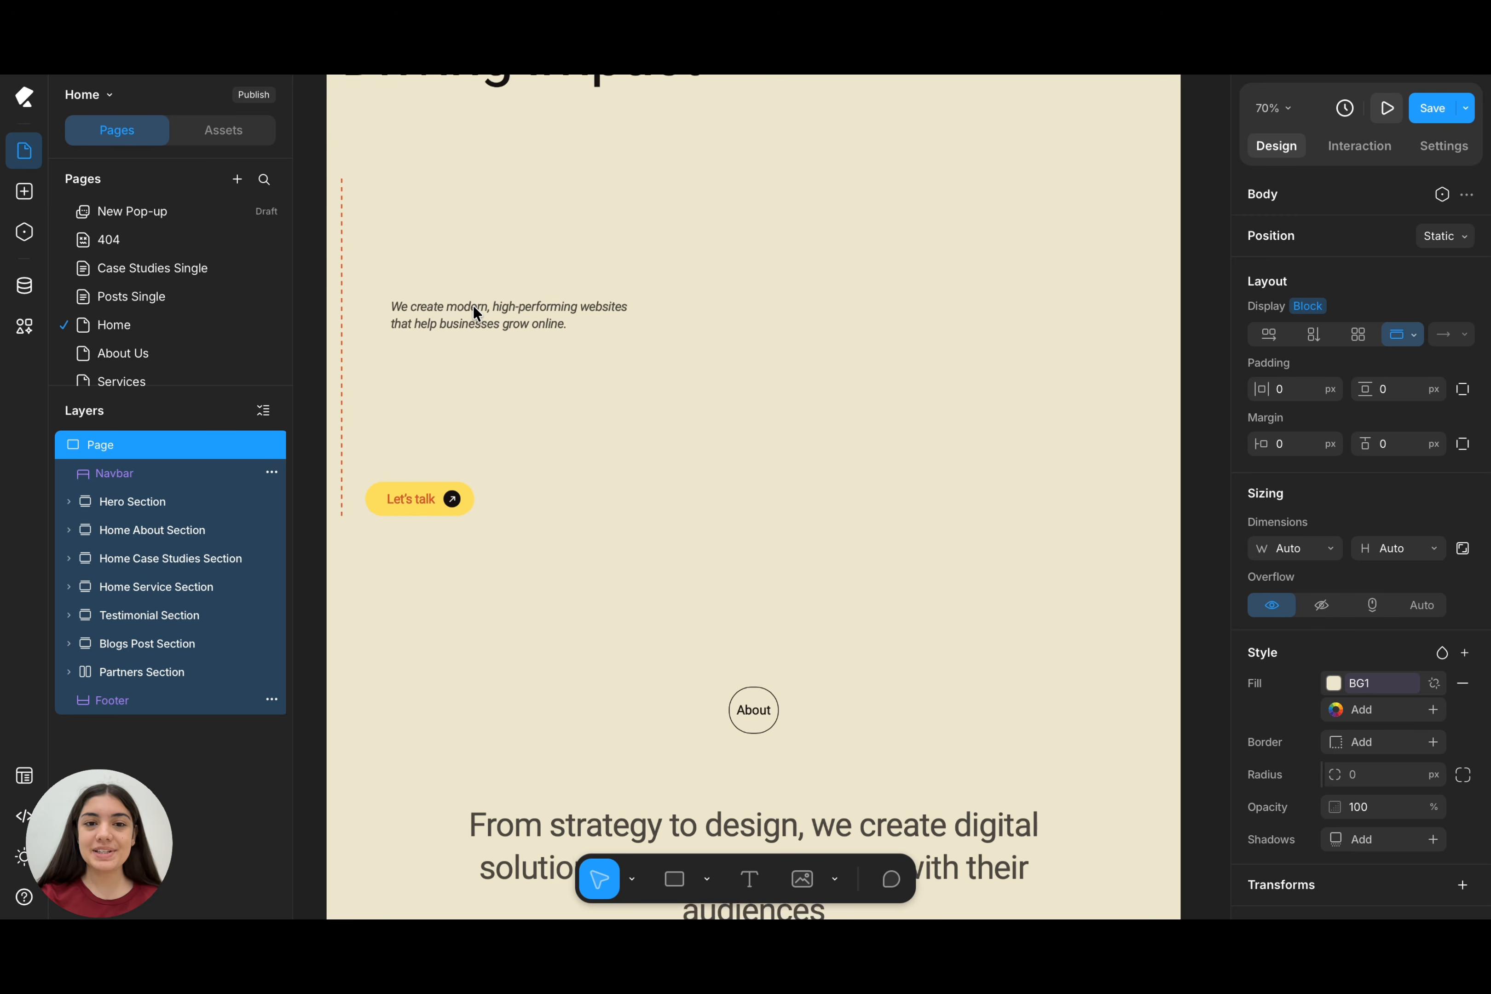
{"action": "scroll", "coordinate": [475, 313], "scroll_direction": "down", "scroll_amount": 3}
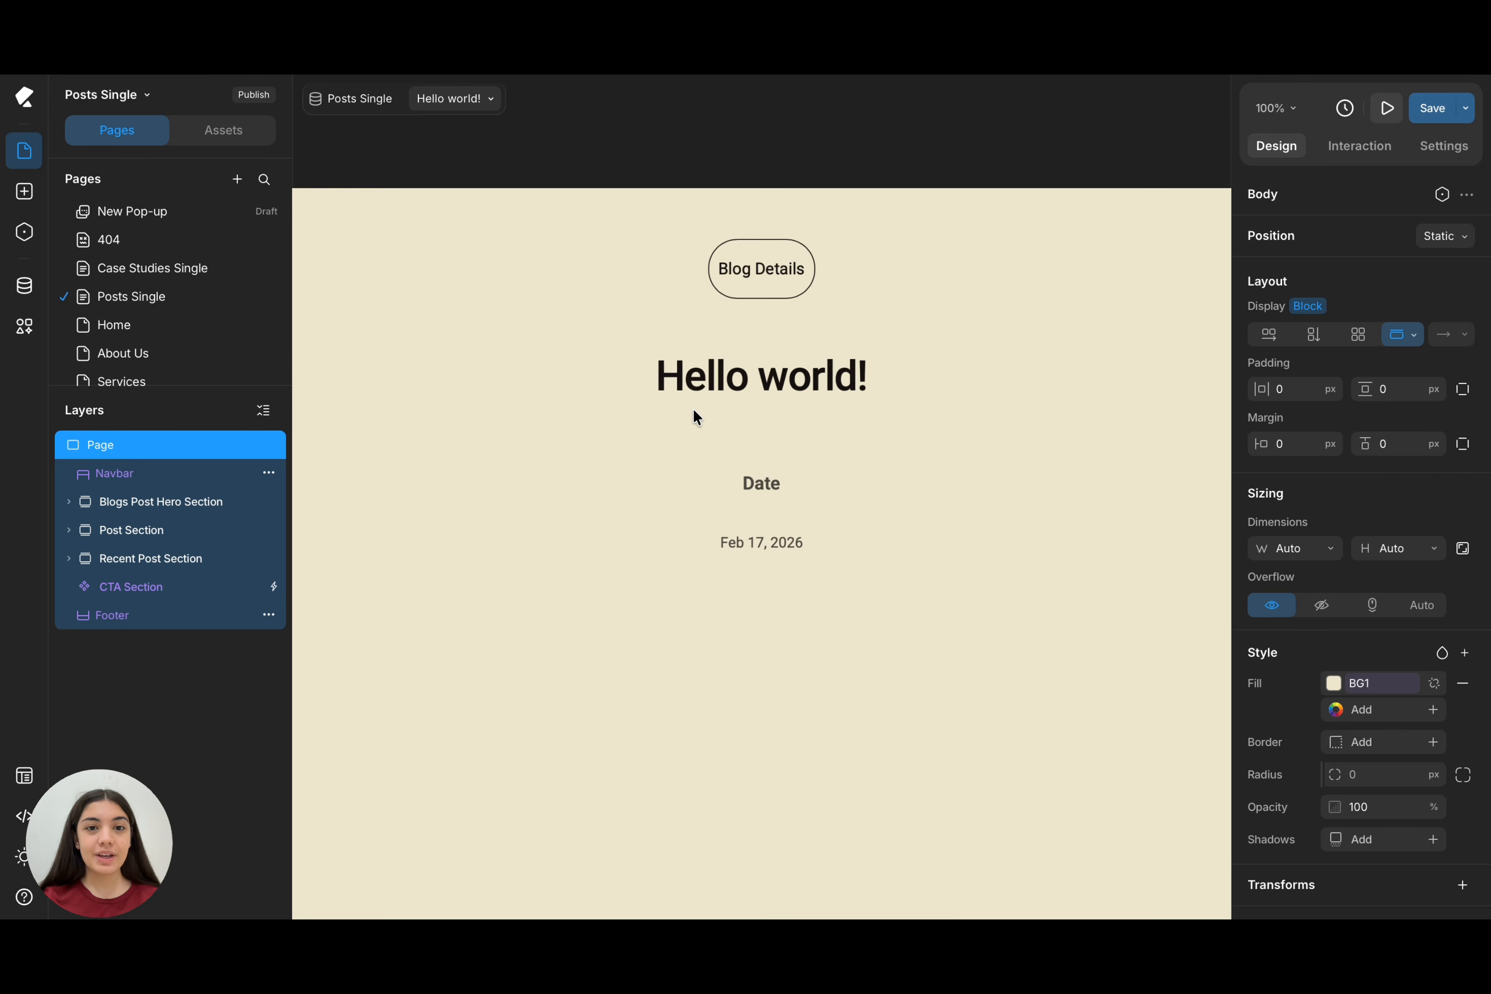
- Preview the Posts Single page at desktop size to check its hero section, and return to the editor
{"action": "left_click", "coordinate": [1386, 108]}
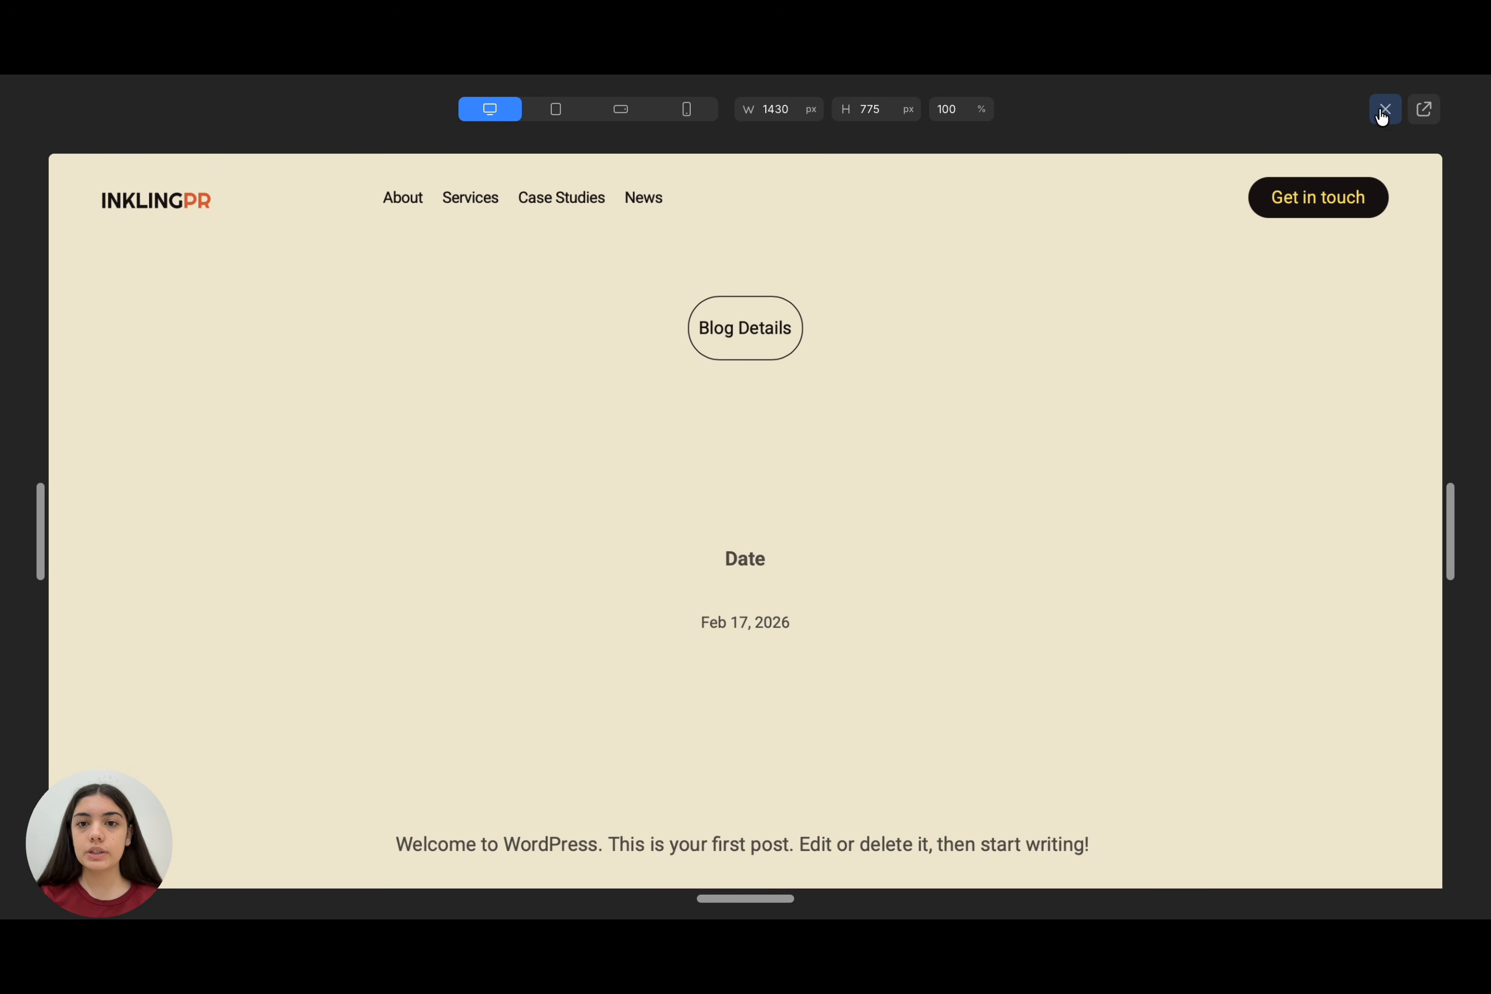
{"action": "scroll", "coordinate": [1224, 398], "scroll_direction": "down", "scroll_amount": 1}
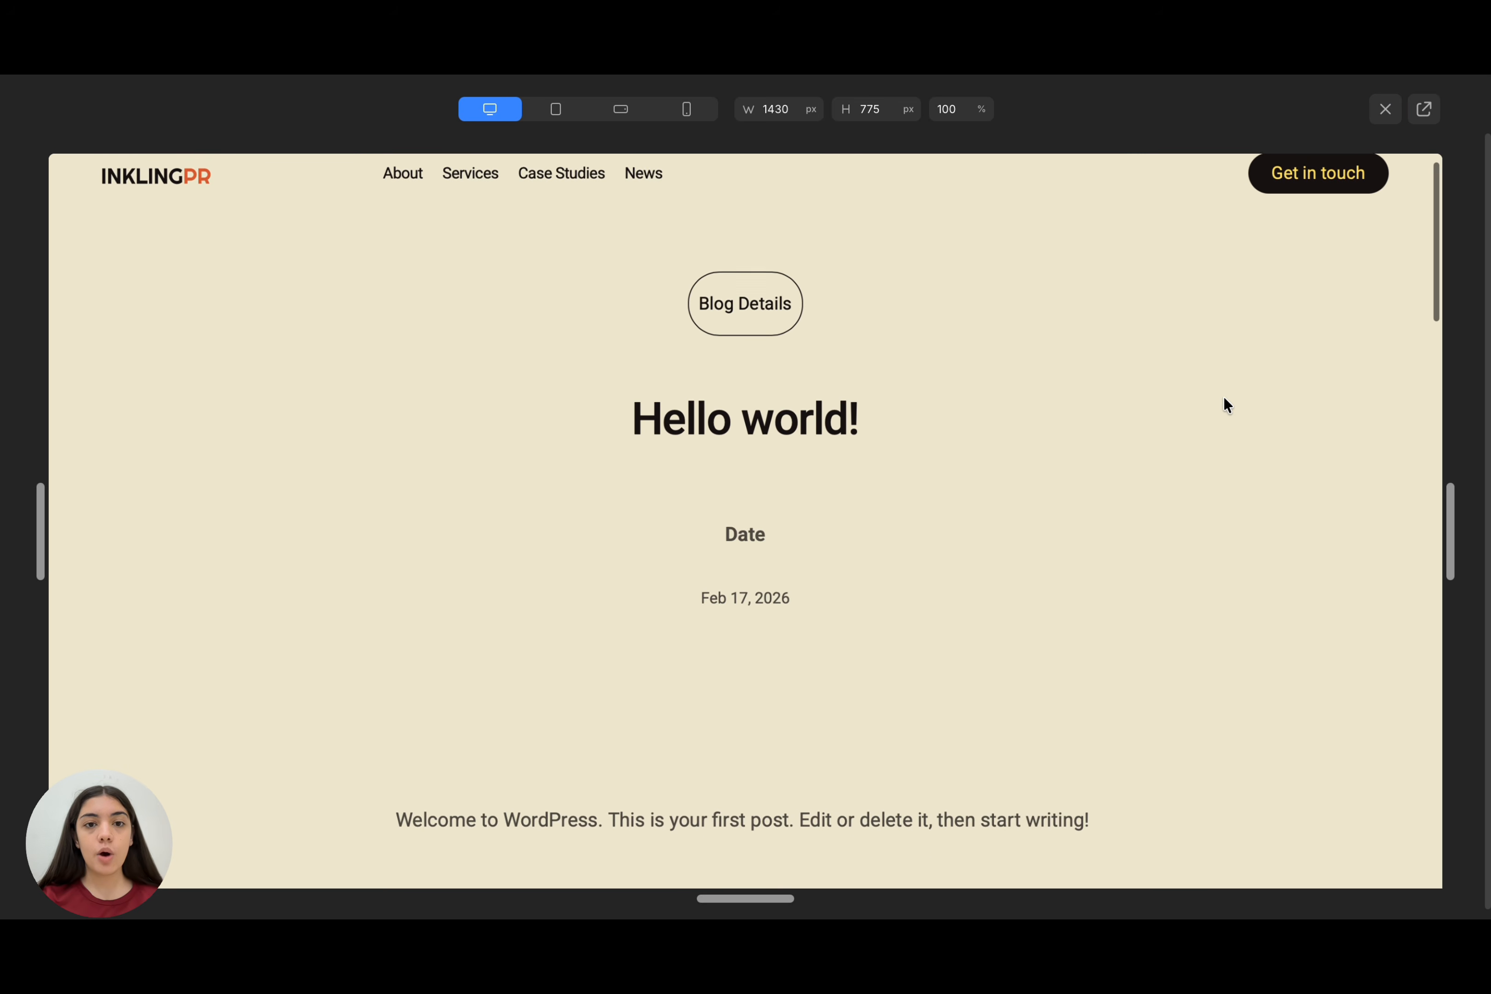
{"action": "scroll", "coordinate": [1224, 398], "scroll_direction": "up", "scroll_amount": 1}
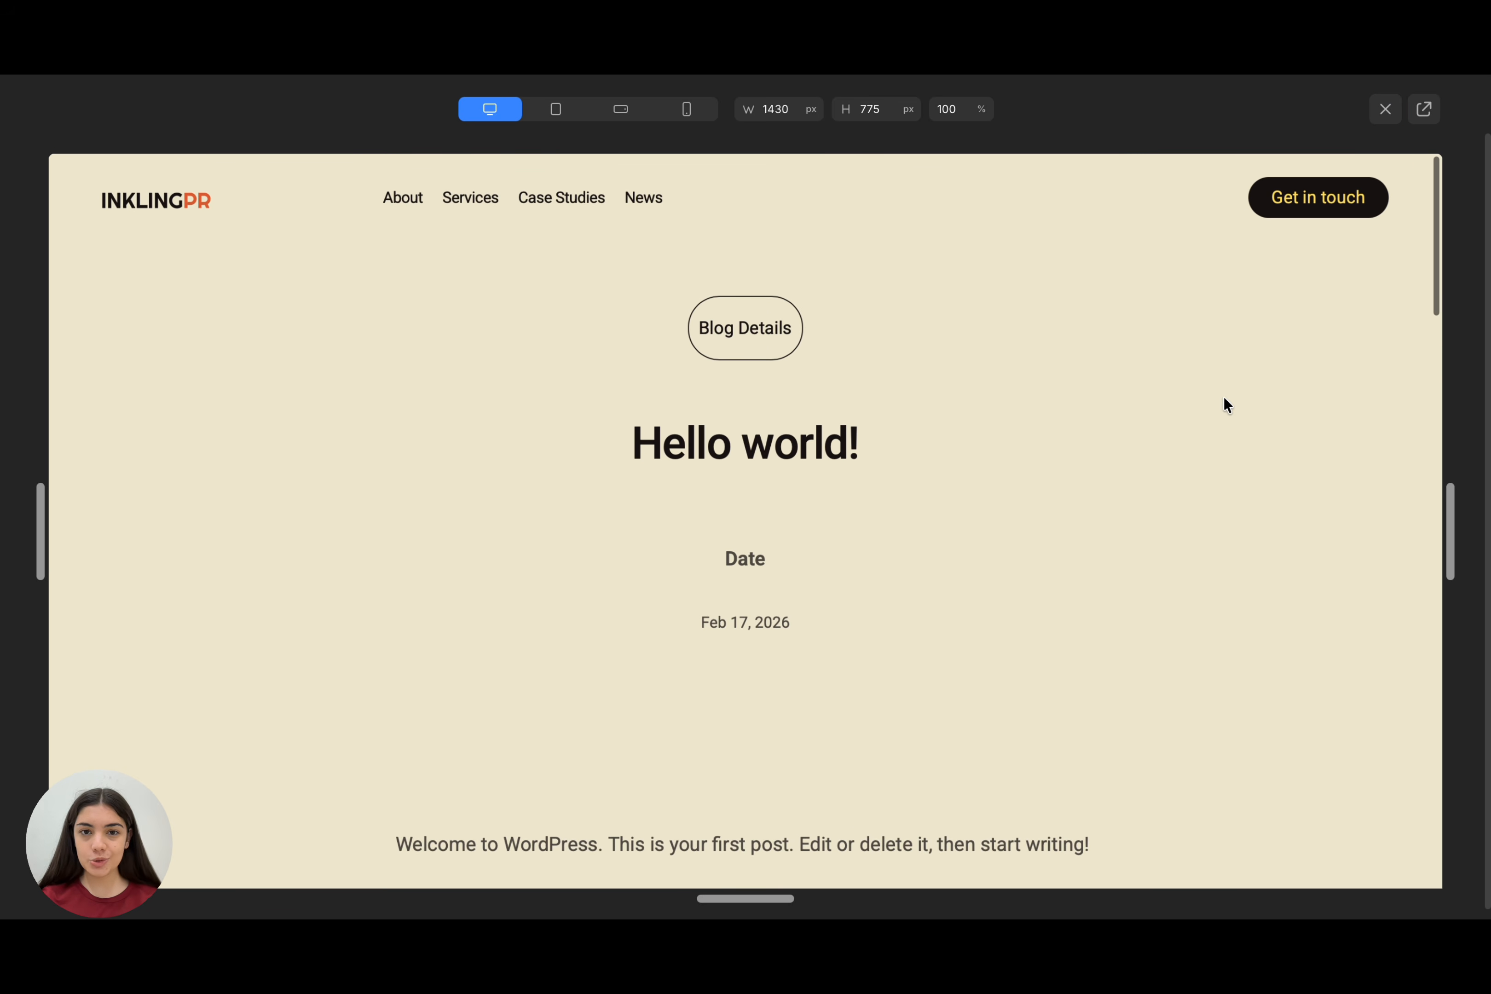
{"action": "left_click", "coordinate": [1385, 109]}
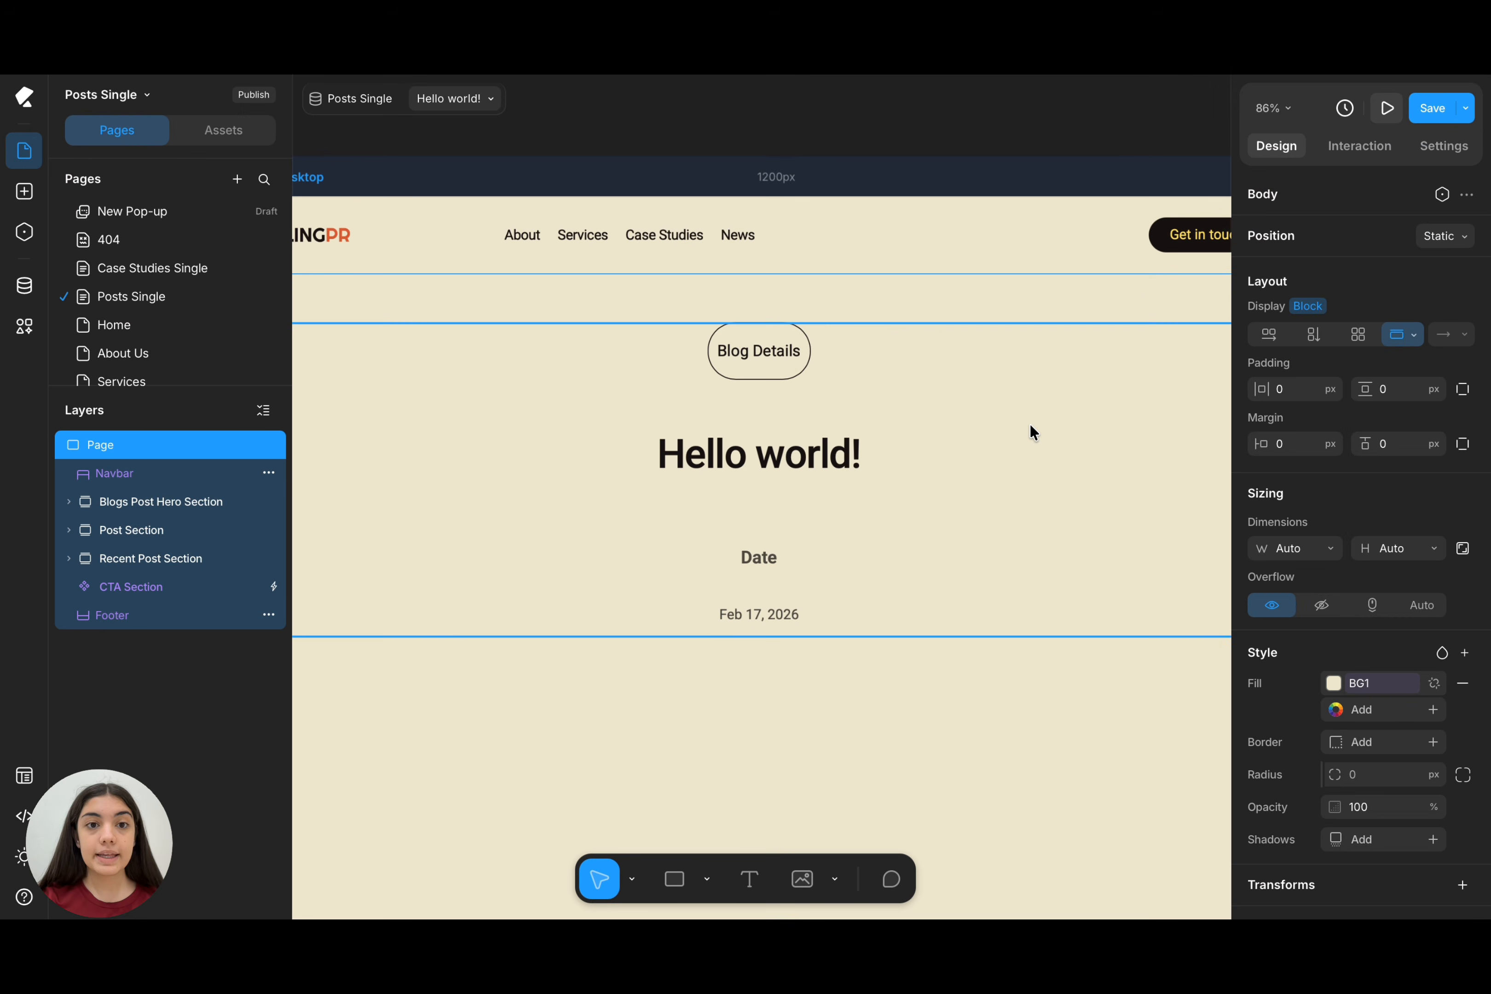
- Compare the Desktop, Tablet, Landscape and Mobile layouts of the Posts Single page on the canvas
{"action": "scroll", "coordinate": [1029, 427], "scroll_direction": "down", "scroll_amount": 5}
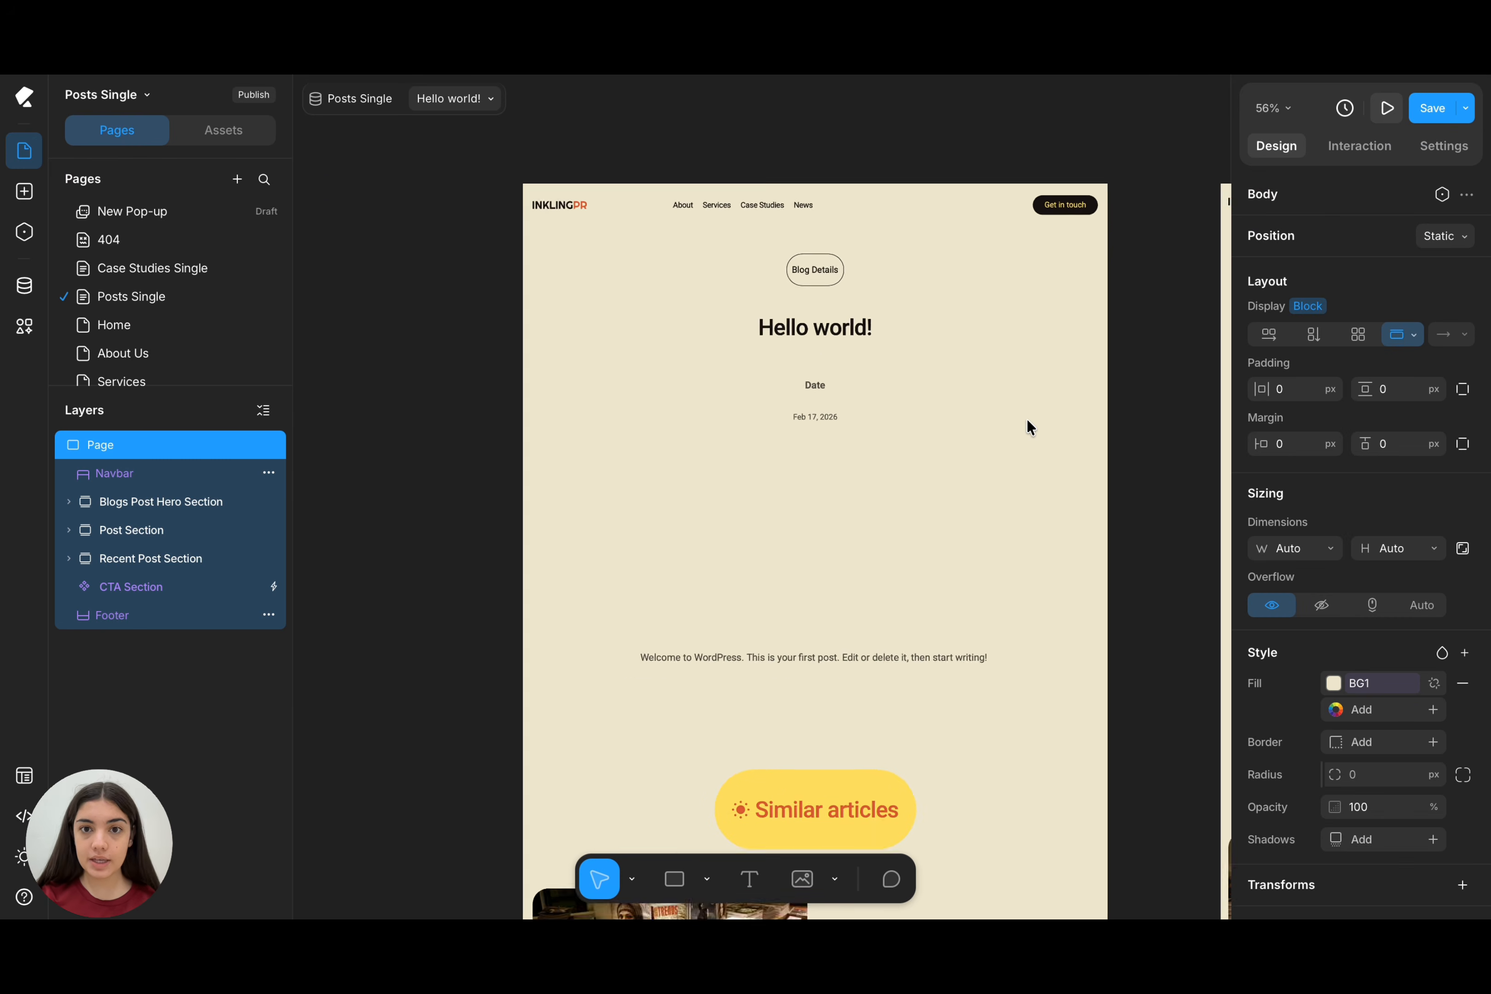
{"action": "scroll", "coordinate": [1026, 419], "scroll_direction": "right", "scroll_amount": 5}
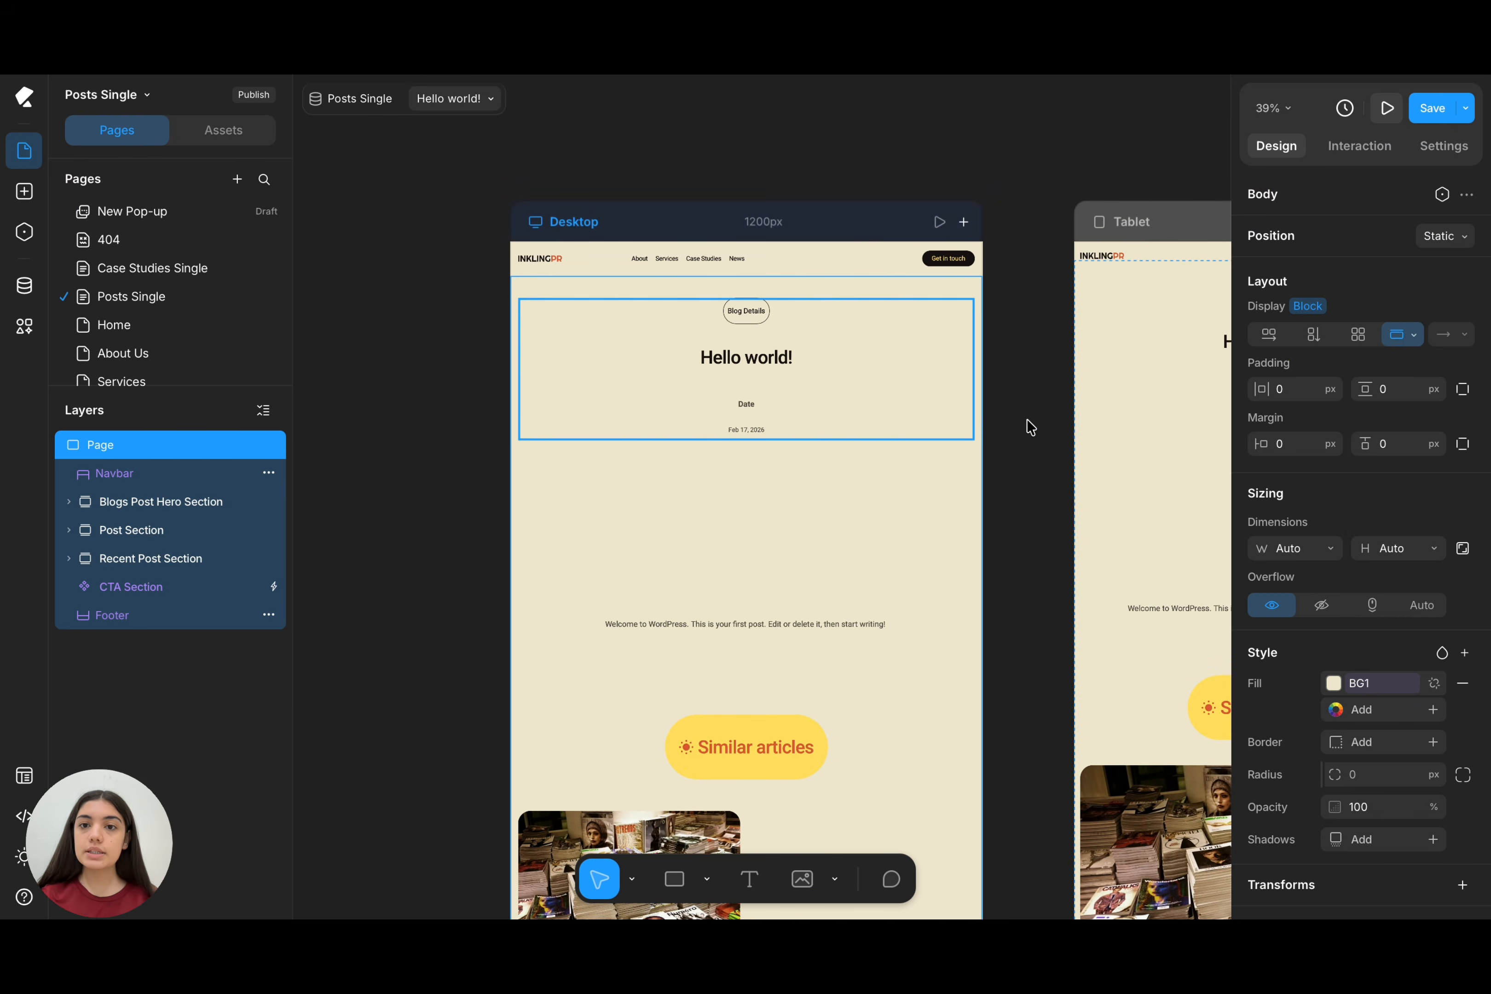
{"action": "scroll", "coordinate": [1026, 419], "scroll_direction": "right", "scroll_amount": 12}
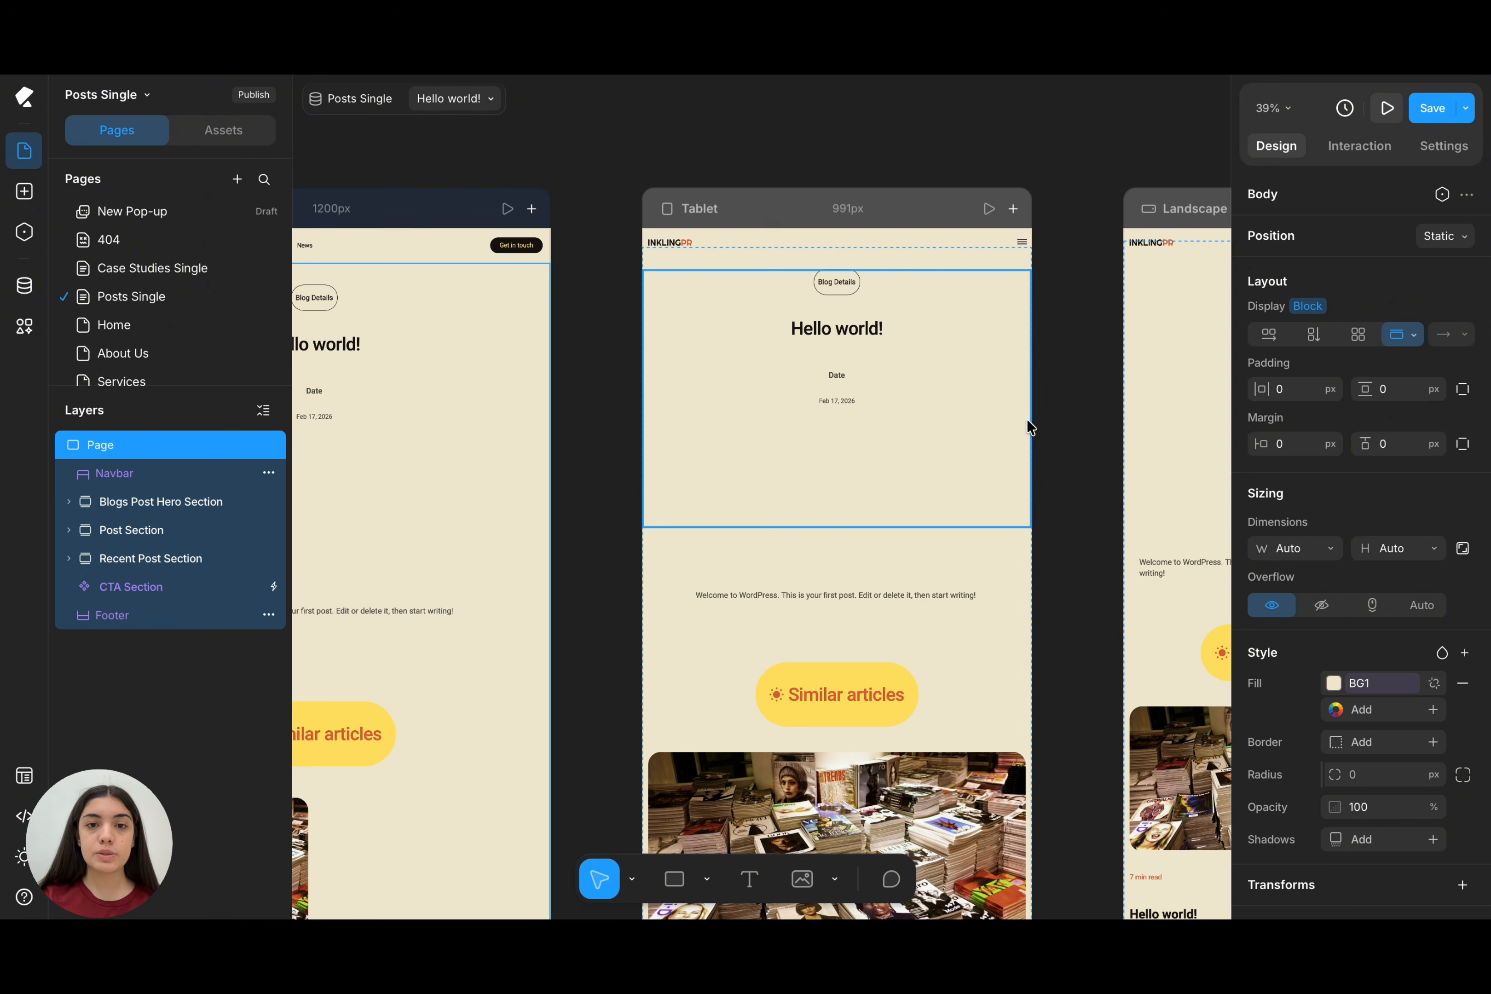
{"action": "scroll", "coordinate": [1027, 427], "scroll_direction": "right", "scroll_amount": 15}
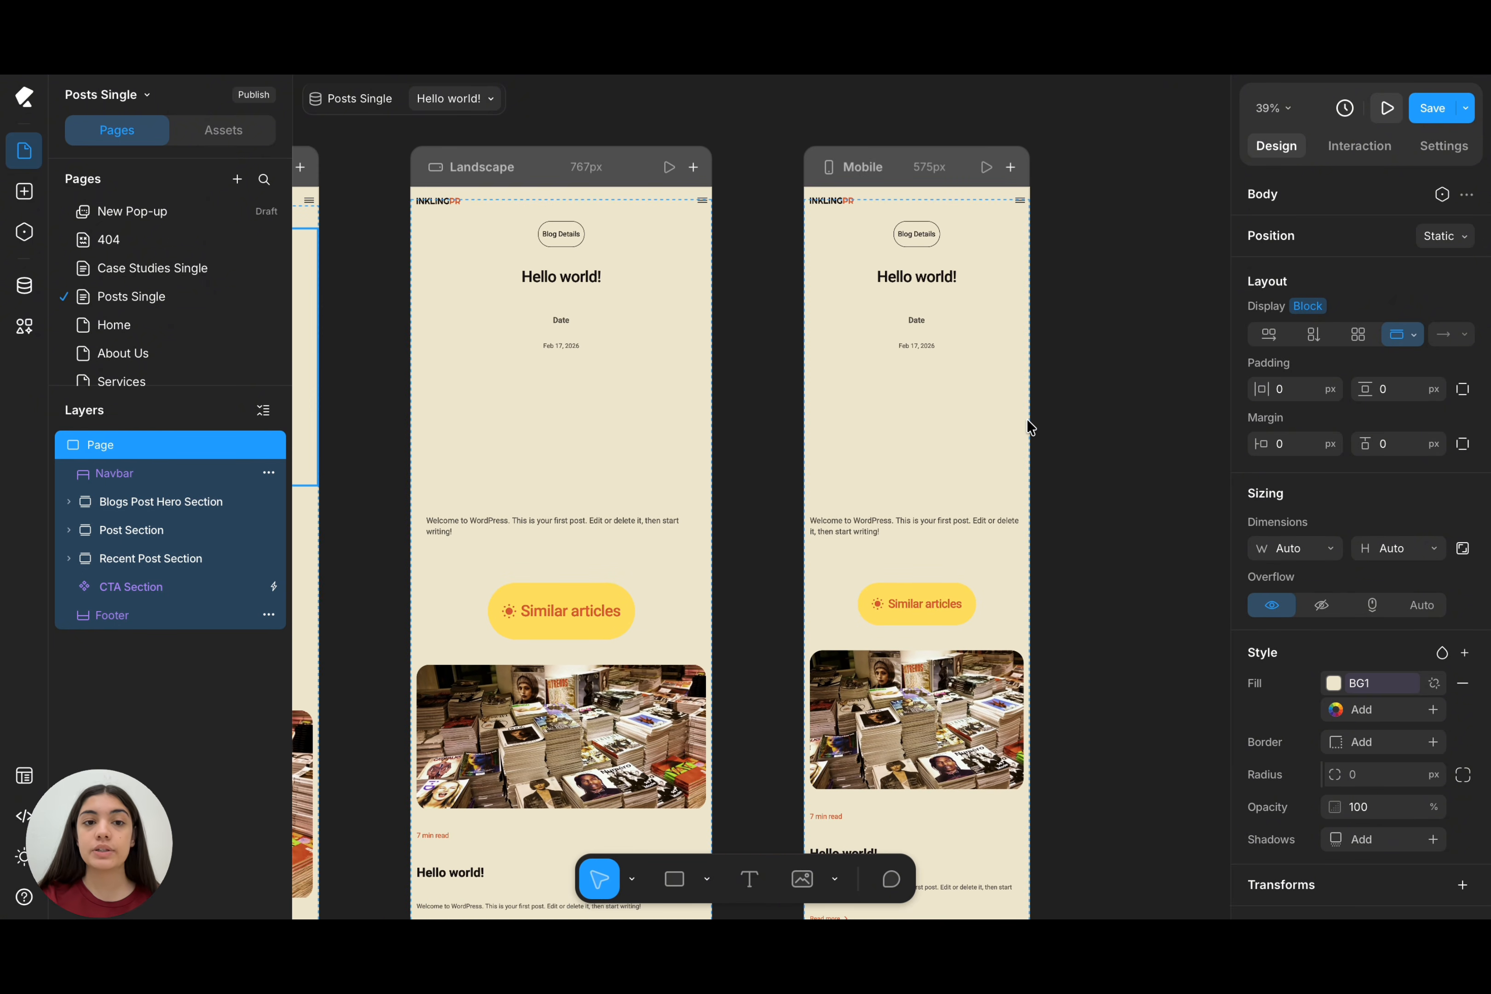
{"action": "scroll", "coordinate": [1139, 295], "scroll_direction": "left", "scroll_amount": 12}
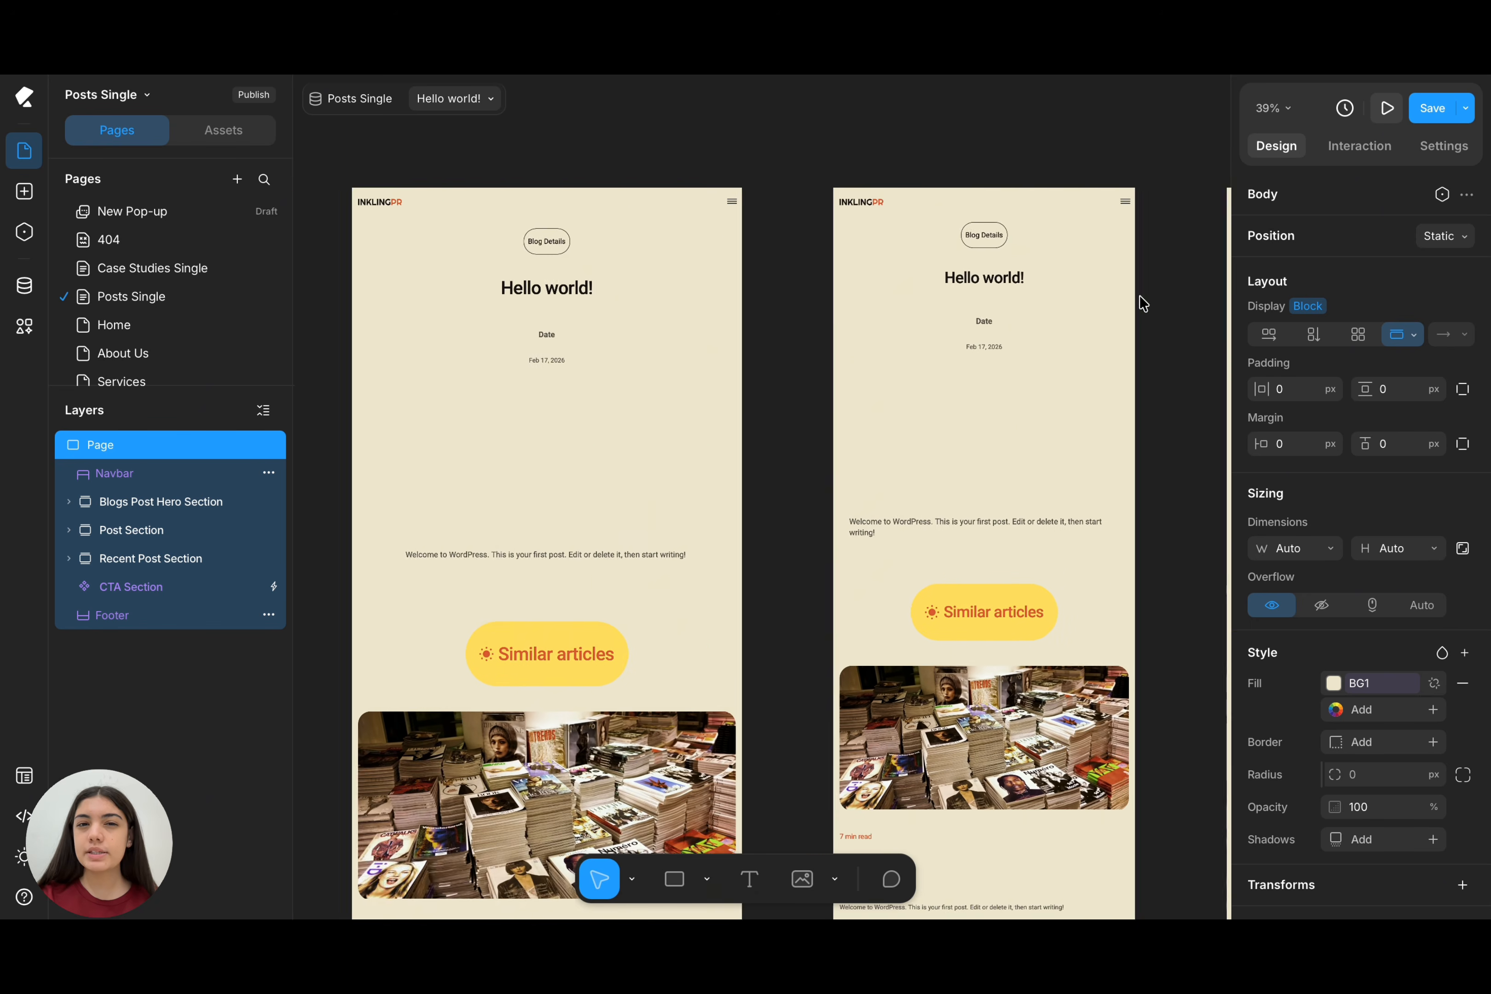
{"action": "scroll", "coordinate": [1140, 294], "scroll_direction": "left", "scroll_amount": 5}
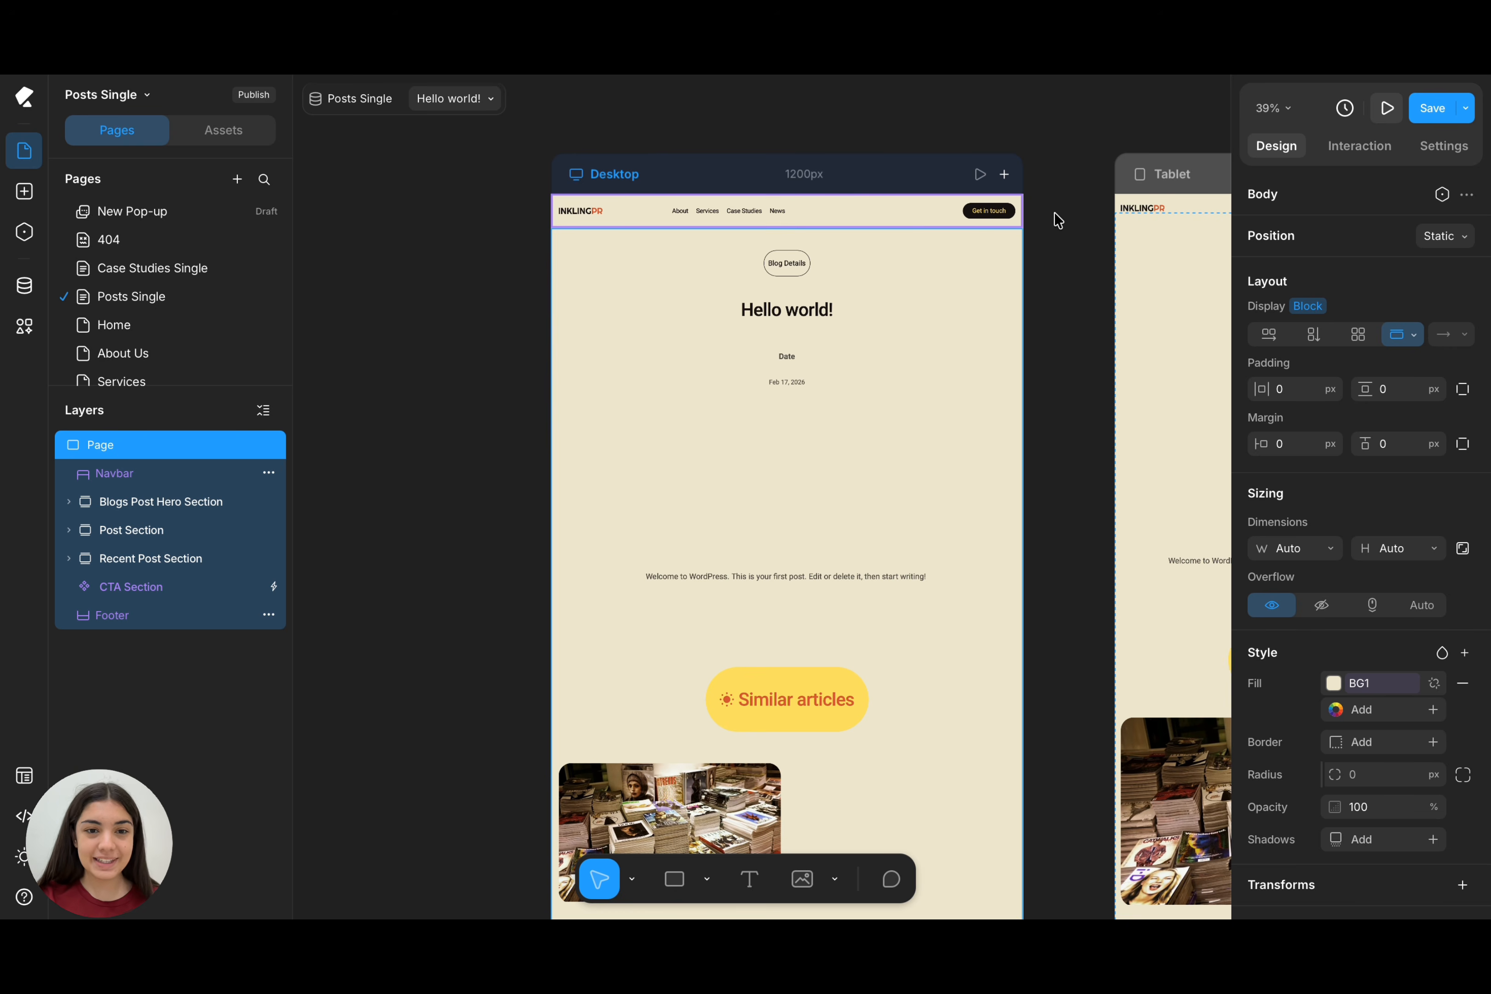
- Save the Posts Single page and publish it
{"action": "left_click", "coordinate": [1438, 111]}
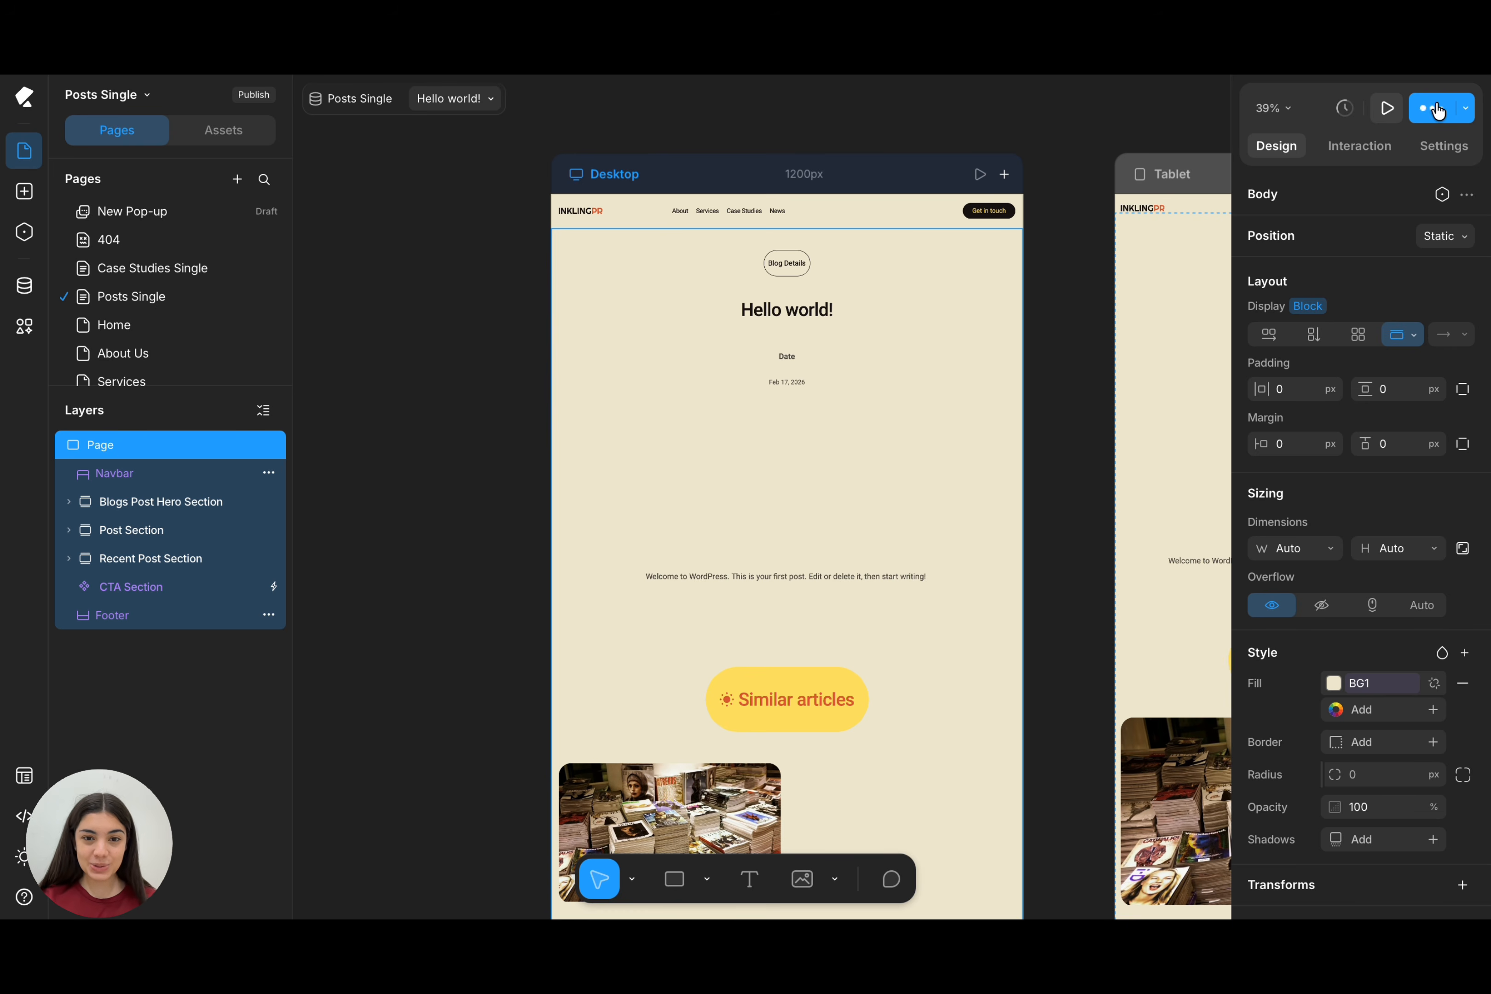
{"action": "left_click", "coordinate": [1467, 110]}
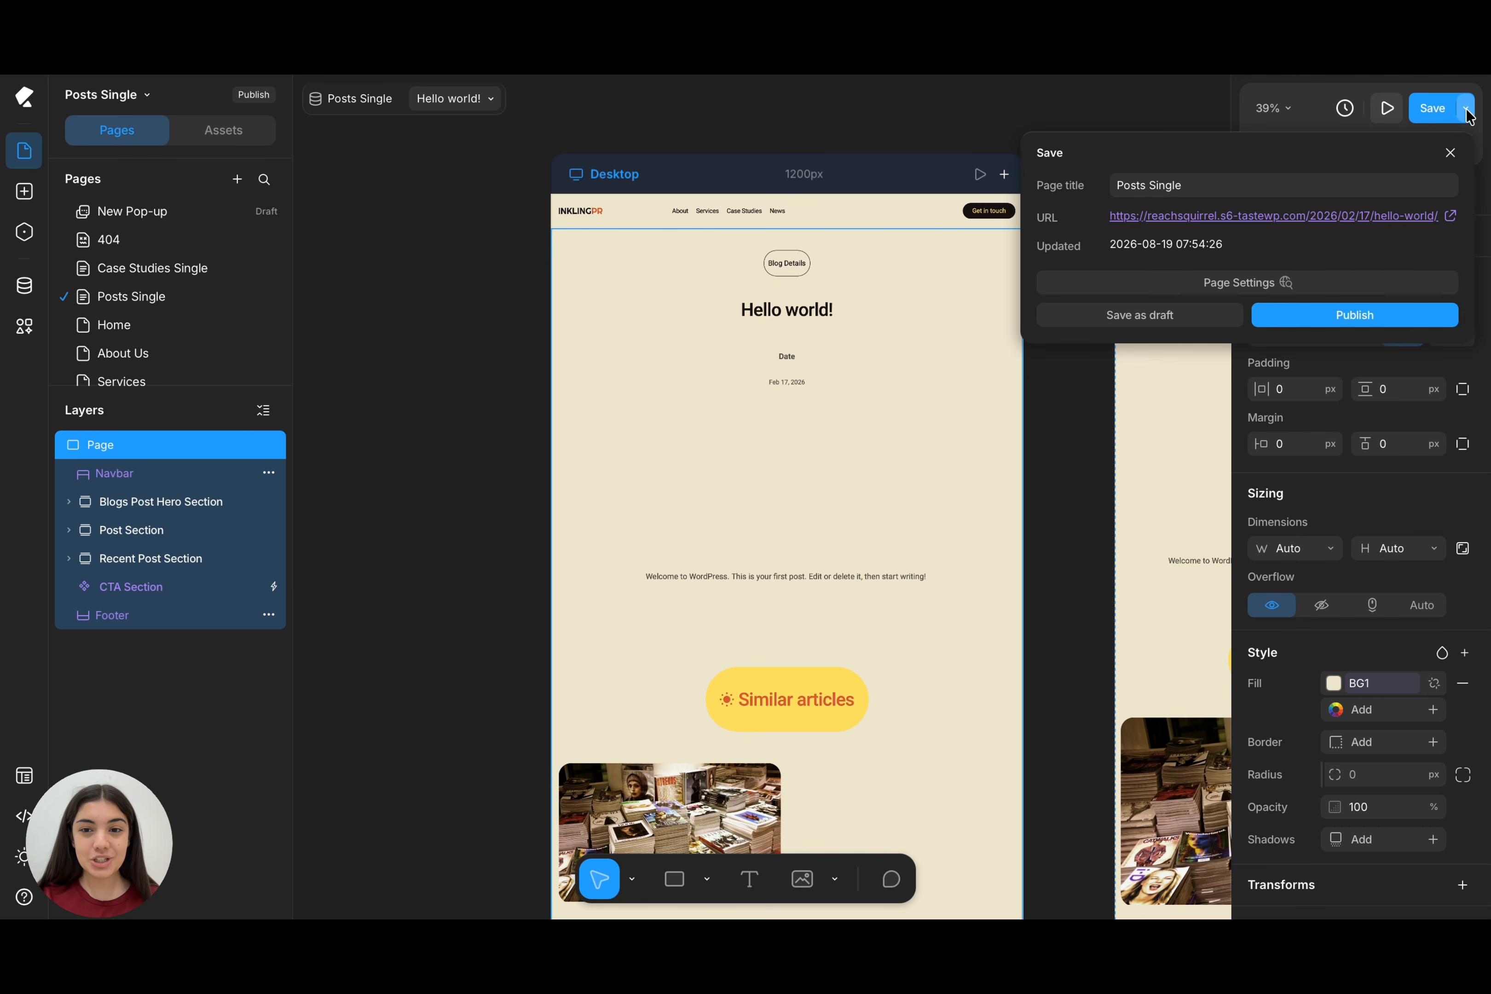
{"action": "left_click", "coordinate": [1392, 321]}
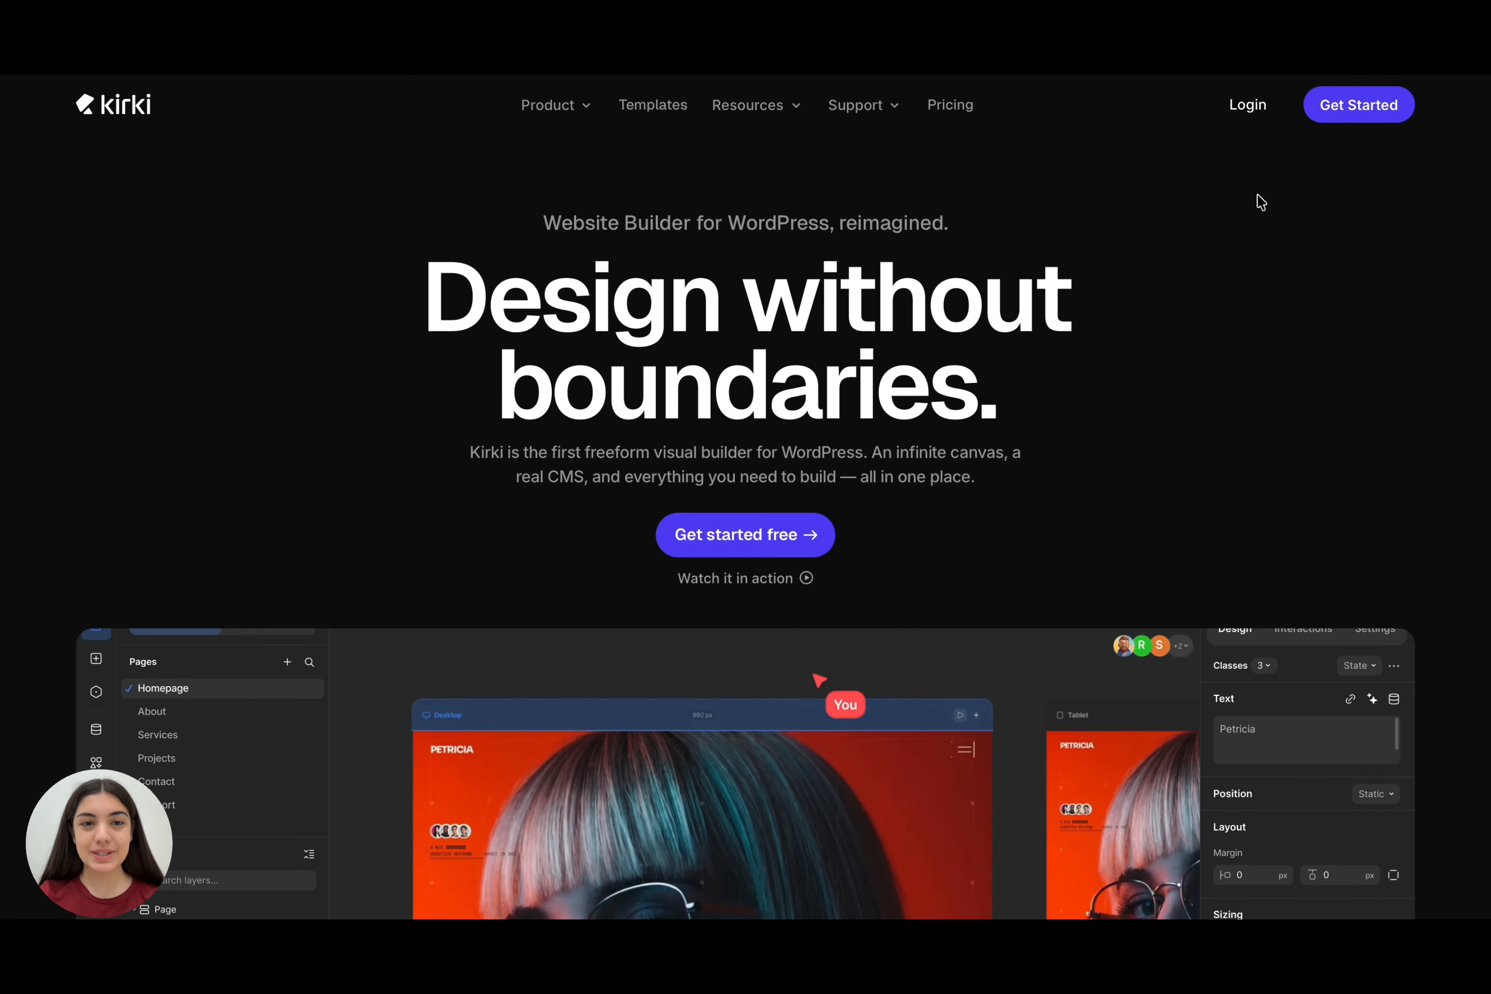
- Review the Kirki website's homepage, covering the editor showcase, template kits, canvas concept, and Design freedom and Built-in CMS features
{"action": "scroll", "coordinate": [1259, 202], "scroll_direction": "down", "scroll_amount": 5}
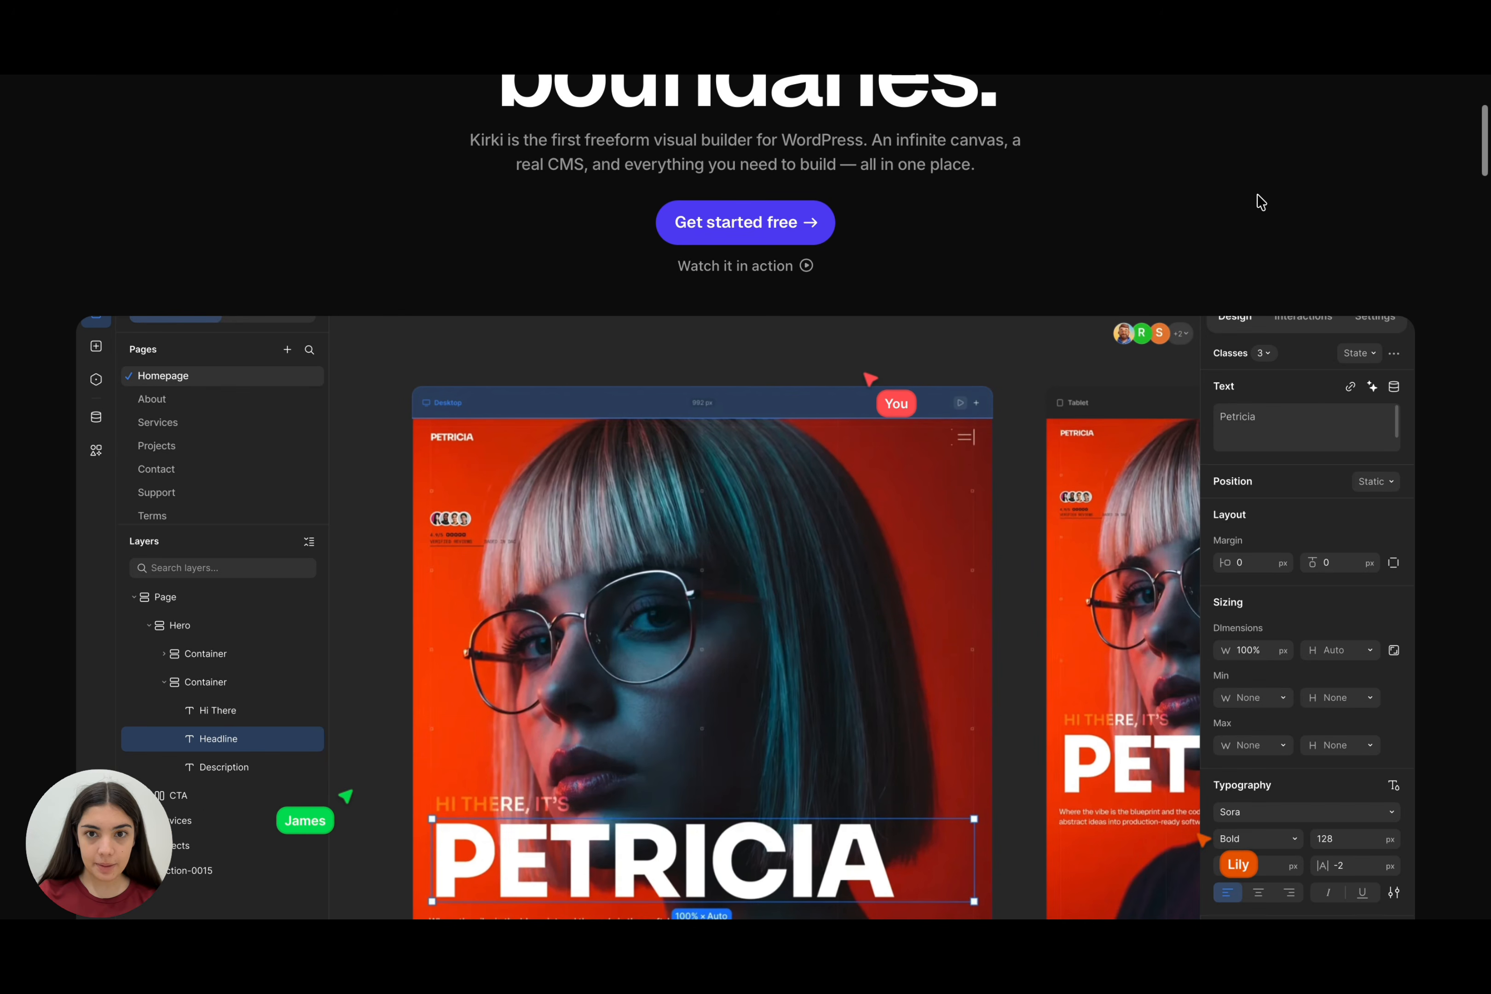
{"action": "scroll", "coordinate": [1260, 202], "scroll_direction": "down", "scroll_amount": 2}
{"action": "scroll", "coordinate": [1257, 193], "scroll_direction": "down", "scroll_amount": 3}
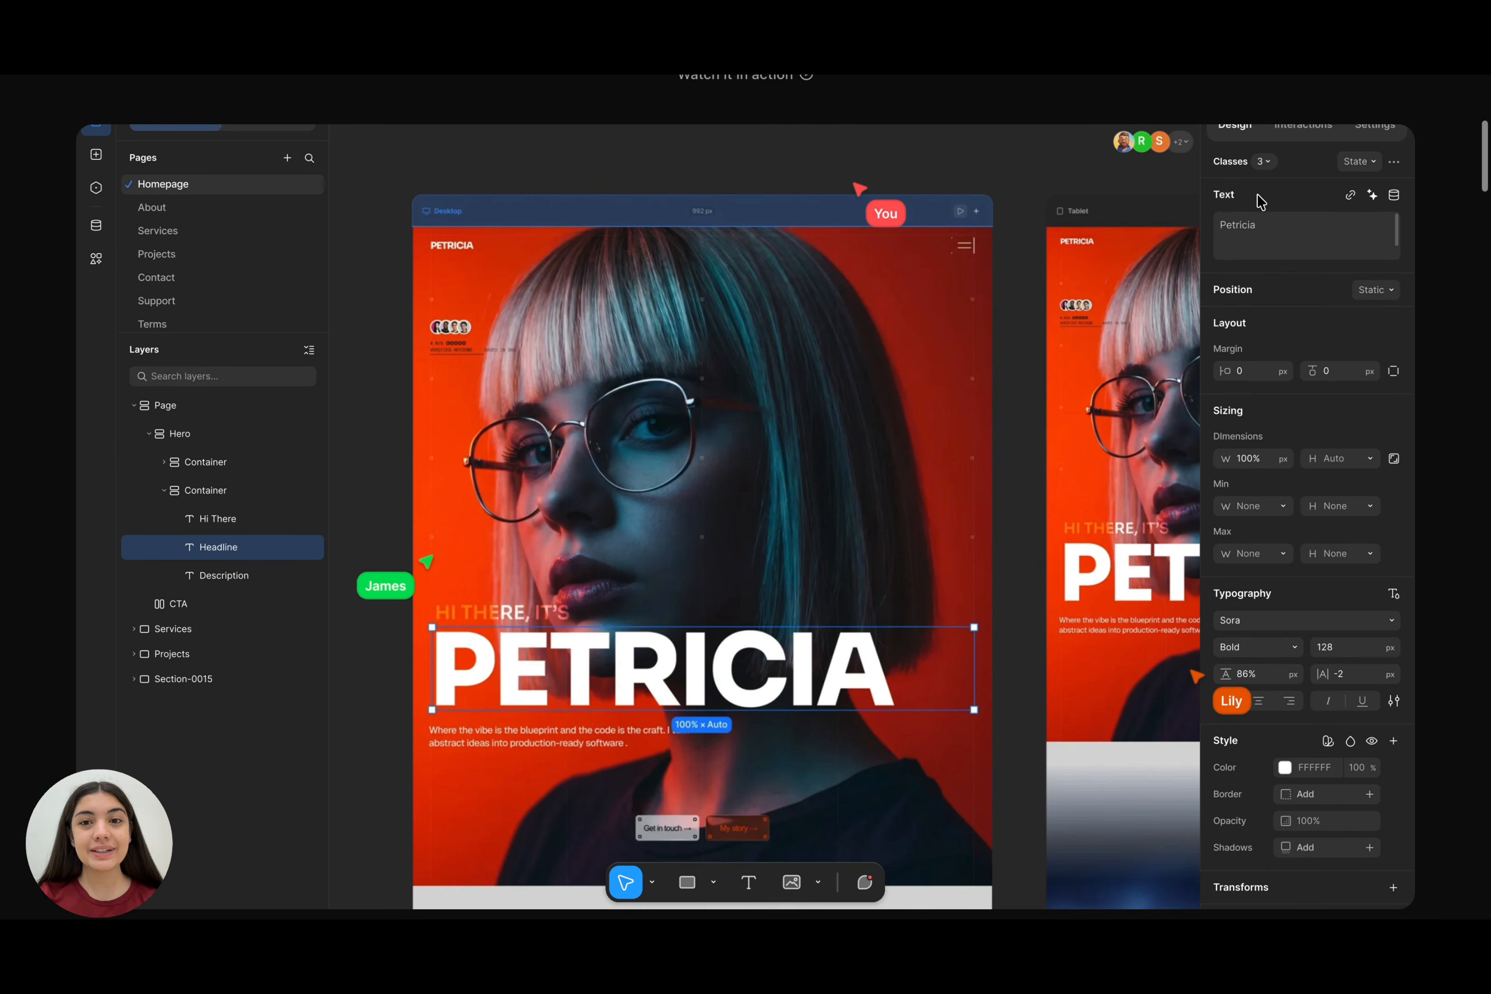
{"action": "scroll", "coordinate": [1257, 194], "scroll_direction": "down", "scroll_amount": 5}
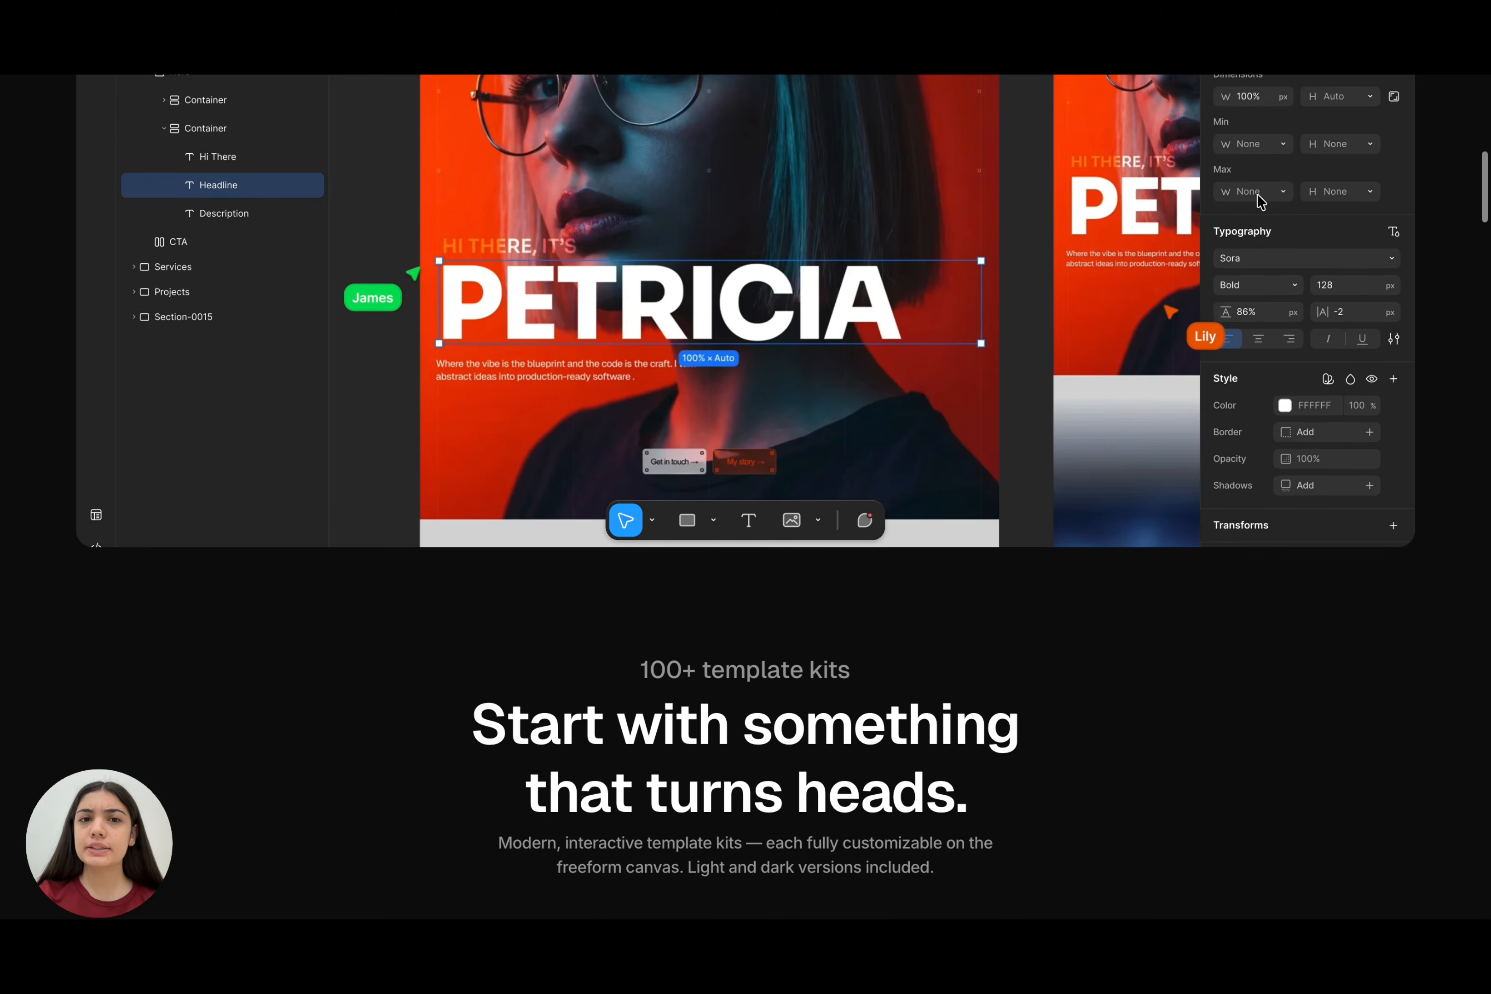
{"action": "scroll", "coordinate": [1258, 196], "scroll_direction": "down", "scroll_amount": 4}
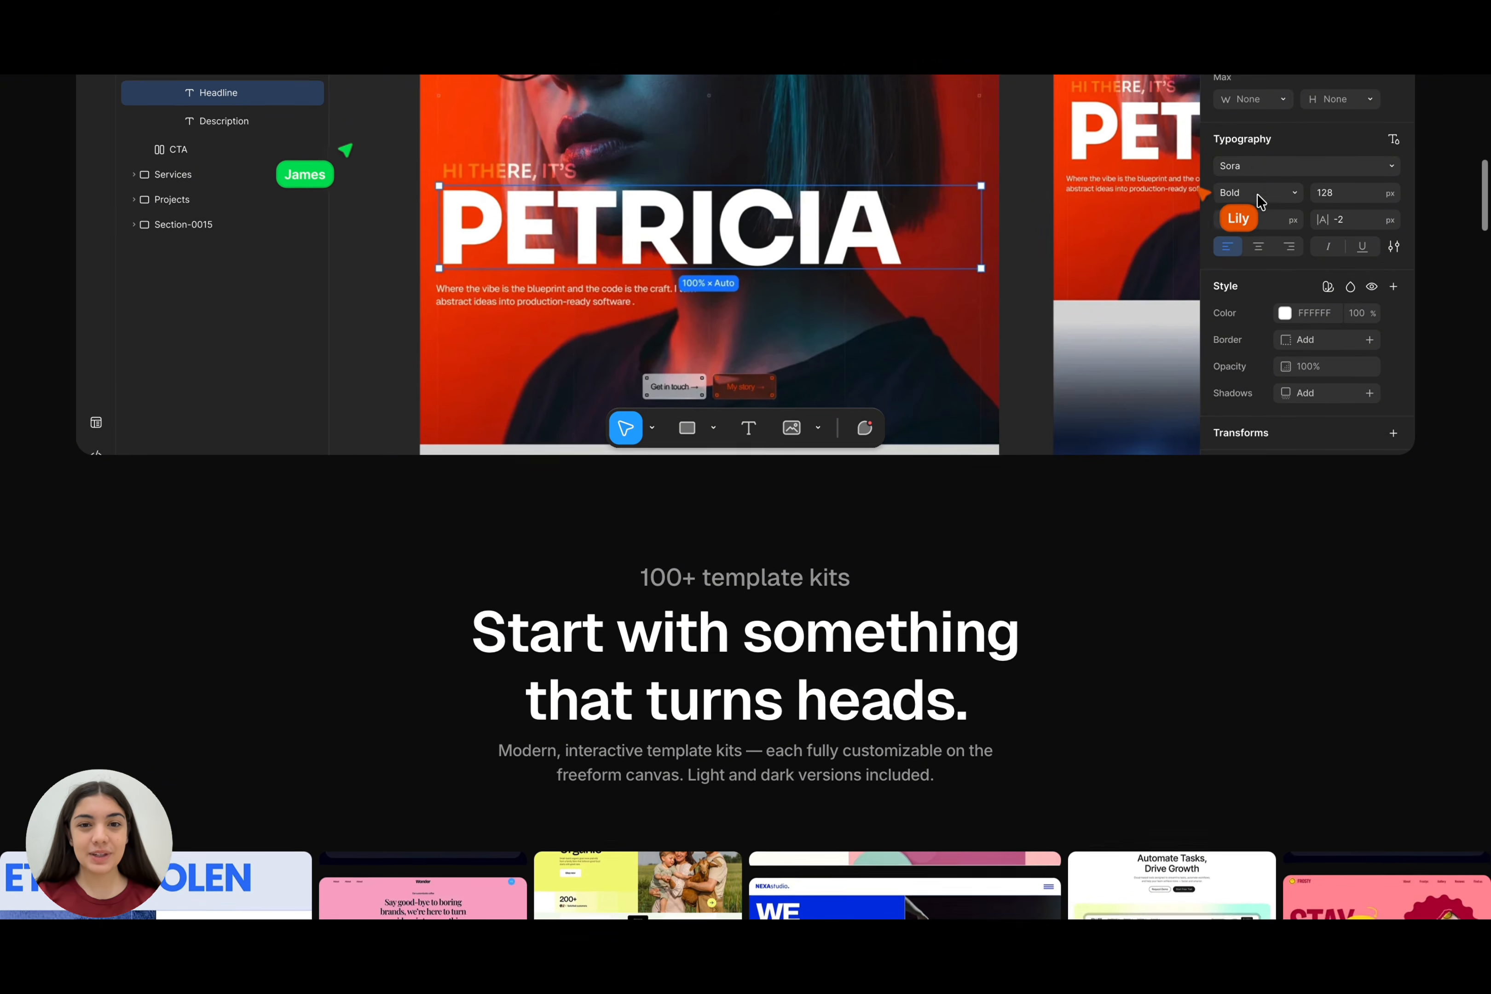
{"action": "scroll", "coordinate": [1257, 196], "scroll_direction": "down", "scroll_amount": 5}
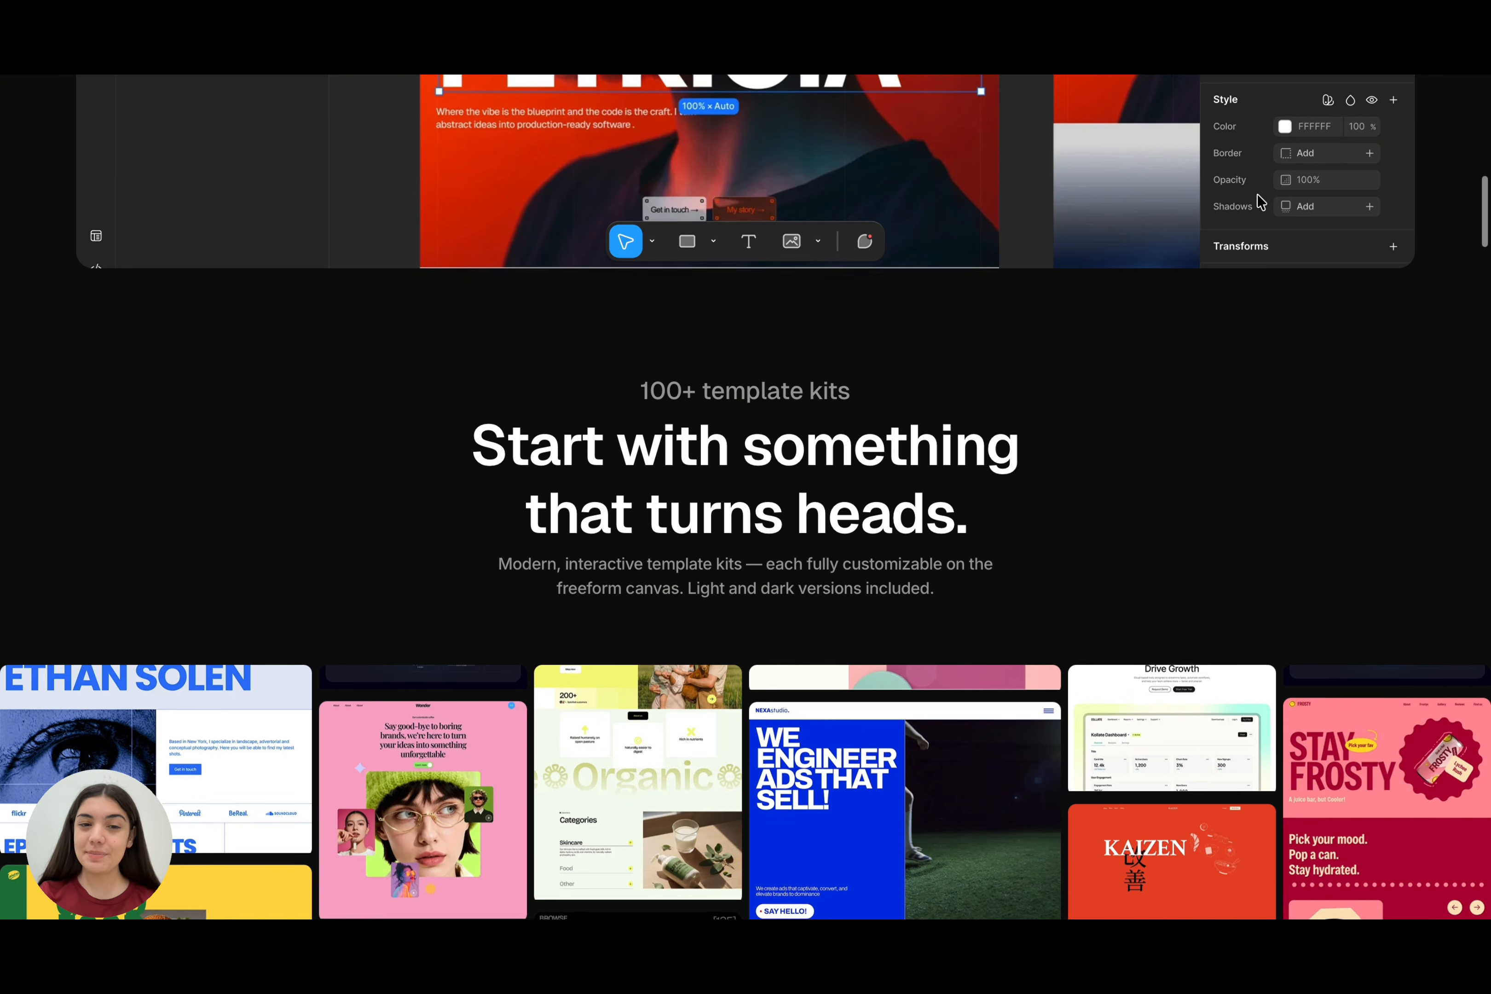
{"action": "scroll", "coordinate": [1261, 202], "scroll_direction": "down", "scroll_amount": 5}
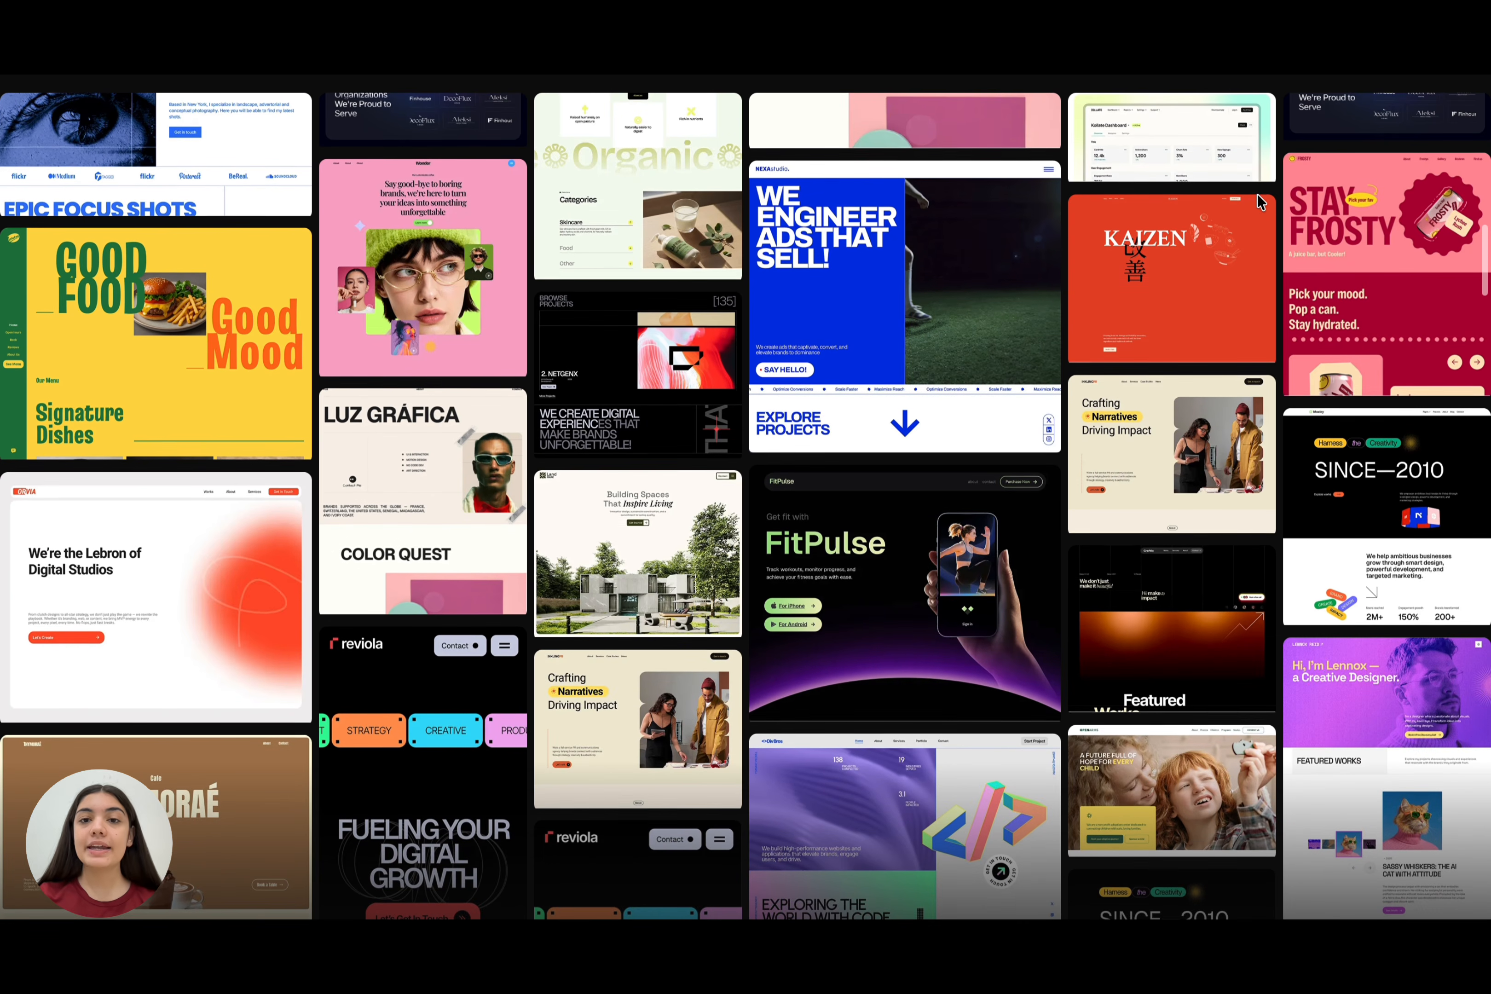
{"action": "scroll", "coordinate": [1258, 200], "scroll_direction": "down", "scroll_amount": 3}
{"action": "scroll", "coordinate": [1258, 200], "scroll_direction": "down", "scroll_amount": 3}
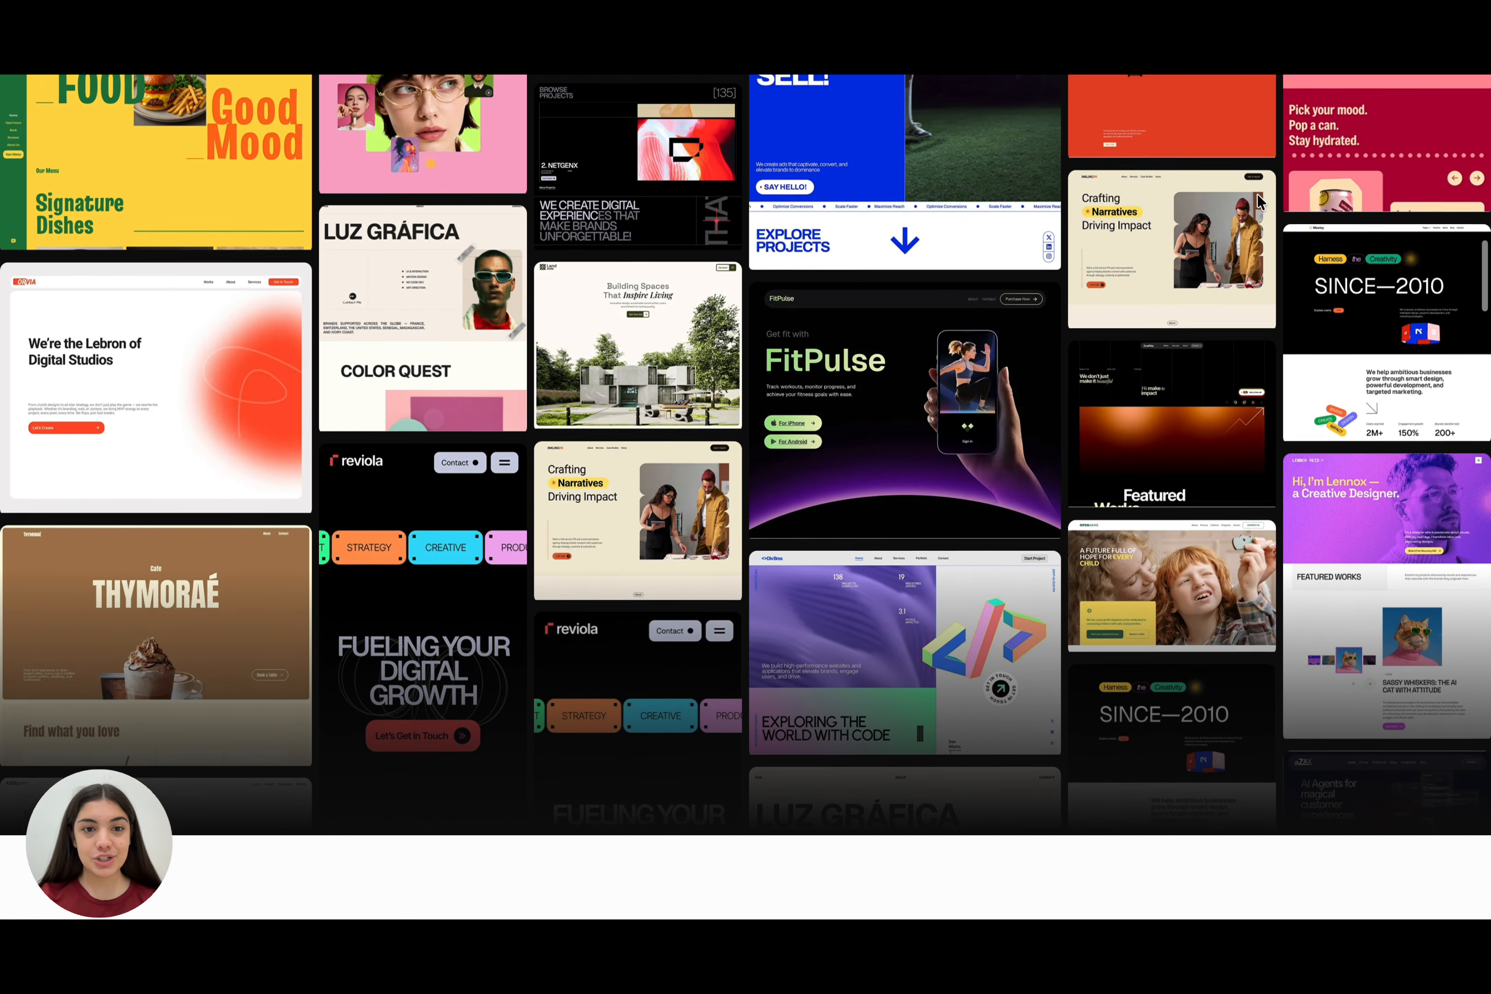
{"action": "scroll", "coordinate": [1257, 200], "scroll_direction": "down", "scroll_amount": 4}
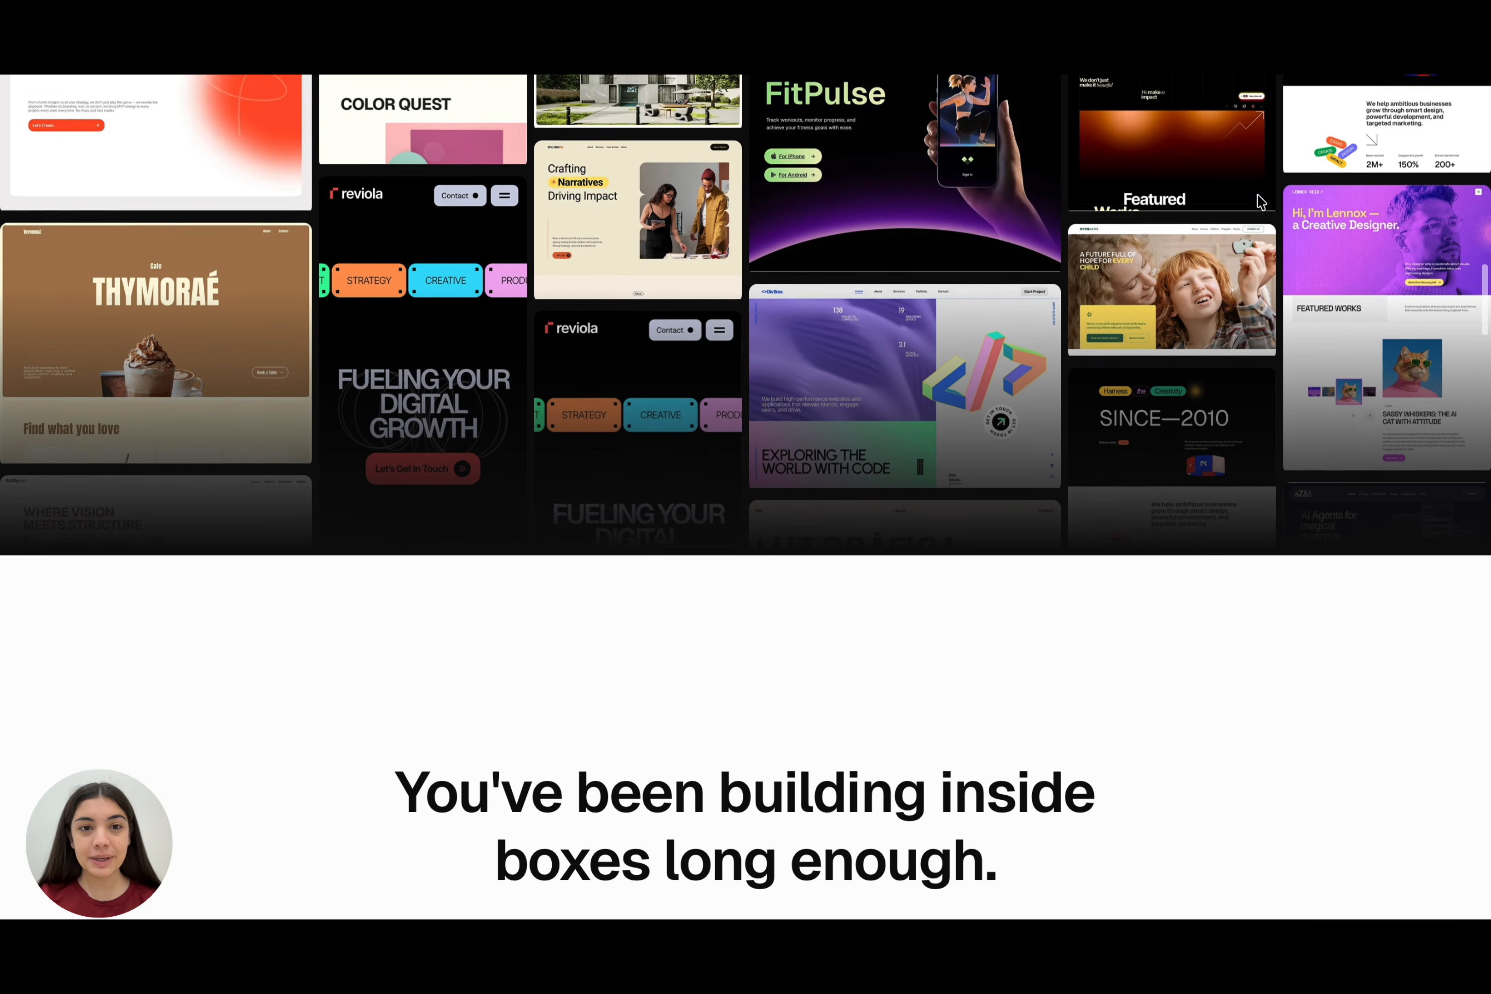
{"action": "scroll", "coordinate": [1258, 201], "scroll_direction": "down", "scroll_amount": 4}
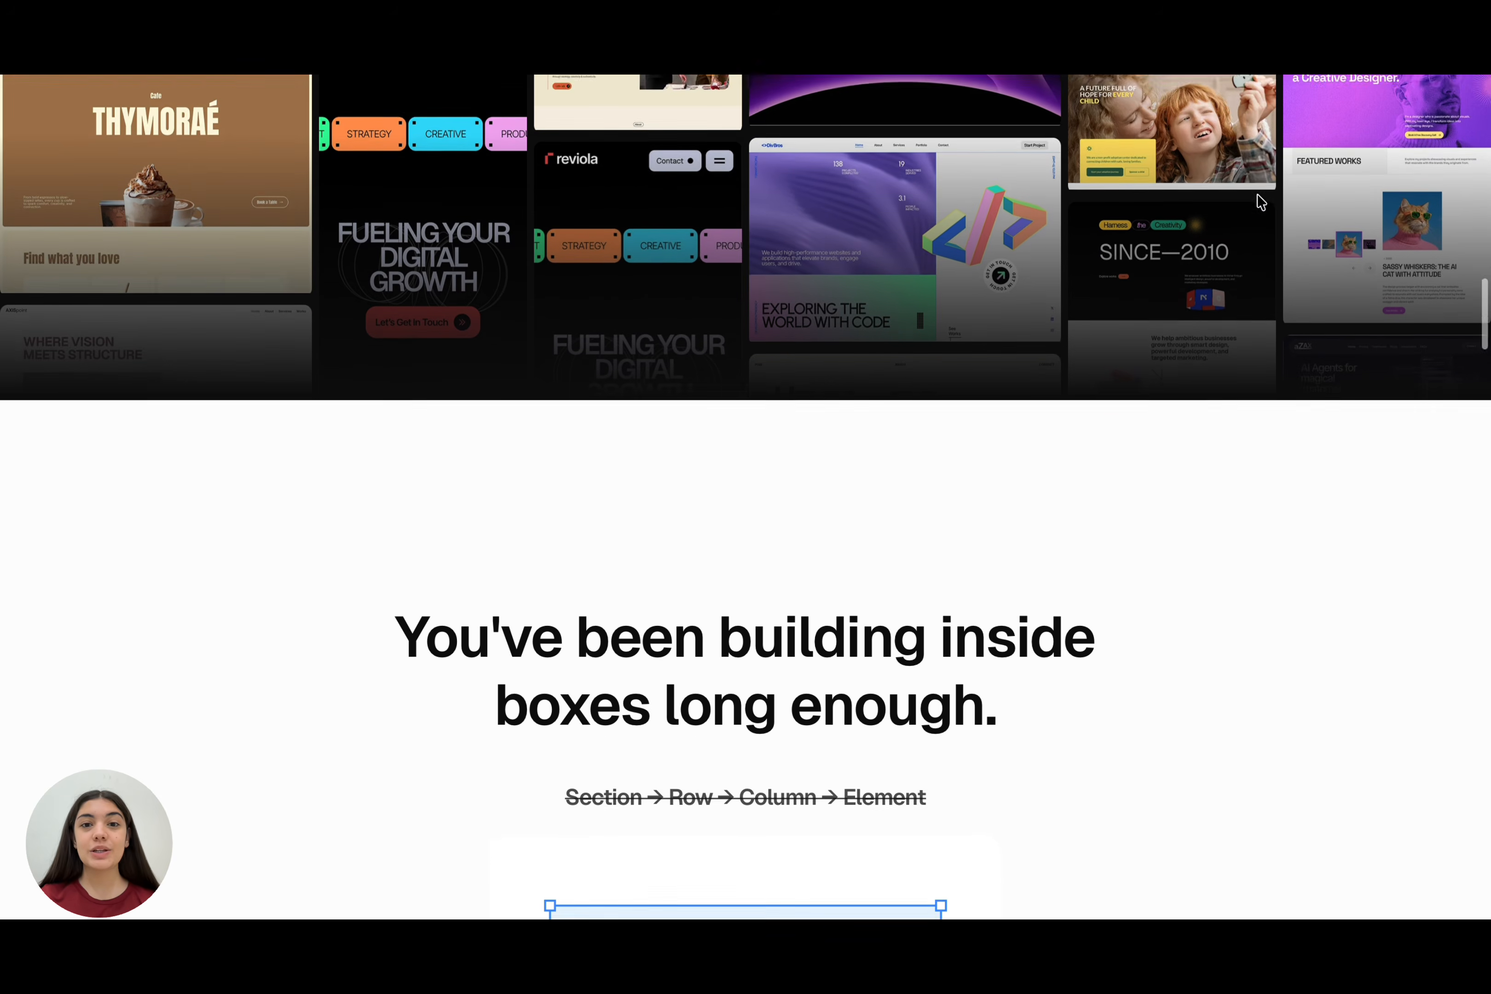
{"action": "scroll", "coordinate": [1261, 202], "scroll_direction": "down", "scroll_amount": 4}
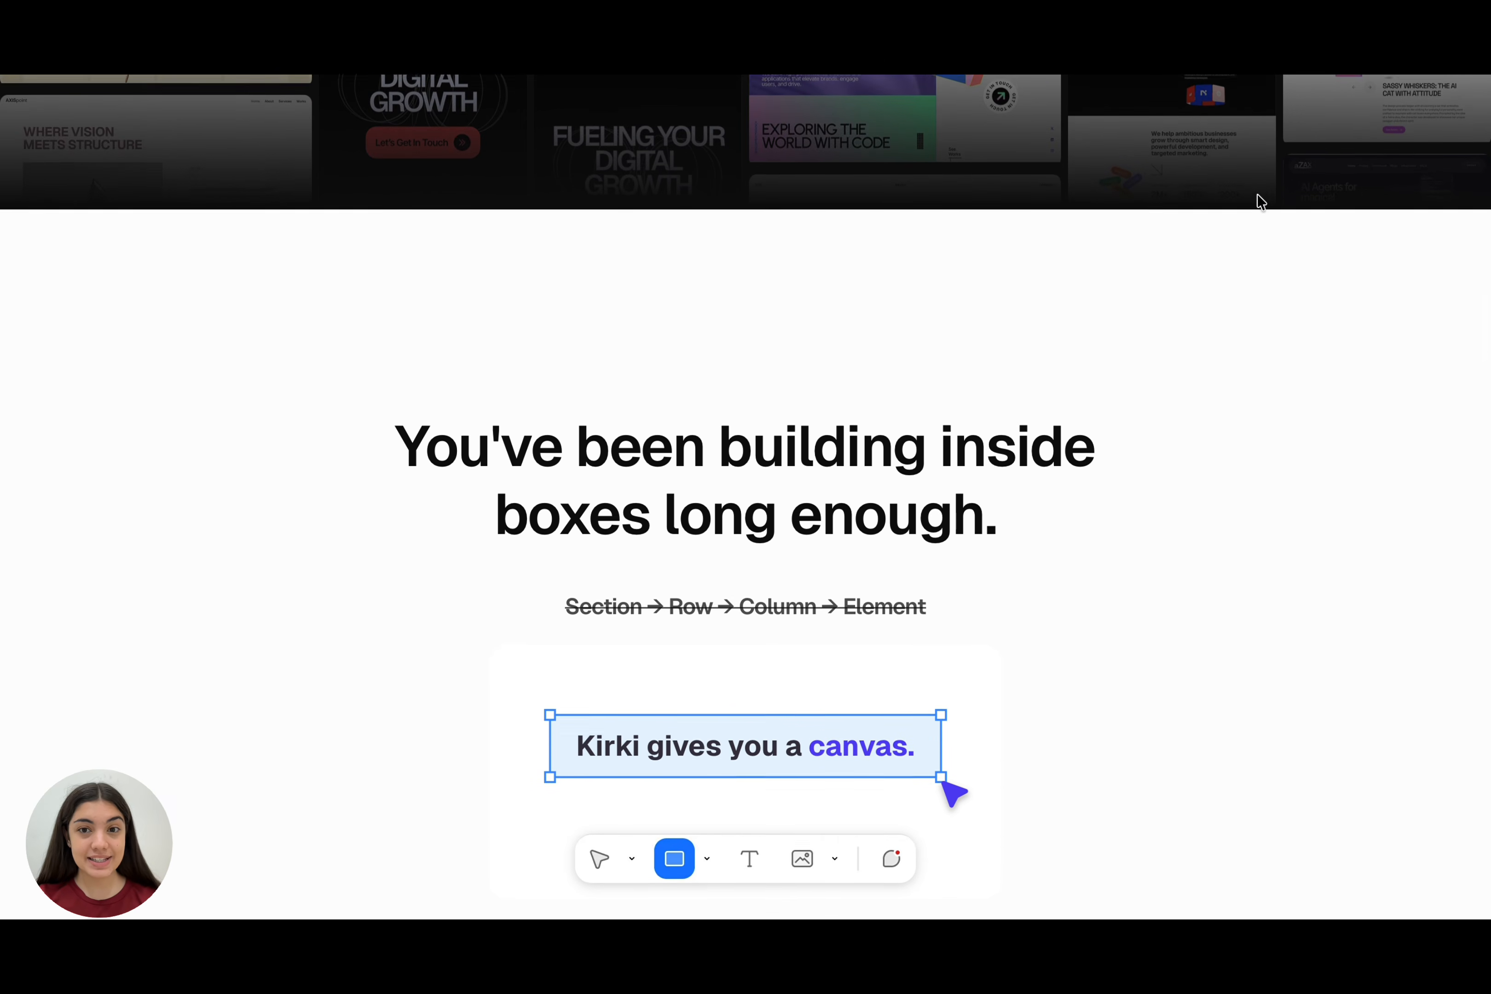
{"action": "scroll", "coordinate": [1258, 200], "scroll_direction": "down", "scroll_amount": 8}
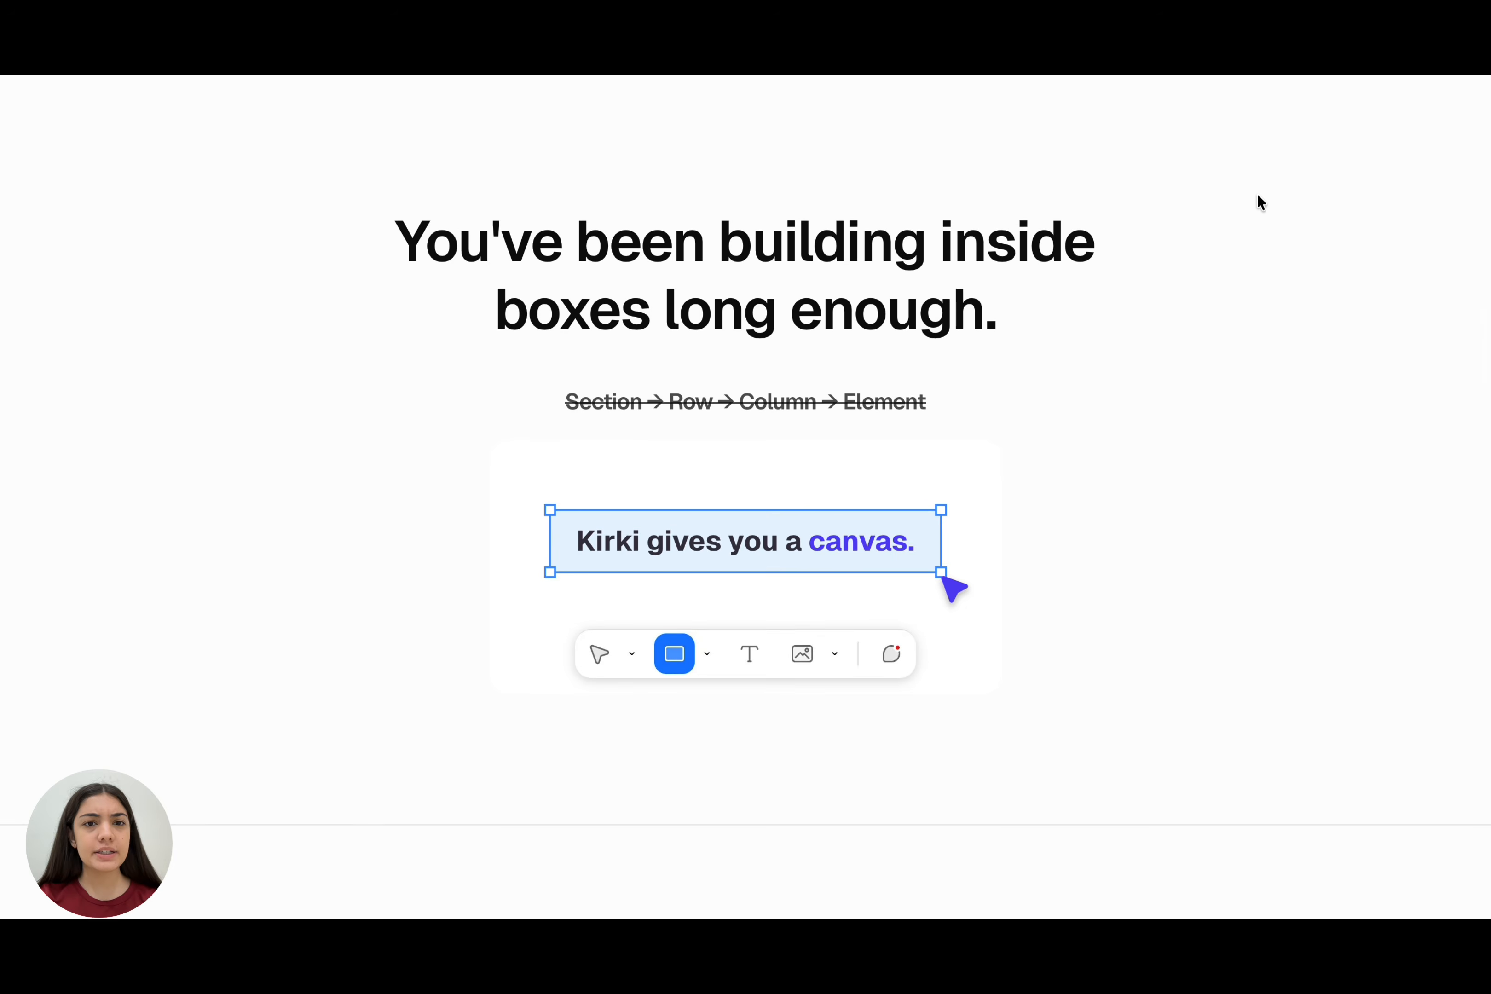
{"action": "scroll", "coordinate": [1258, 195], "scroll_direction": "down", "scroll_amount": 6}
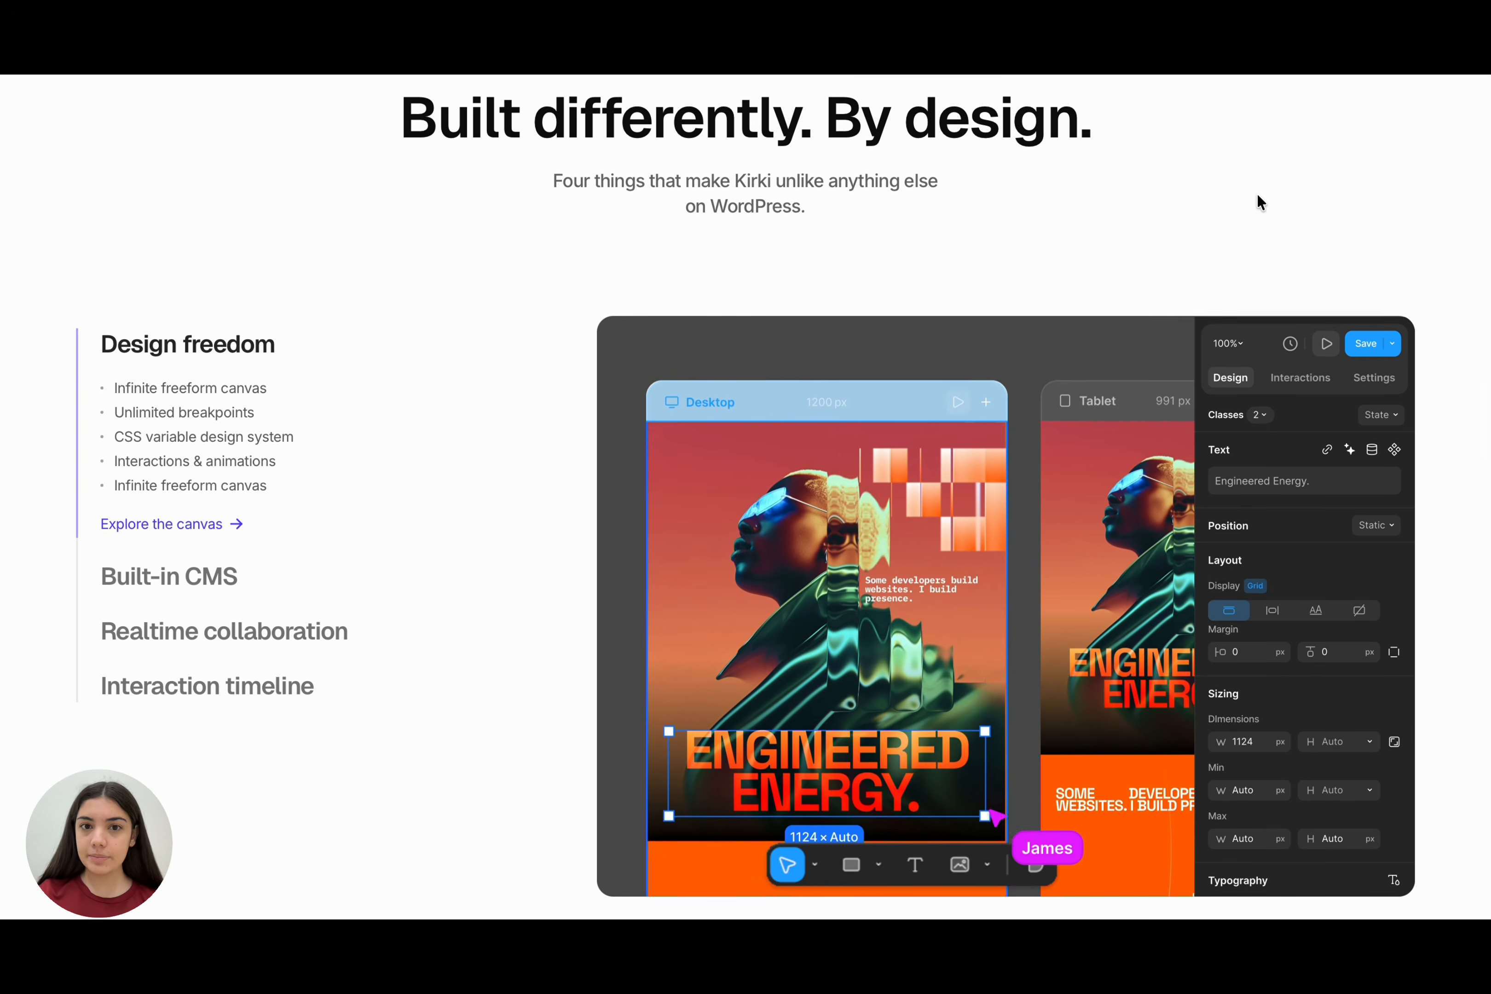
{"action": "scroll", "coordinate": [1258, 195], "scroll_direction": "down", "scroll_amount": 6}
{"action": "scroll", "coordinate": [1259, 200], "scroll_direction": "down", "scroll_amount": 4}
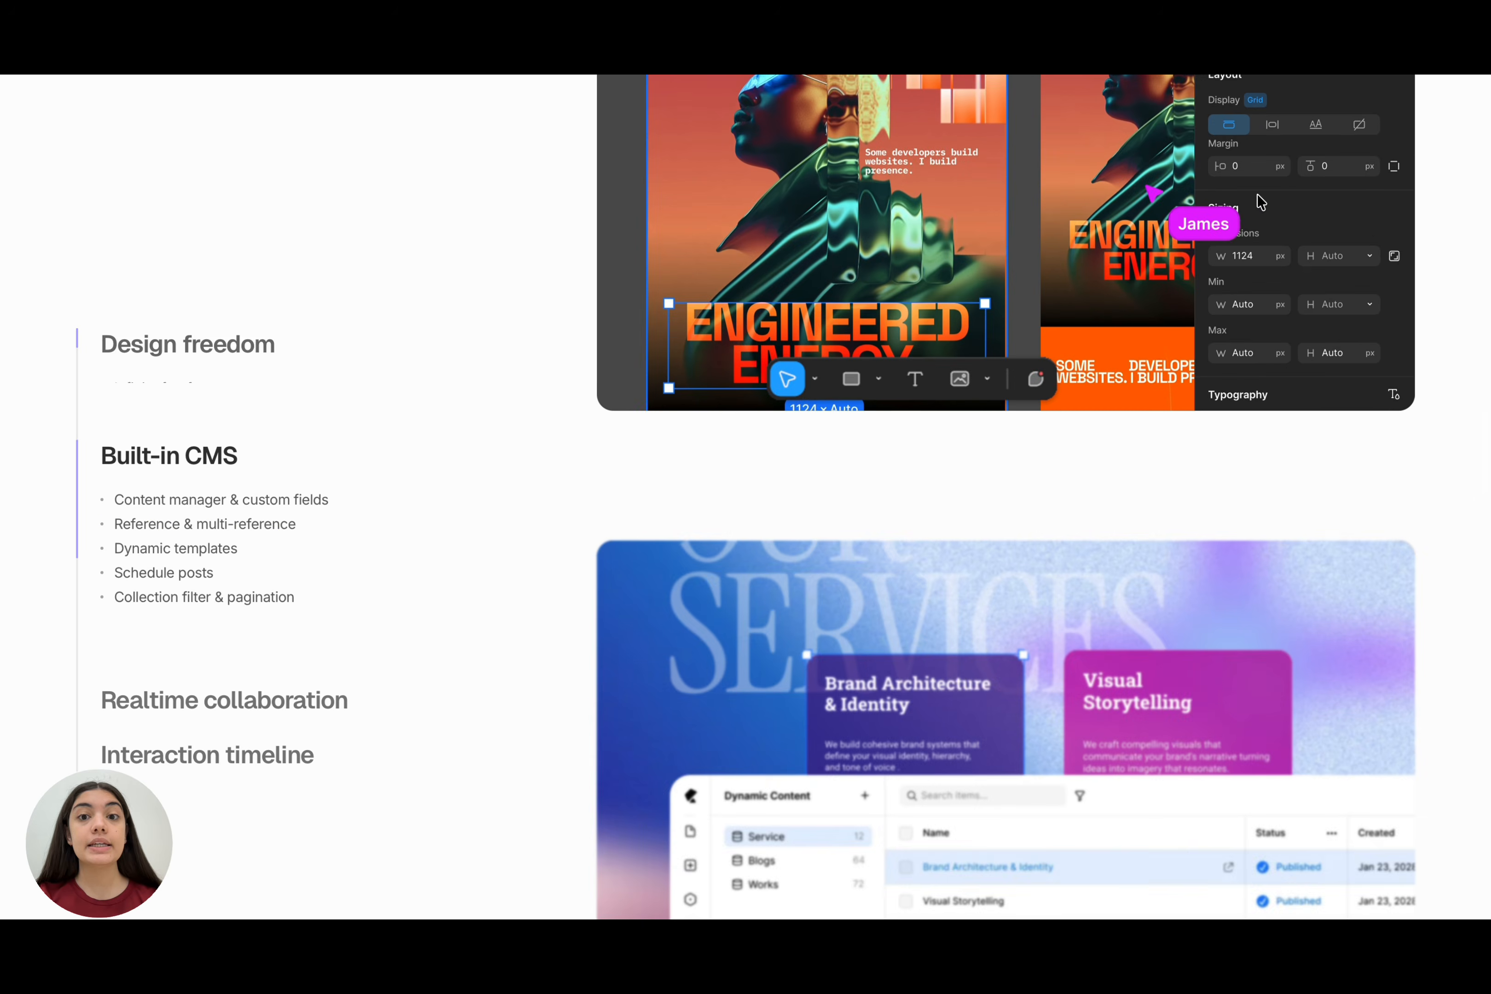
- Review the homepage's Built-in CMS, Realtime collaboration and Interaction timeline features, through to the "Everything you need. Nothing you don't." section
{"action": "scroll", "coordinate": [1256, 193], "scroll_direction": "down", "scroll_amount": 2}
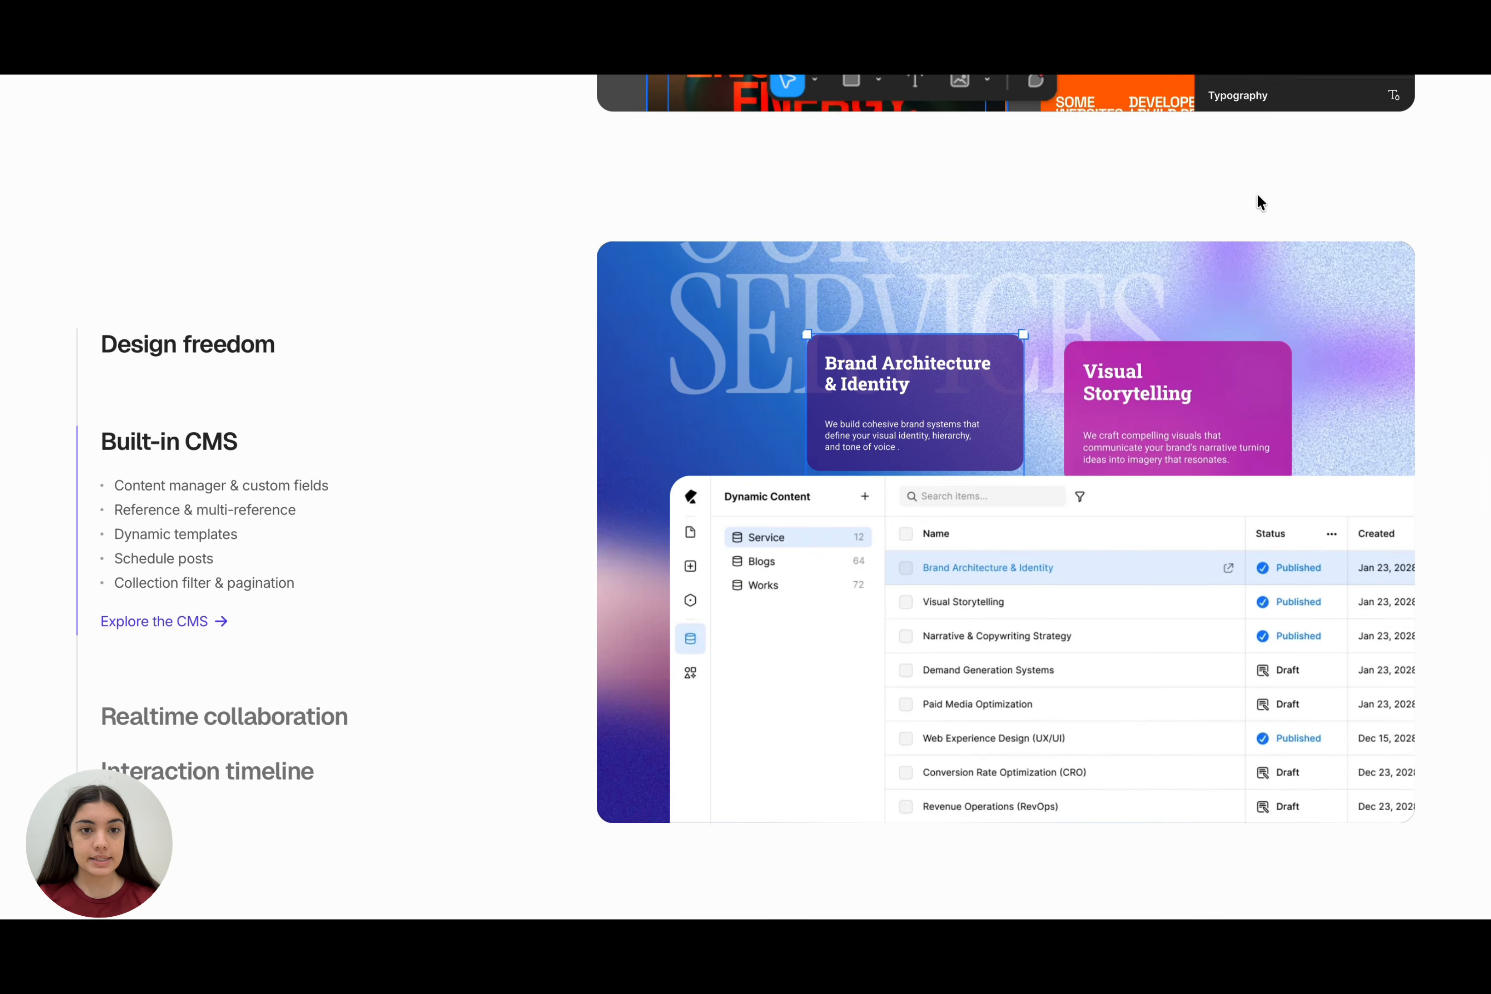
{"action": "scroll", "coordinate": [1257, 192], "scroll_direction": "down", "scroll_amount": 4}
{"action": "scroll", "coordinate": [1258, 195], "scroll_direction": "down", "scroll_amount": 6}
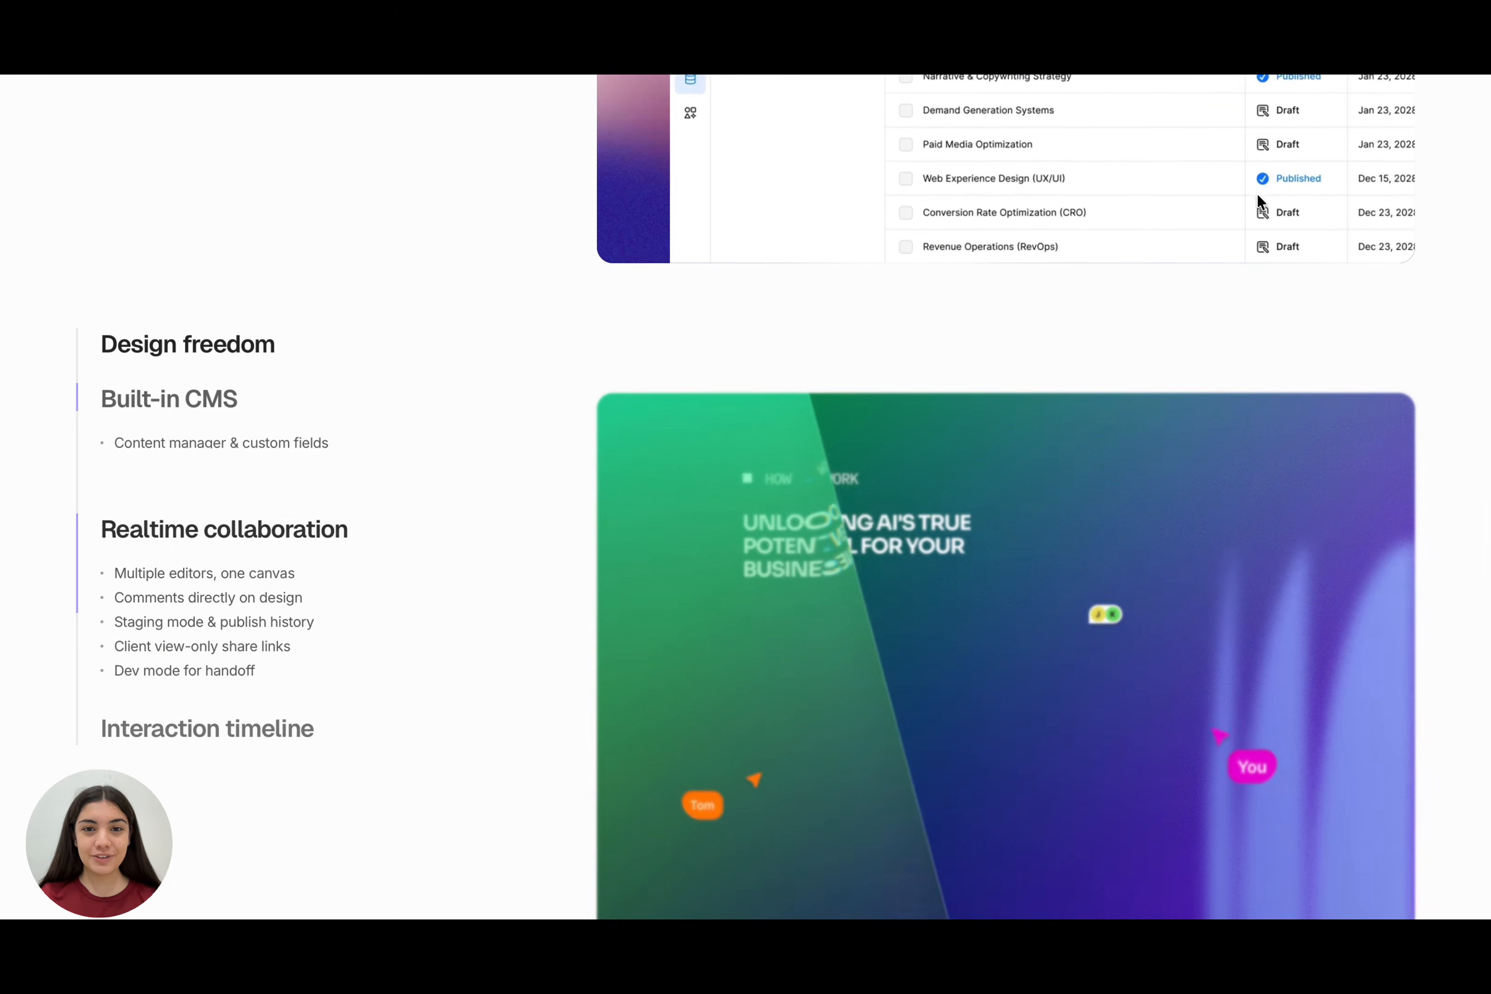
{"action": "scroll", "coordinate": [1257, 196], "scroll_direction": "down", "scroll_amount": 7}
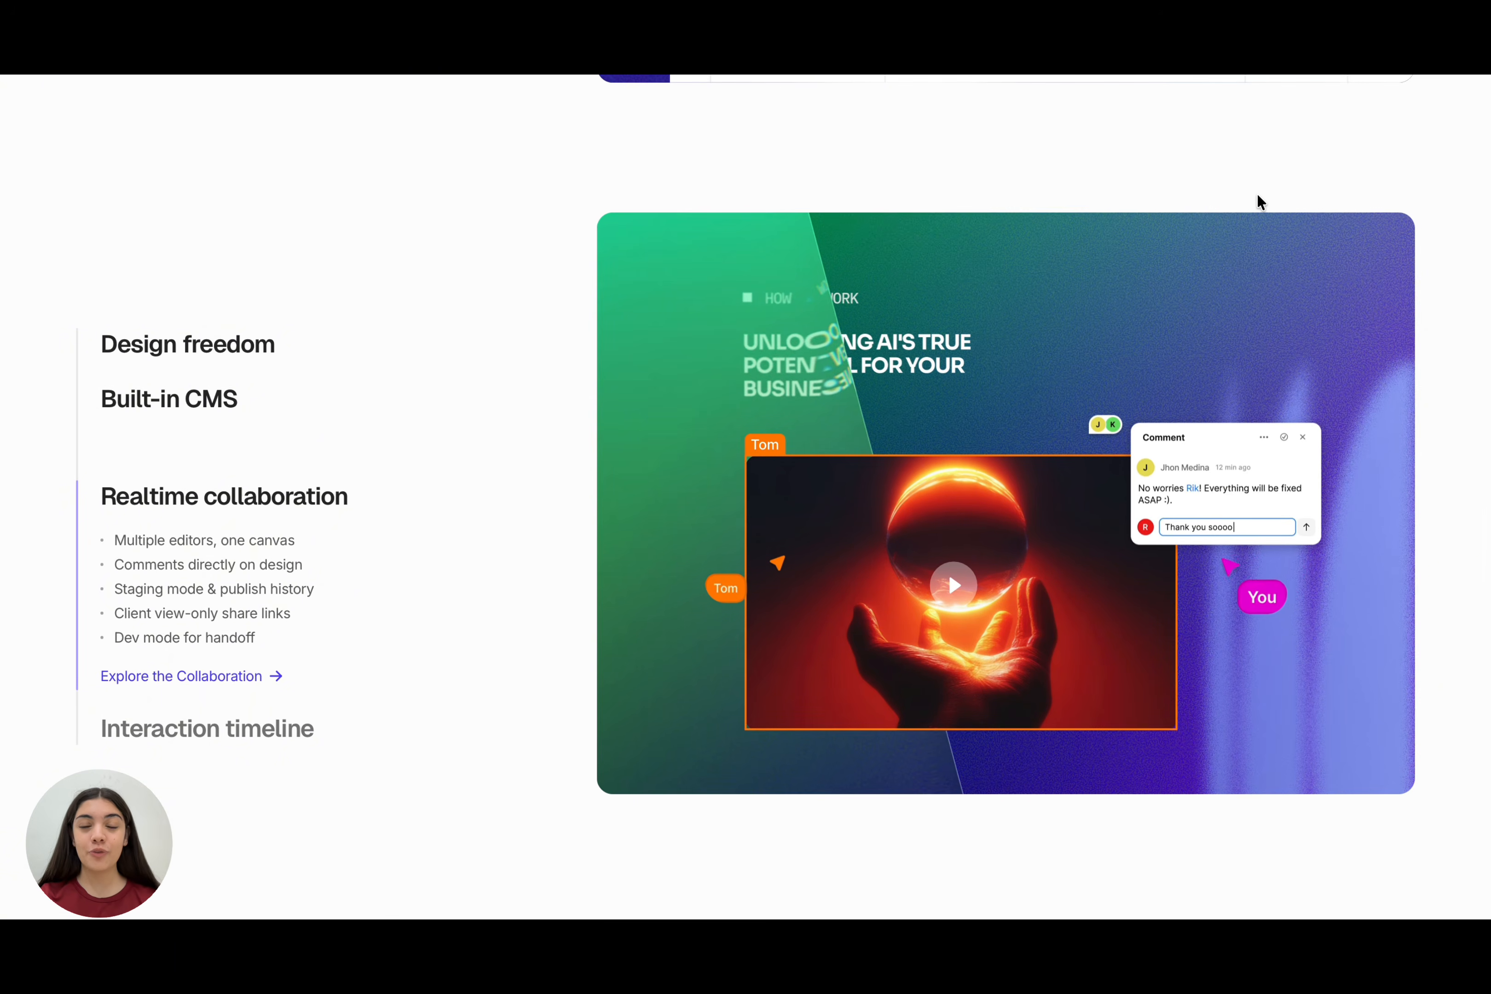
{"action": "scroll", "coordinate": [1257, 194], "scroll_direction": "down", "scroll_amount": 4}
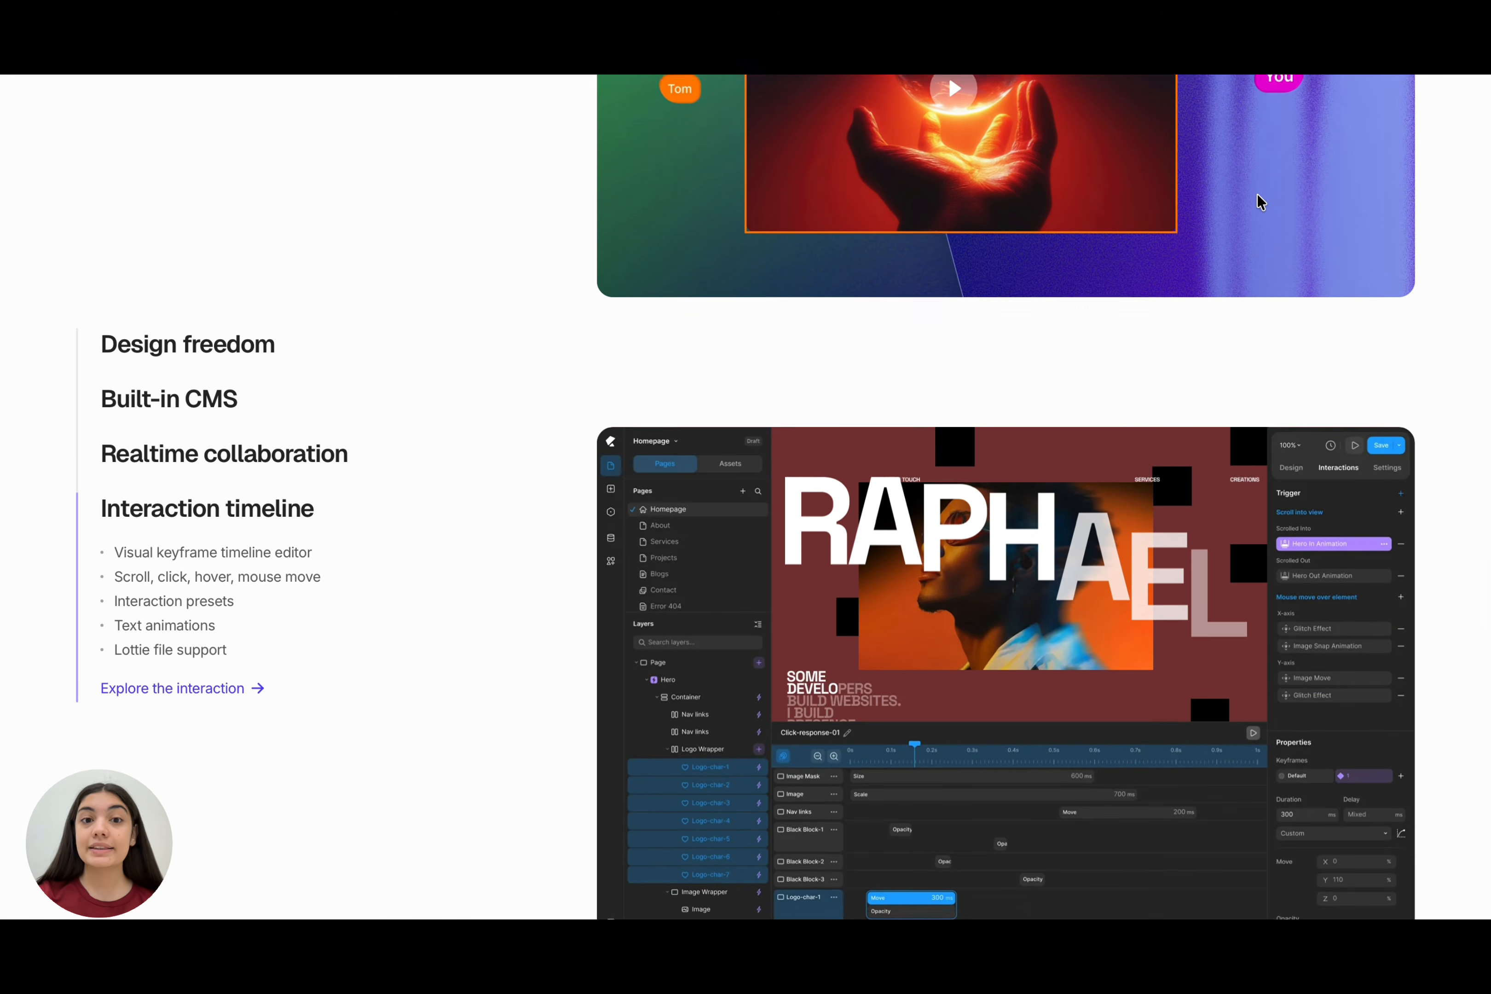
{"action": "scroll", "coordinate": [1259, 202], "scroll_direction": "down", "scroll_amount": 11}
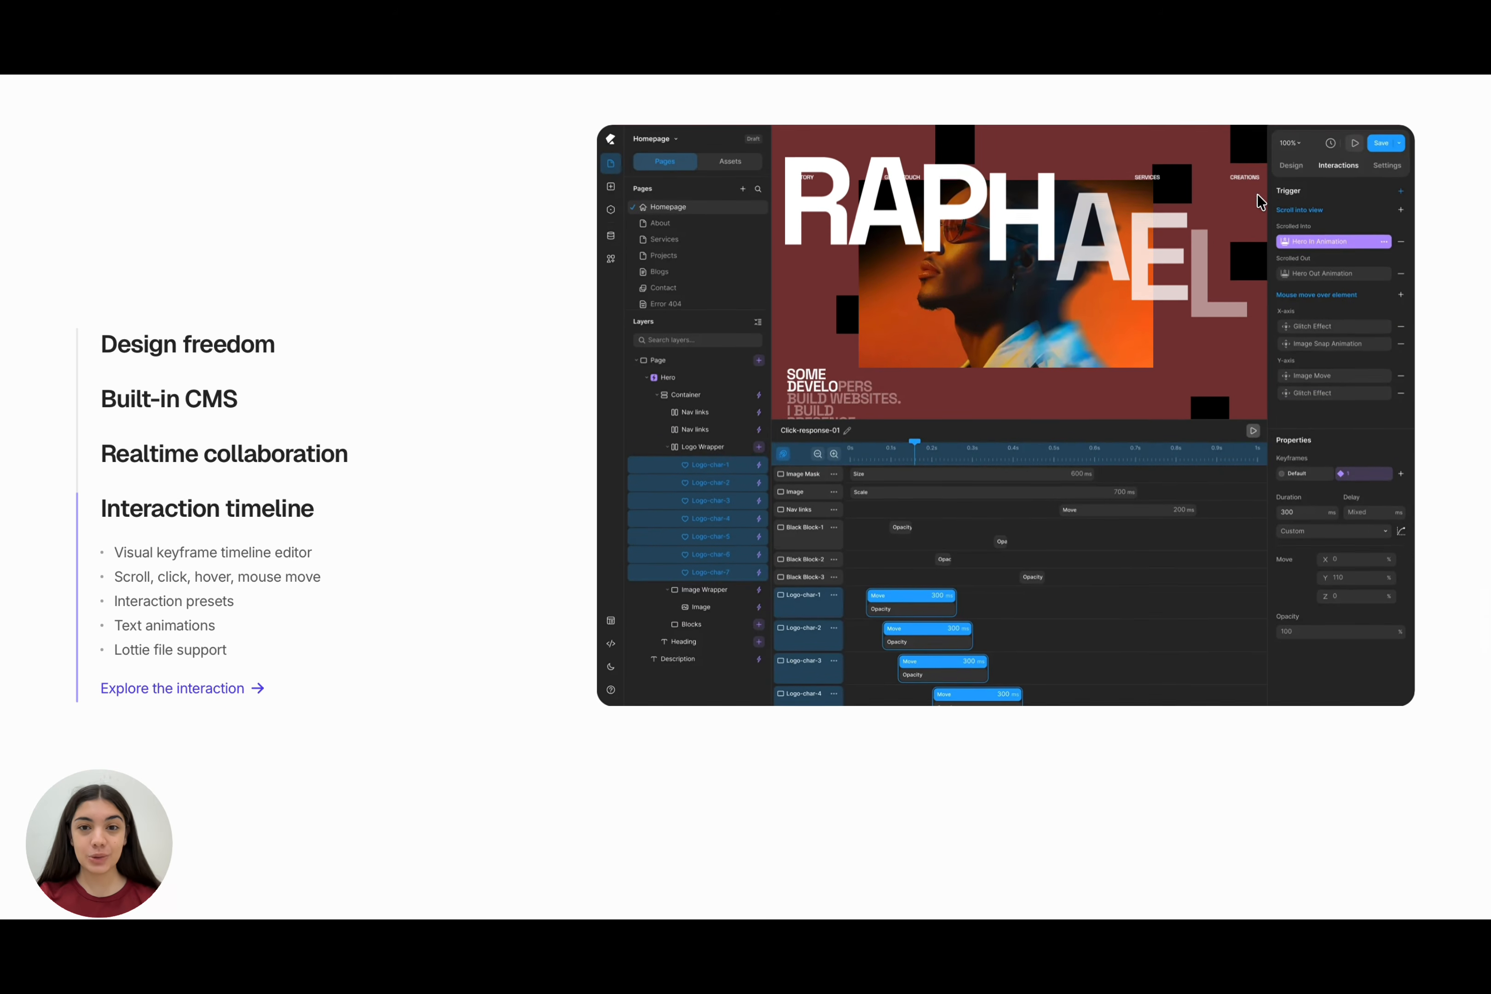
{"action": "scroll", "coordinate": [1257, 193], "scroll_direction": "down", "scroll_amount": 3}
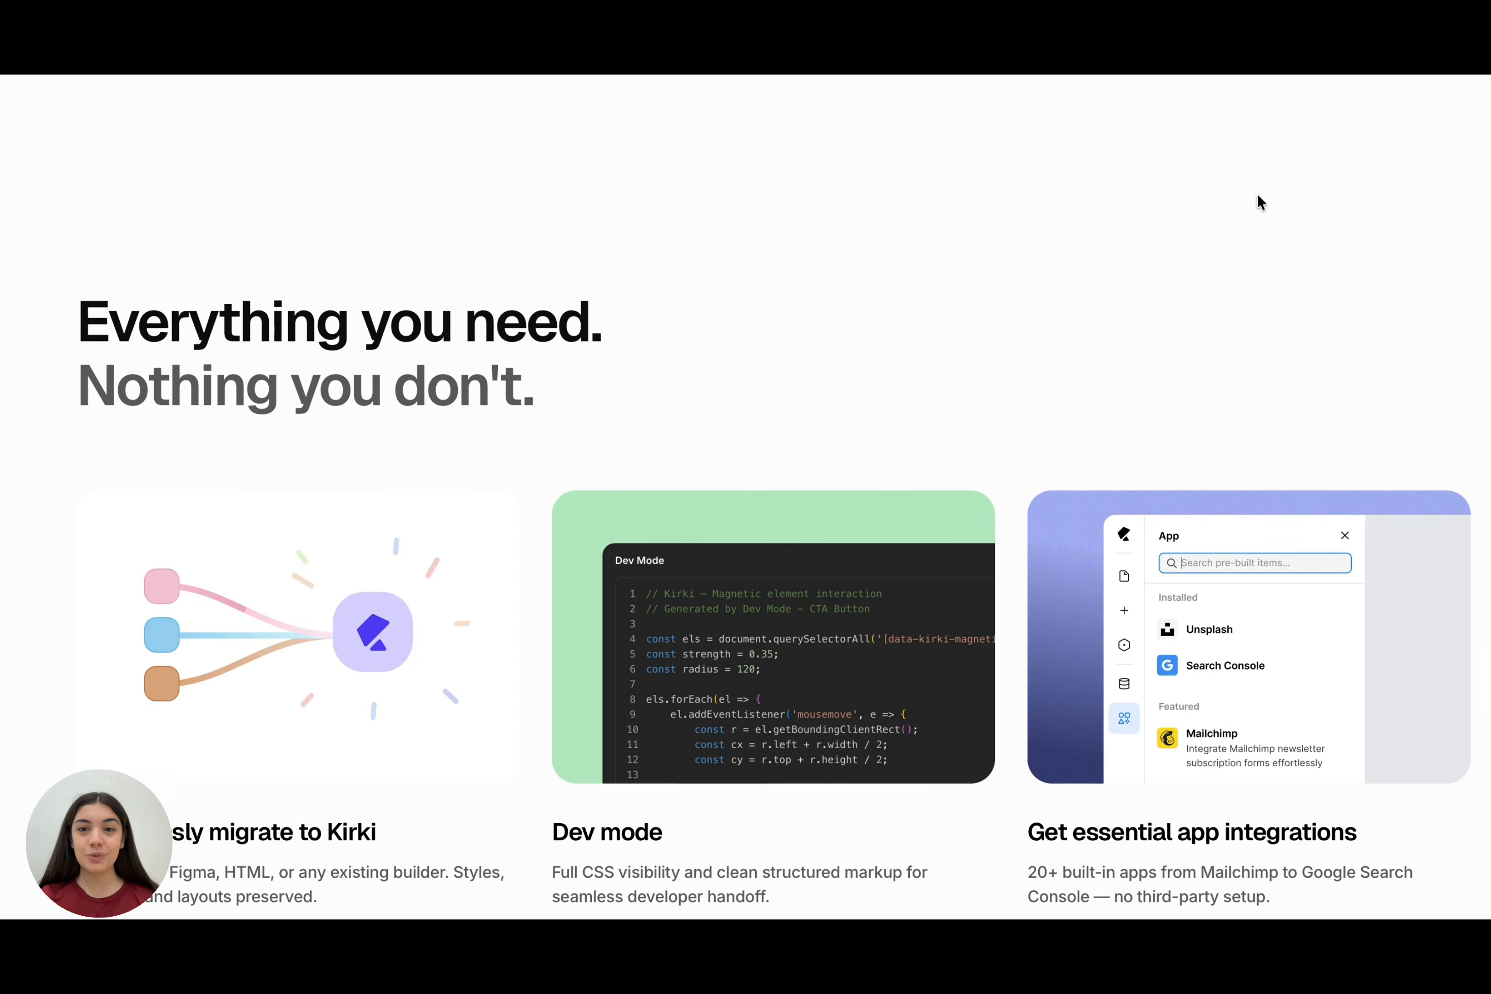